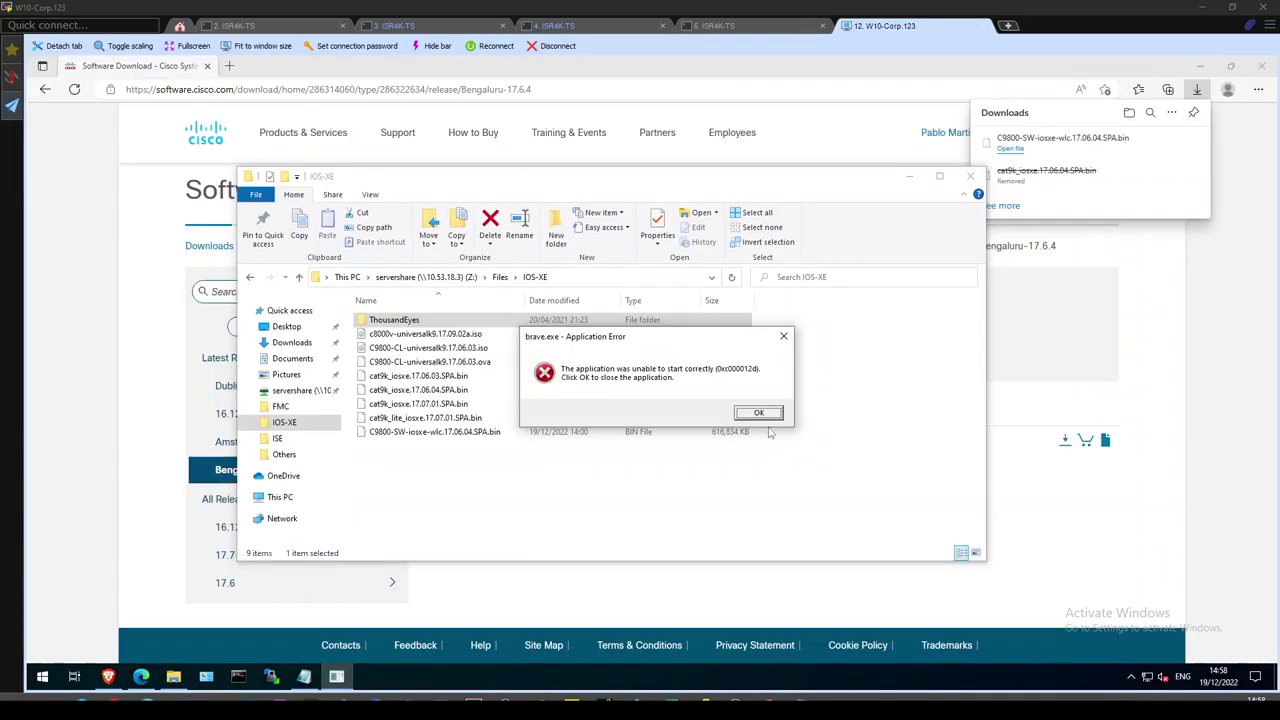
Dismiss the brave.exe error and select C9800-SW-iosxe-wlc.17.06.04.SPA.bin in Z:\Files\IOS-XE.
{"action": "left_click", "coordinate": [758, 413]}
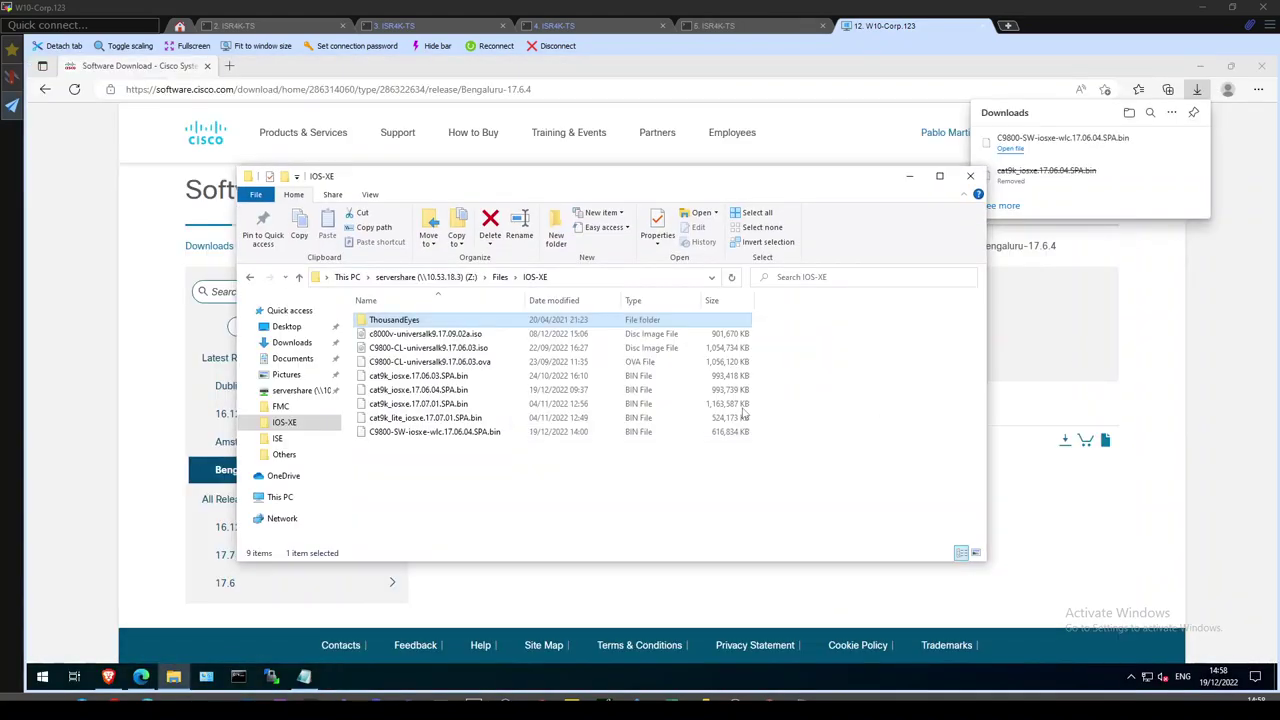
{"action": "left_click", "coordinate": [428, 435]}
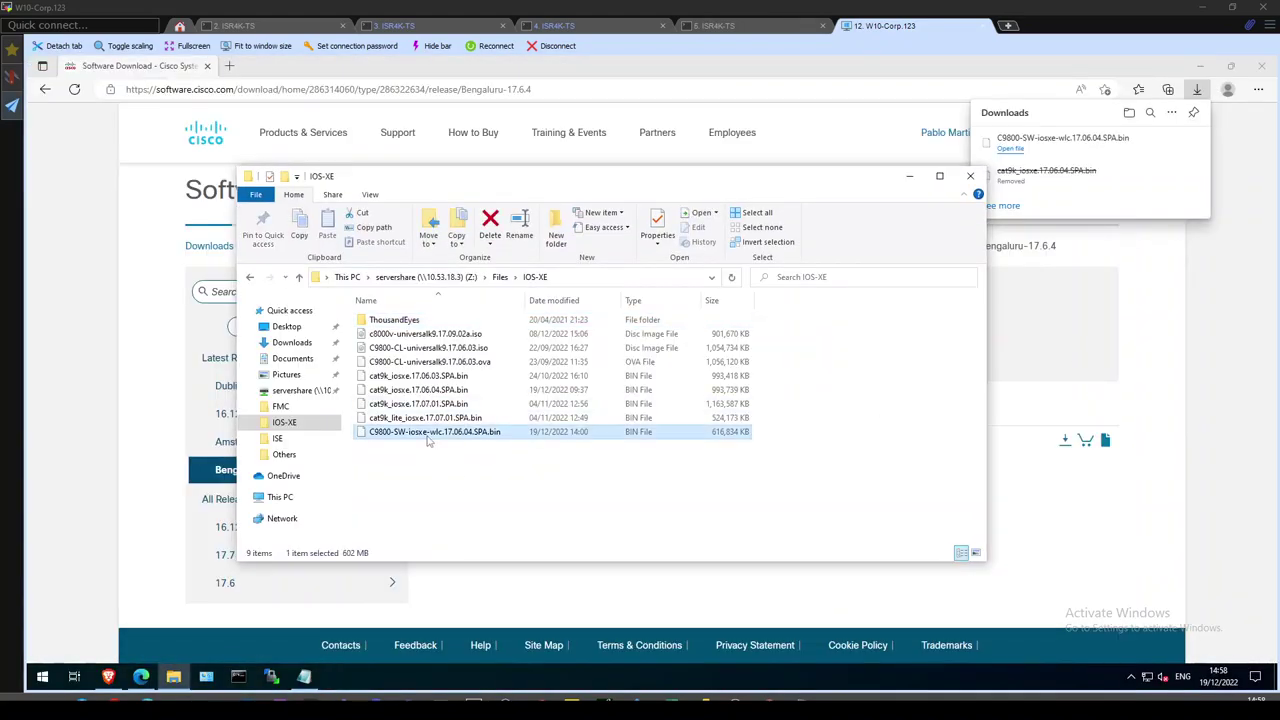
{"action": "left_click", "coordinate": [1200, 65]}
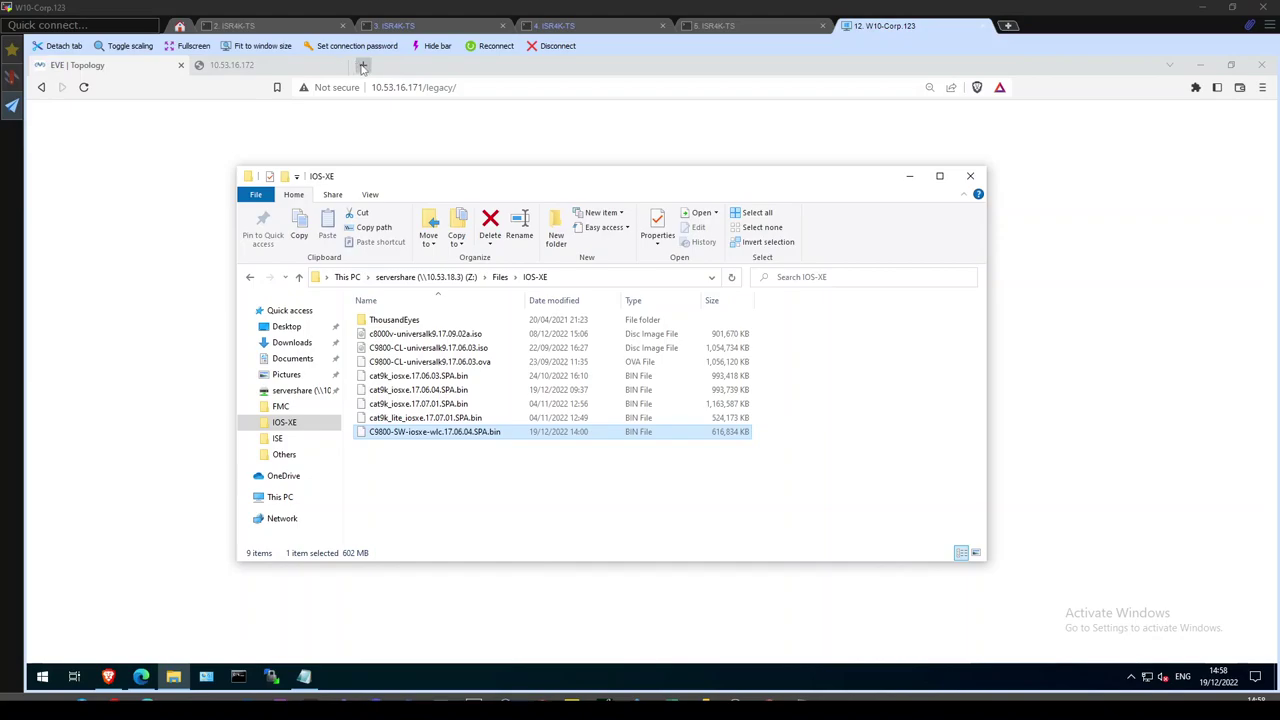
{"action": "left_click", "coordinate": [363, 66]}
Load DNA Center at 10.53.18.2 past the certificate warning and filter inventory to Galway.
{"action": "type", "text": "10.53.1"}
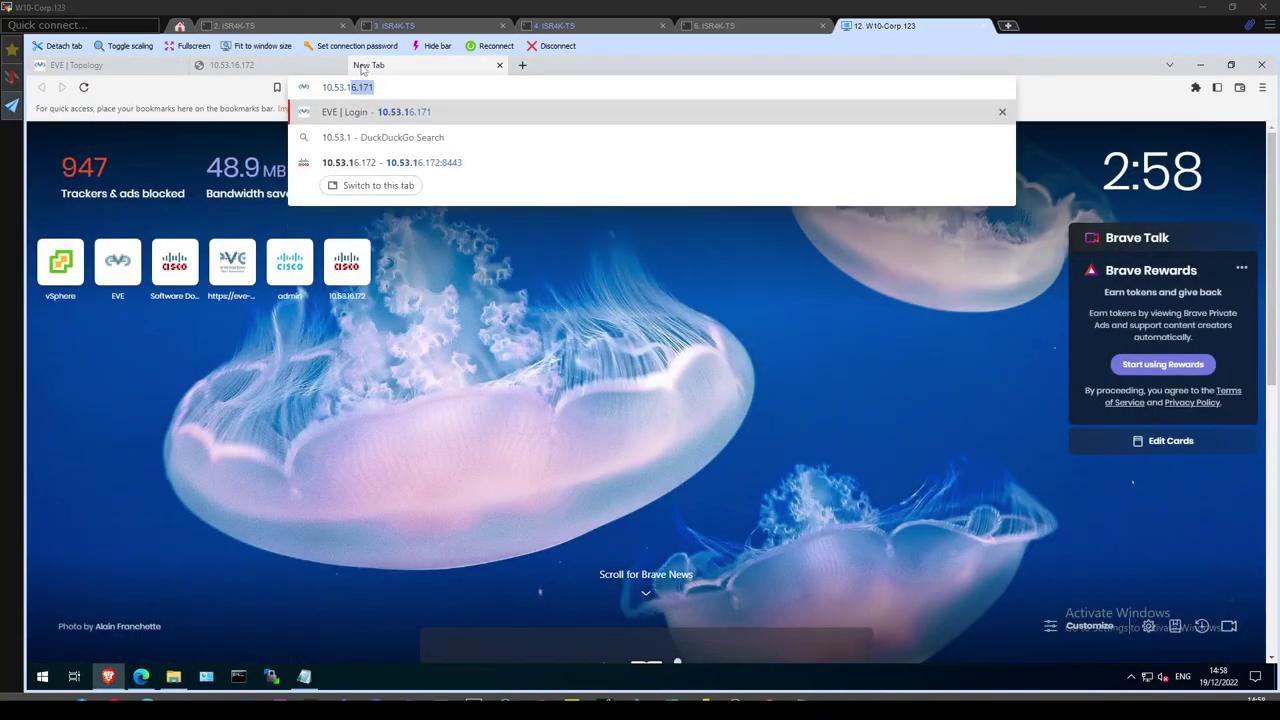
{"action": "type", "text": "8.2"}
{"action": "key", "text": "Return"}
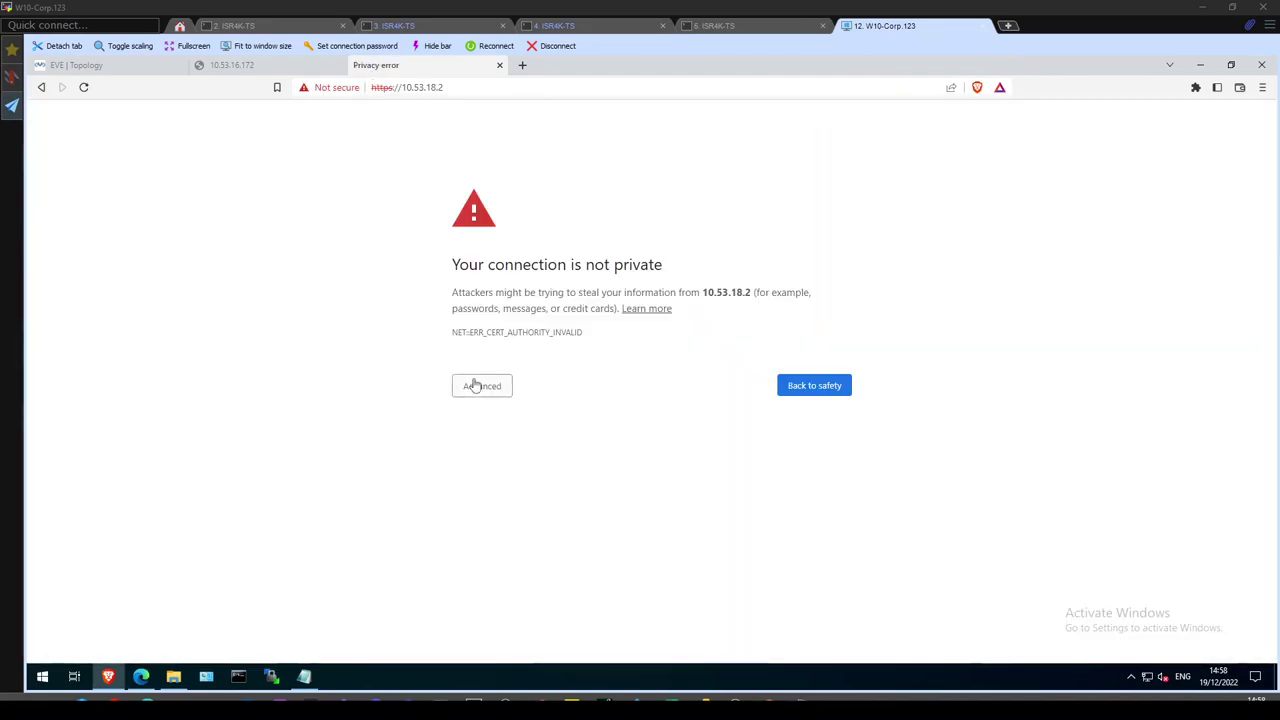
{"action": "left_click", "coordinate": [476, 386]}
{"action": "left_click", "coordinate": [505, 490]}
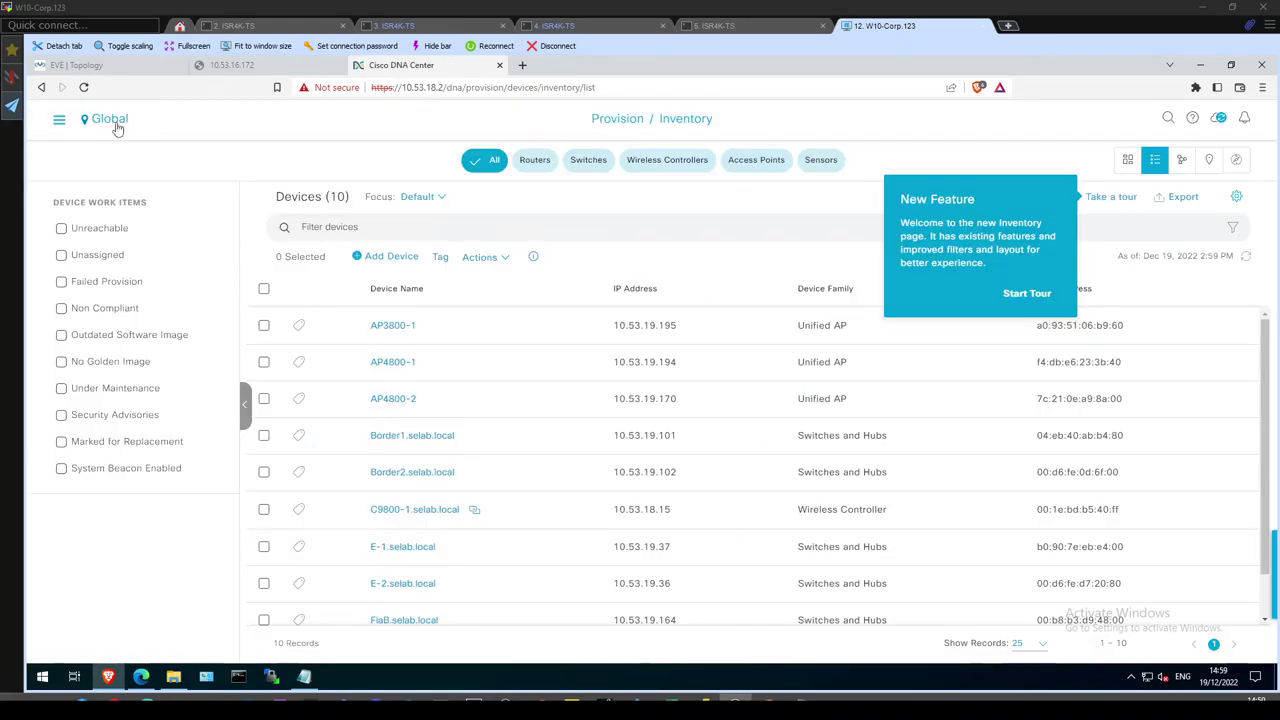
{"action": "left_click", "coordinate": [115, 124]}
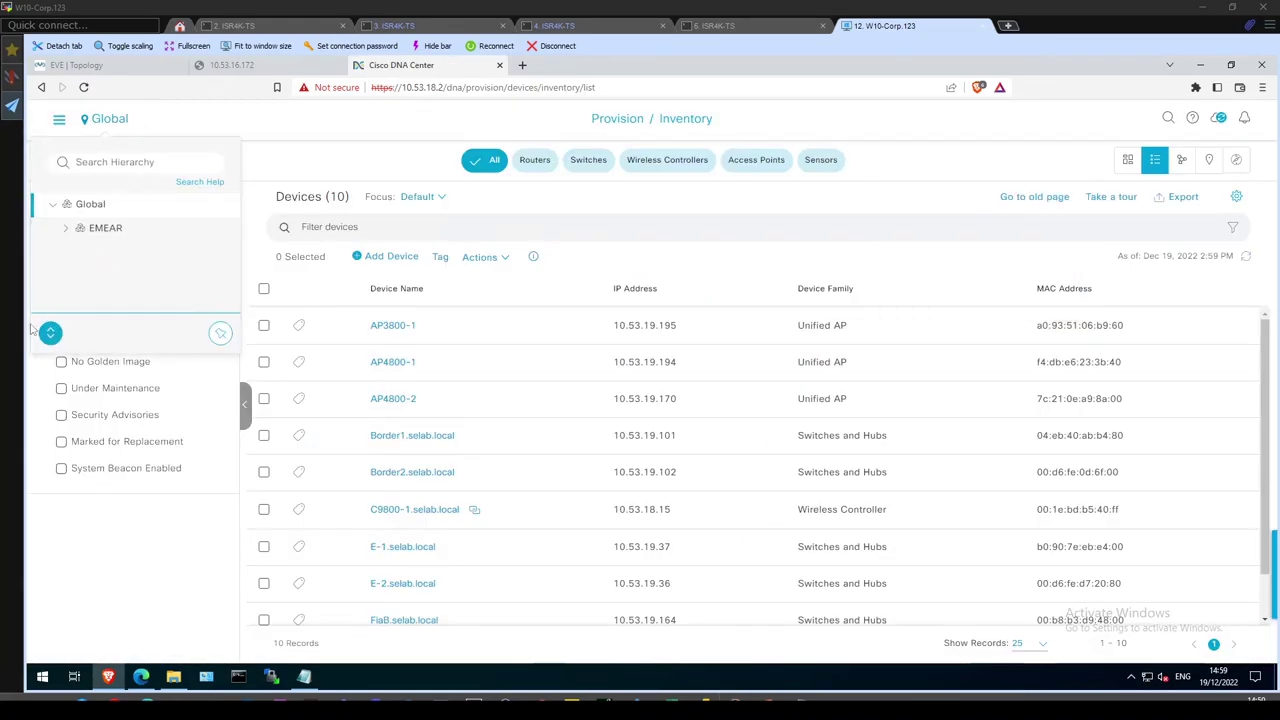
{"action": "left_click", "coordinate": [48, 334]}
{"action": "left_click", "coordinate": [132, 372]}
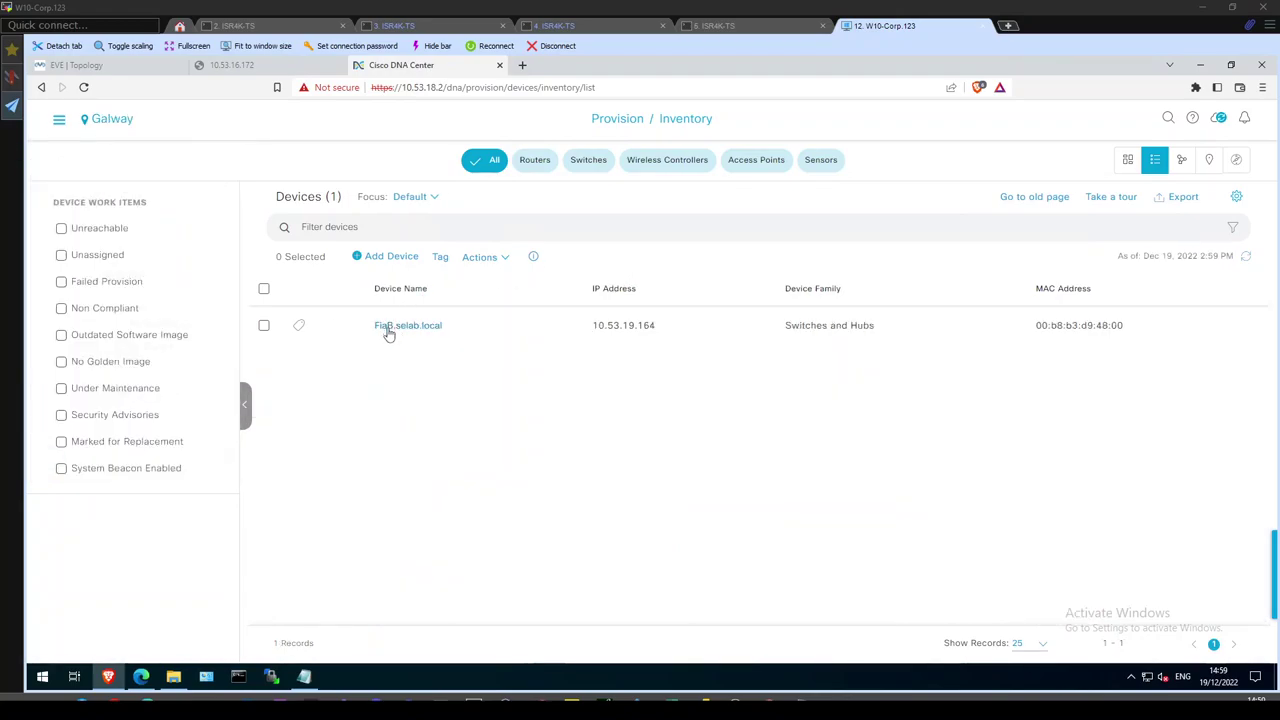
Open FiaB.selab.local's fabric details in the Oranmore fabric site.
{"action": "left_click", "coordinate": [59, 122]}
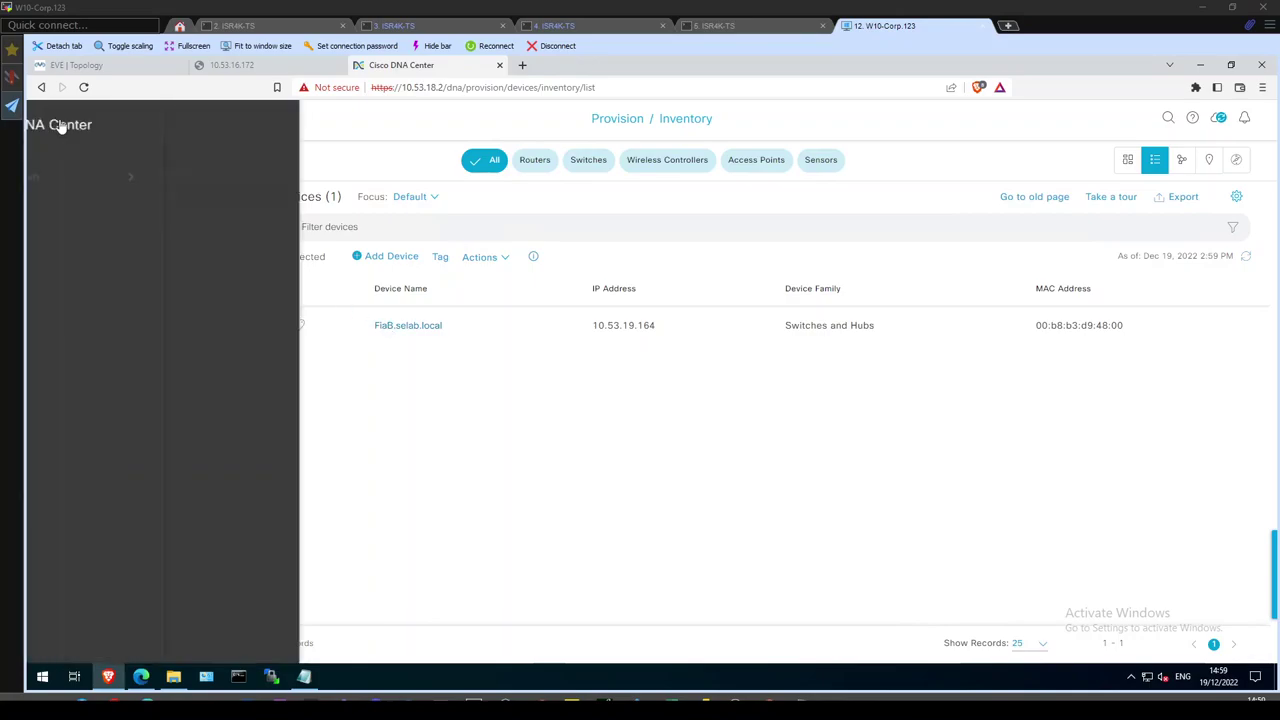
{"action": "mouse_move", "coordinate": [200, 236]}
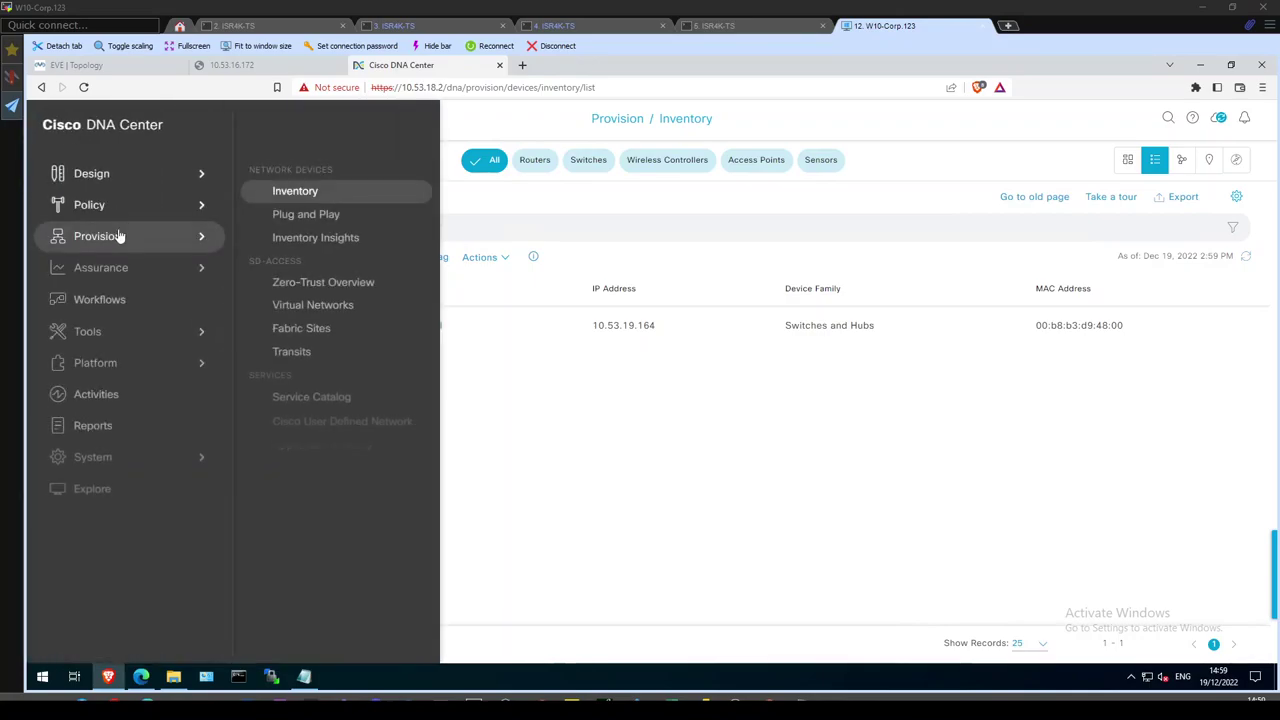
{"action": "left_click", "coordinate": [293, 330]}
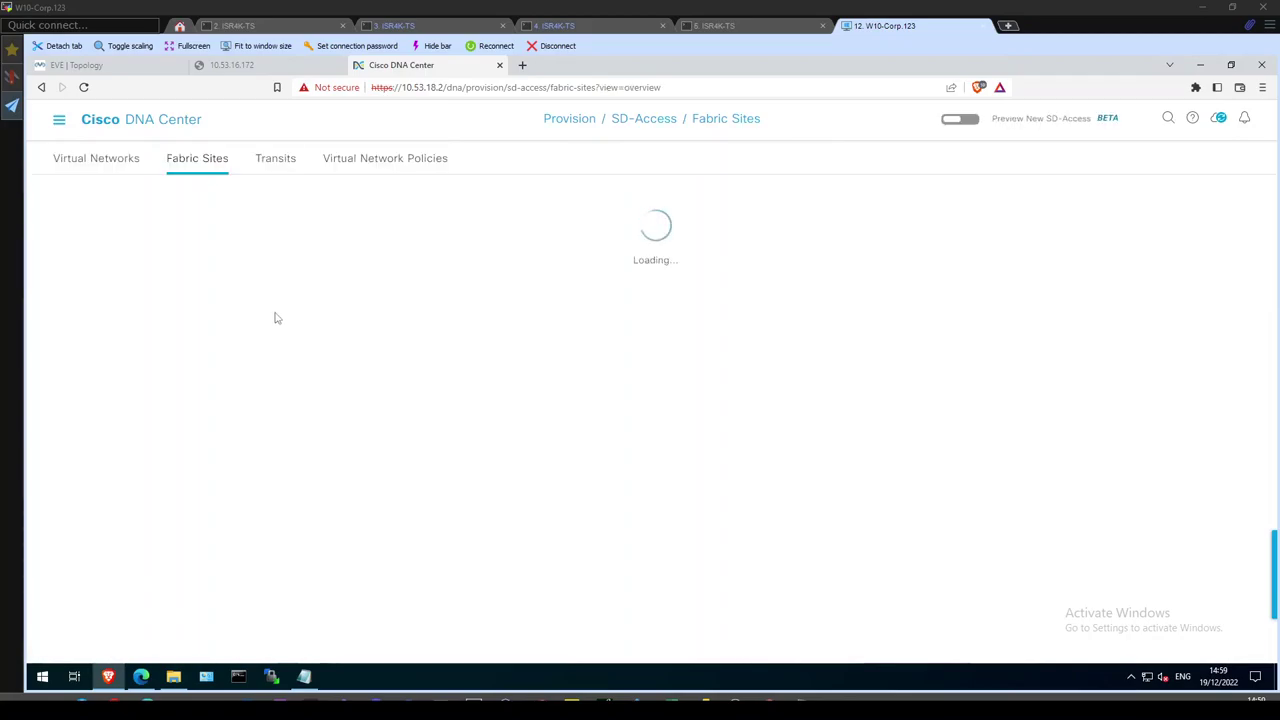
{"action": "left_click", "coordinate": [93, 379]}
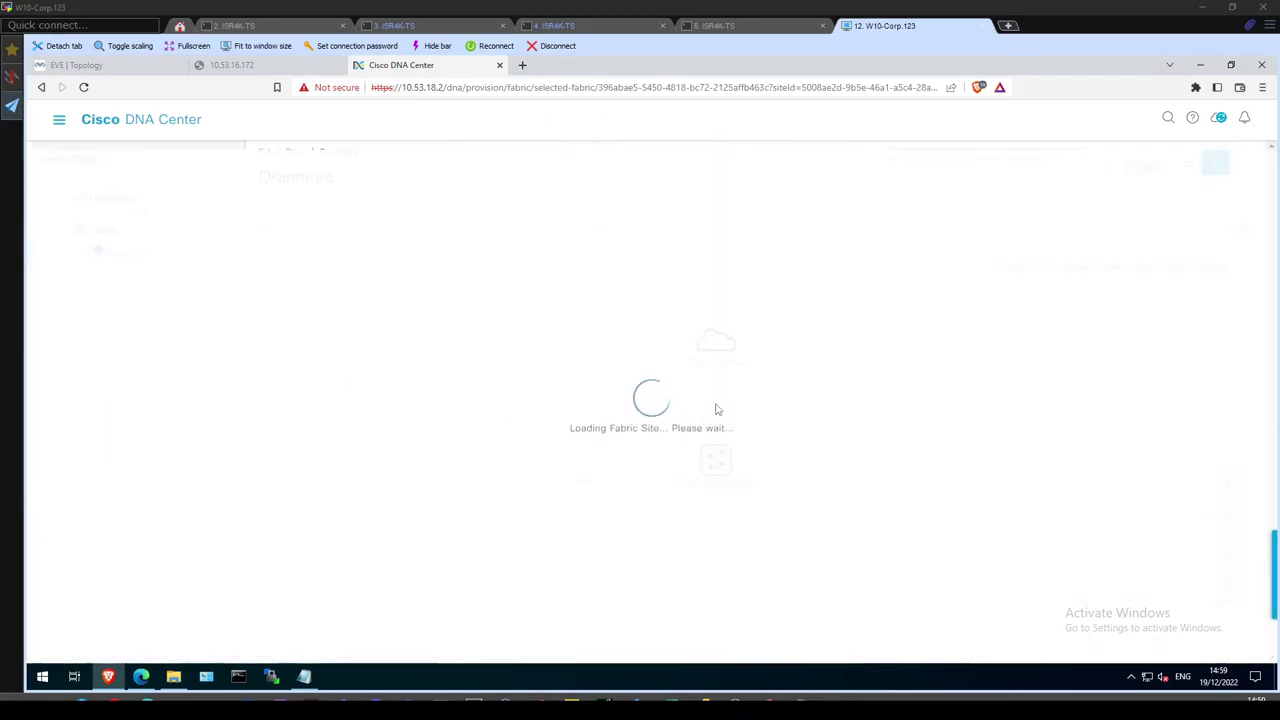
{"action": "left_click", "coordinate": [704, 510]}
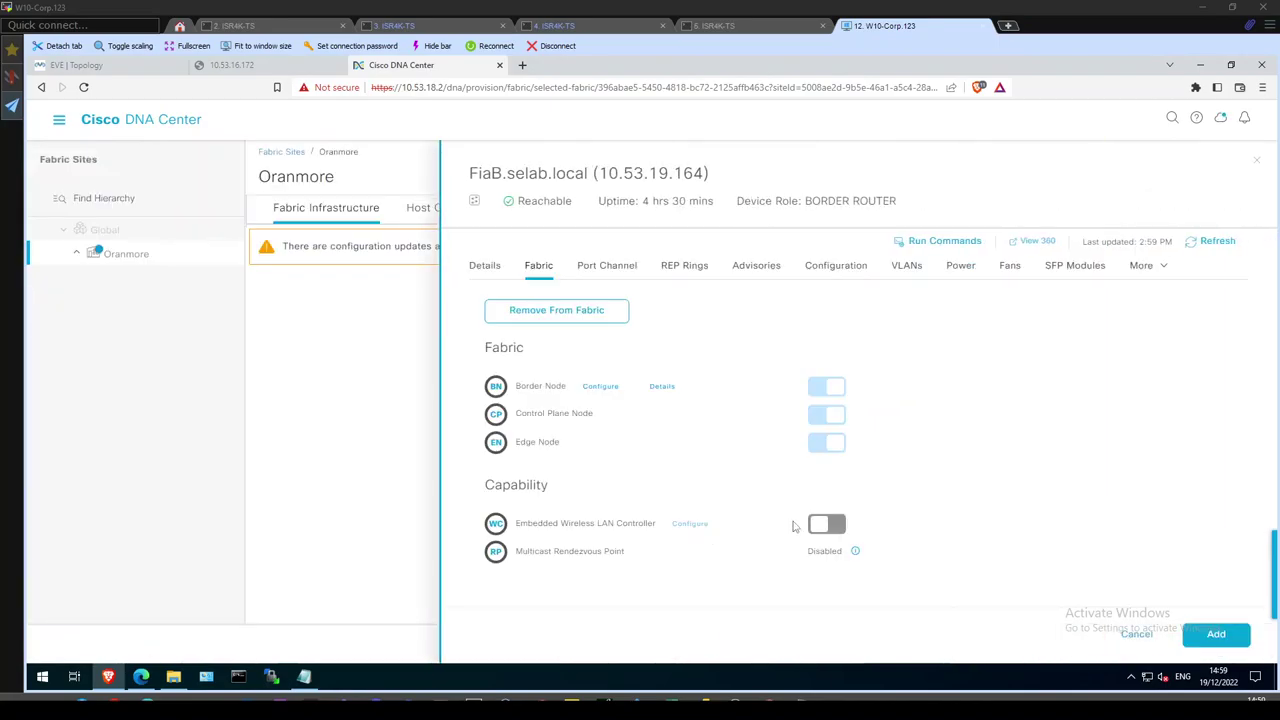
Turn on Embedded Wireless LAN Controller and choose C9800-SW-iosxe-wlc.17.06.04.SPA.bin from the IOS-XE folder.
{"action": "left_click", "coordinate": [824, 528]}
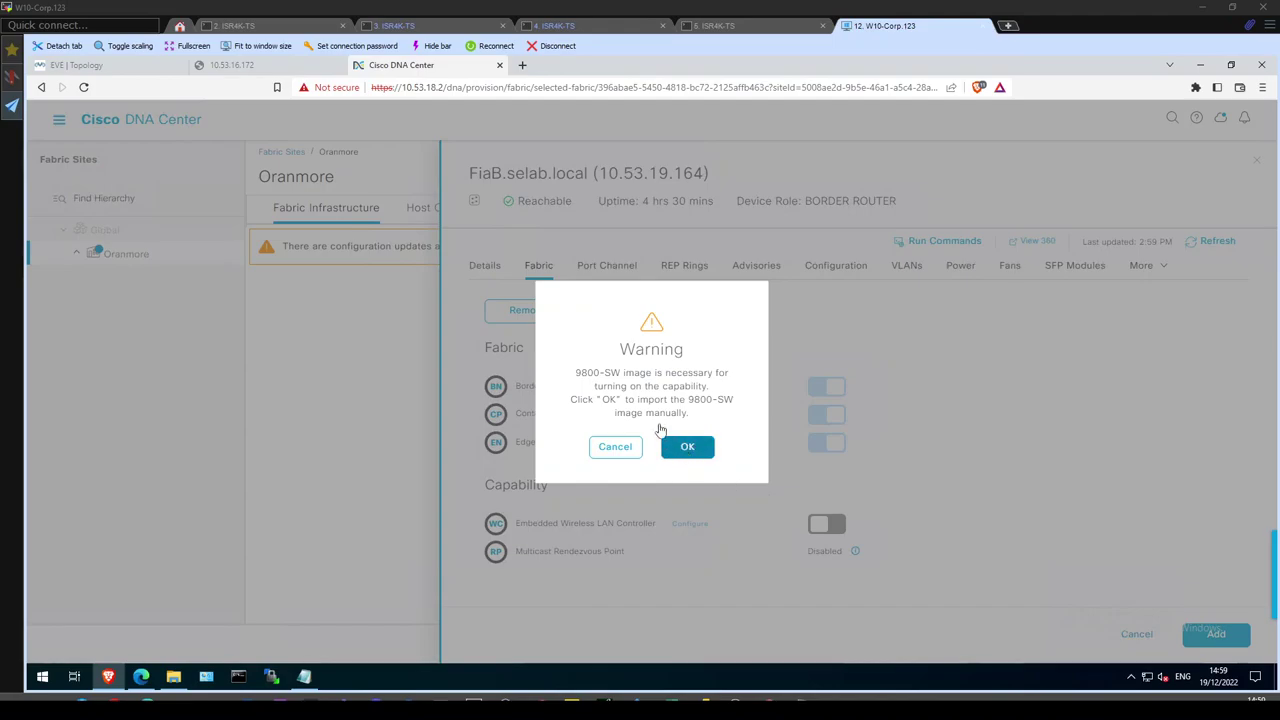
{"action": "left_click_drag", "start_coordinate": [621, 373], "coordinate": [651, 375]}
{"action": "left_click", "coordinate": [687, 448]}
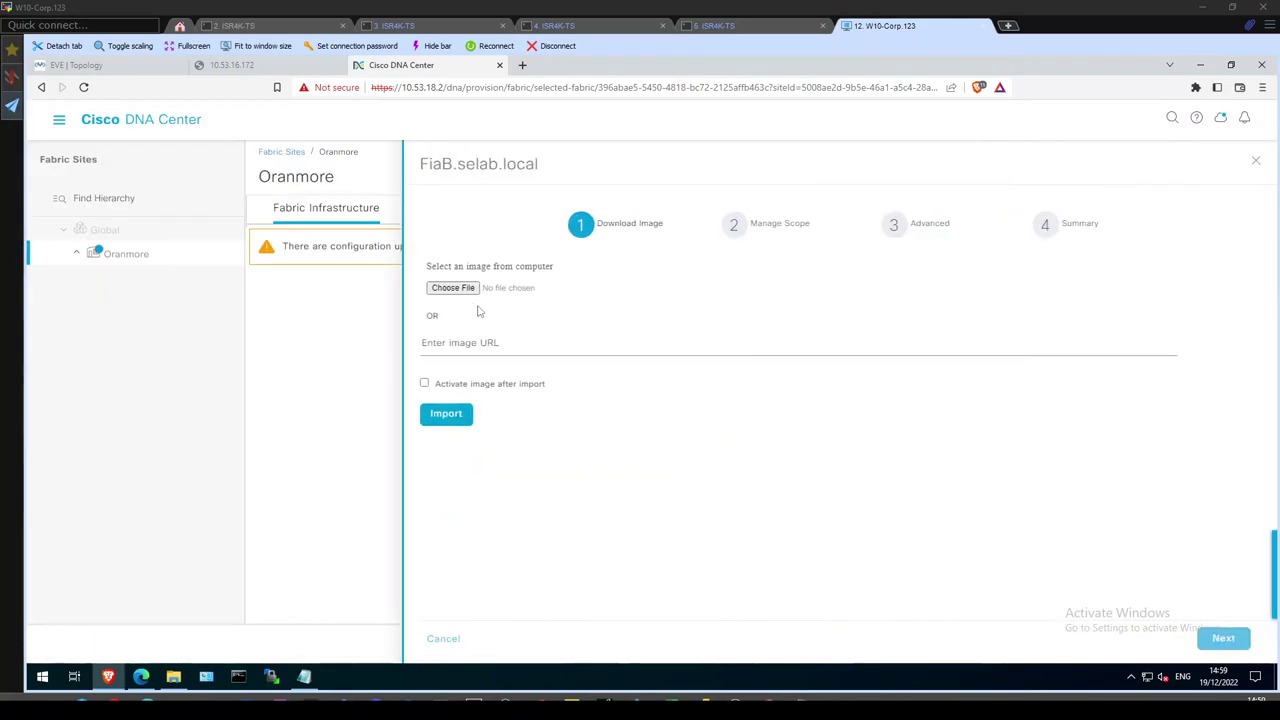
{"action": "left_click", "coordinate": [455, 289]}
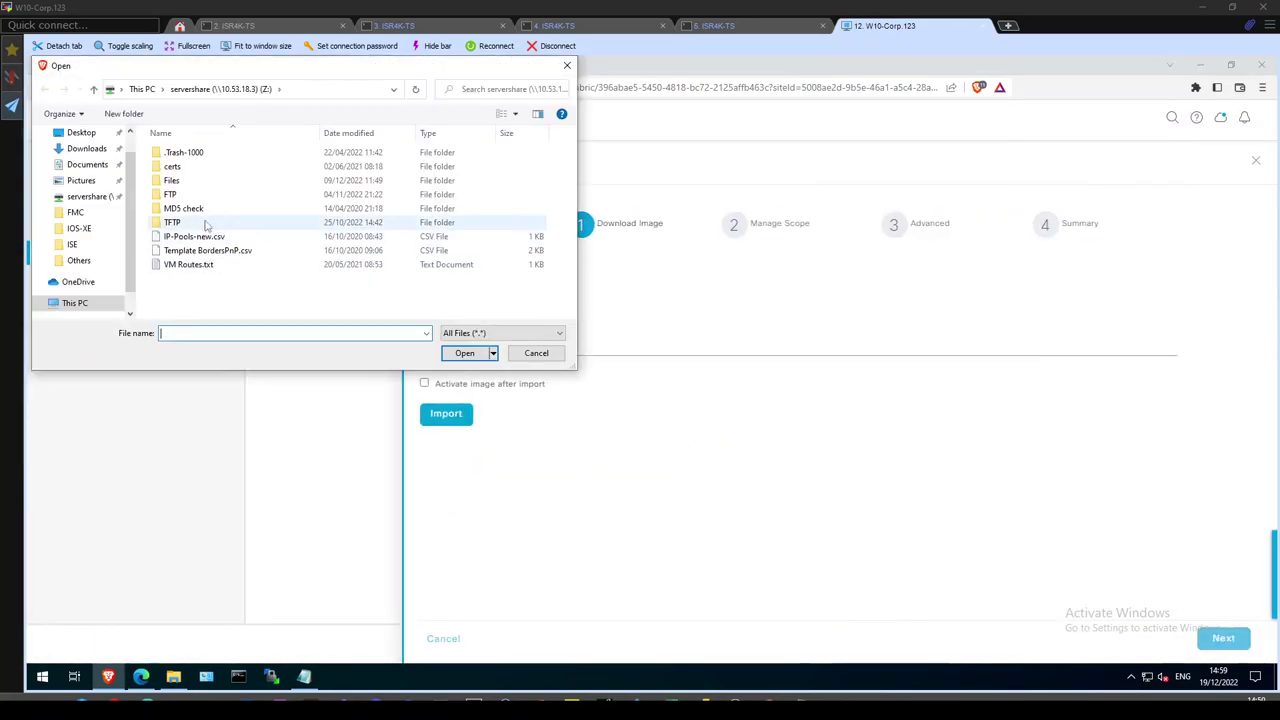
{"action": "left_click", "coordinate": [174, 182]}
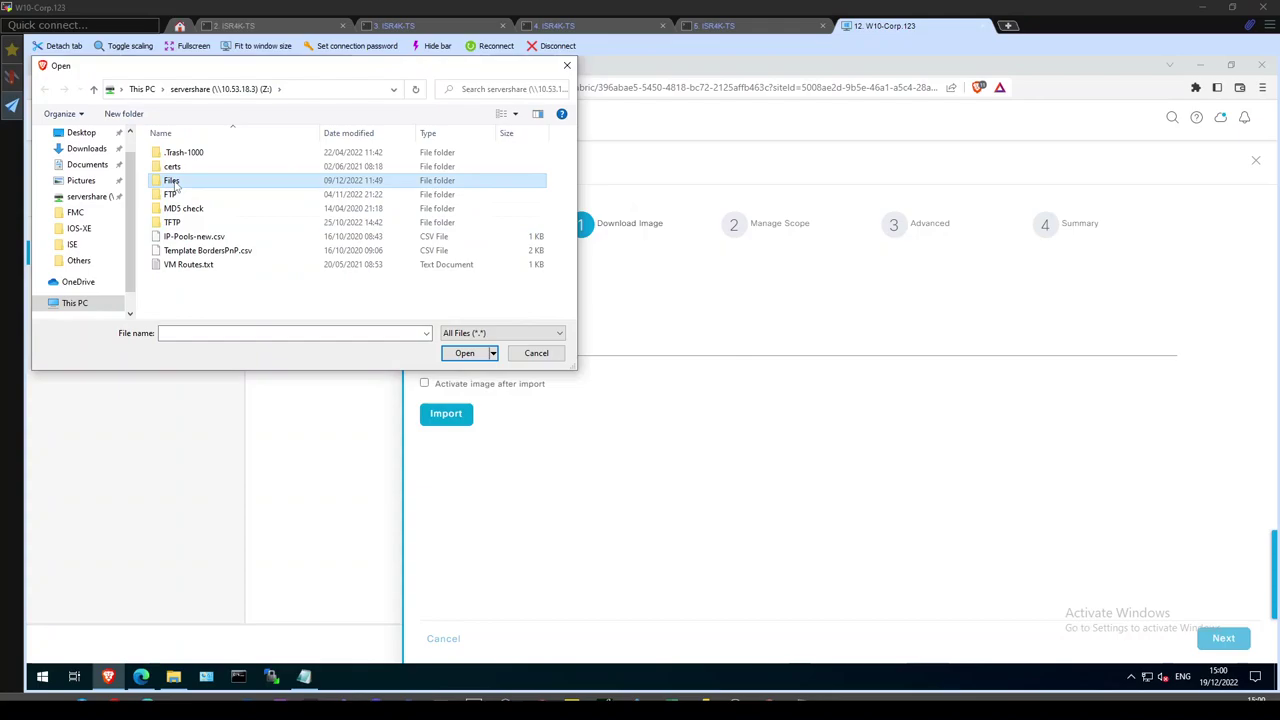
{"action": "left_click", "coordinate": [80, 230]}
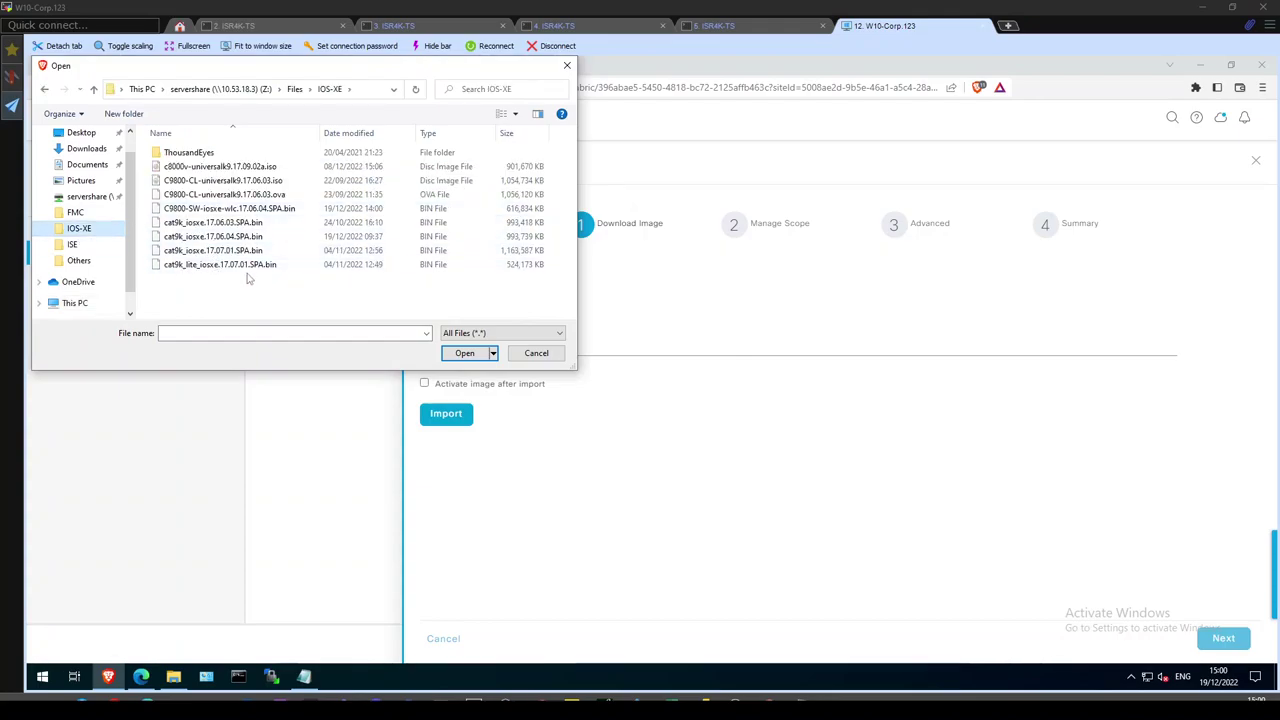
{"action": "double_click", "coordinate": [224, 209]}
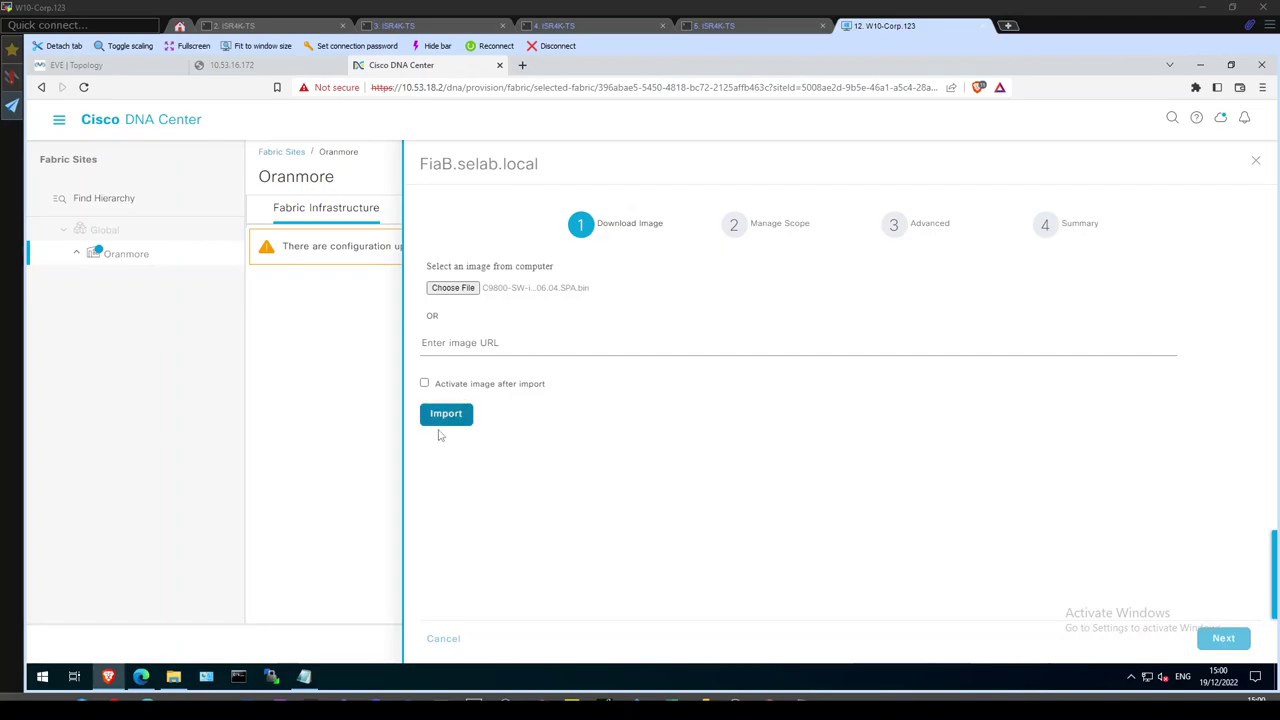
Enable and confirm 'Activate image after import', then start the import.
{"action": "left_click", "coordinate": [425, 384]}
{"action": "left_click", "coordinate": [447, 420]}
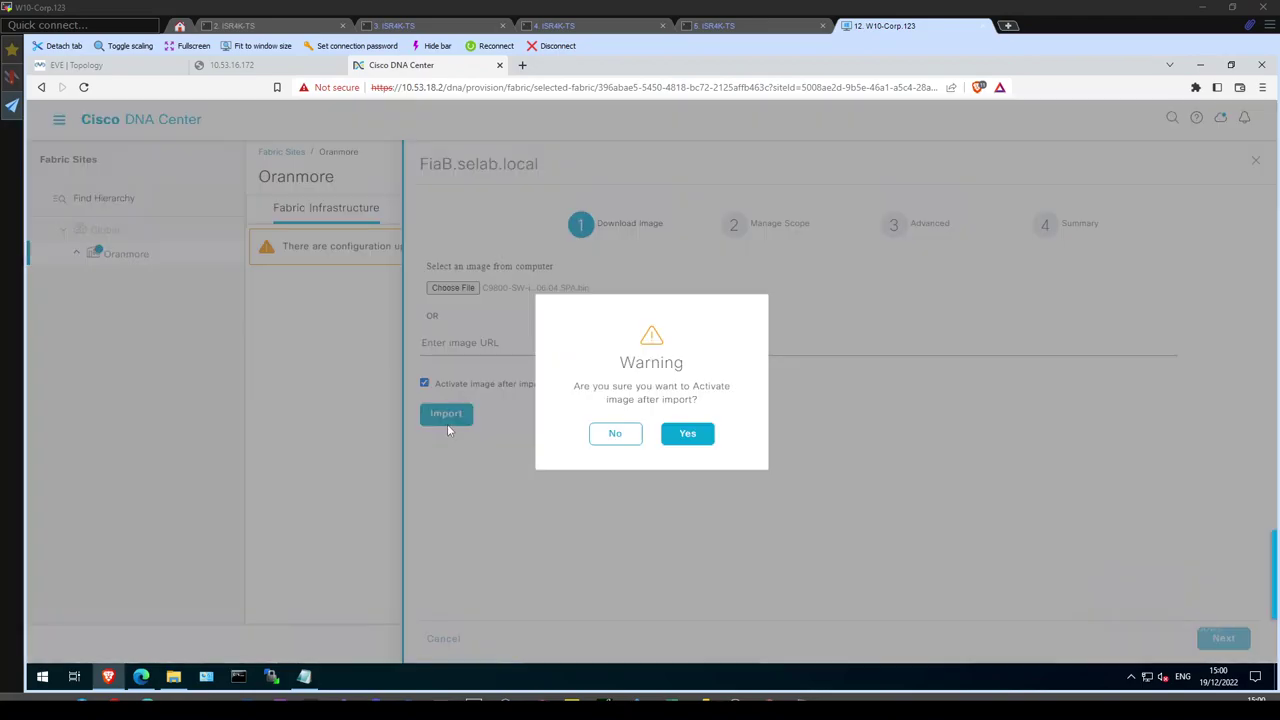
{"action": "left_click", "coordinate": [688, 436]}
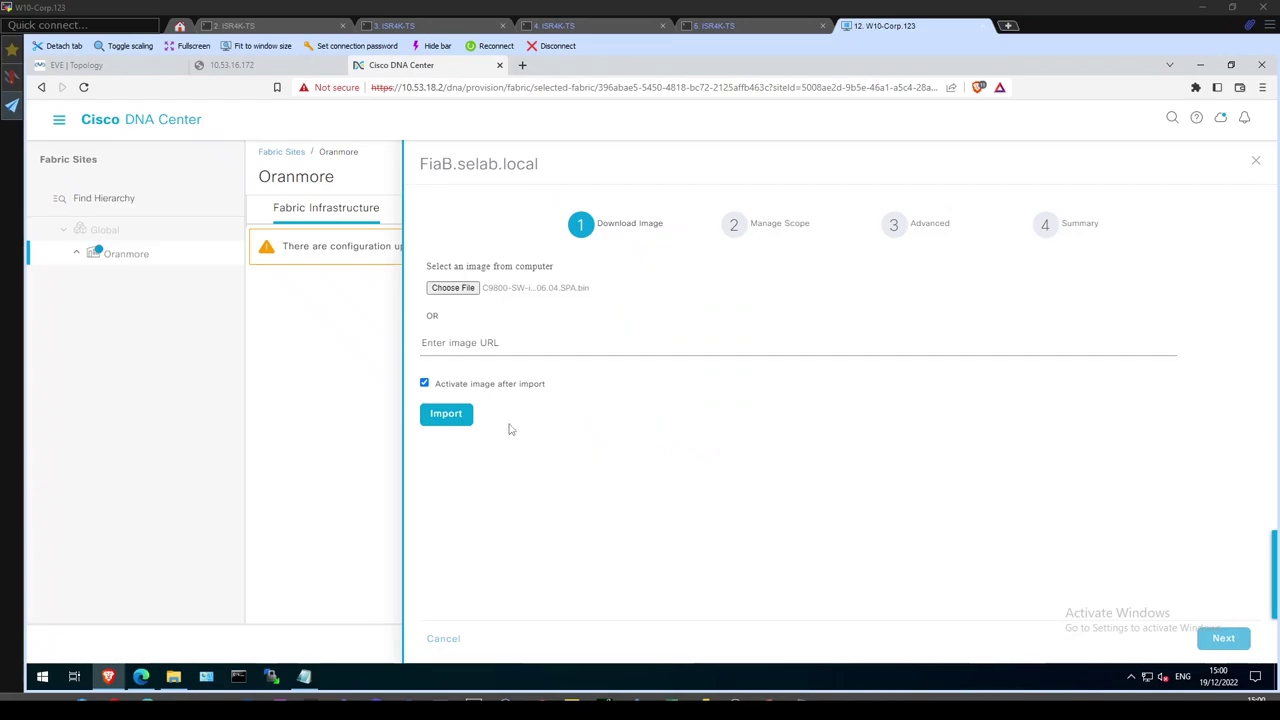
{"action": "left_click", "coordinate": [443, 418]}
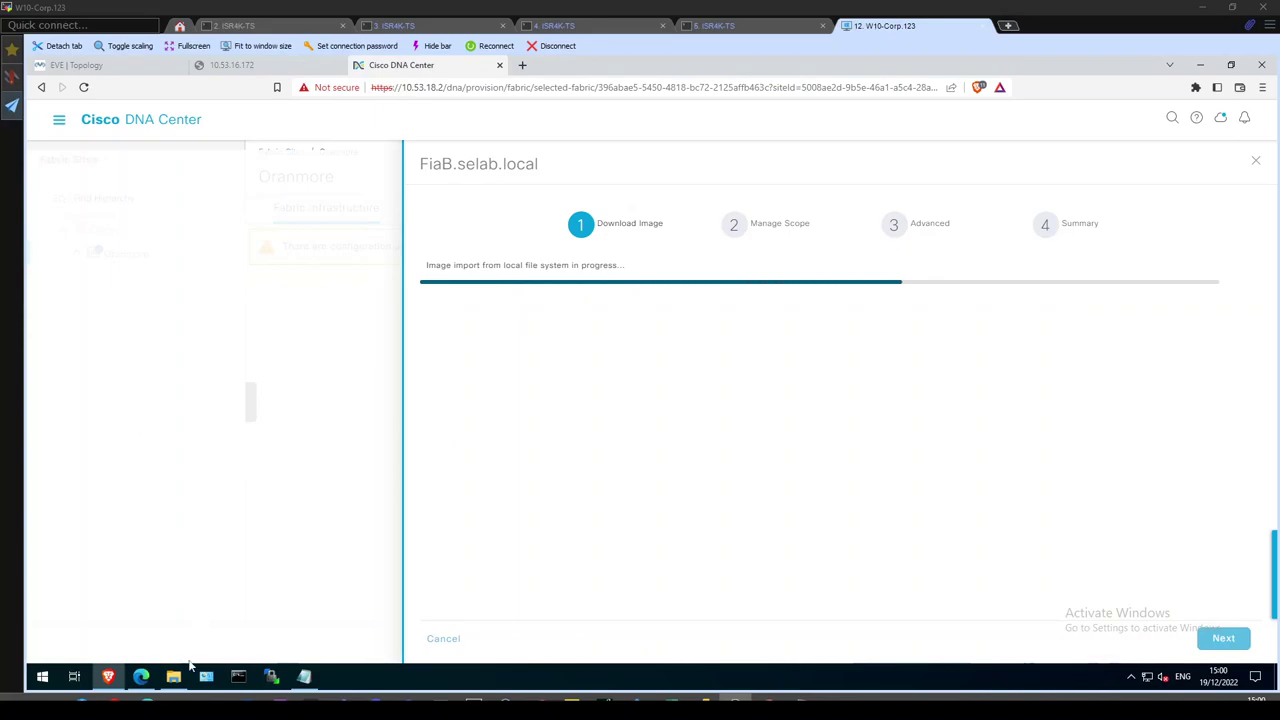
Bring up and minimize the IOS-XE folder window while the import and activation complete.
{"action": "left_click", "coordinate": [172, 677]}
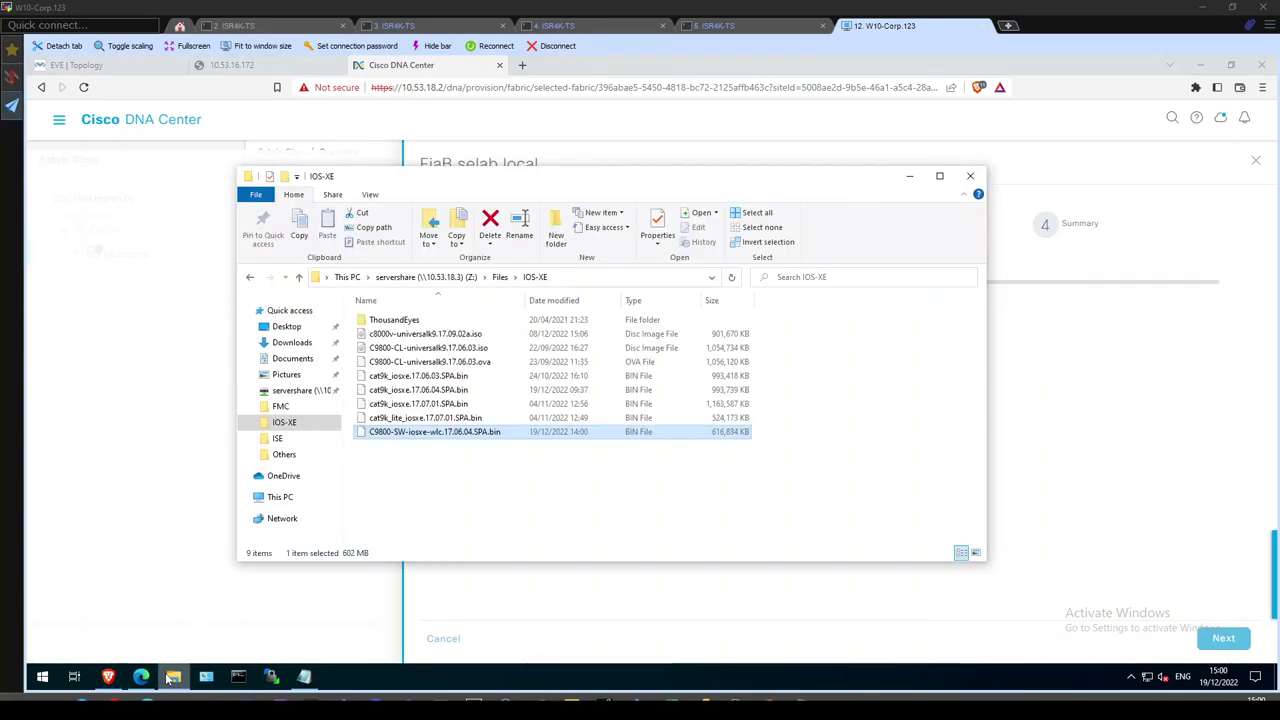
{"action": "left_click", "coordinate": [172, 677]}
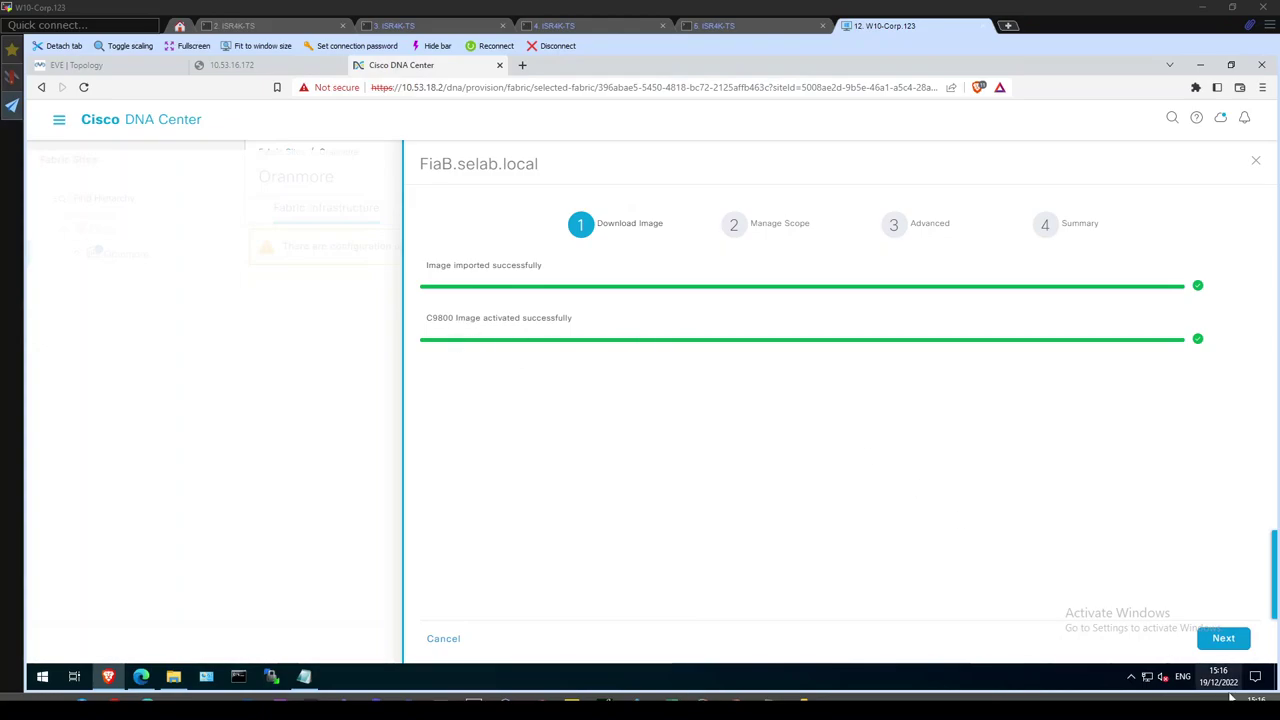
Include Oranmore and its Floor1 in the controller's Manage Scope and continue.
{"action": "left_click", "coordinate": [1225, 645]}
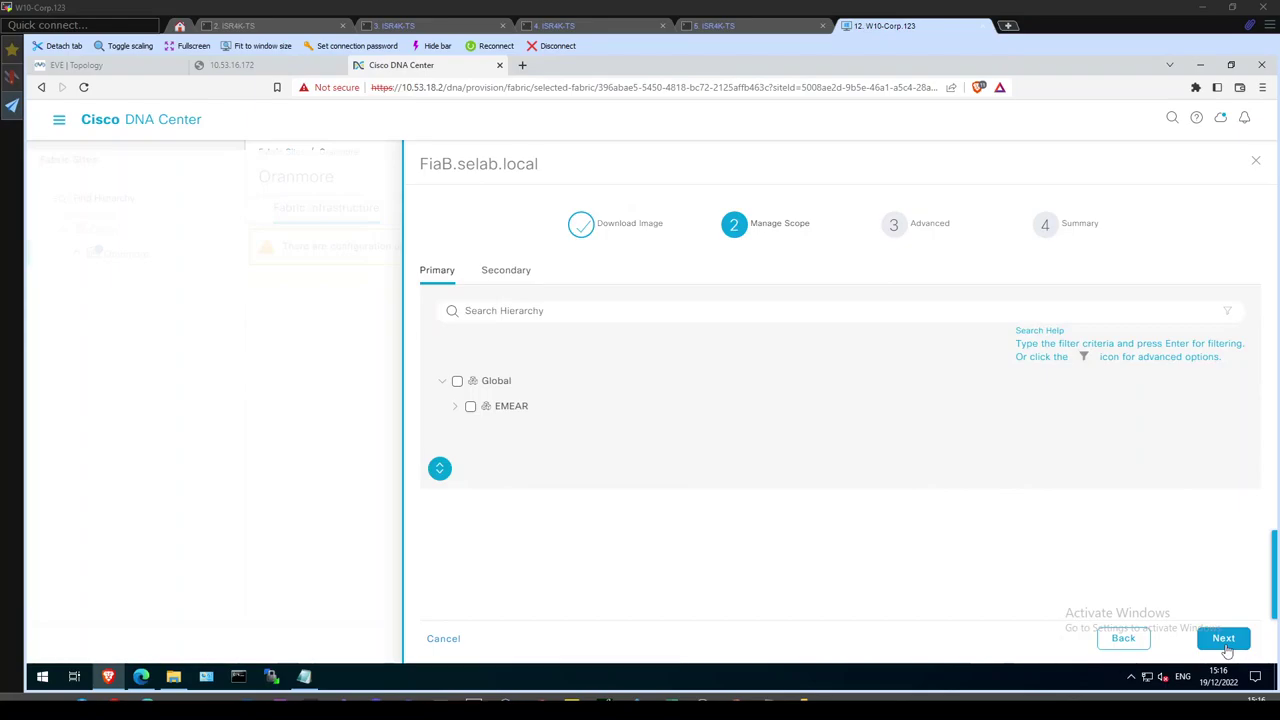
{"action": "left_click", "coordinate": [440, 470]}
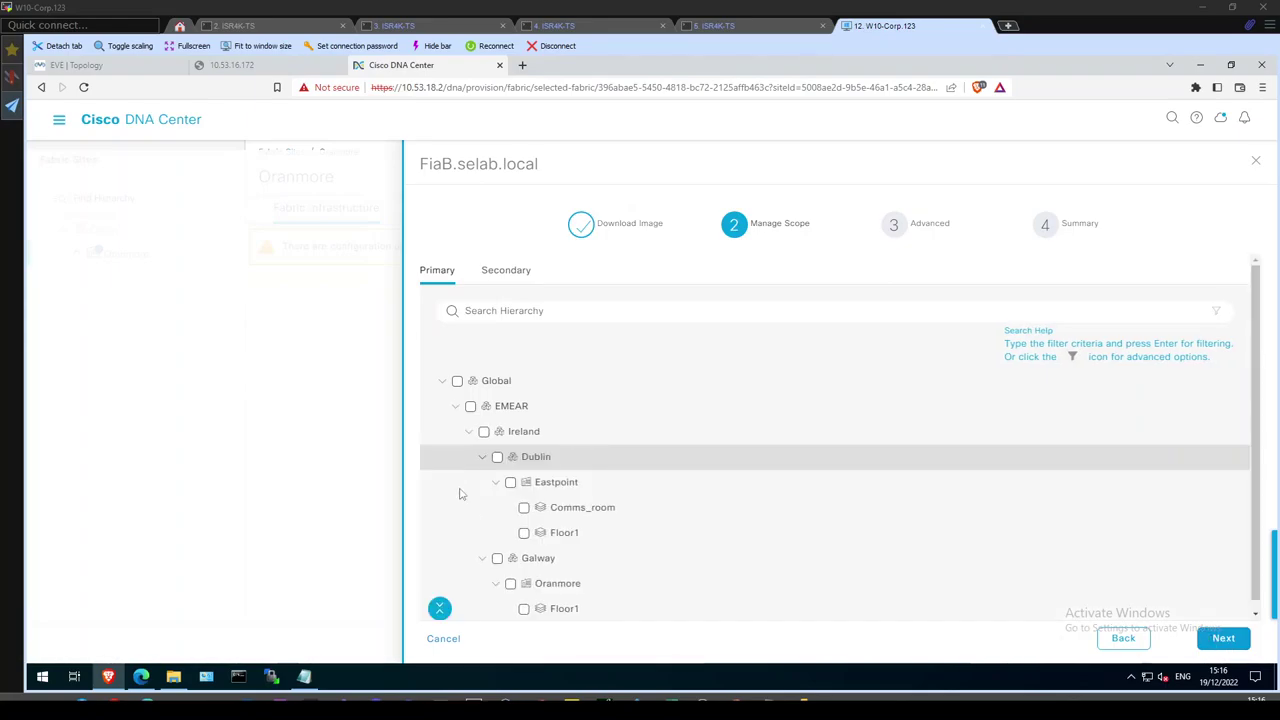
{"action": "left_click", "coordinate": [510, 583]}
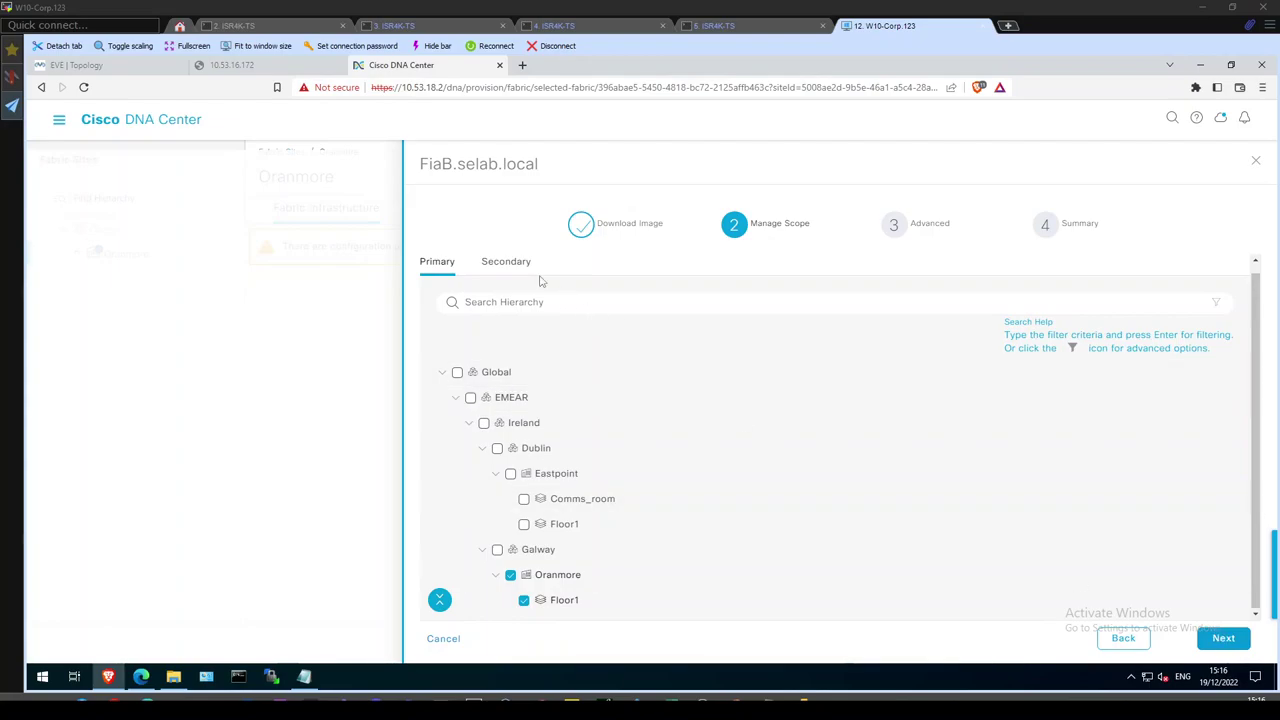
{"action": "left_click", "coordinate": [509, 263]}
{"action": "left_click", "coordinate": [437, 279]}
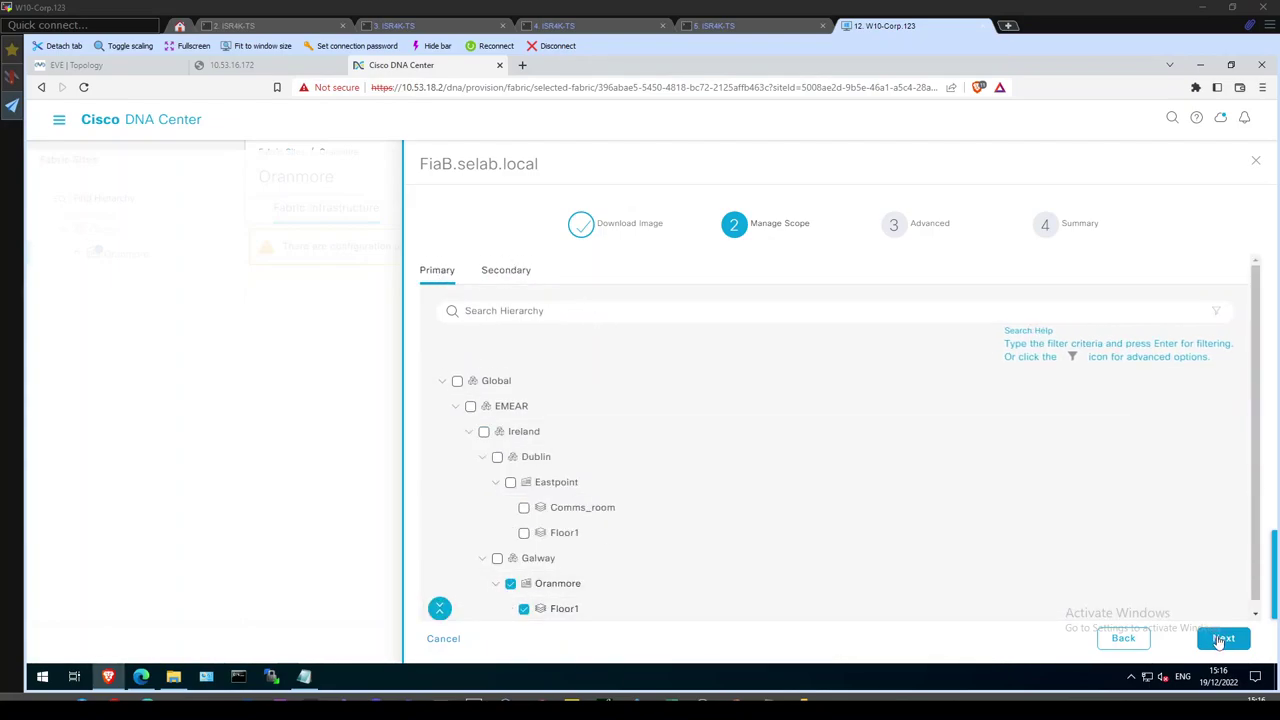
{"action": "left_click", "coordinate": [1220, 640]}
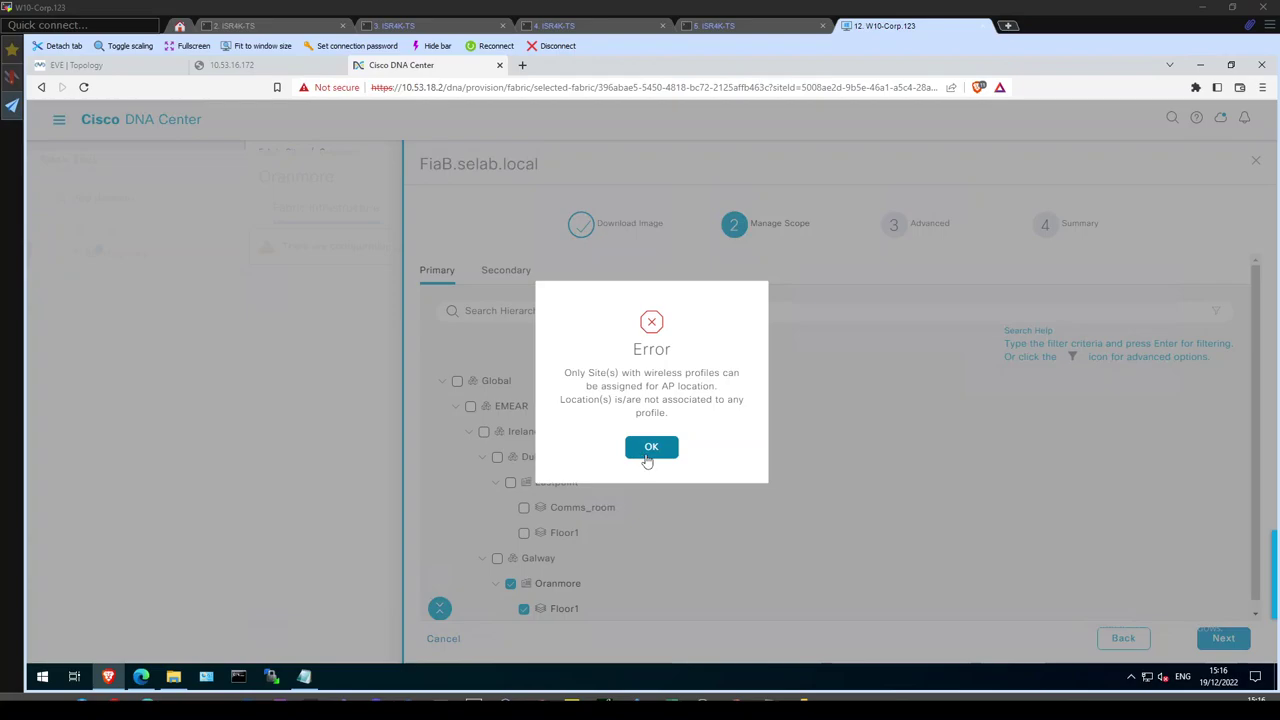
Dismiss the missing wireless profile error and close the wizard and FiaB device panel.
{"action": "left_click", "coordinate": [650, 449]}
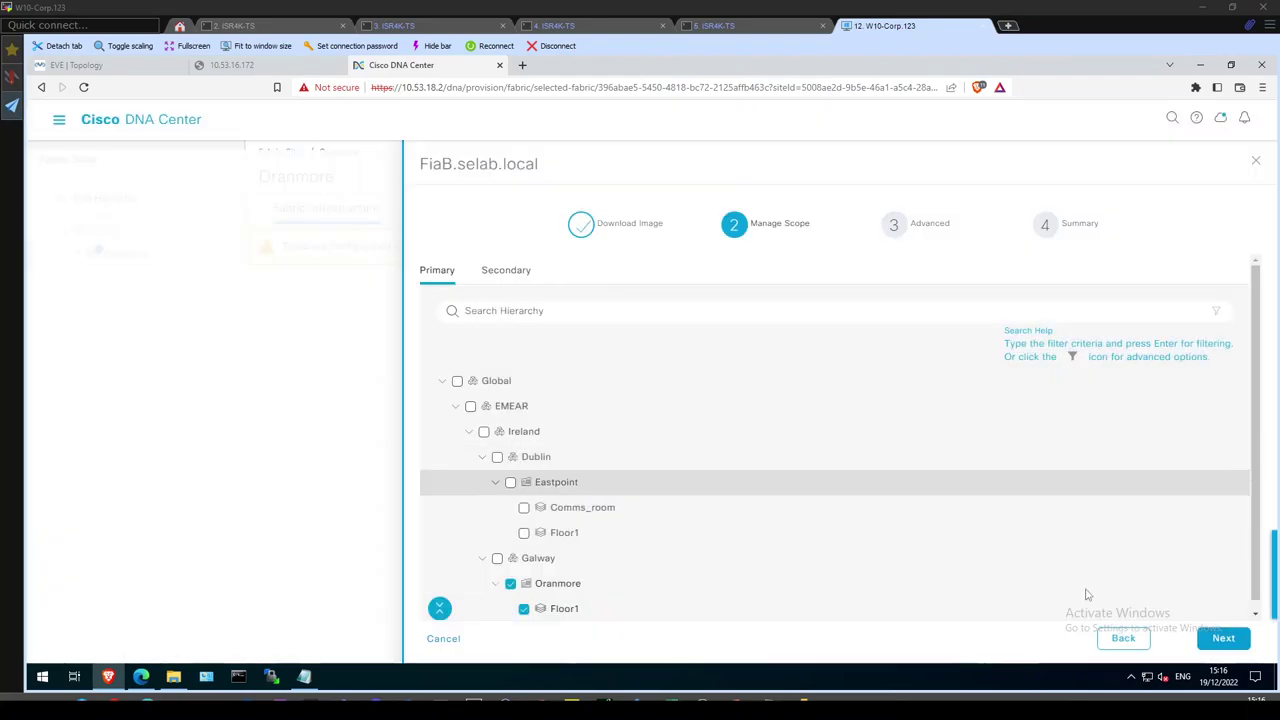
{"action": "left_click", "coordinate": [1254, 168]}
{"action": "left_click", "coordinate": [60, 120]}
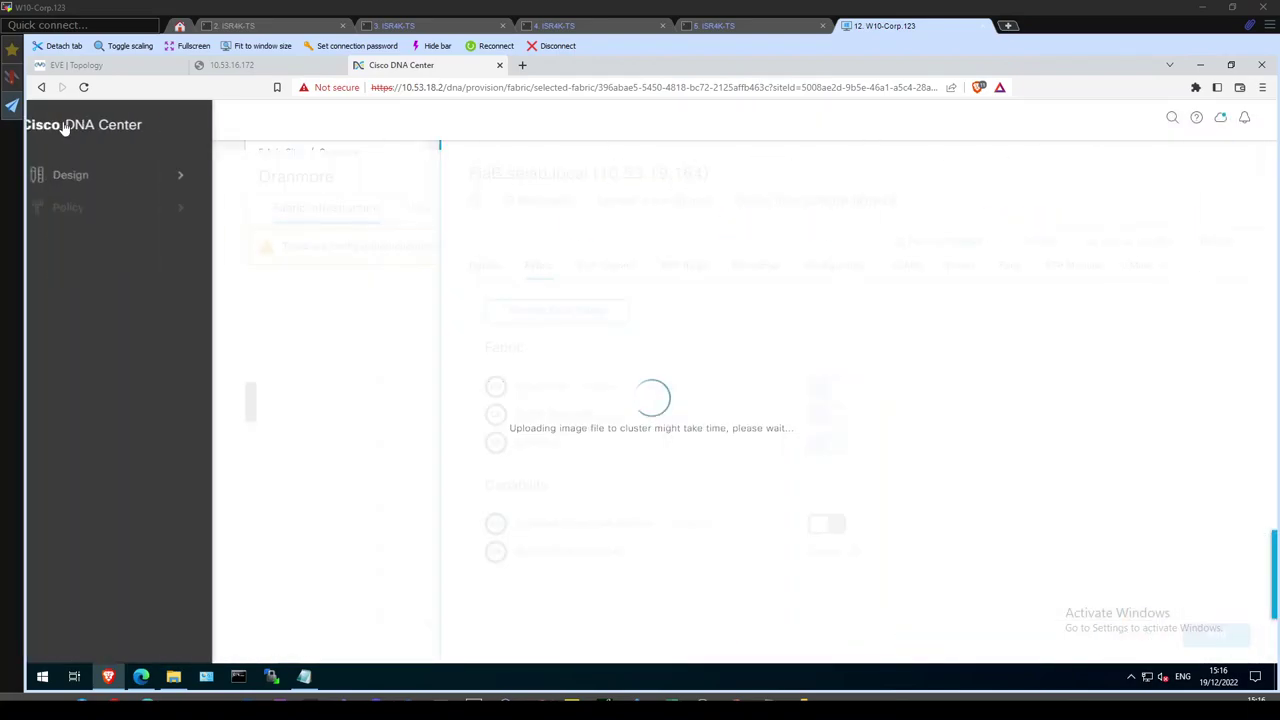
Add Oranmore under Galway to Wireless_Profile's sites in Network Profiles and save.
{"action": "left_click", "coordinate": [91, 173]}
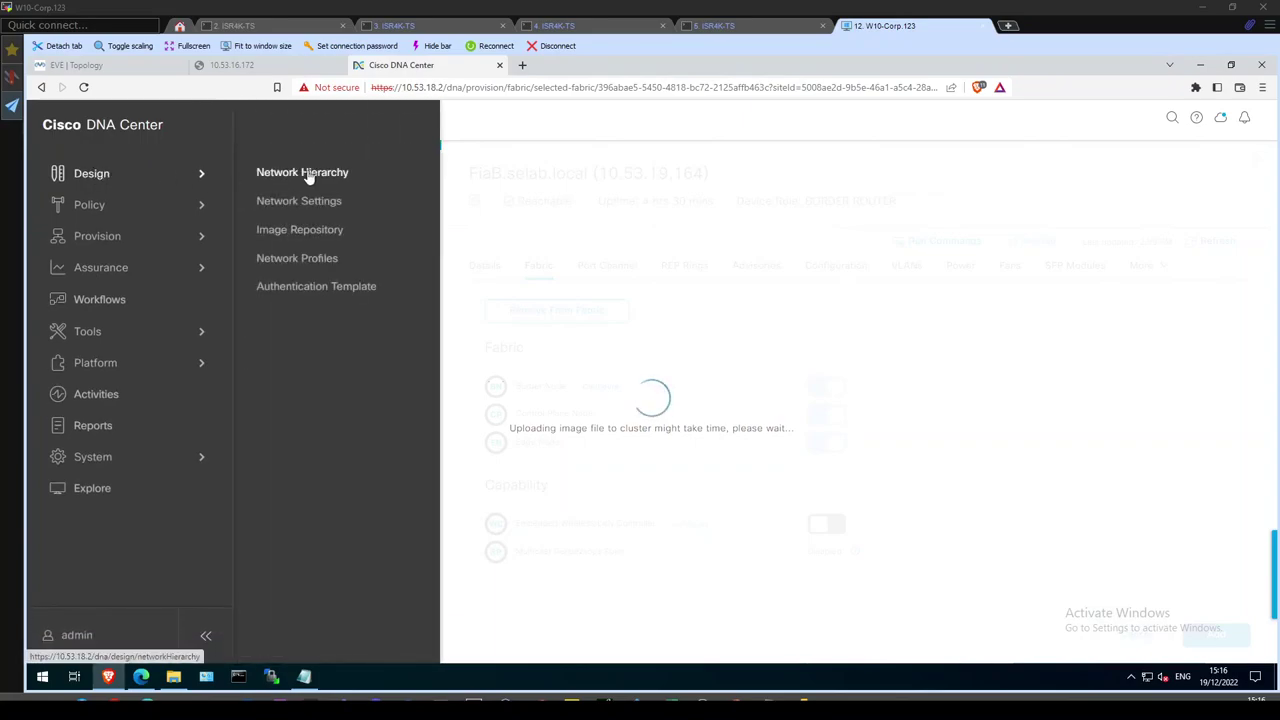
{"action": "left_click", "coordinate": [298, 259]}
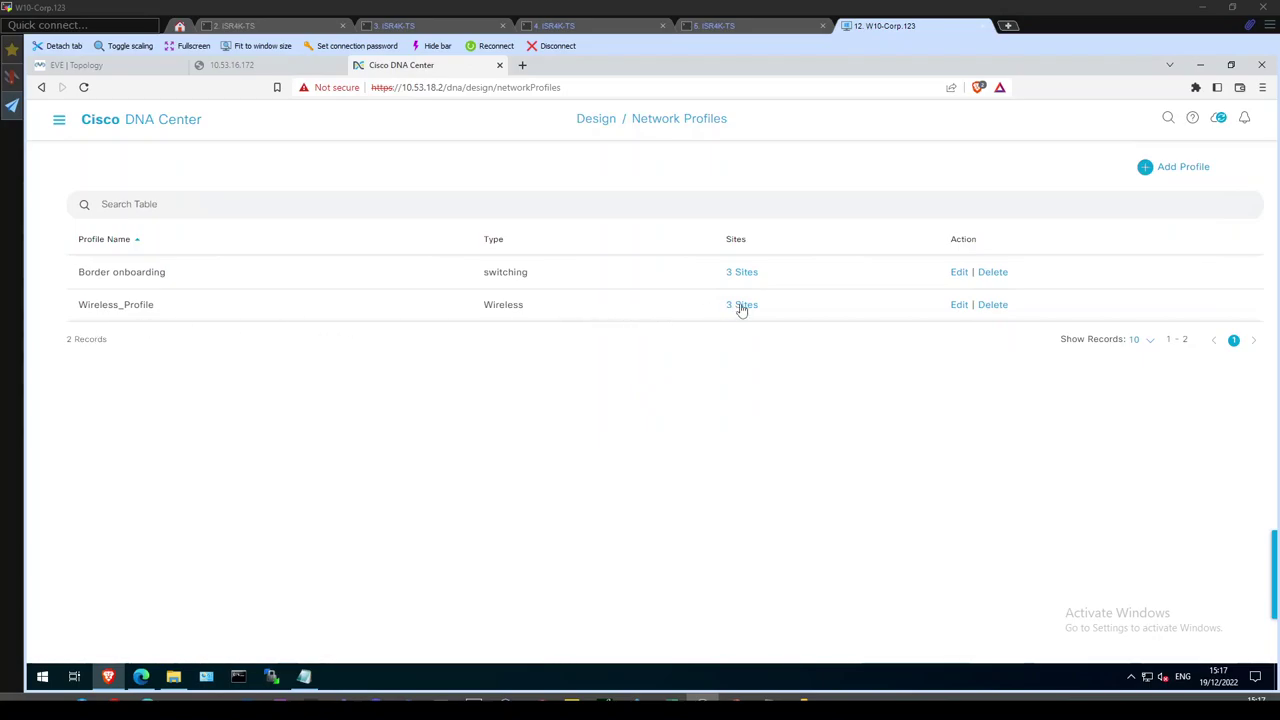
{"action": "left_click", "coordinate": [742, 305]}
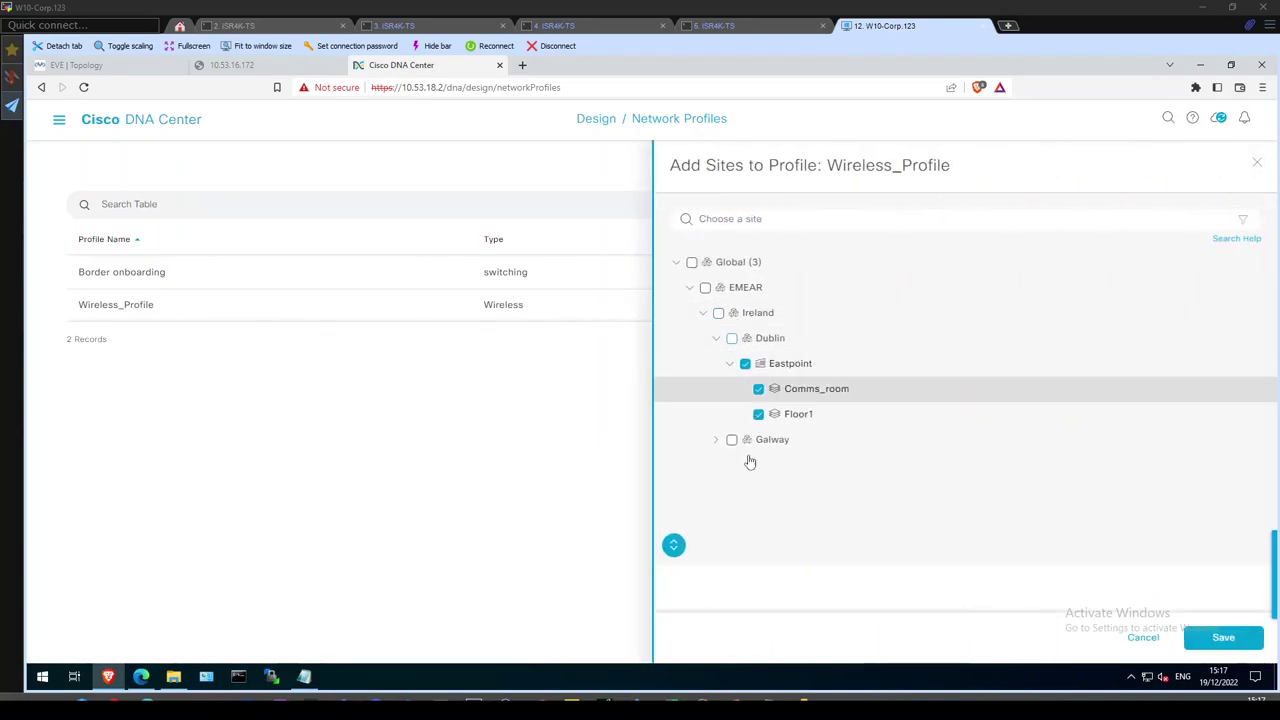
{"action": "left_click", "coordinate": [673, 544]}
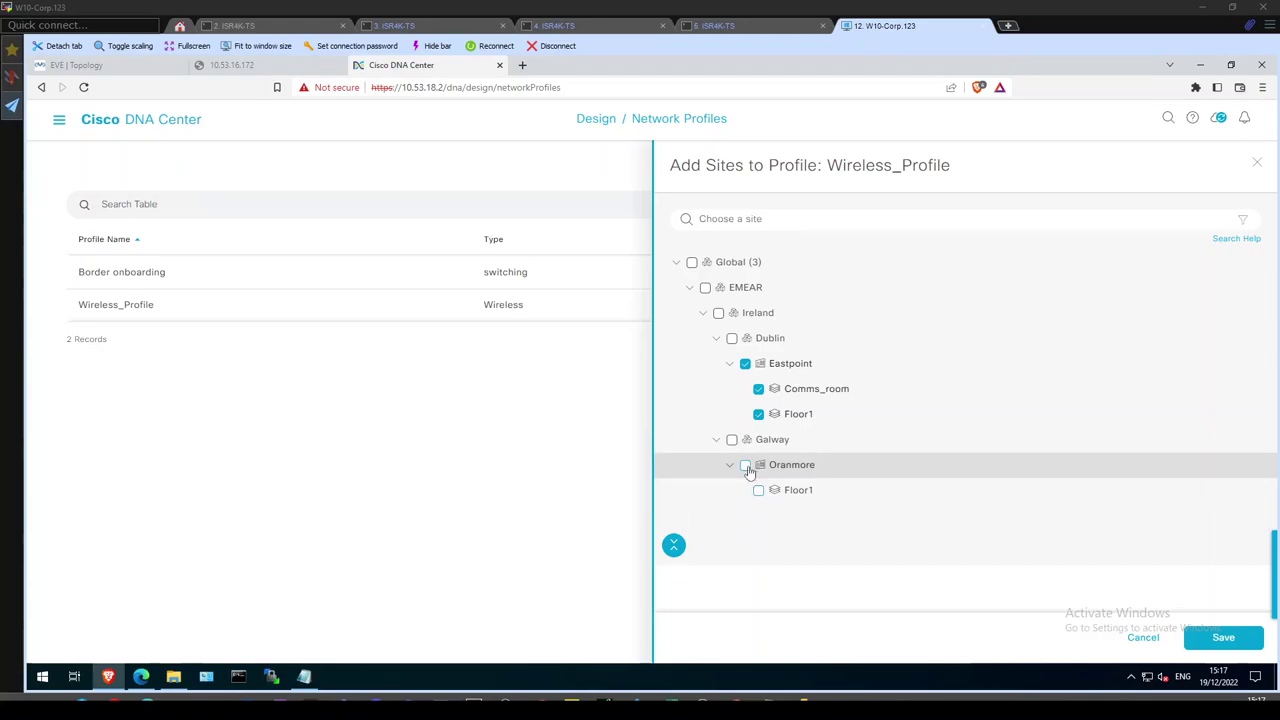
{"action": "left_click", "coordinate": [1222, 637]}
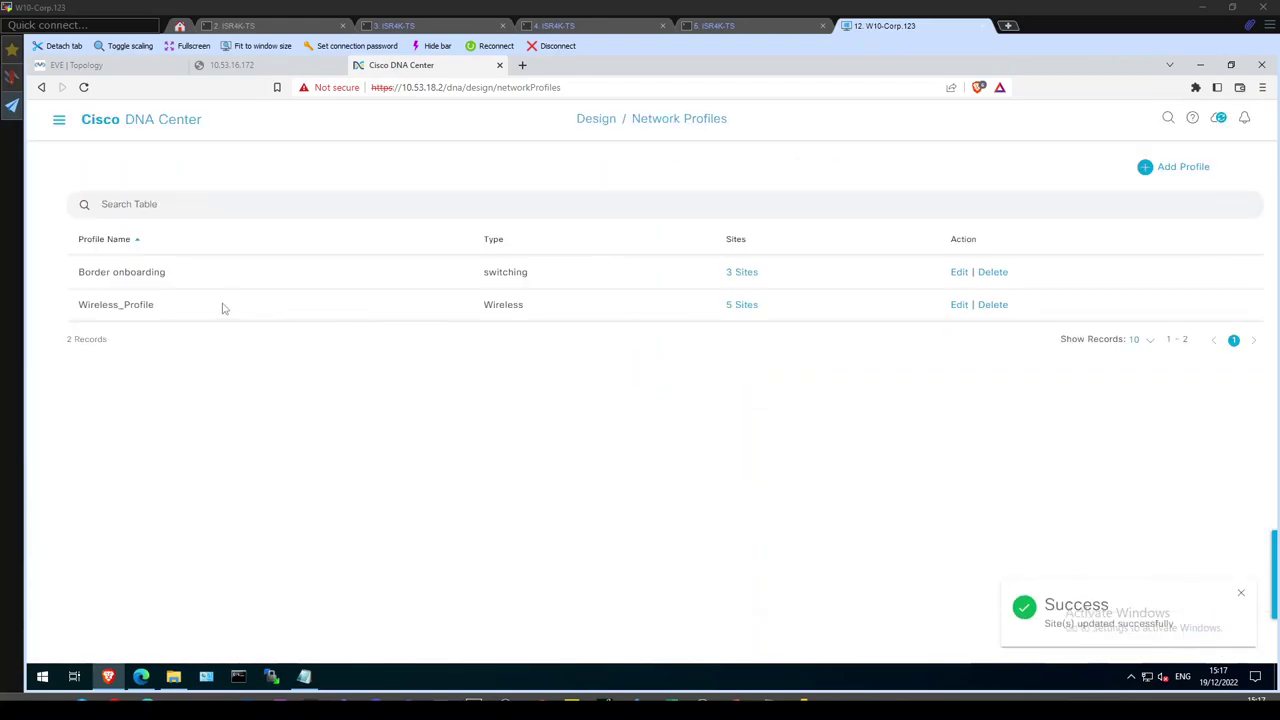
{"action": "left_click", "coordinate": [57, 122]}
Reopen FiaB.selab.local's fabric details in the Oranmore fabric site.
{"action": "mouse_move", "coordinate": [110, 237]}
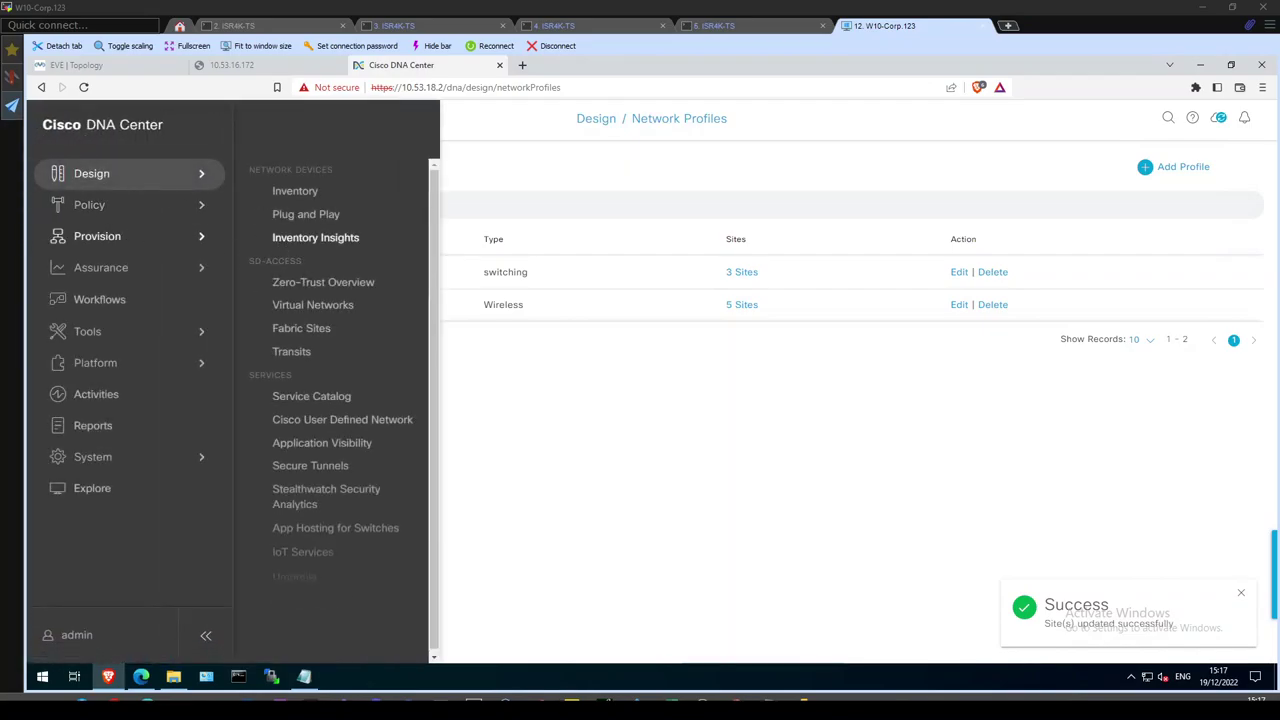
{"action": "left_click", "coordinate": [294, 330]}
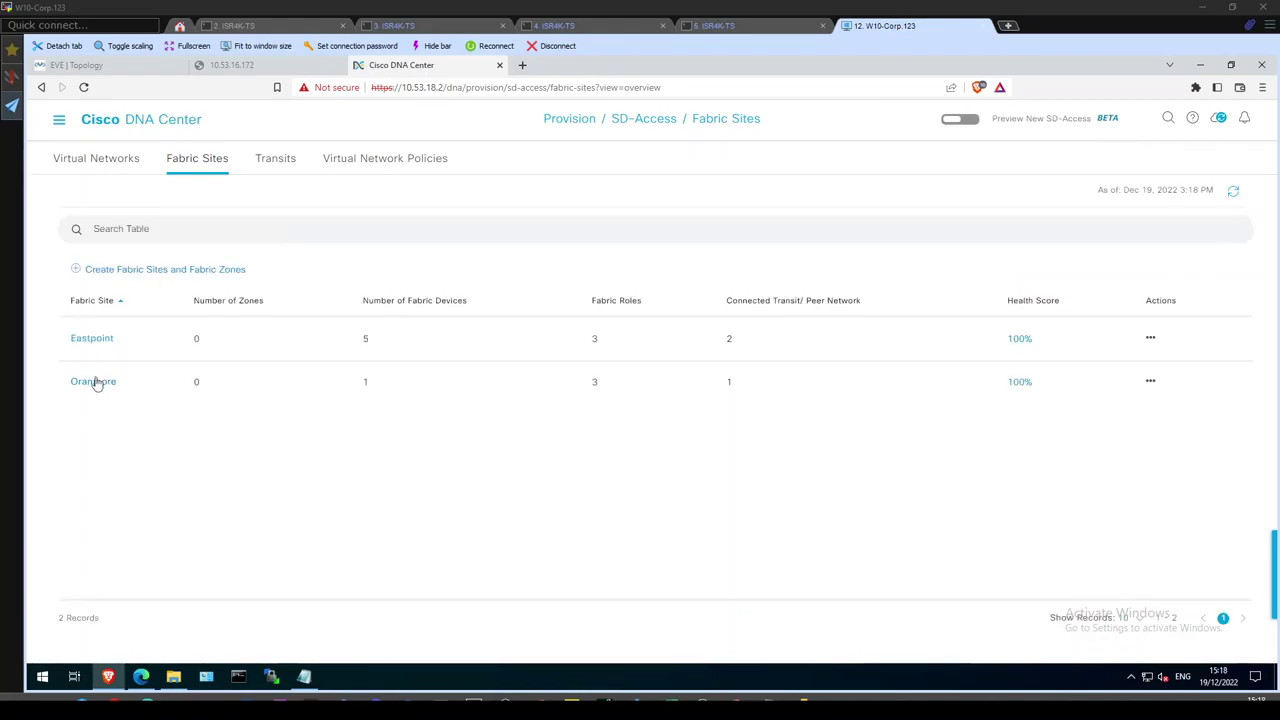
{"action": "left_click", "coordinate": [94, 382]}
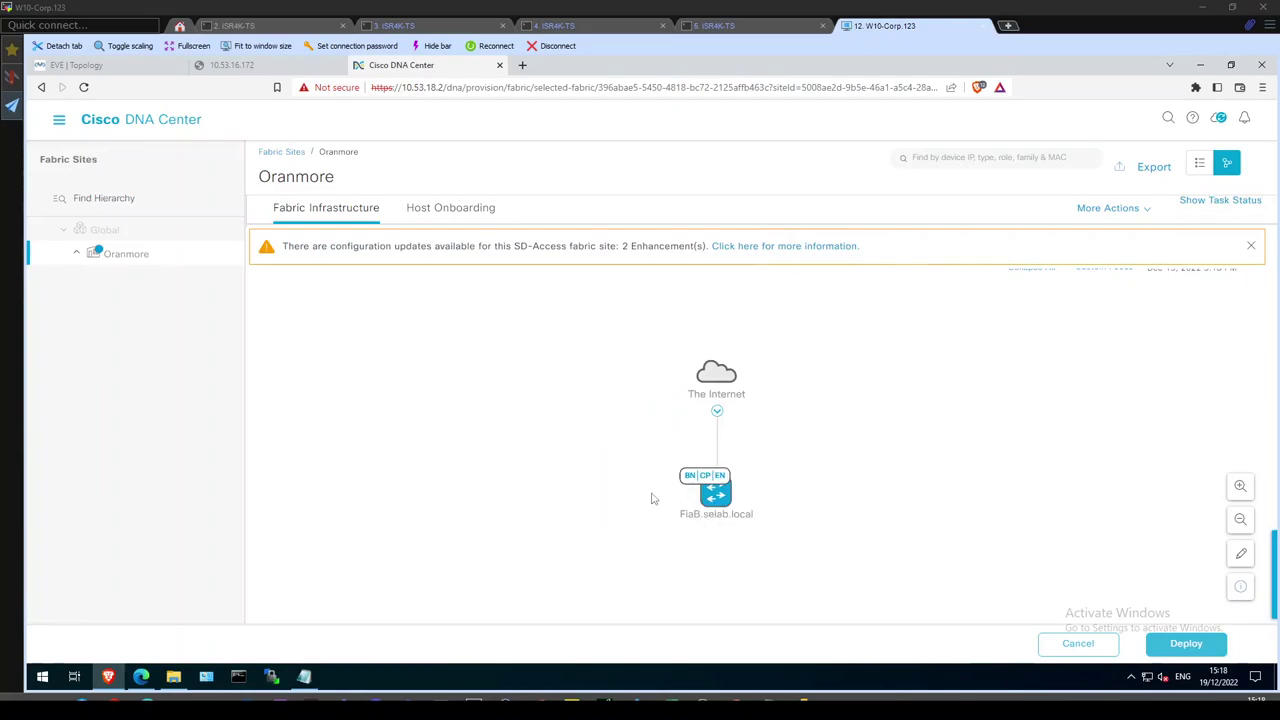
{"action": "left_click", "coordinate": [712, 495]}
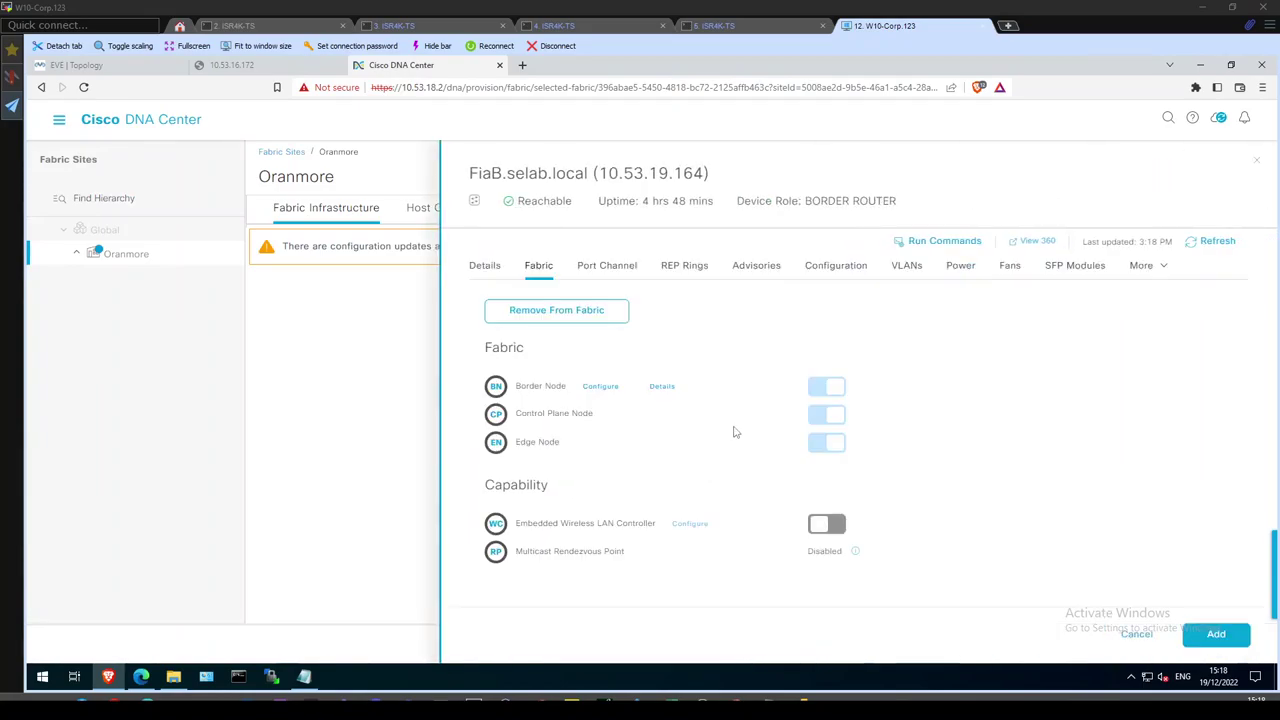
Turn on Embedded Wireless LAN Controller and import C9800-SW-iosxe-wlc.17.06.04.SPA.bin, activating after import.
{"action": "left_click", "coordinate": [820, 526]}
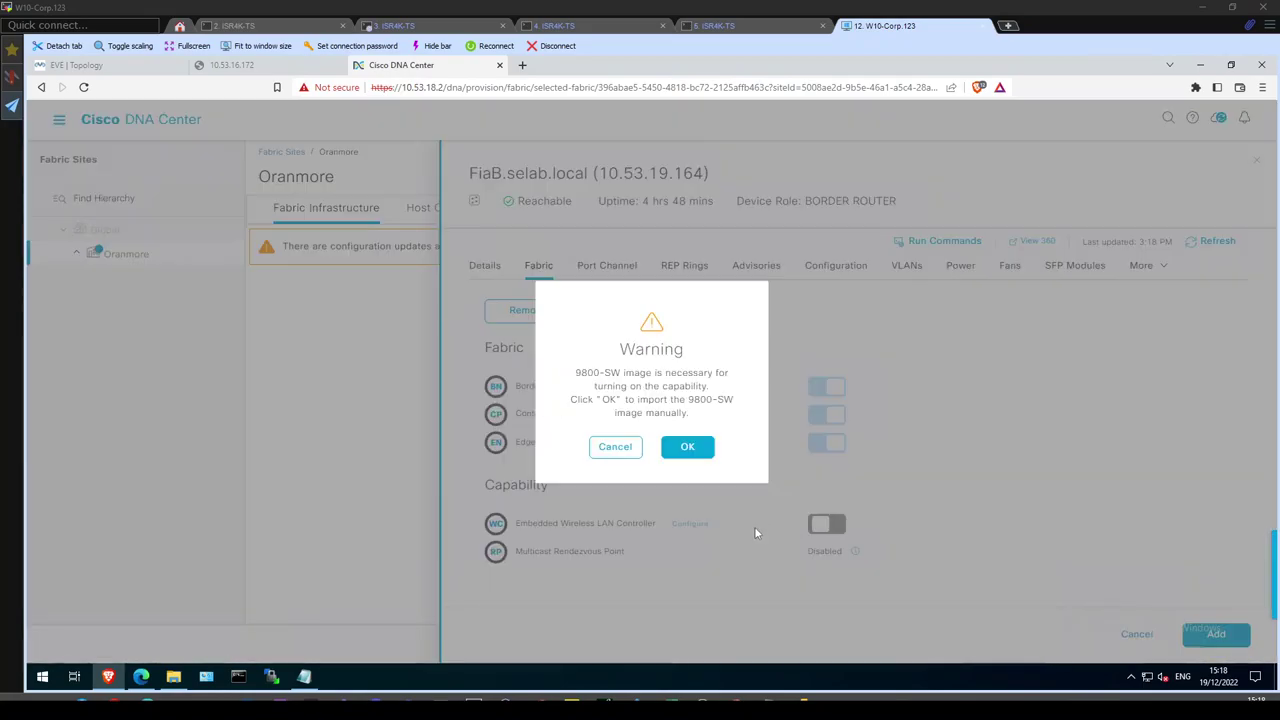
{"action": "left_click", "coordinate": [683, 449]}
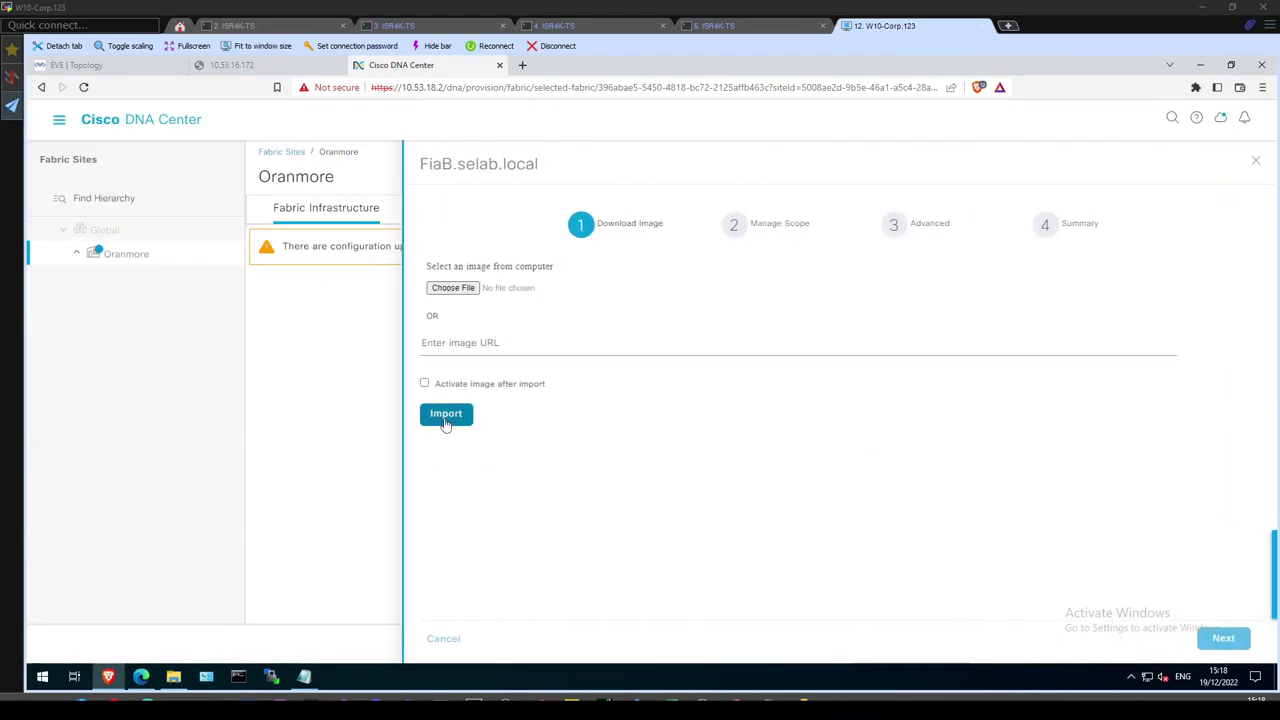
{"action": "left_click", "coordinate": [453, 288]}
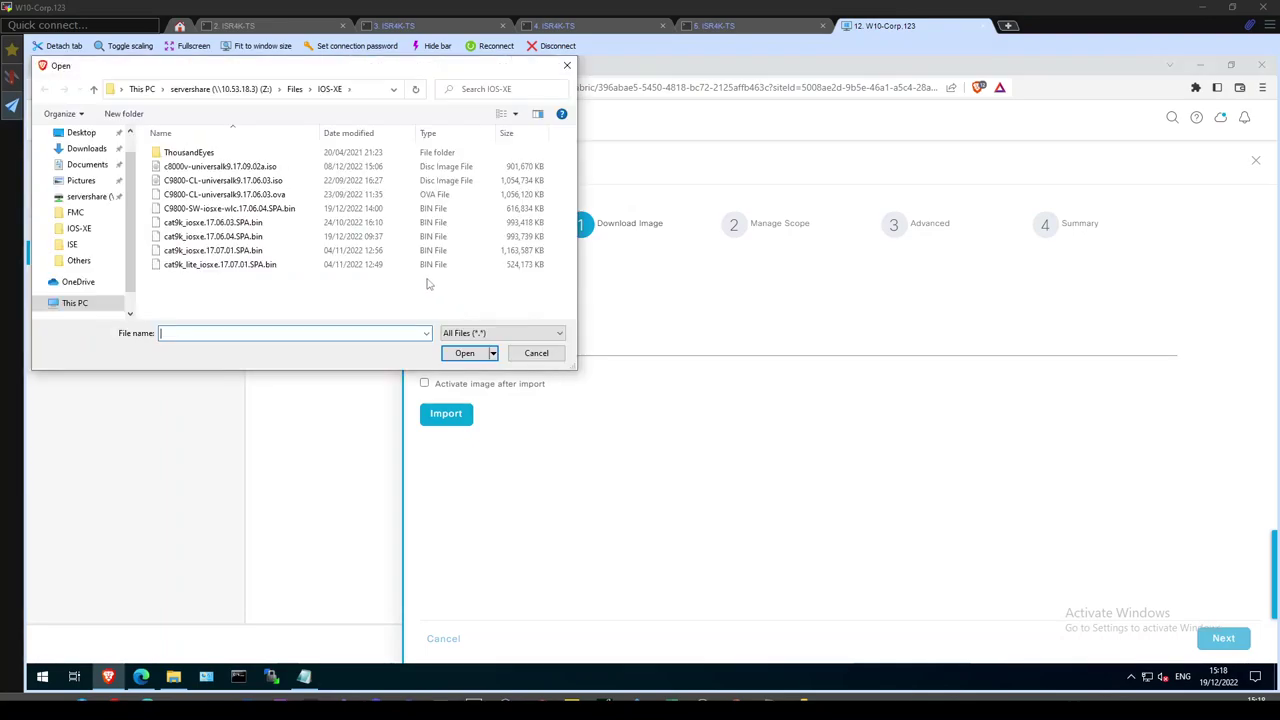
{"action": "double_click", "coordinate": [234, 208]}
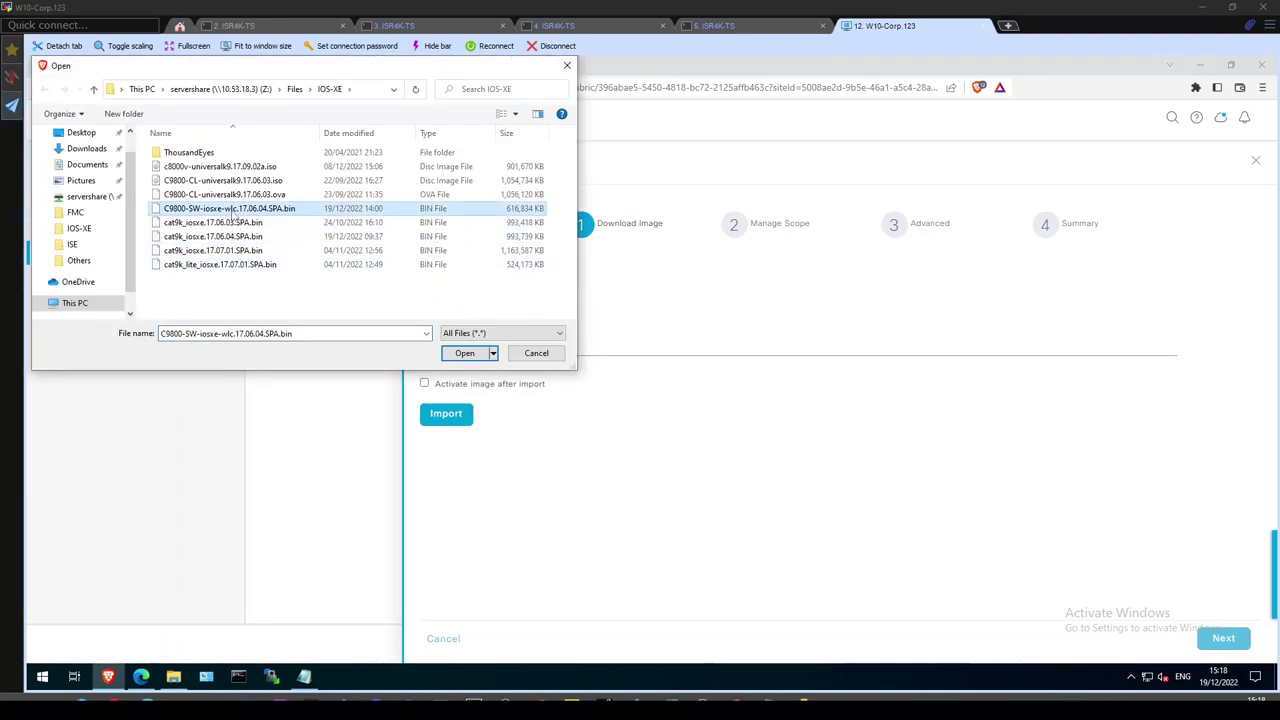
{"action": "left_click", "coordinate": [424, 384]}
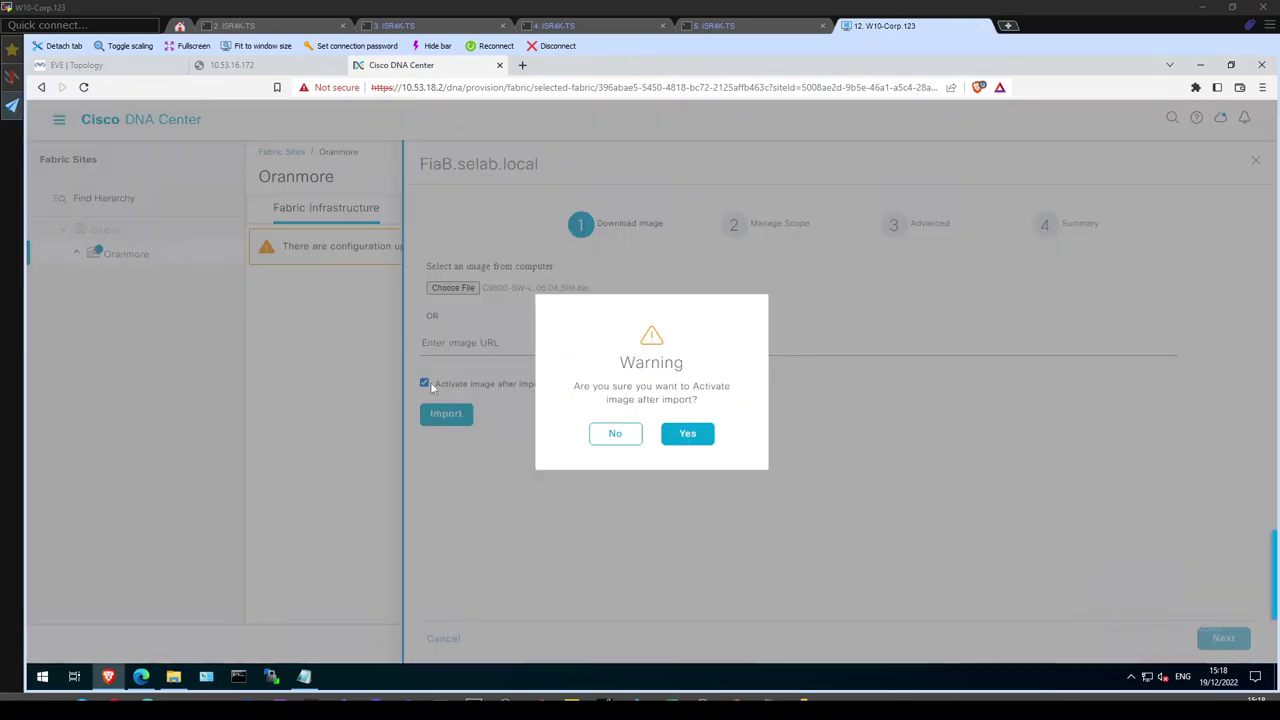
{"action": "left_click", "coordinate": [688, 436]}
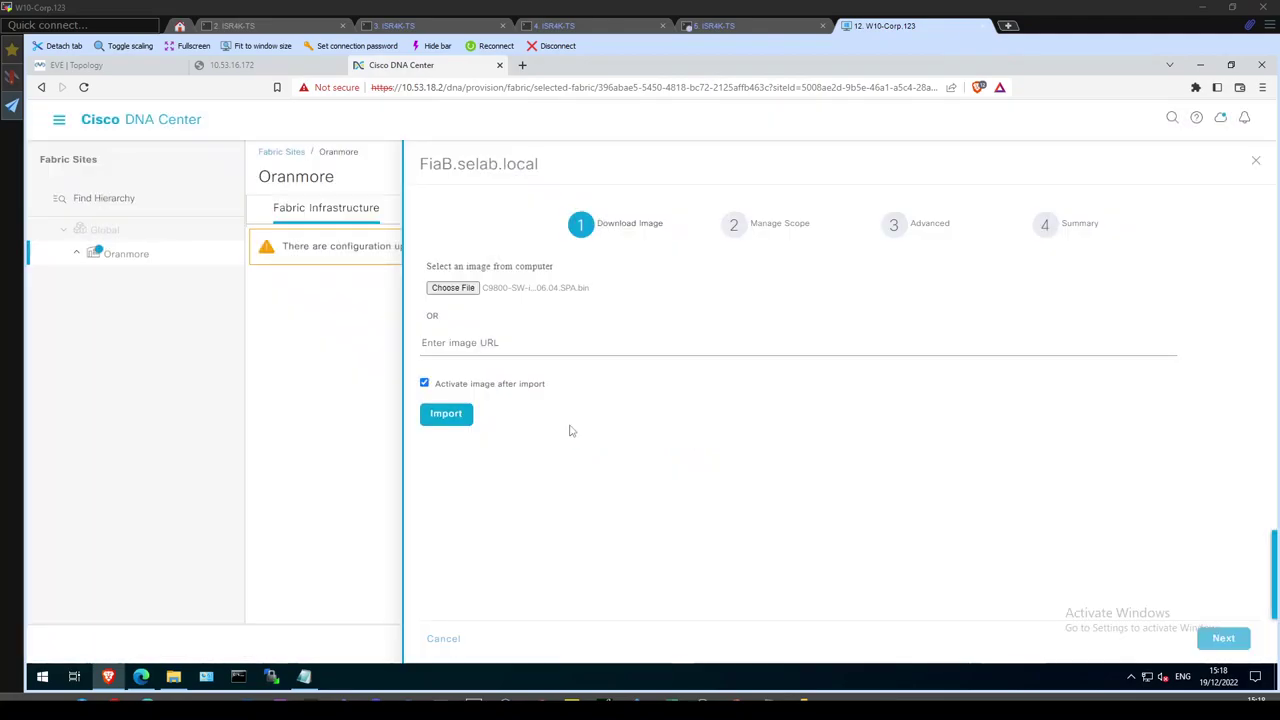
{"action": "left_click", "coordinate": [452, 422]}
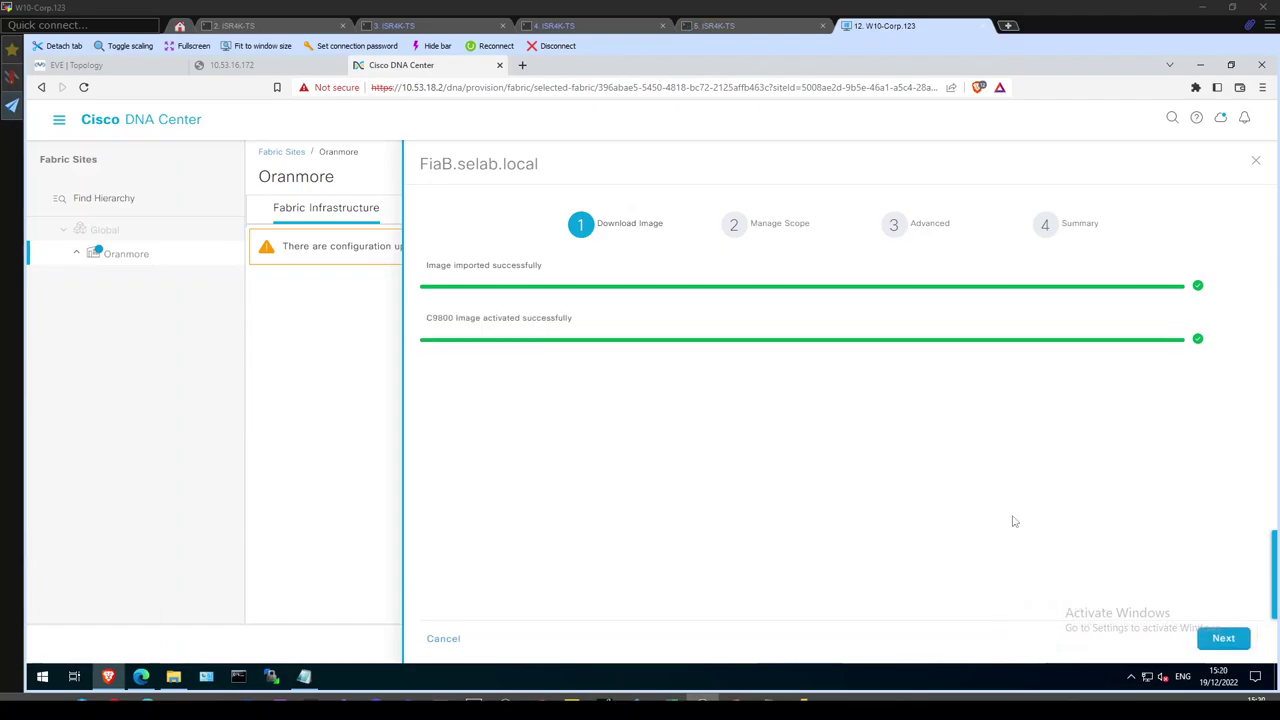
Scope the embedded controller to the whole Oranmore site, review the Summary, and save.
{"action": "left_click", "coordinate": [1223, 637]}
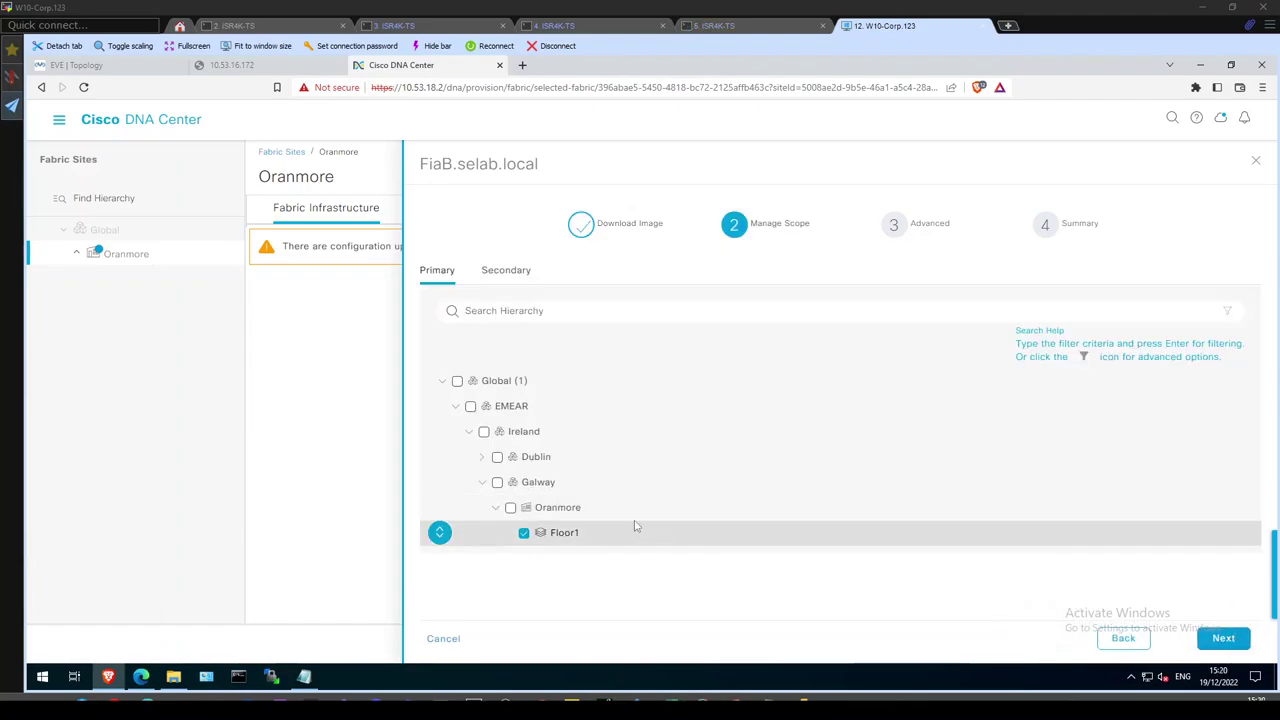
{"action": "left_click", "coordinate": [510, 508]}
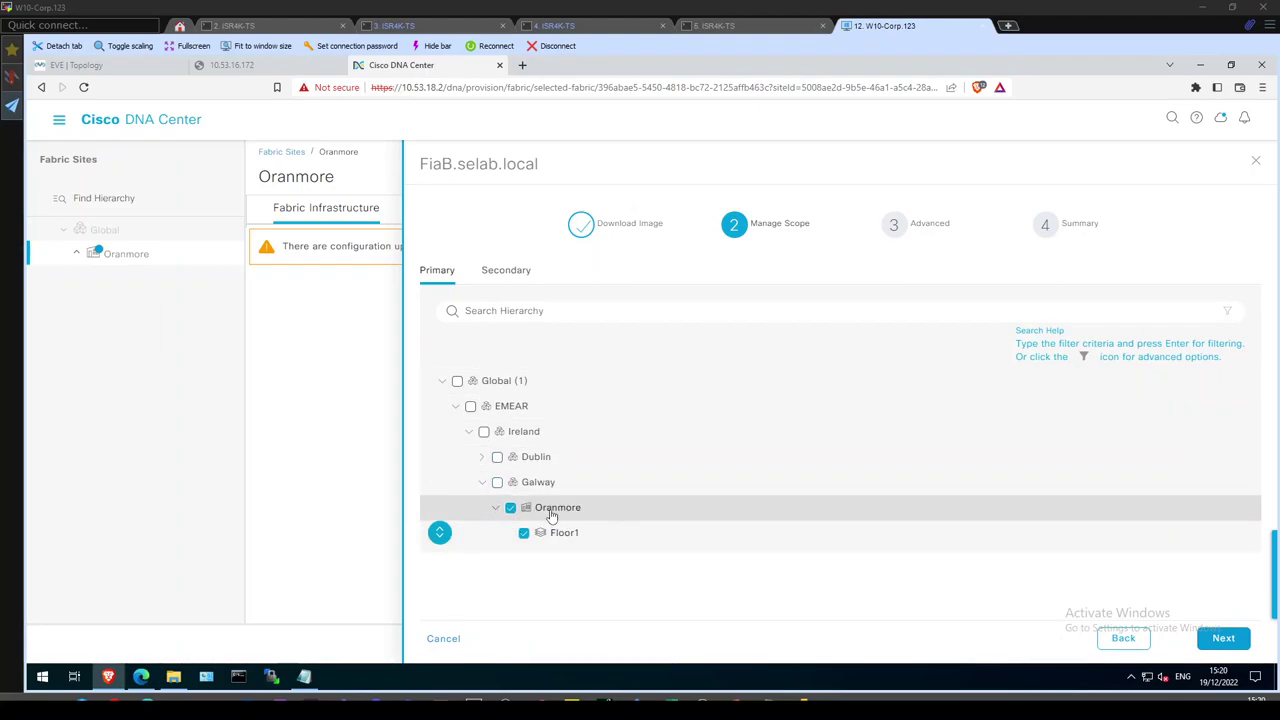
{"action": "left_click", "coordinate": [1223, 638]}
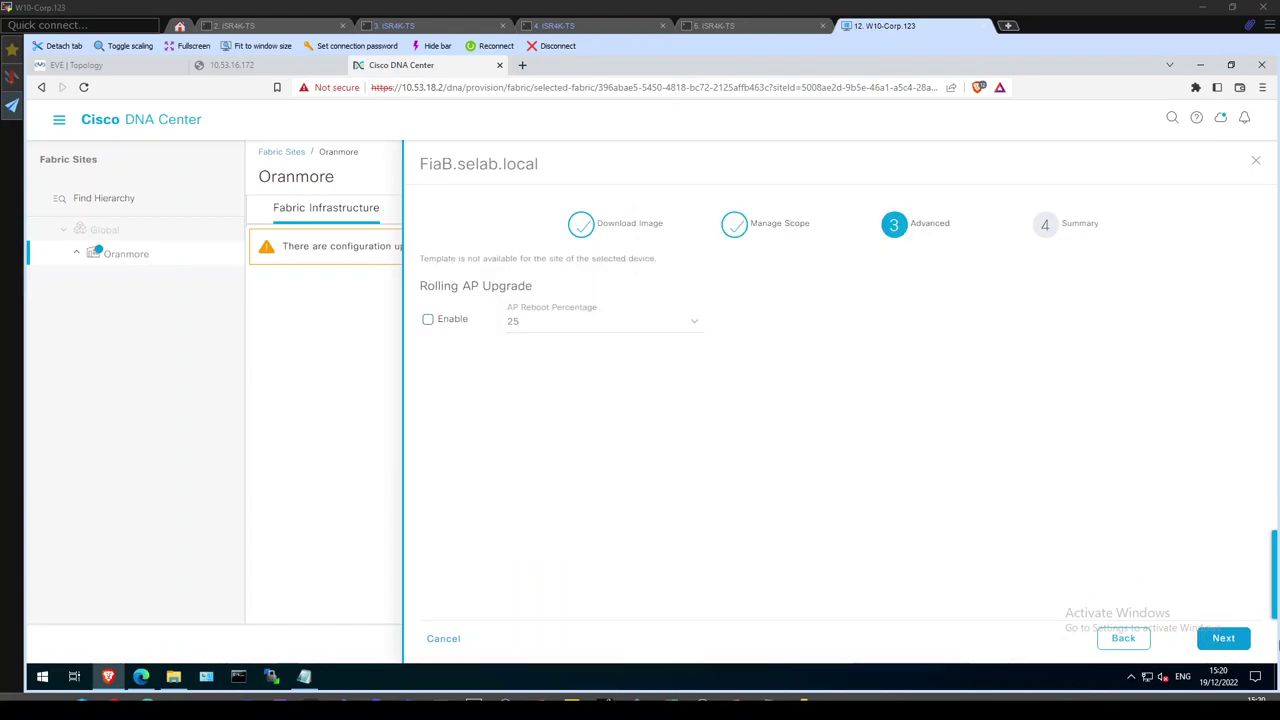
{"action": "left_click", "coordinate": [1221, 640]}
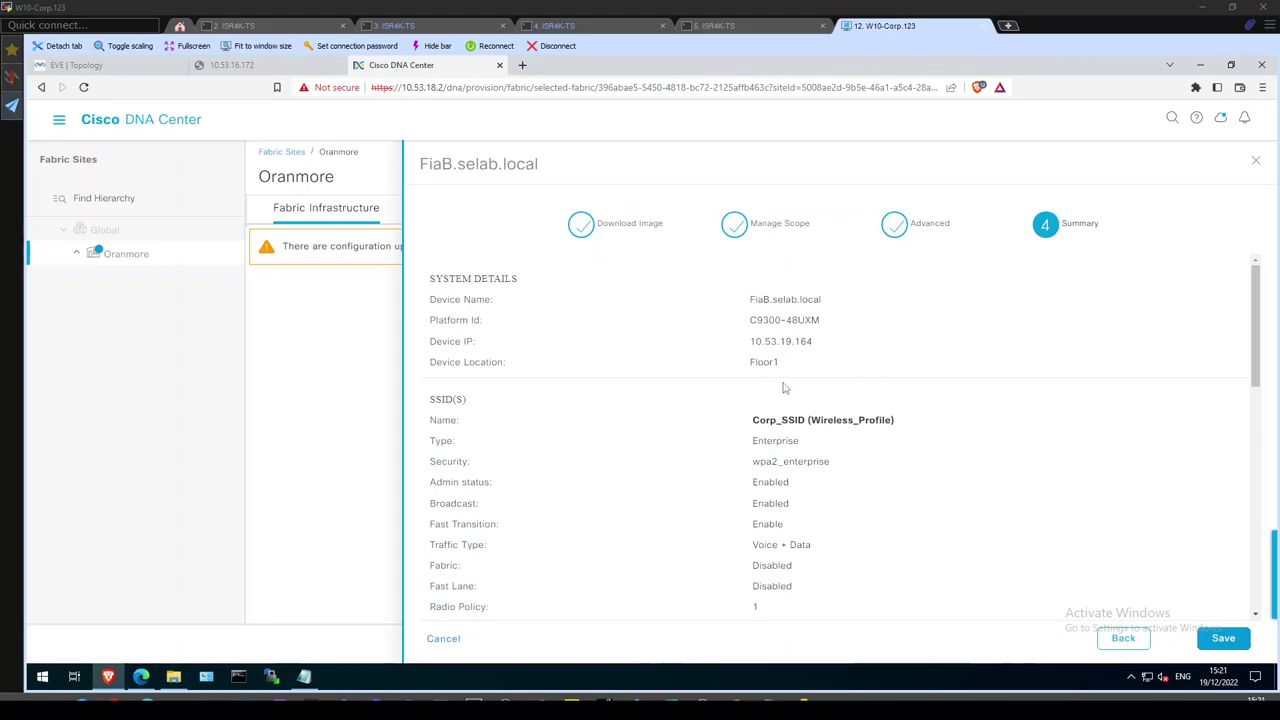
{"action": "scroll", "coordinate": [1253, 360], "scroll_direction": "down", "scroll_amount": 1}
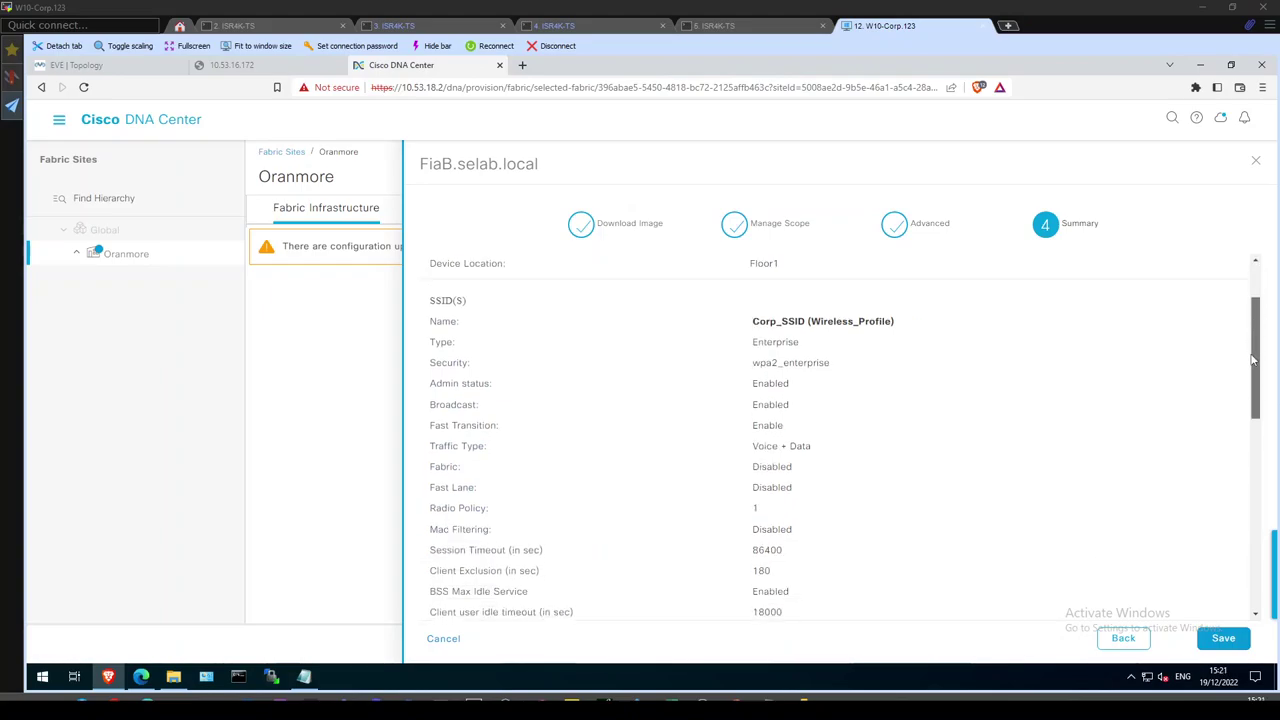
{"action": "left_click_drag", "start_coordinate": [1253, 360], "coordinate": [1210, 668]}
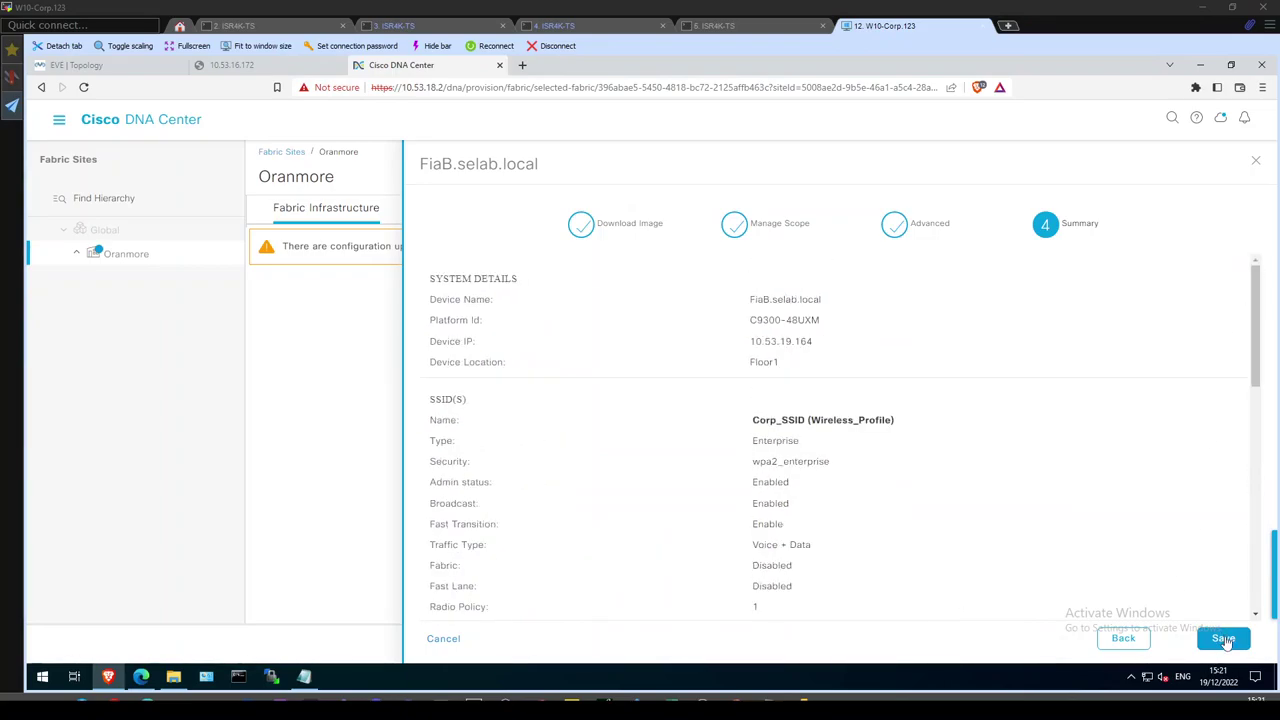
{"action": "left_click", "coordinate": [1223, 638]}
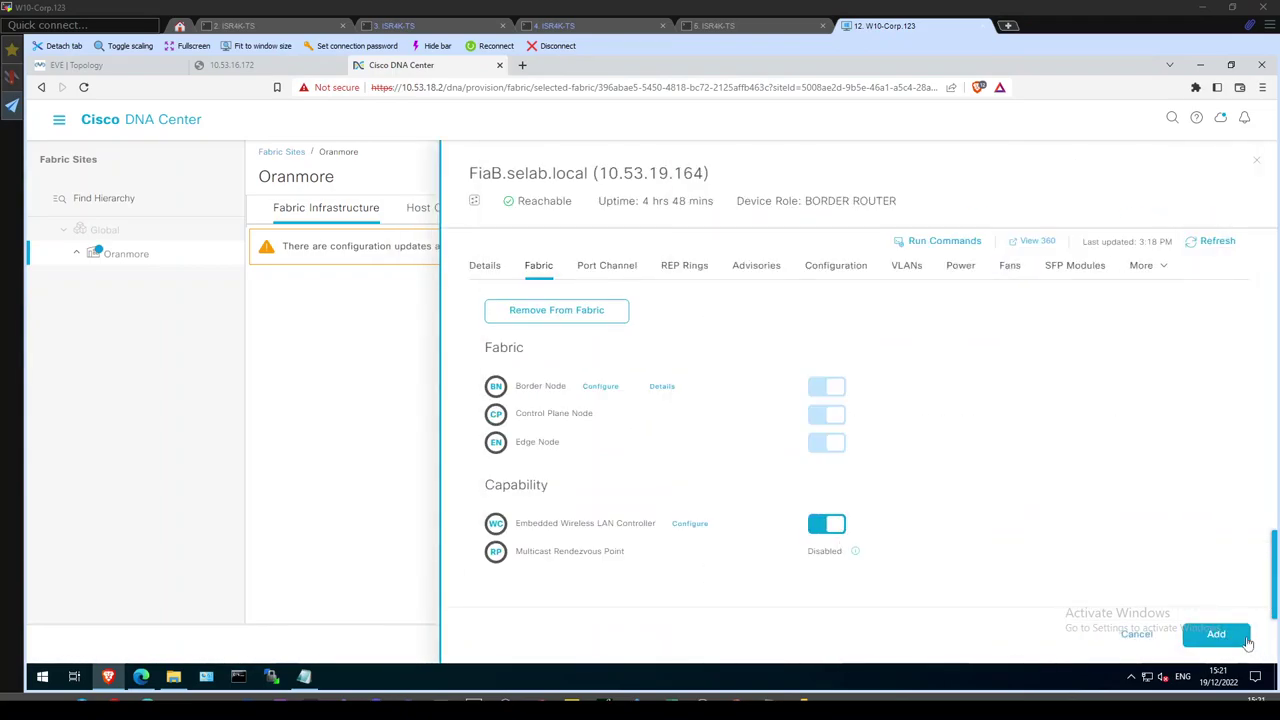
Add the wireless controller change and deploy the Oranmore fabric with Schedule set to Now.
{"action": "left_click", "coordinate": [1231, 645]}
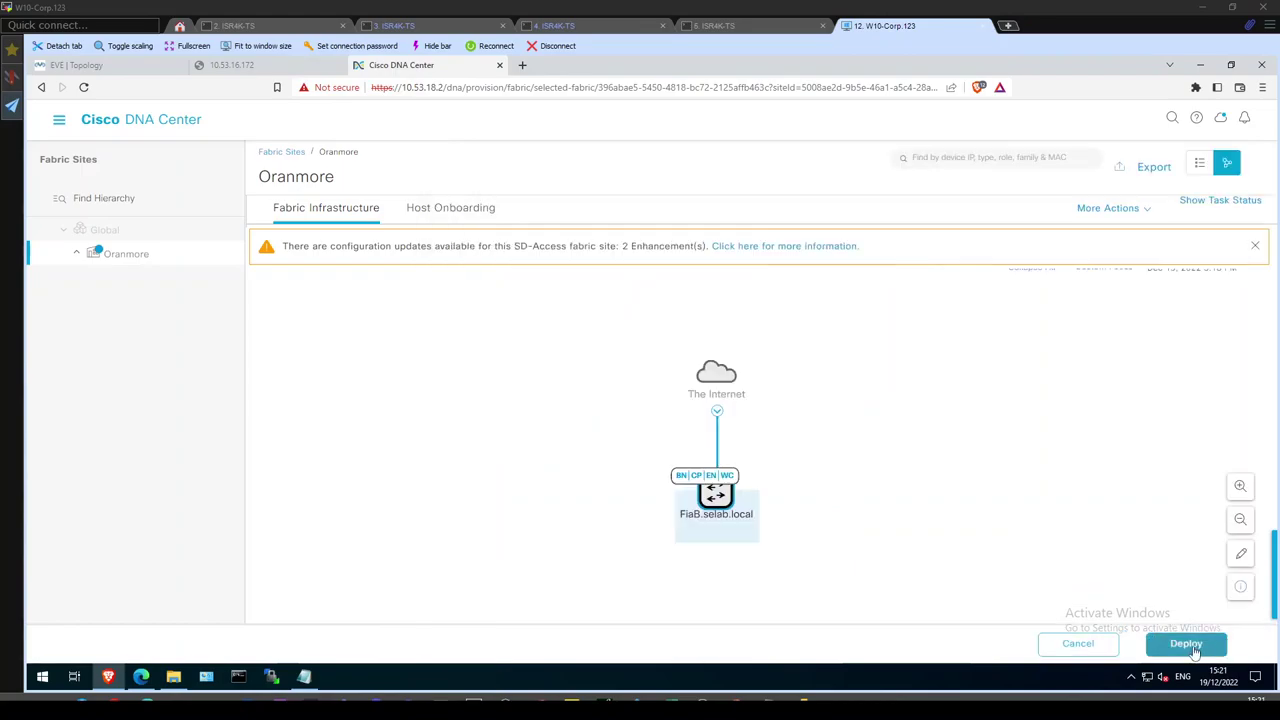
{"action": "left_click", "coordinate": [1190, 645]}
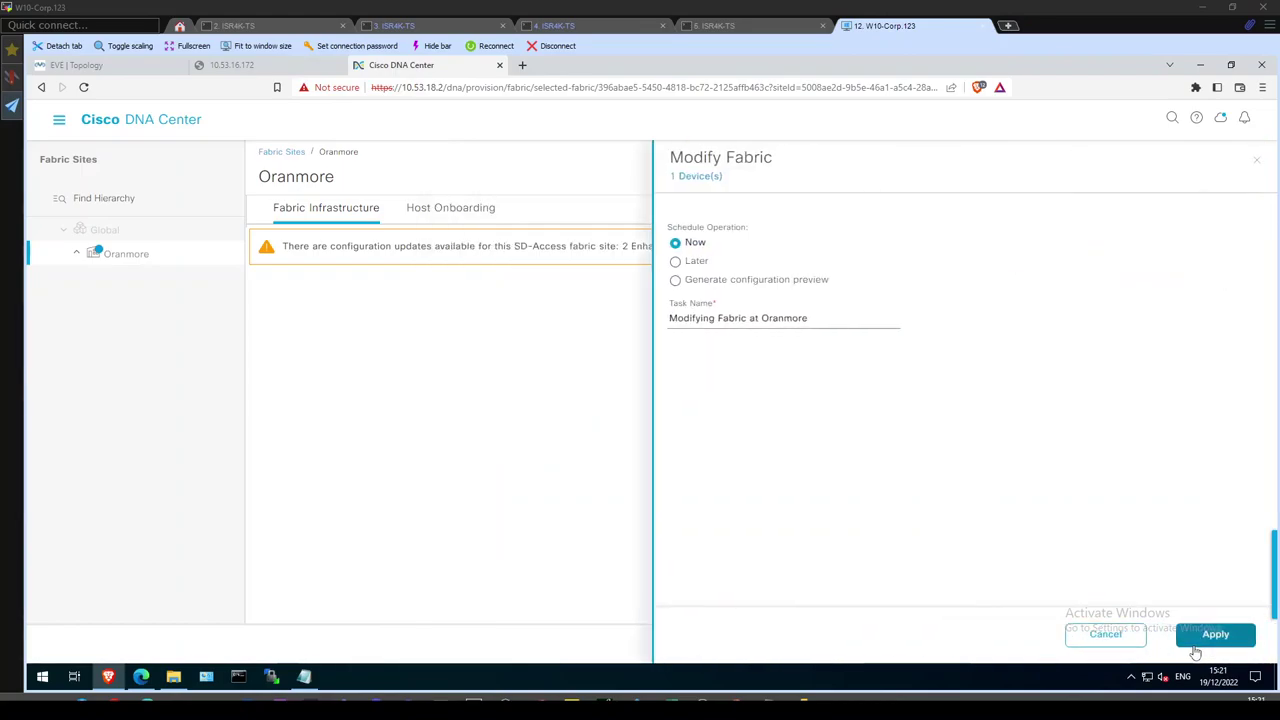
{"action": "left_click", "coordinate": [1211, 635]}
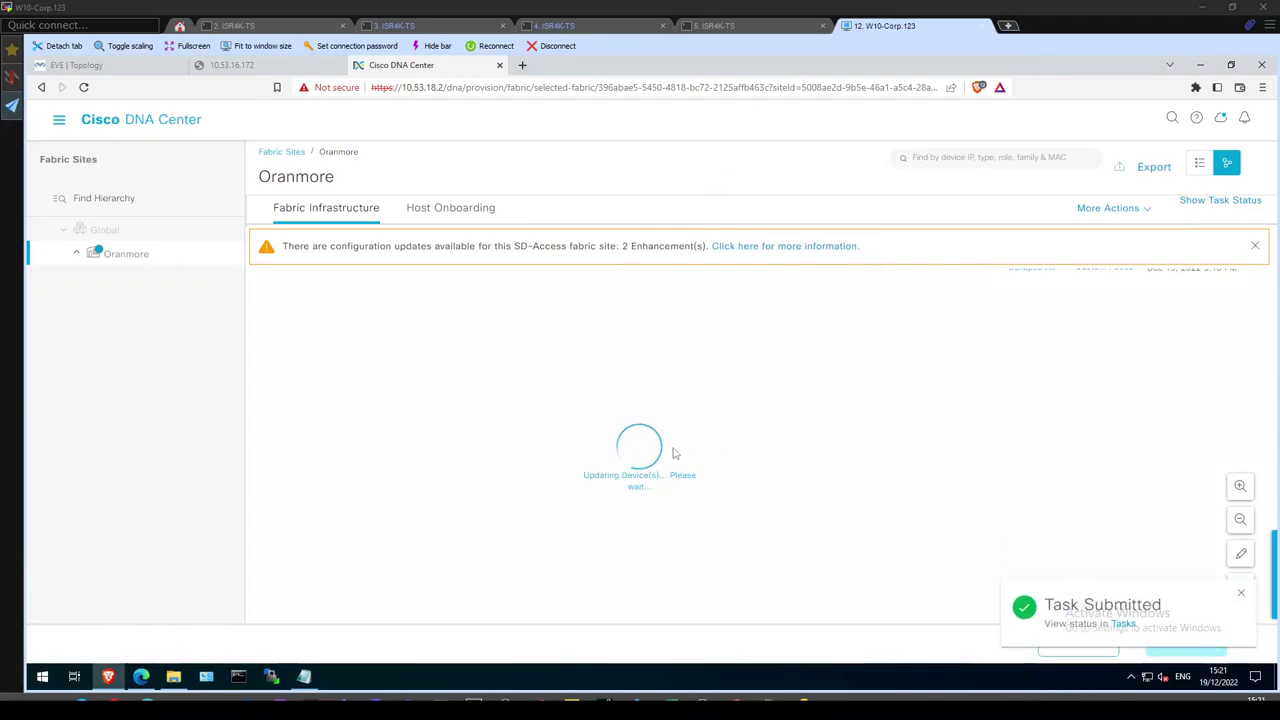
On the FiaB switch, show inline power status, excluding n/a ports.
{"action": "left_click", "coordinate": [743, 30]}
{"action": "key", "text": "Return"}
{"action": "key", "text": "Return"}
{"action": "key", "text": "Return"}
{"action": "key", "text": "Return"}
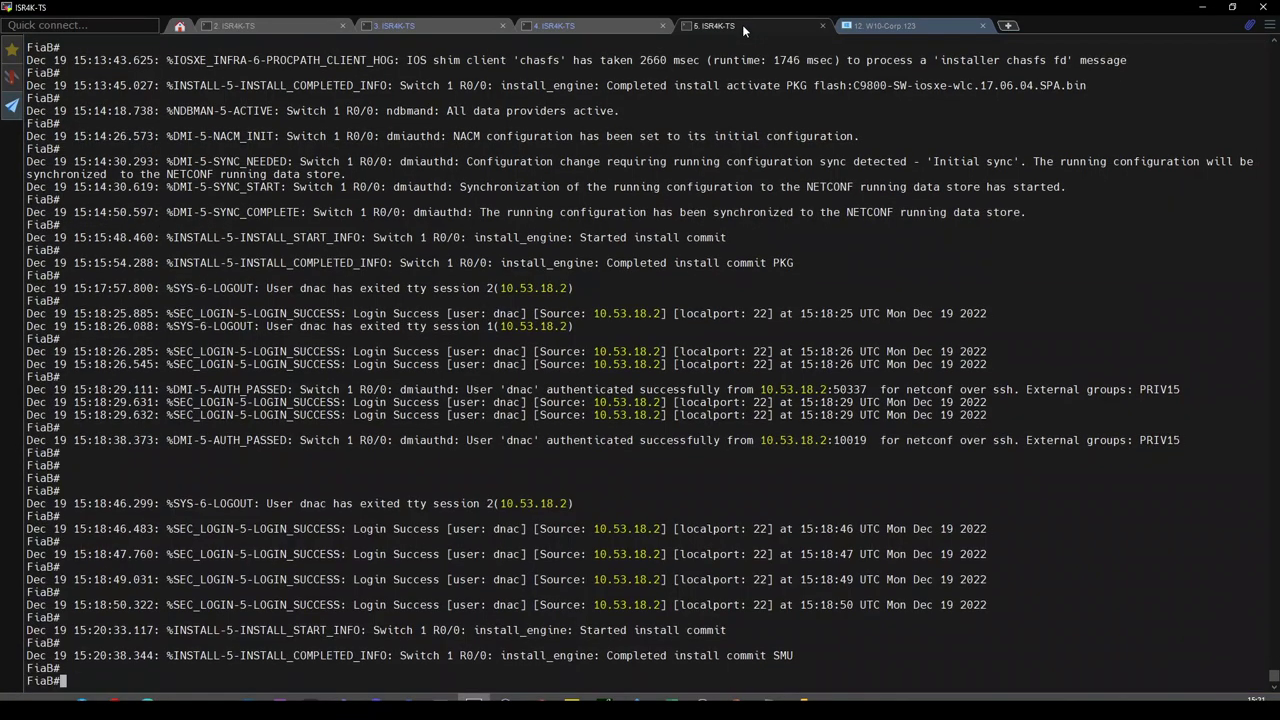
{"action": "type", "text": "sh powe"}
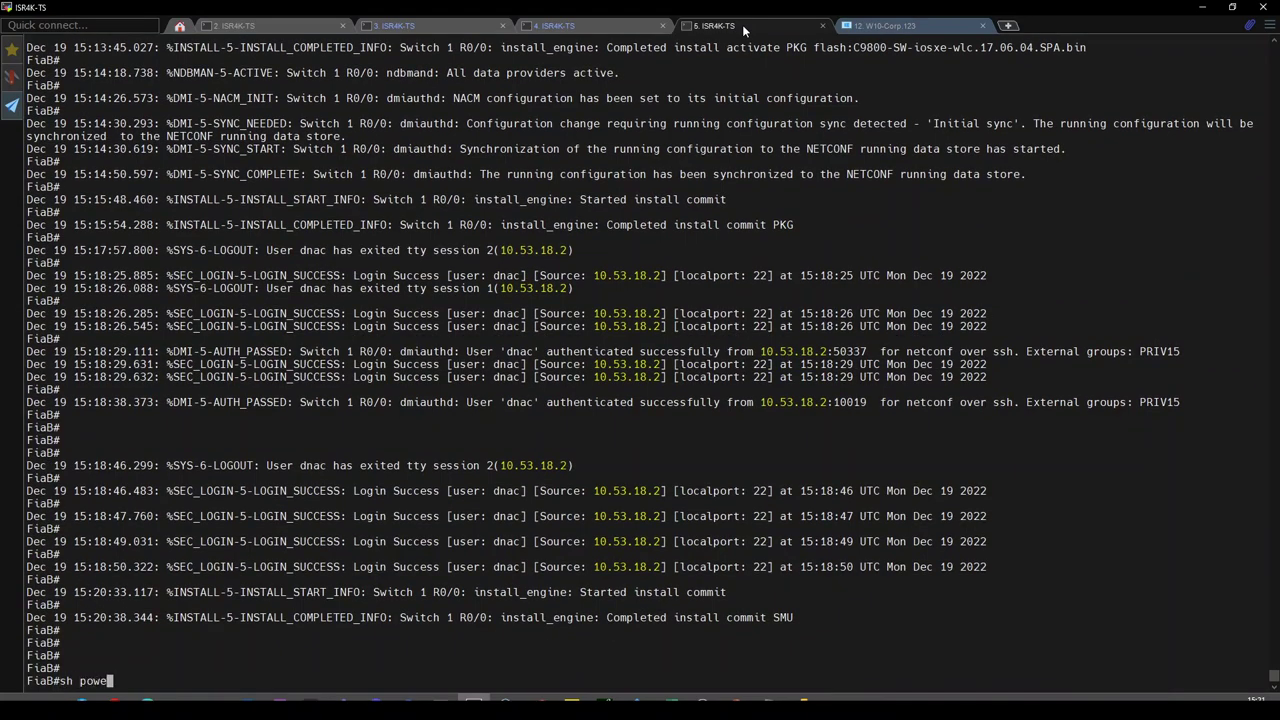
{"action": "key", "text": "Tab"}
{"action": "type", "text": "in"}
{"action": "key", "text": "Tab"}
{"action": "type", "text": "| "}
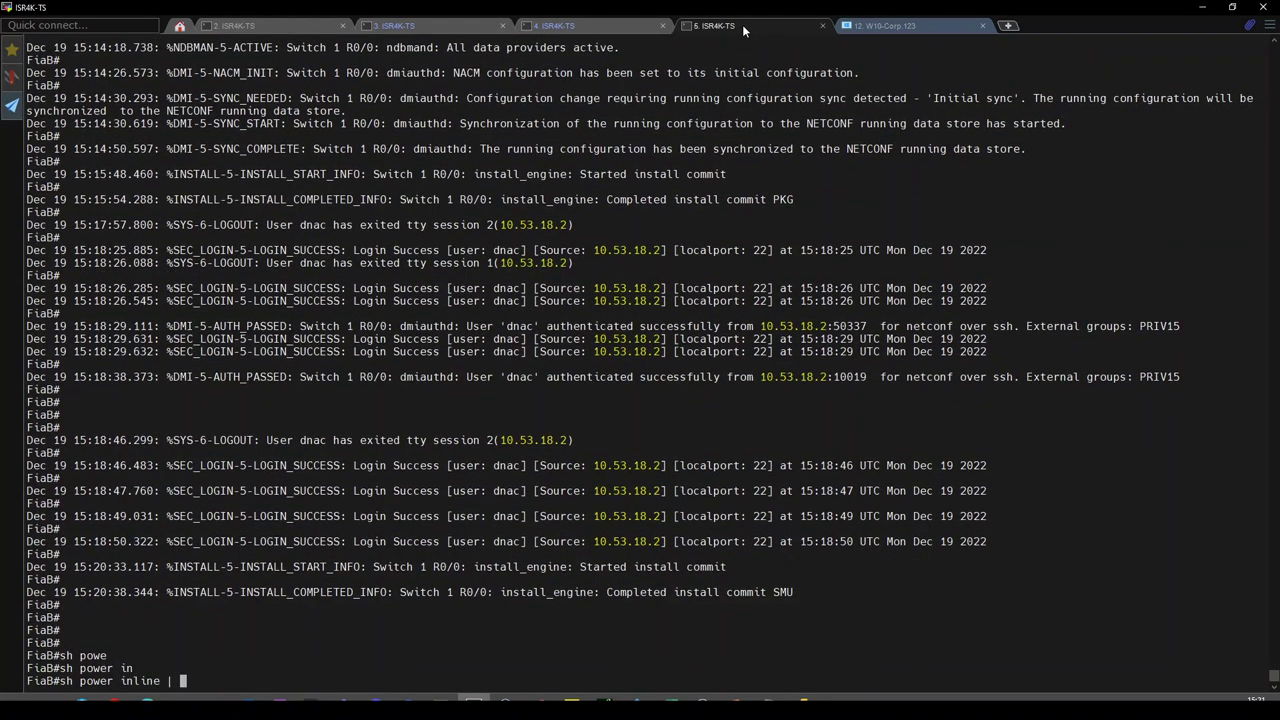
{"action": "type", "text": "ex n/a"}
{"action": "key", "text": "Return"}
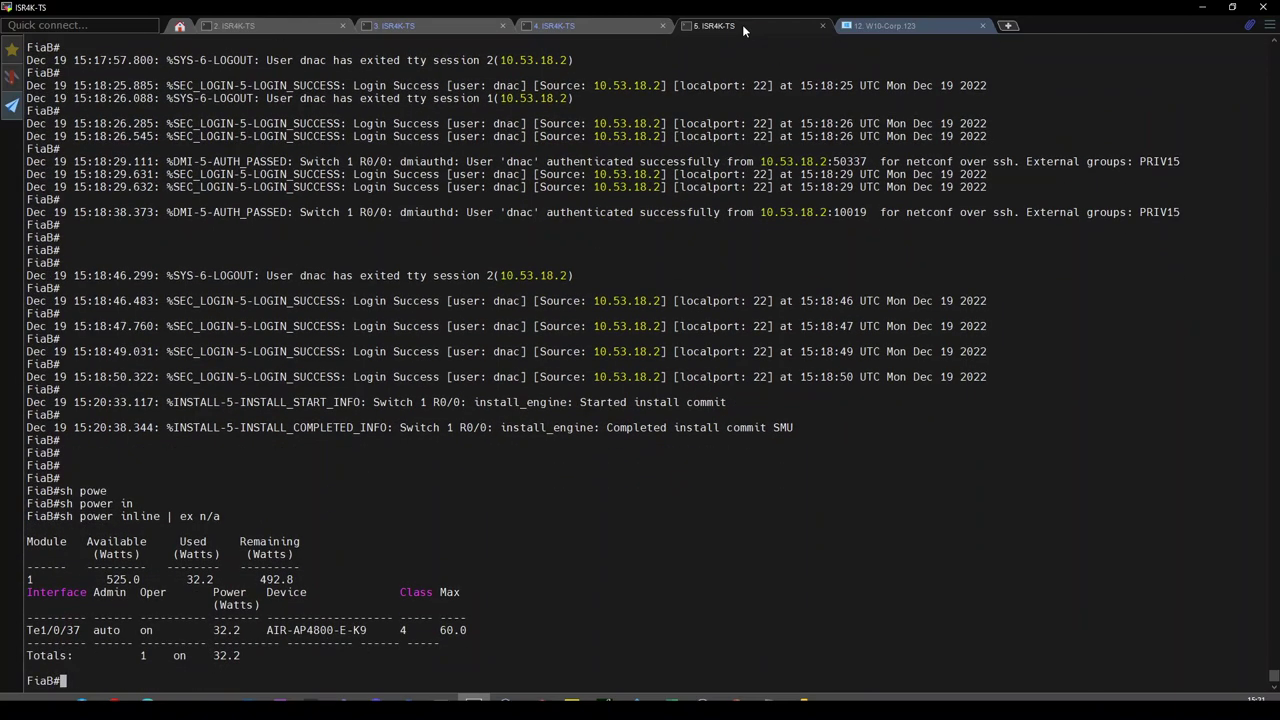
Show the full authentication session details for Te1/0/37, then enter 'conf t'.
{"action": "type", "text": "sh auth"}
{"action": "key", "text": "Tab"}
{"action": "key", "text": "Tab"}
{"action": "key", "text": "Tab"}
{"action": "key", "text": "Tab"}
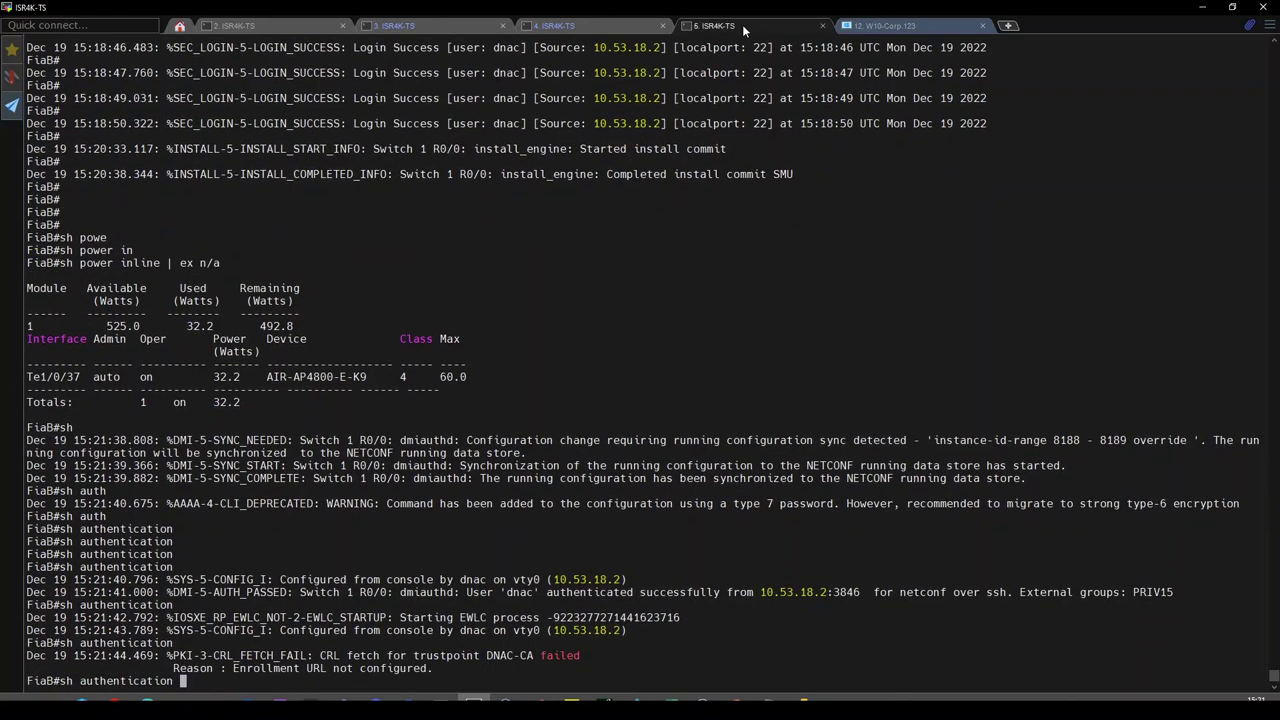
{"action": "type", "text": "int te1/"}
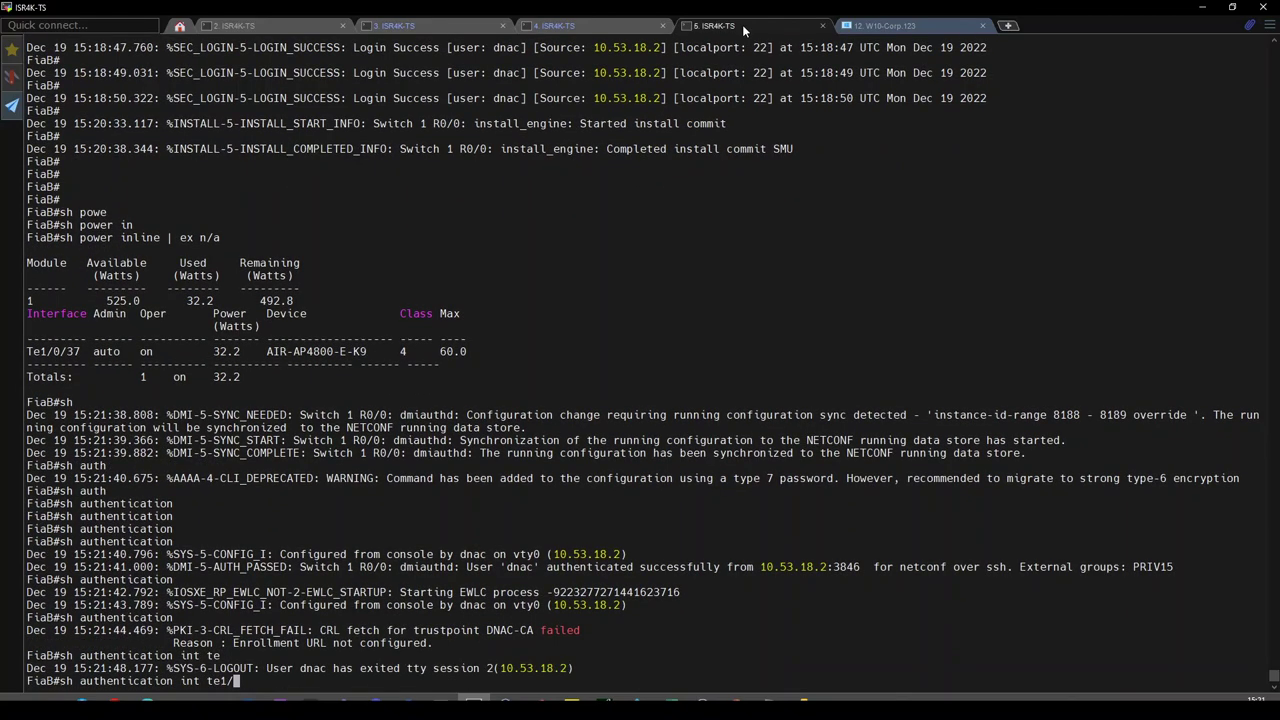
{"action": "type", "text": "0/37 det"}
{"action": "key", "text": "Return"}
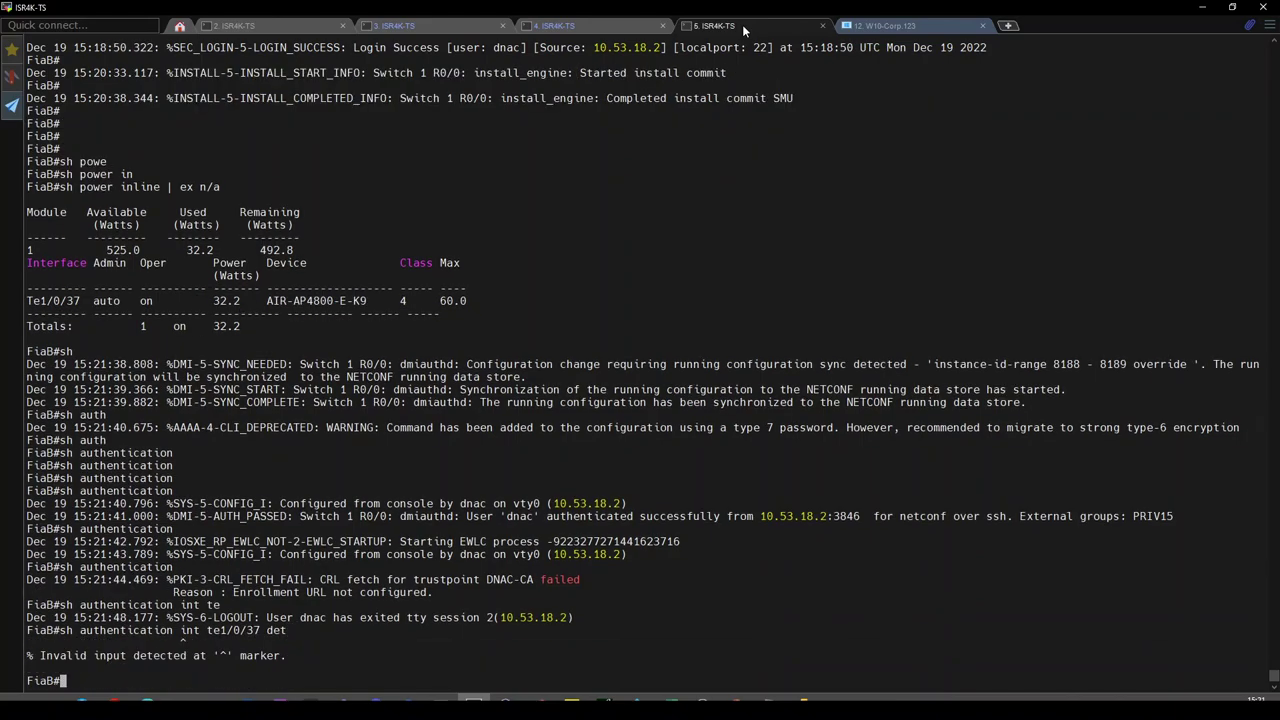
{"action": "key", "text": "Up"}
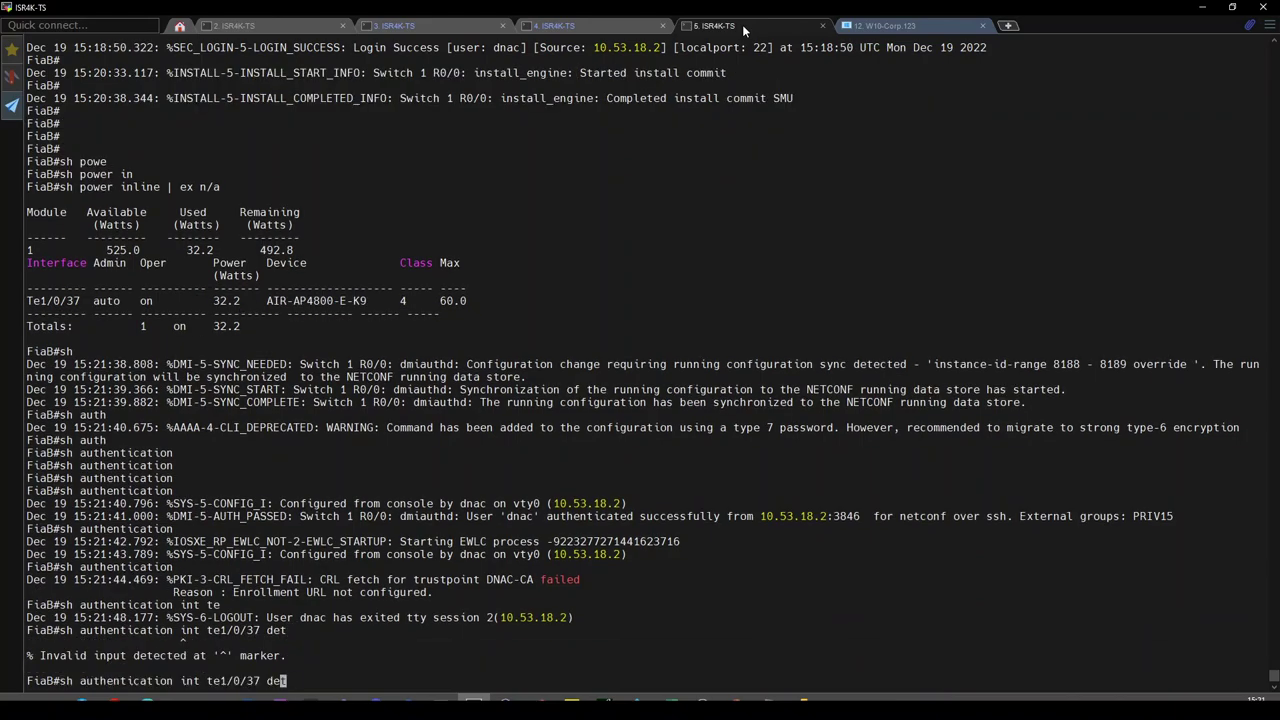
{"action": "key", "text": "Left"}
{"action": "key", "text": "Left"}
{"action": "key", "text": "Left"}
{"action": "key", "text": "Left"}
{"action": "key", "text": "Left"}
{"action": "key", "text": "Left"}
{"action": "key", "text": "Left"}
{"action": "key", "text": "Left"}
{"action": "key", "text": "Left"}
{"action": "key", "text": "Left"}
{"action": "key", "text": "Left"}
{"action": "key", "text": "Left"}
{"action": "key", "text": "Left"}
{"action": "key", "text": "Left"}
{"action": "key", "text": "Left"}
{"action": "key", "text": "Left"}
{"action": "key", "text": "Left"}
{"action": "type", "text": "sess"}
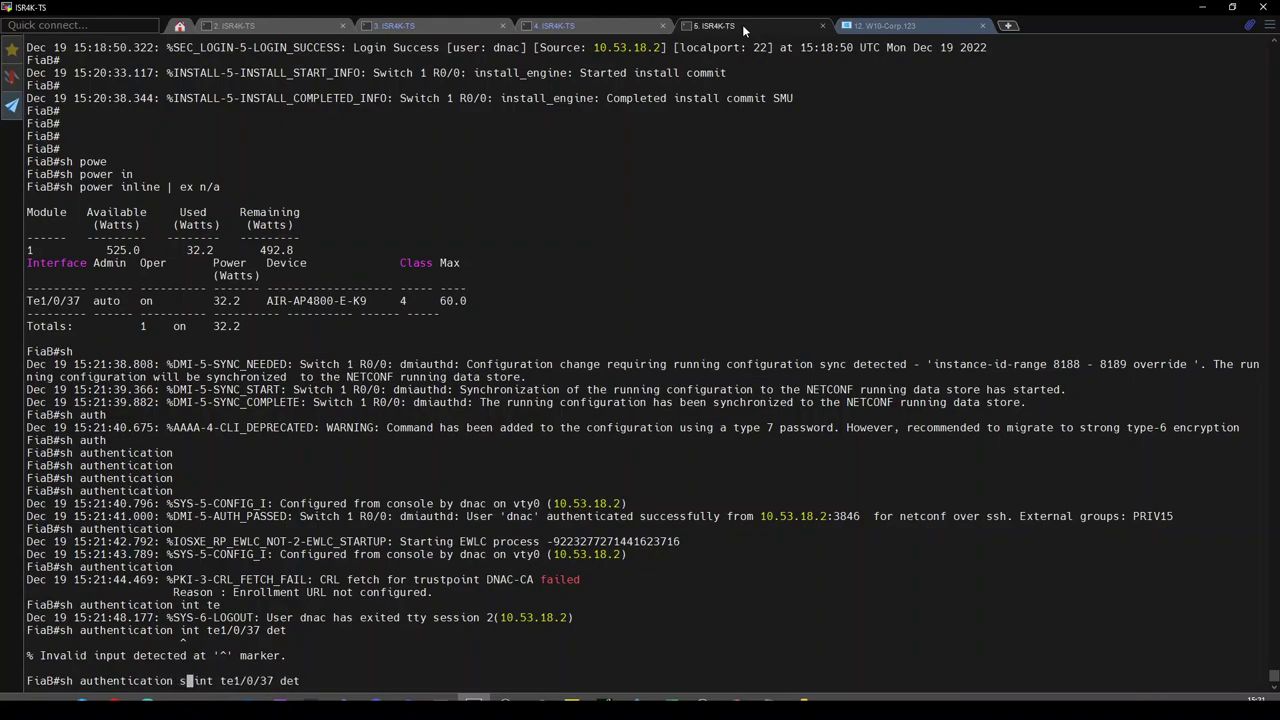
{"action": "key", "text": "Return"}
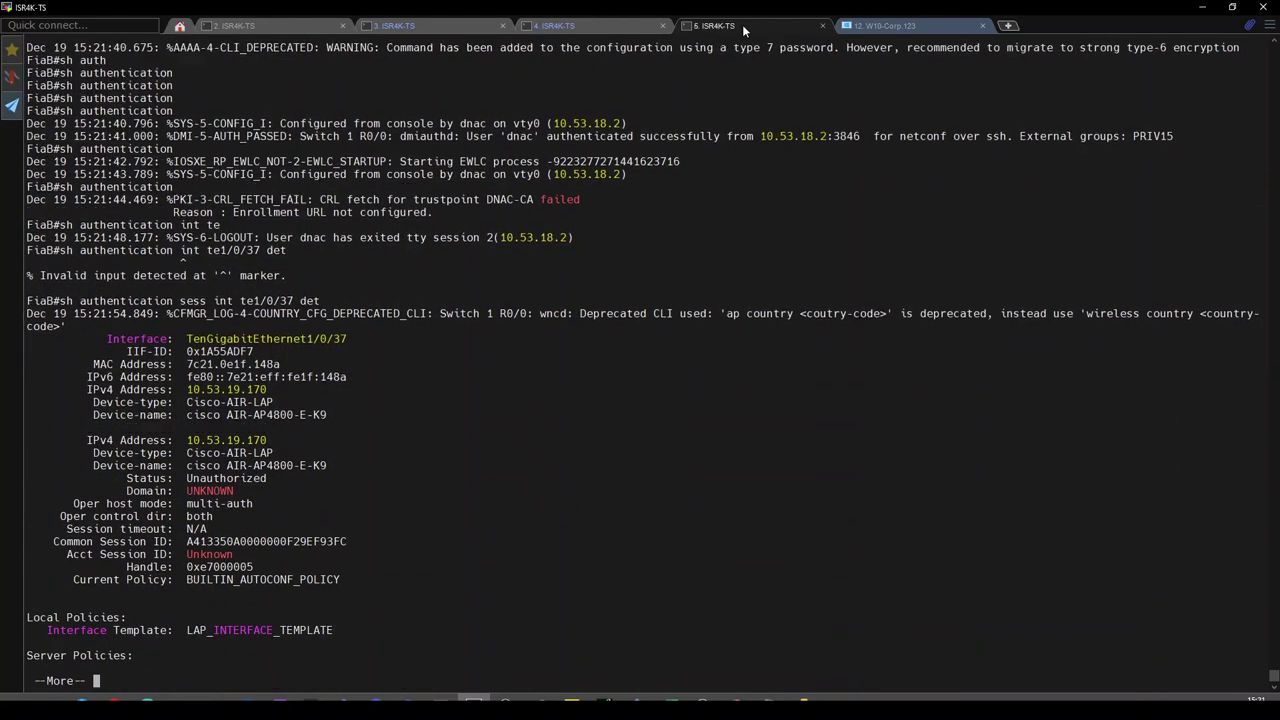
{"action": "key", "text": "space"}
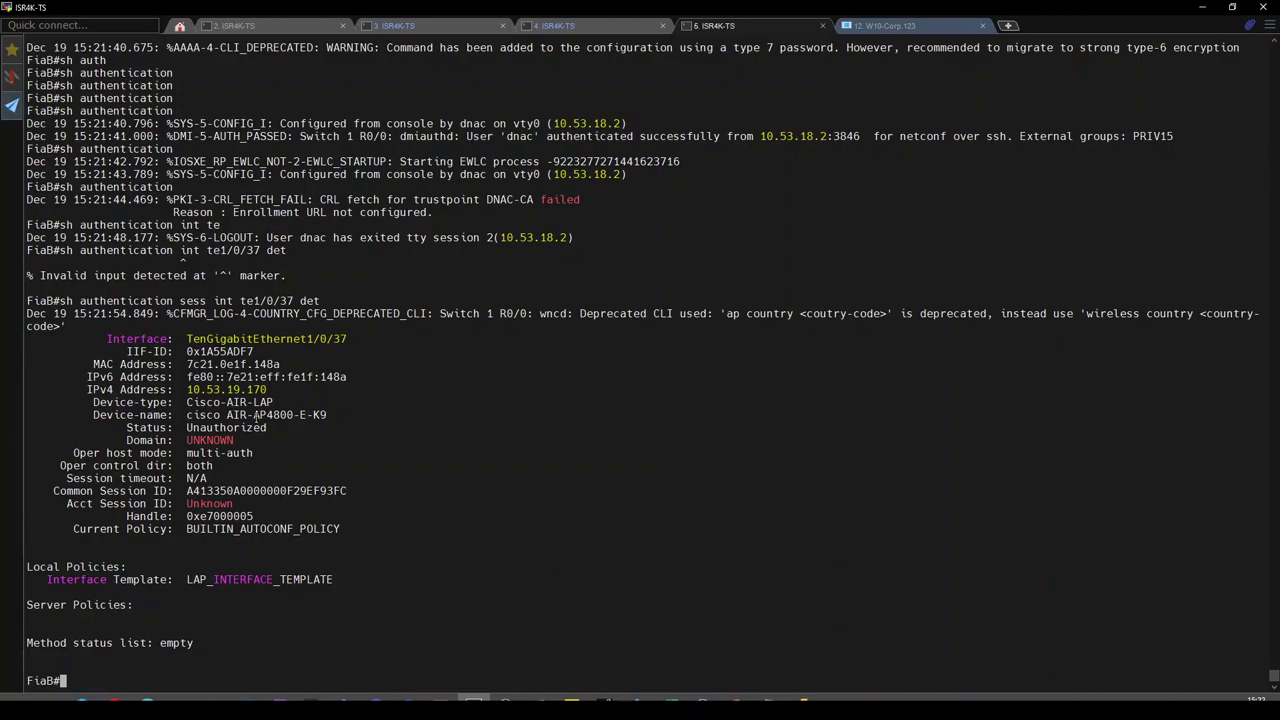
{"action": "type", "text": "conf t"}
{"action": "key", "text": "Return"}
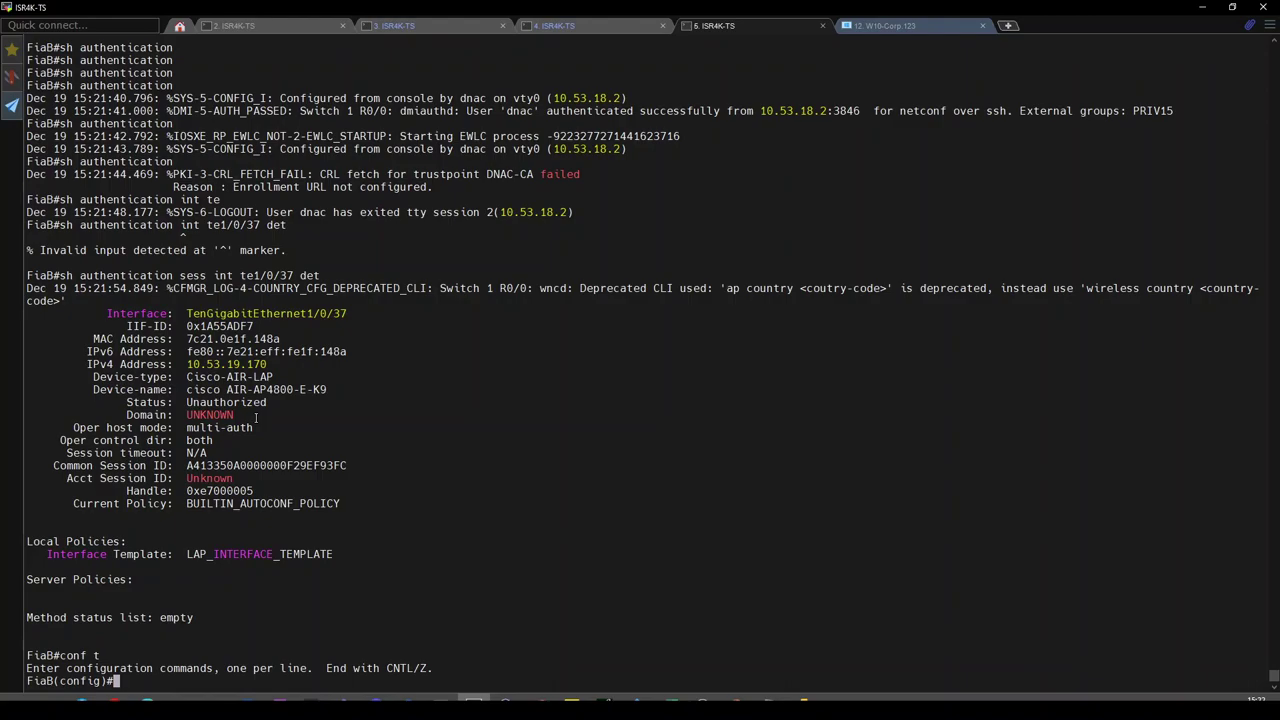
Shut down and re-enable interface Te1/0/37, then 'end' configuration mode.
{"action": "type", "text": "int te1/0/37"}
{"action": "key", "text": "Return"}
{"action": "type", "text": "sh"}
{"action": "key", "text": "Return"}
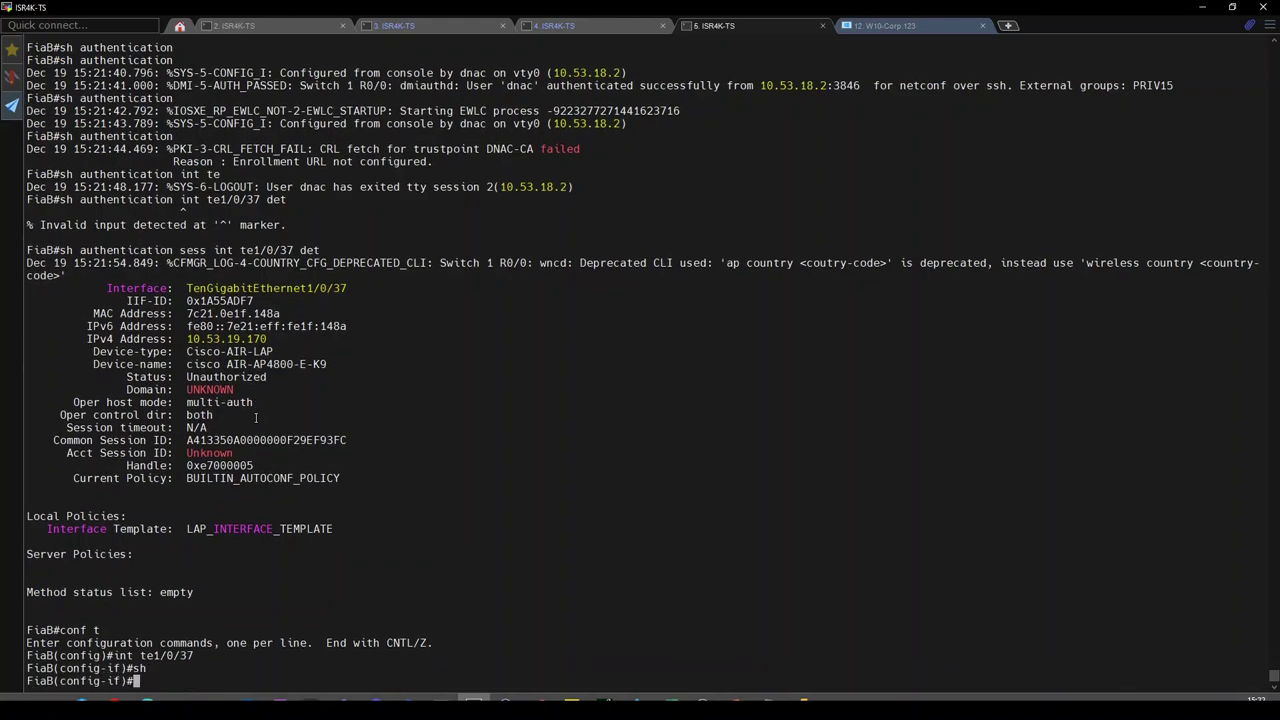
{"action": "type", "text": "no sh"}
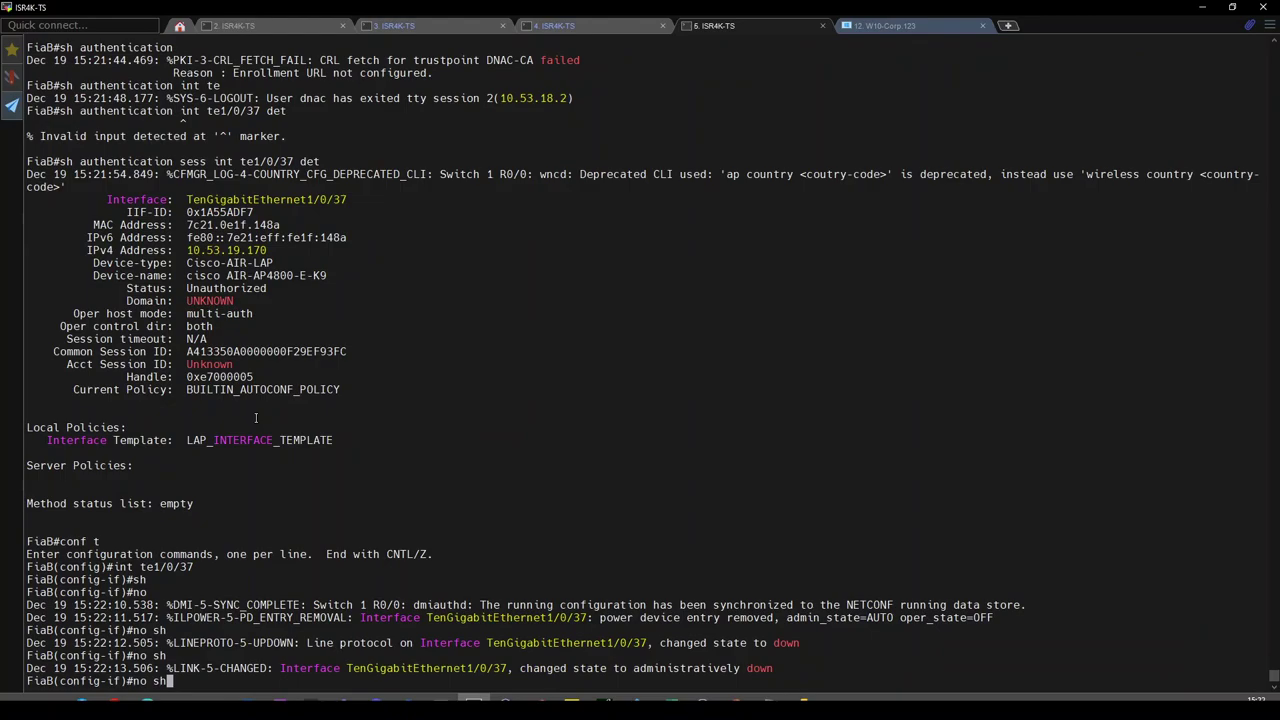
{"action": "key", "text": "Tab"}
{"action": "key", "text": "Tab"}
{"action": "key", "text": "Tab"}
{"action": "key", "text": "Tab"}
{"action": "key", "text": "Tab"}
{"action": "key", "text": "Tab"}
{"action": "key", "text": "Tab"}
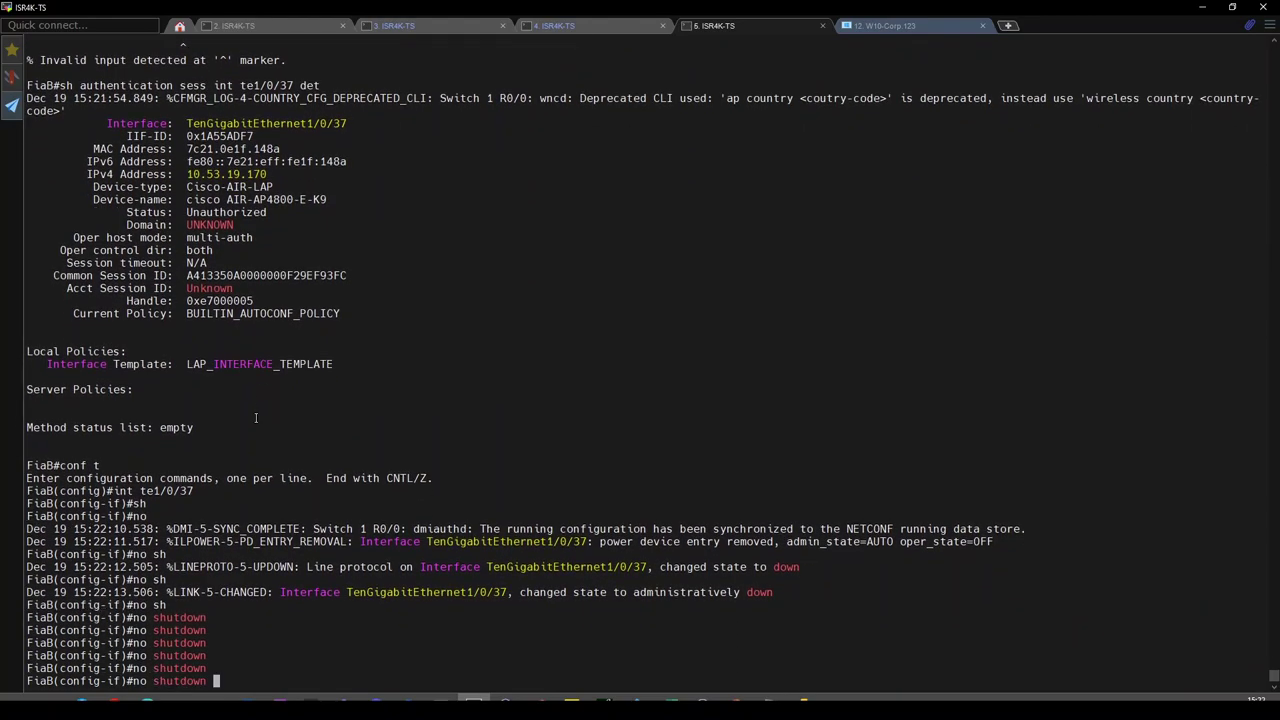
{"action": "key", "text": "Return"}
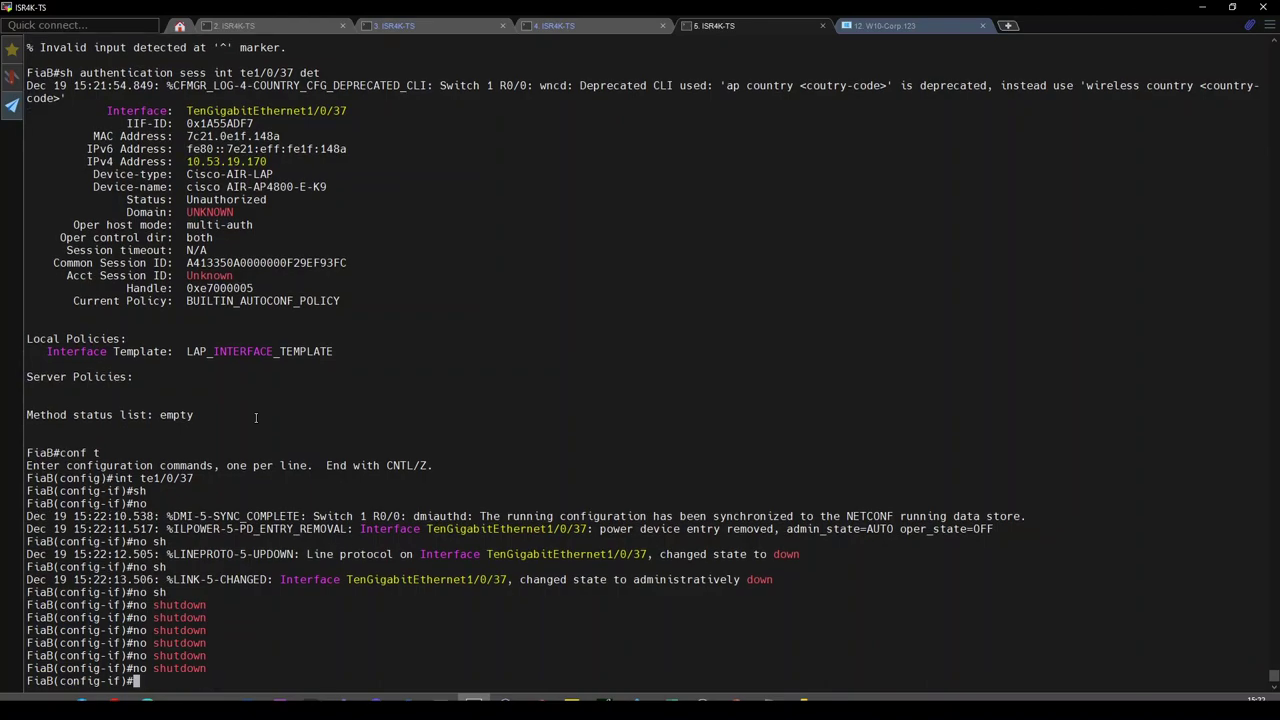
{"action": "type", "text": "end"}
{"action": "key", "text": "Return"}
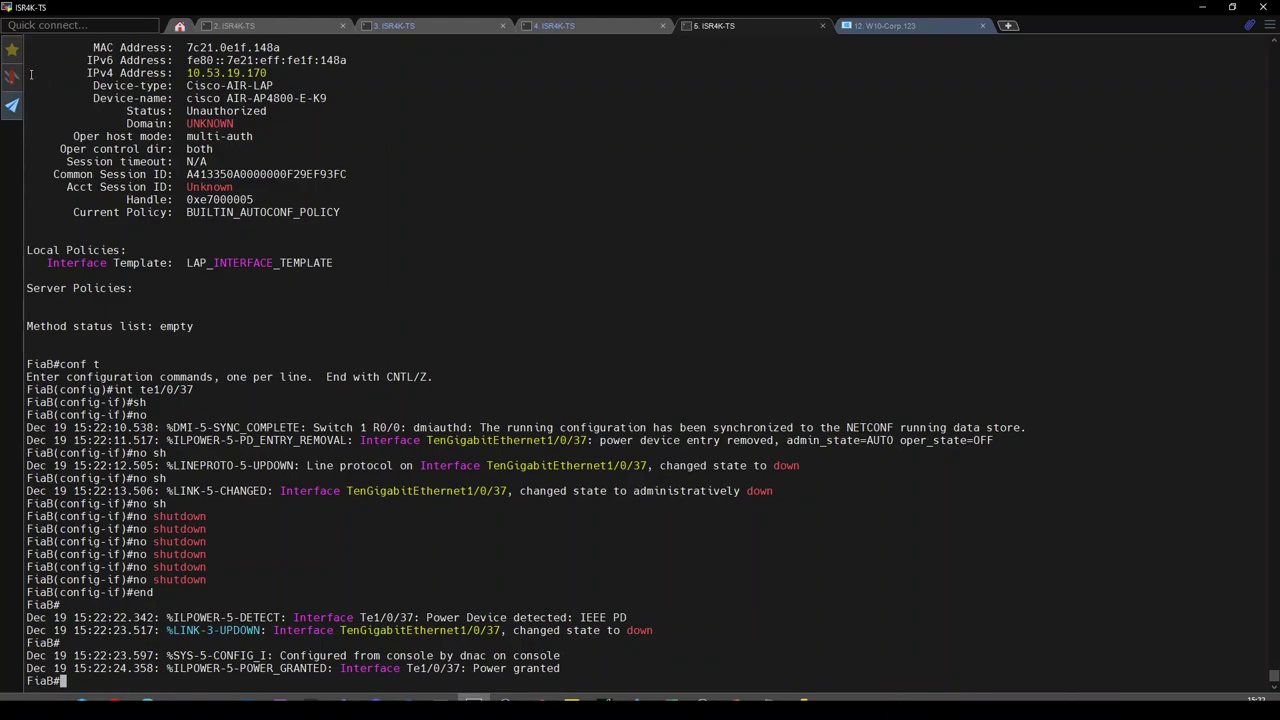
{"action": "left_click", "coordinate": [12, 48]}
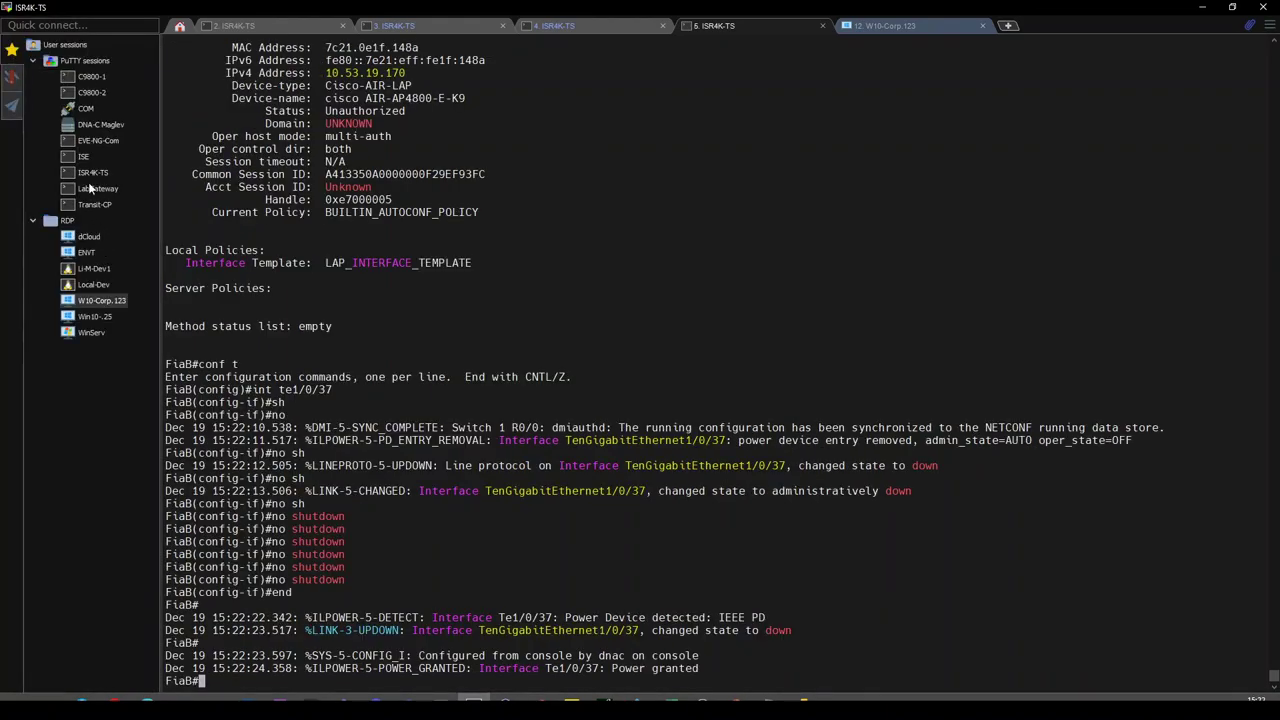
Open a new ISR4K-TS session and connect it to the ap-4800-2 console line.
{"action": "double_click", "coordinate": [89, 172]}
{"action": "left_click", "coordinate": [13, 52]}
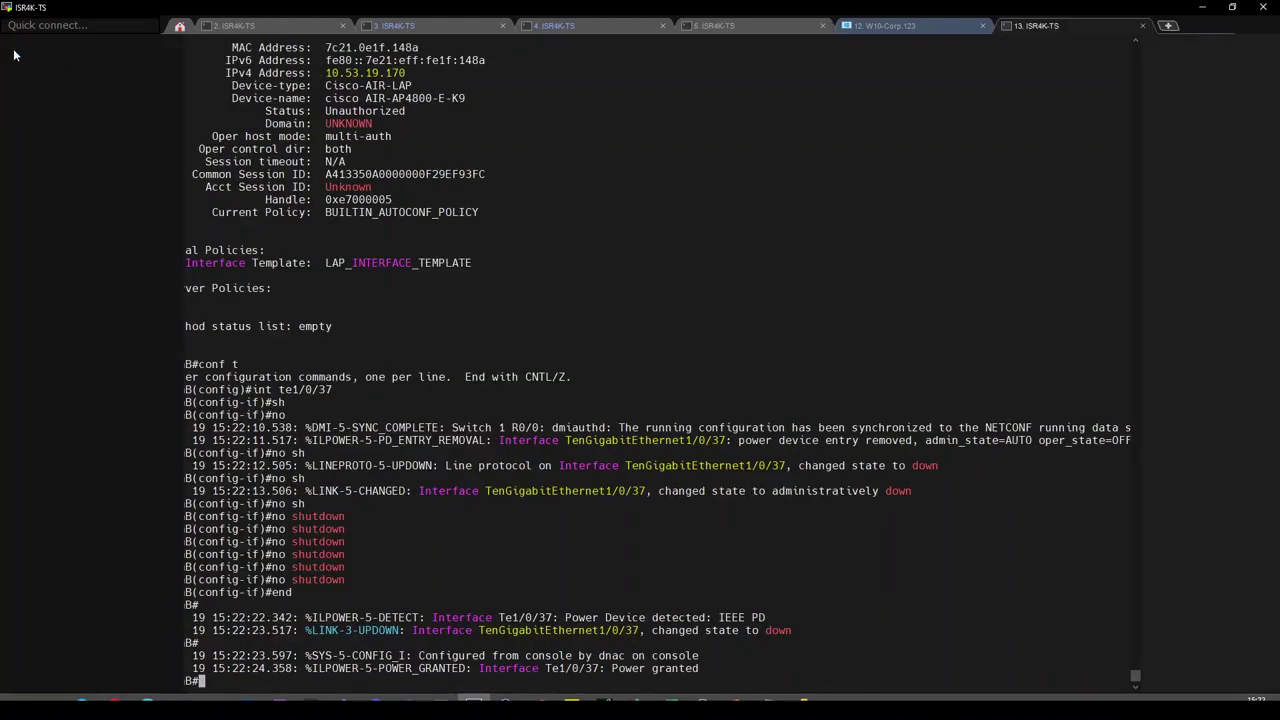
{"action": "key", "text": "Return"}
{"action": "key", "text": "Return"}
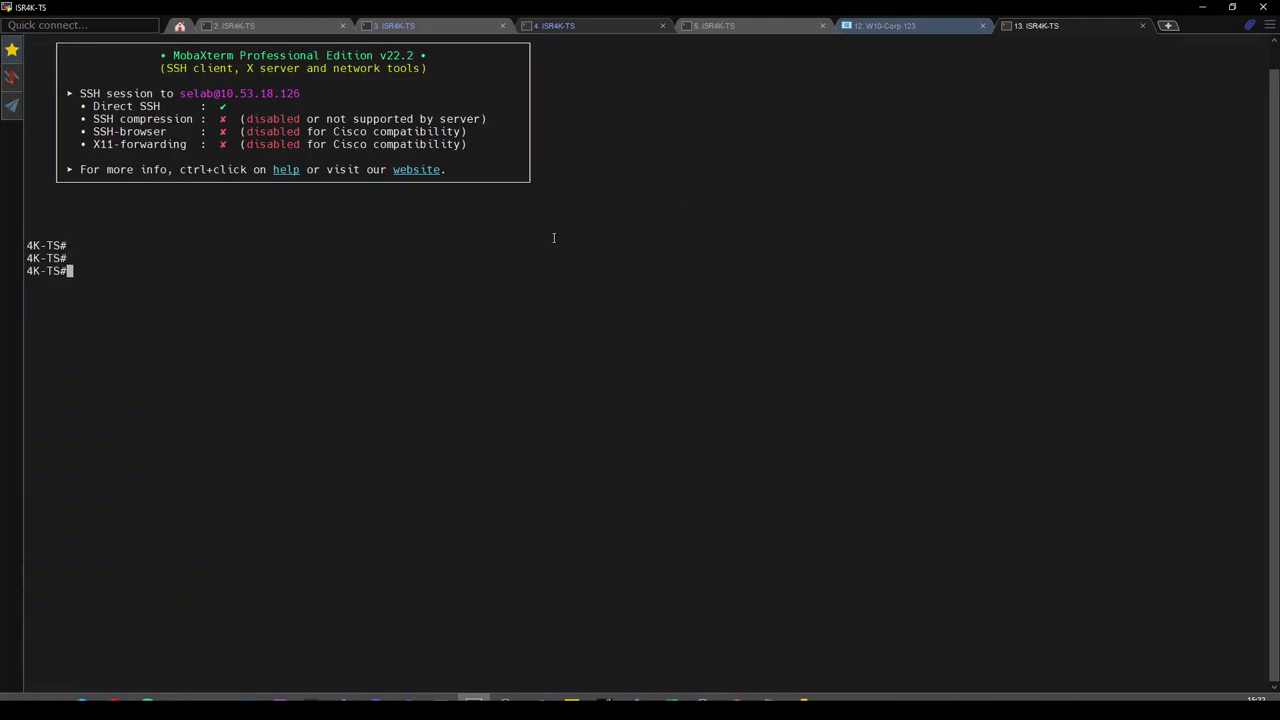
{"action": "type", "text": "ap-4800-2"}
{"action": "key", "text": "Return"}
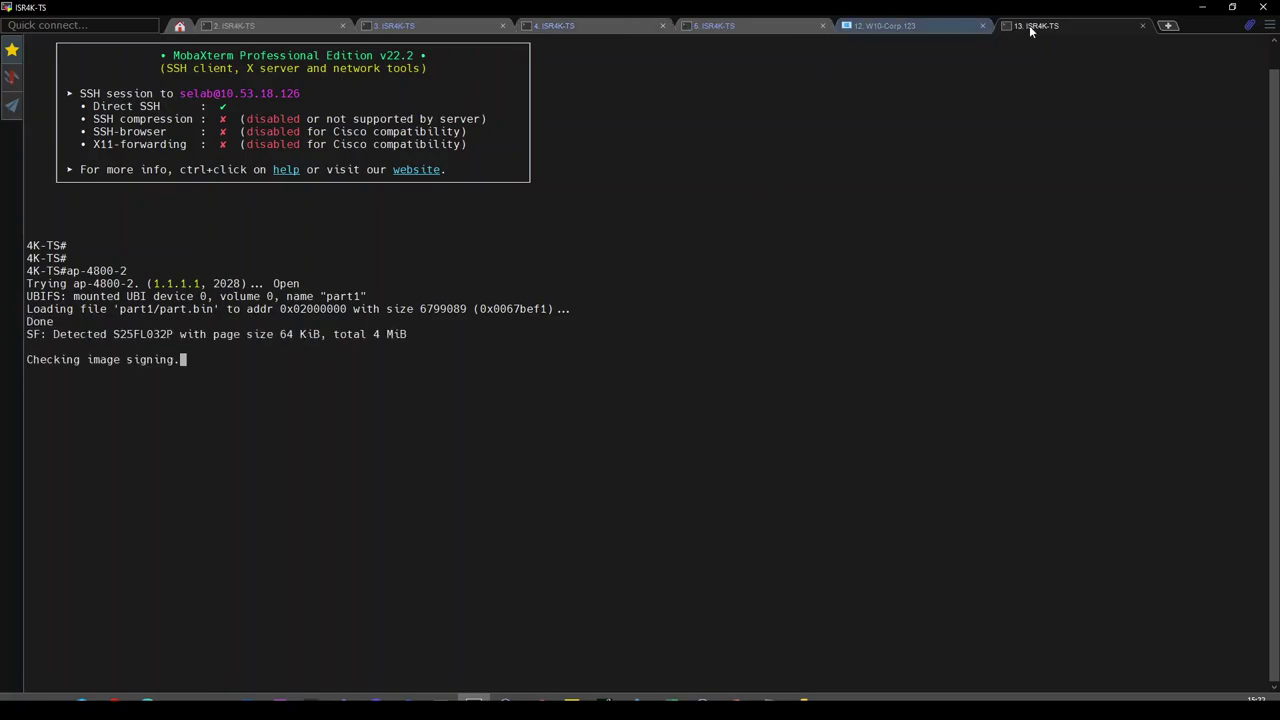
Reorder the new session tab, check the FiaB switch session, then return to W10-Corp.123.
{"action": "left_click_drag", "start_coordinate": [1029, 25], "coordinate": [880, 26]}
{"action": "left_click", "coordinate": [714, 27]}
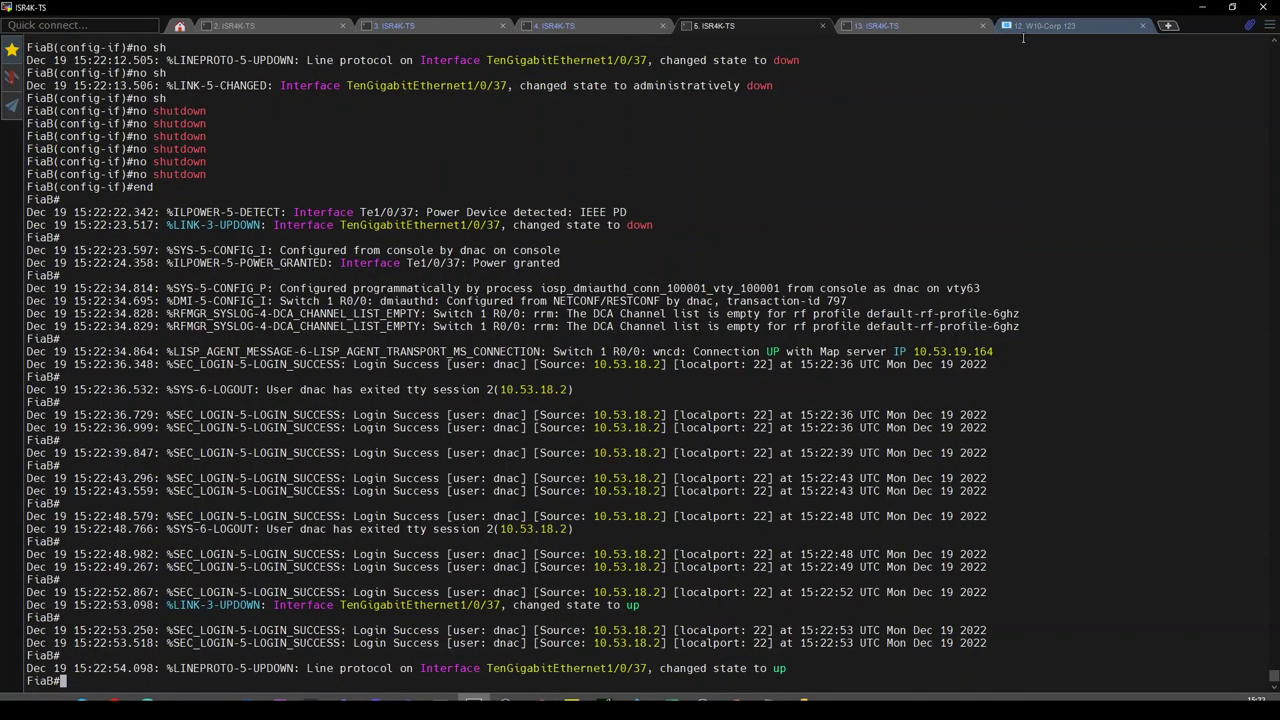
{"action": "left_click", "coordinate": [1039, 28]}
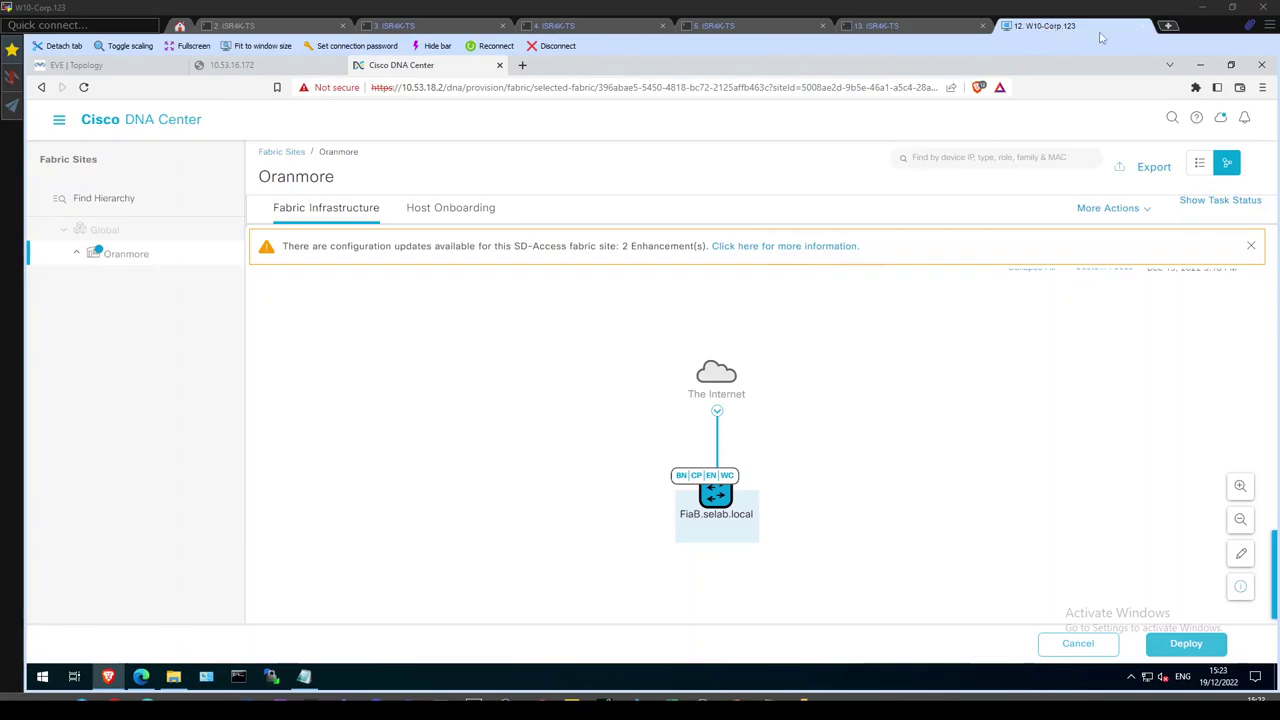
Bring the DNA Center browser forward and open the Oranmore fabric infrastructure view.
{"action": "key", "text": "alt+Tab"}
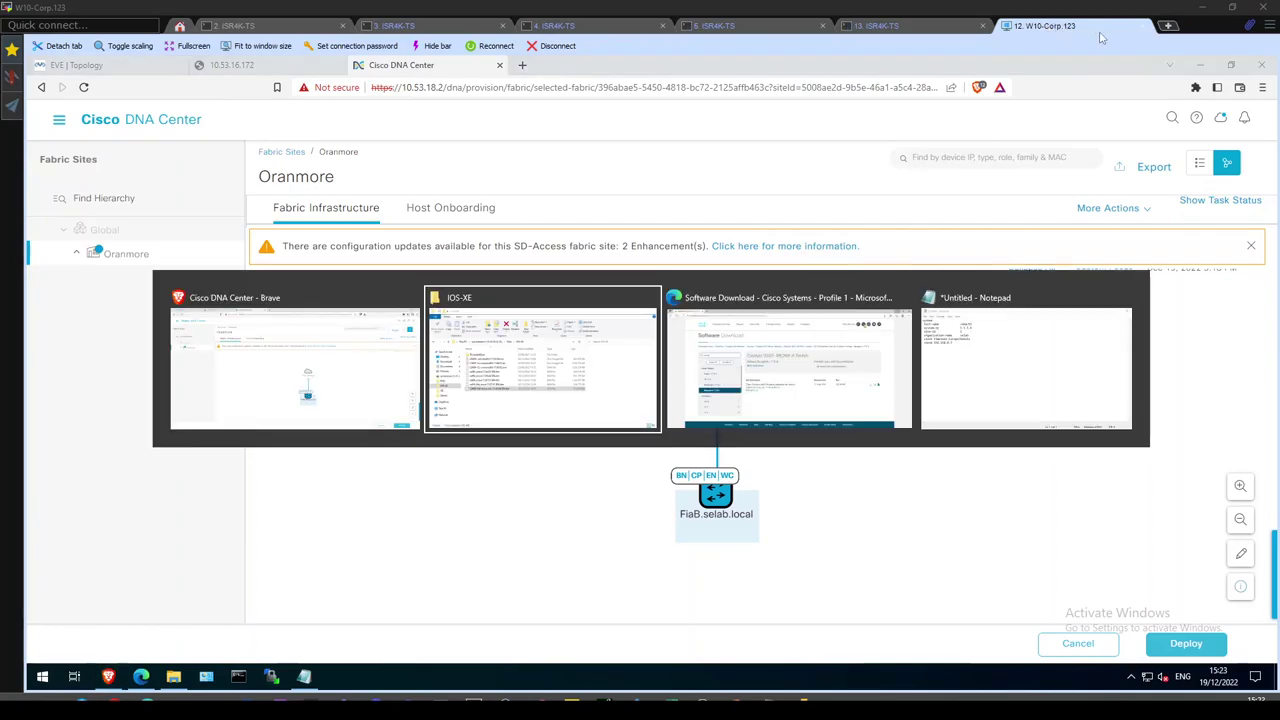
{"action": "key", "text": "alt+shift+Tab"}
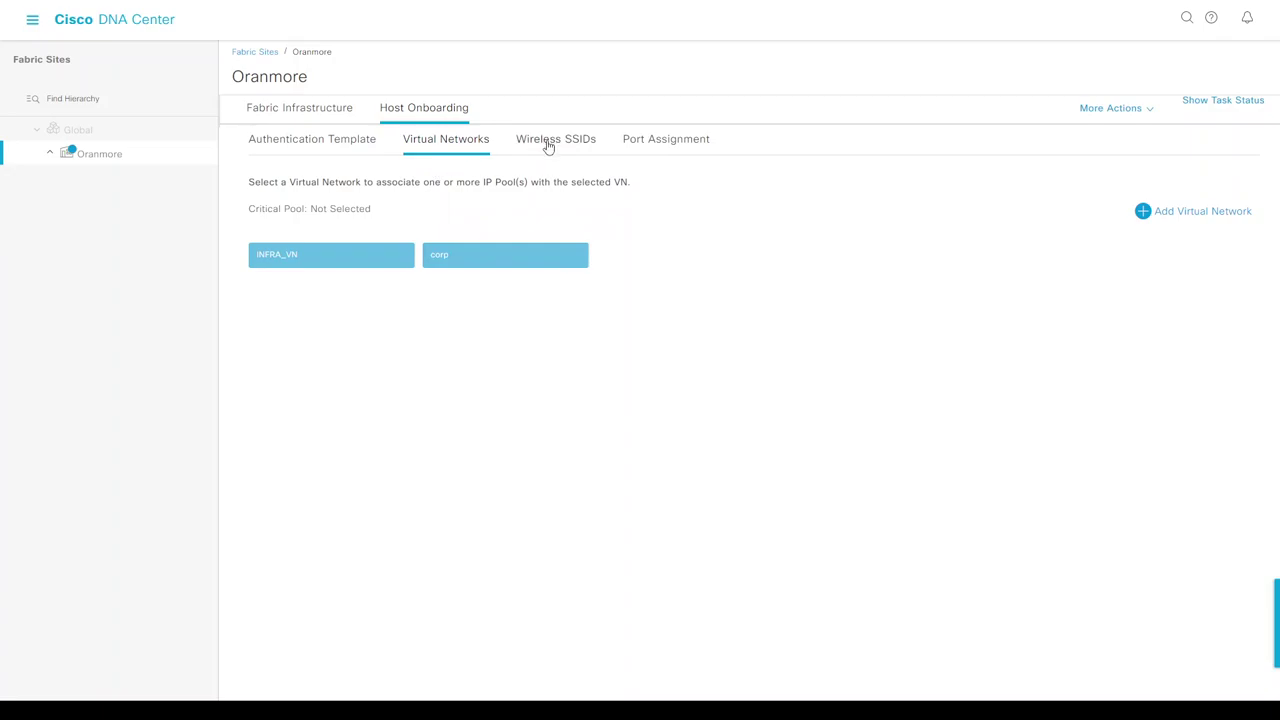
{"action": "left_click", "coordinate": [32, 20]}
{"action": "left_click", "coordinate": [283, 115]}
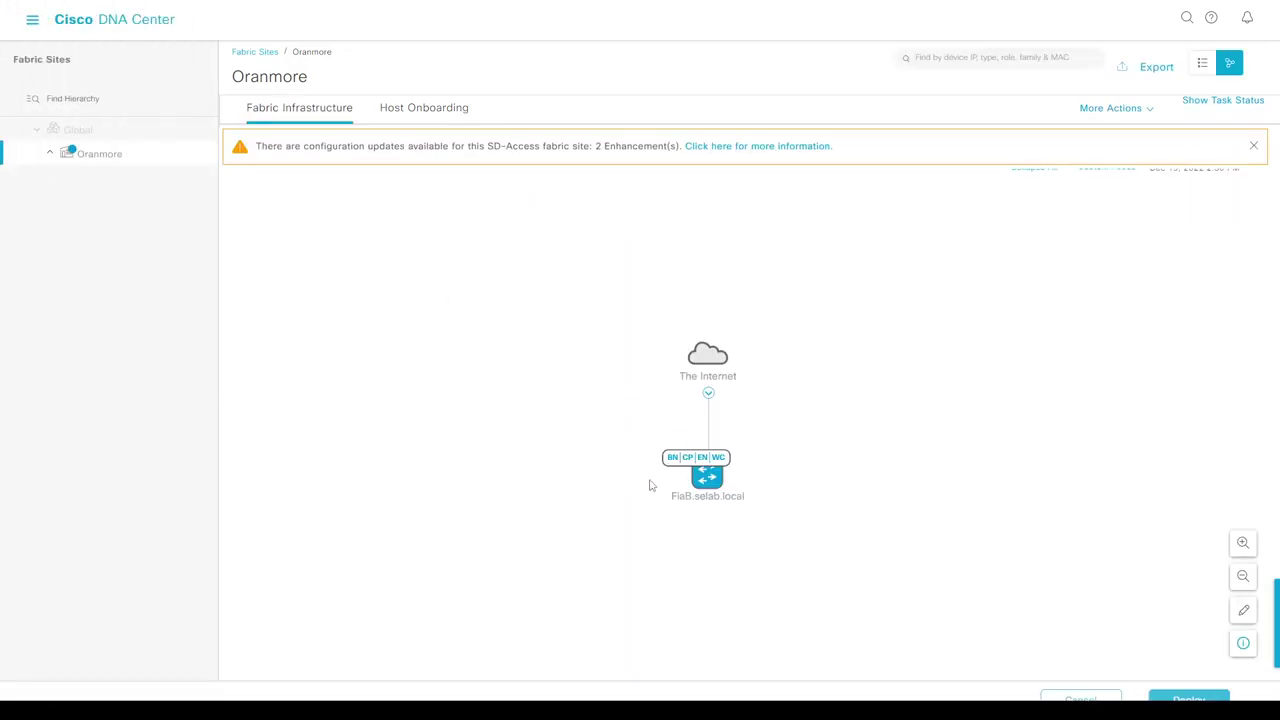
Review FiaB.selab.local's fabric details, then close them and dismiss the navigation menu.
{"action": "left_click", "coordinate": [706, 478]}
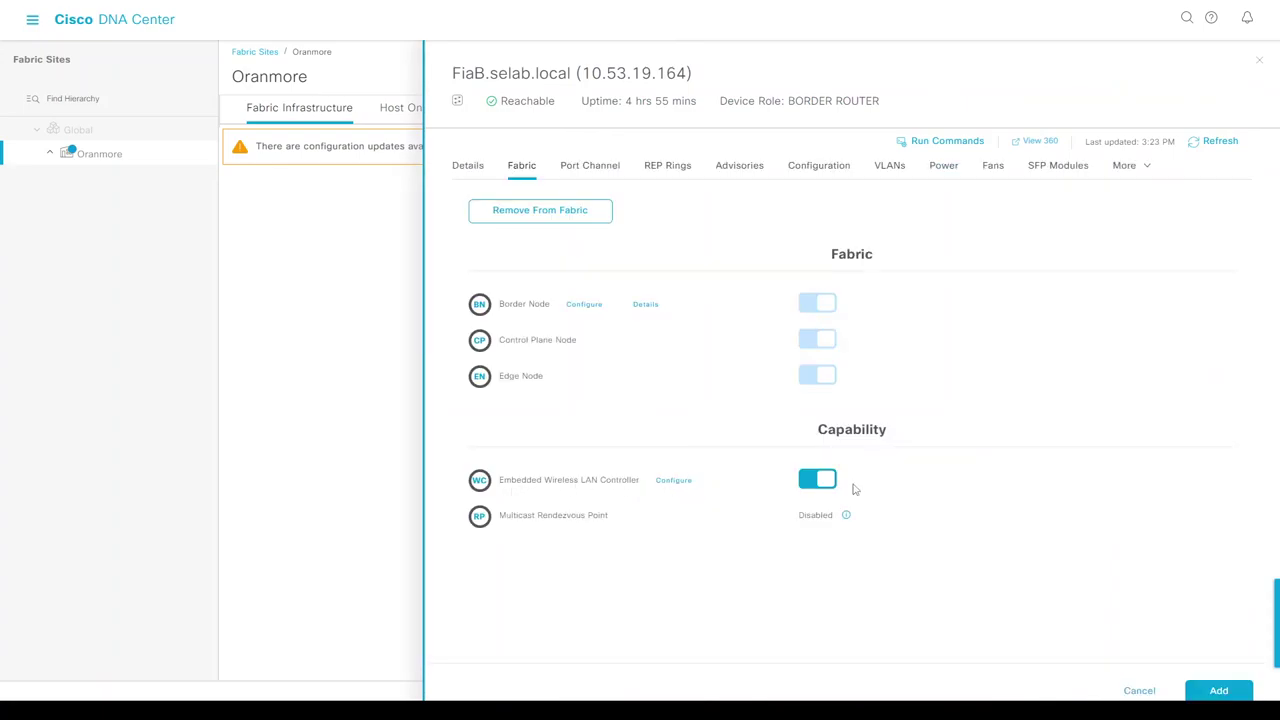
{"action": "left_click", "coordinate": [1140, 691]}
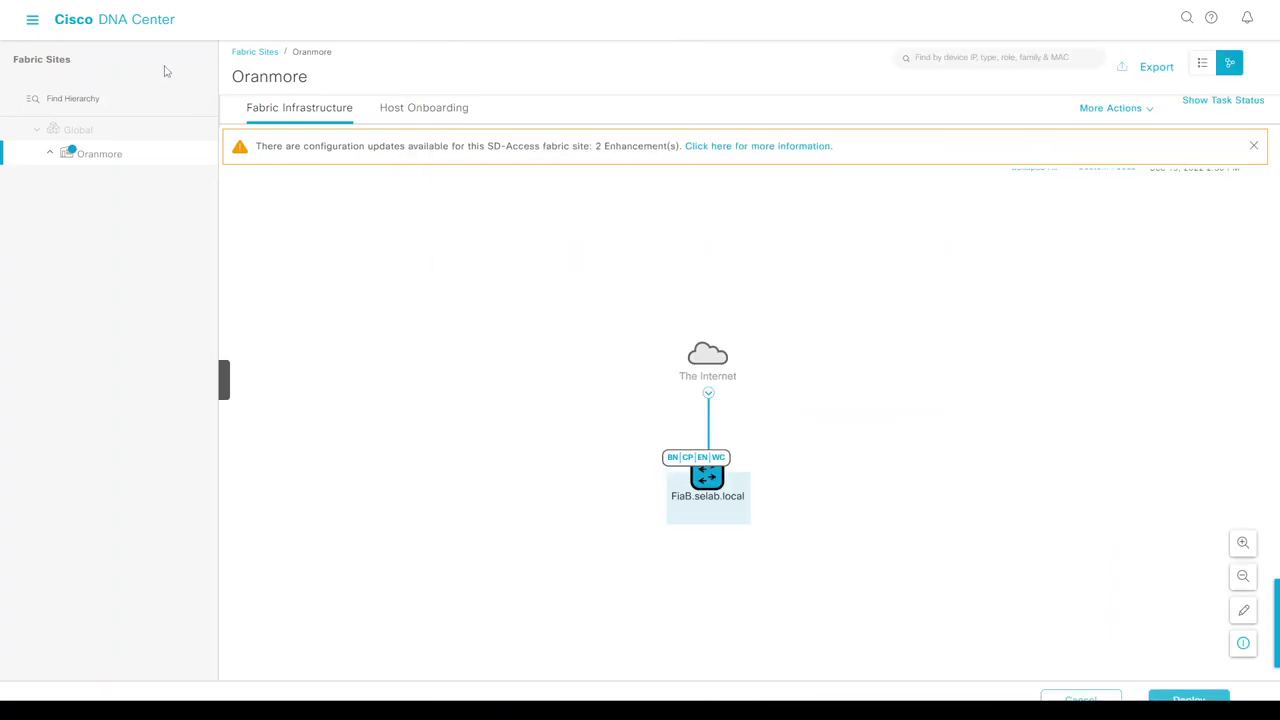
{"action": "left_click", "coordinate": [34, 19]}
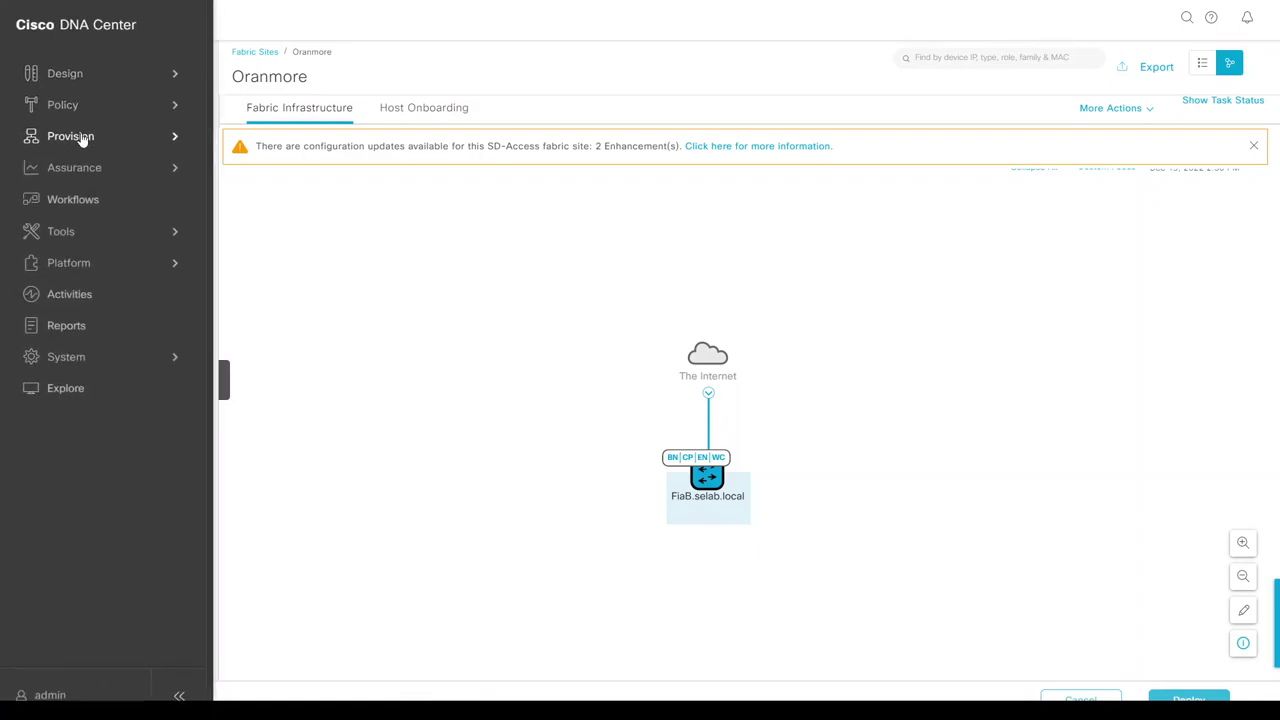
{"action": "mouse_move", "coordinate": [82, 140]}
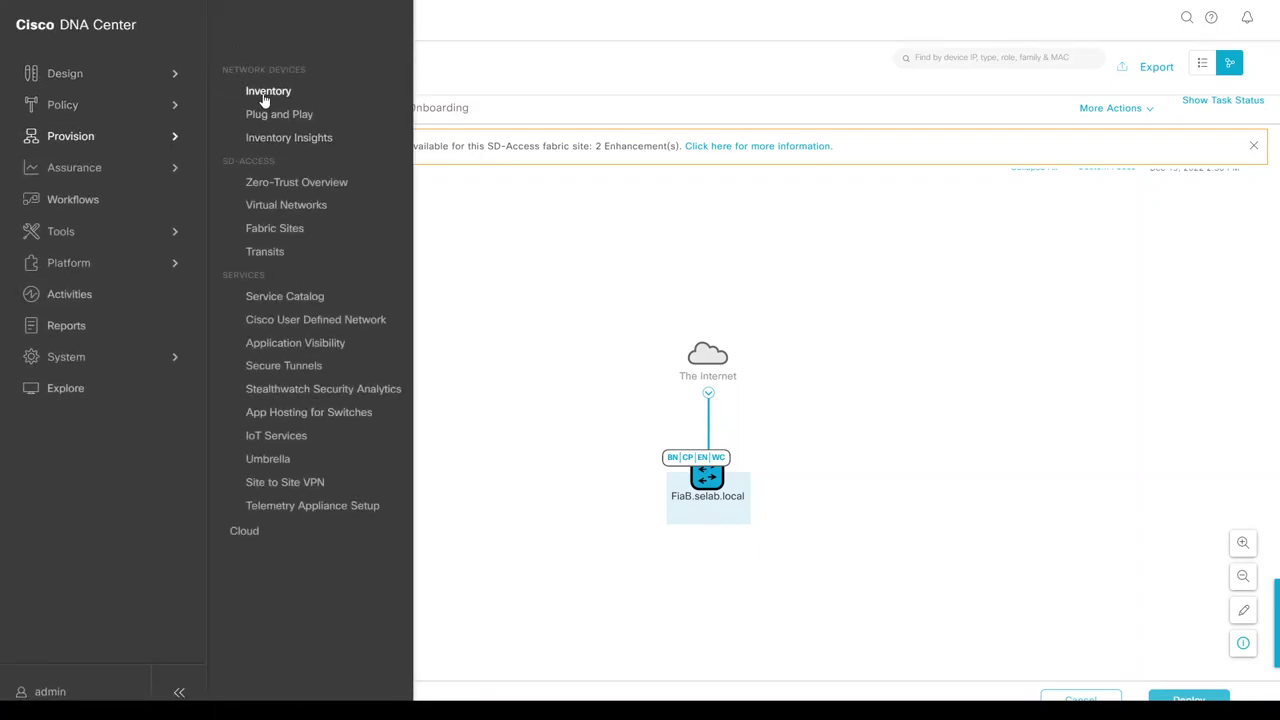
{"action": "left_click", "coordinate": [540, 162]}
In Oranmore's Wireless SSIDs, assign the corp pool to Corp_SSID, leaving Guest_SSID unchanged.
{"action": "left_click", "coordinate": [445, 110]}
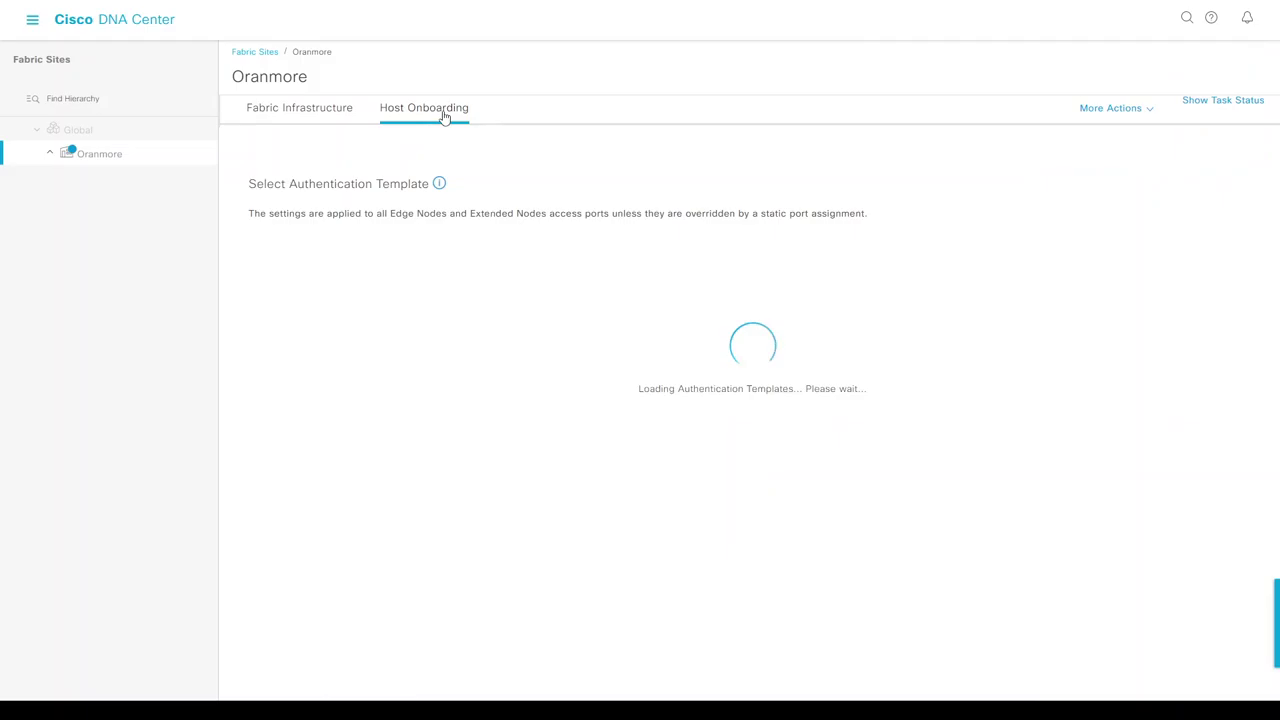
{"action": "left_click", "coordinate": [545, 142]}
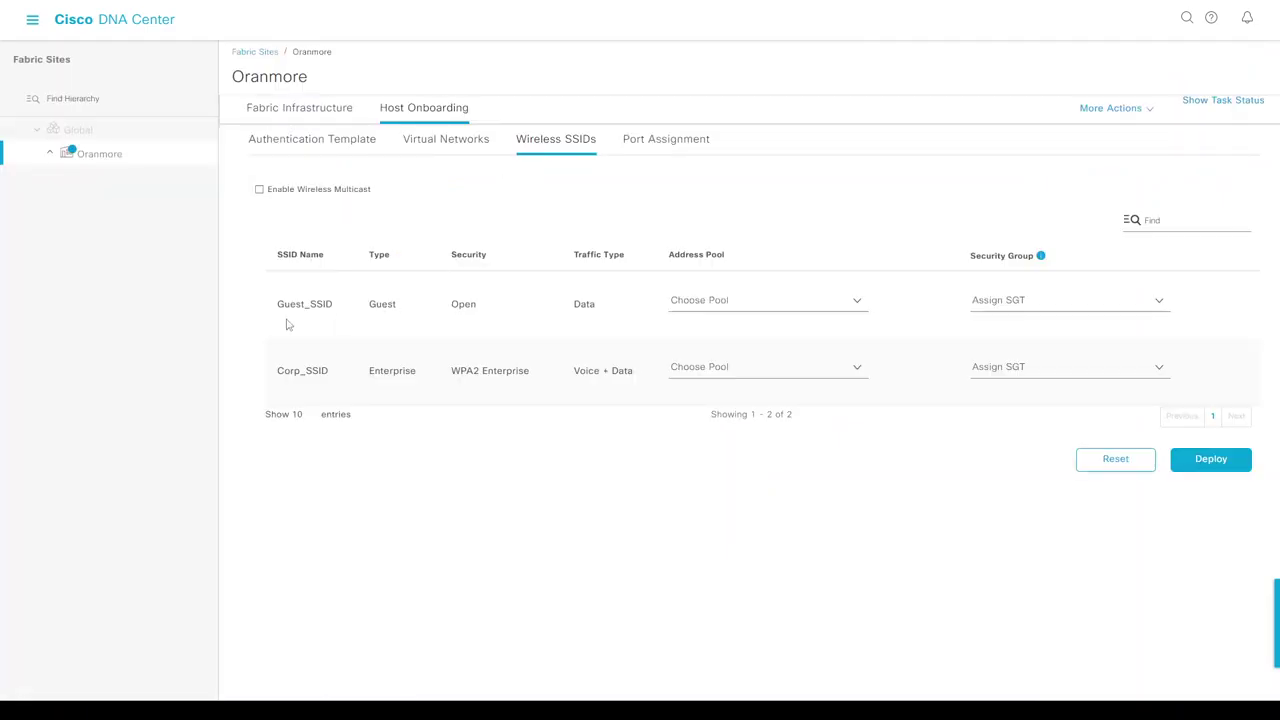
{"action": "left_click", "coordinate": [705, 370]}
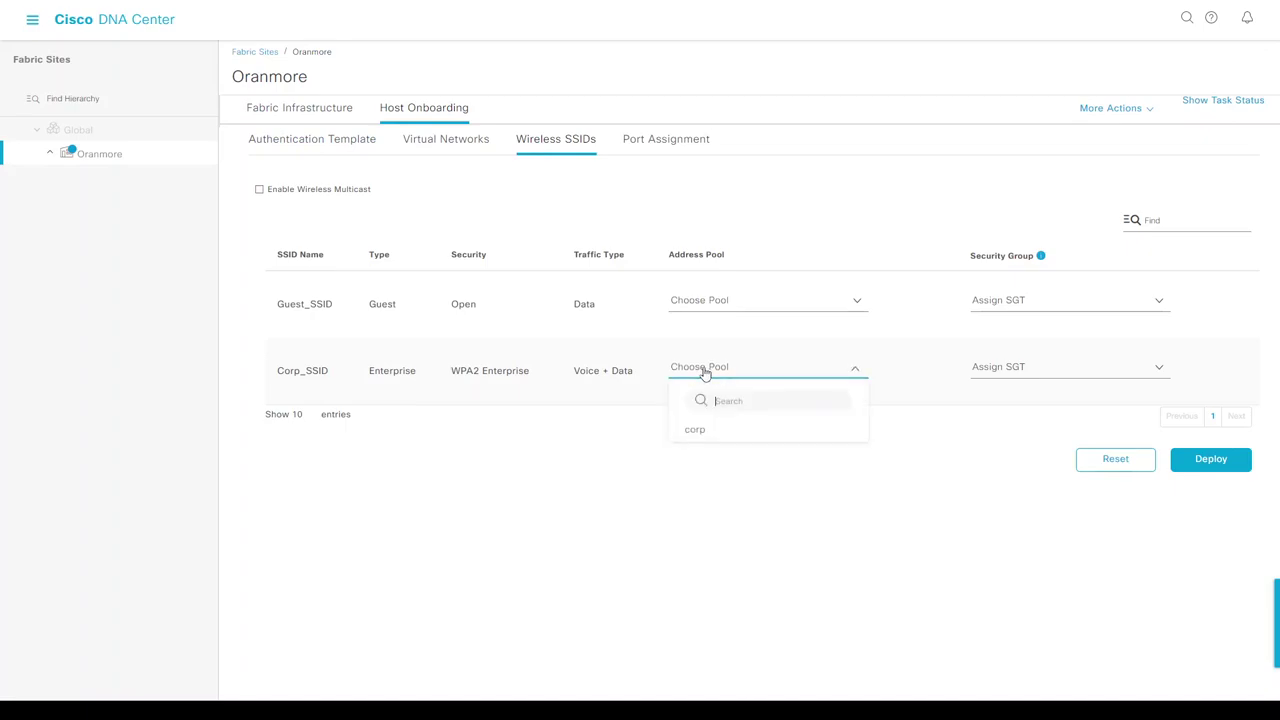
{"action": "left_click", "coordinate": [715, 437]}
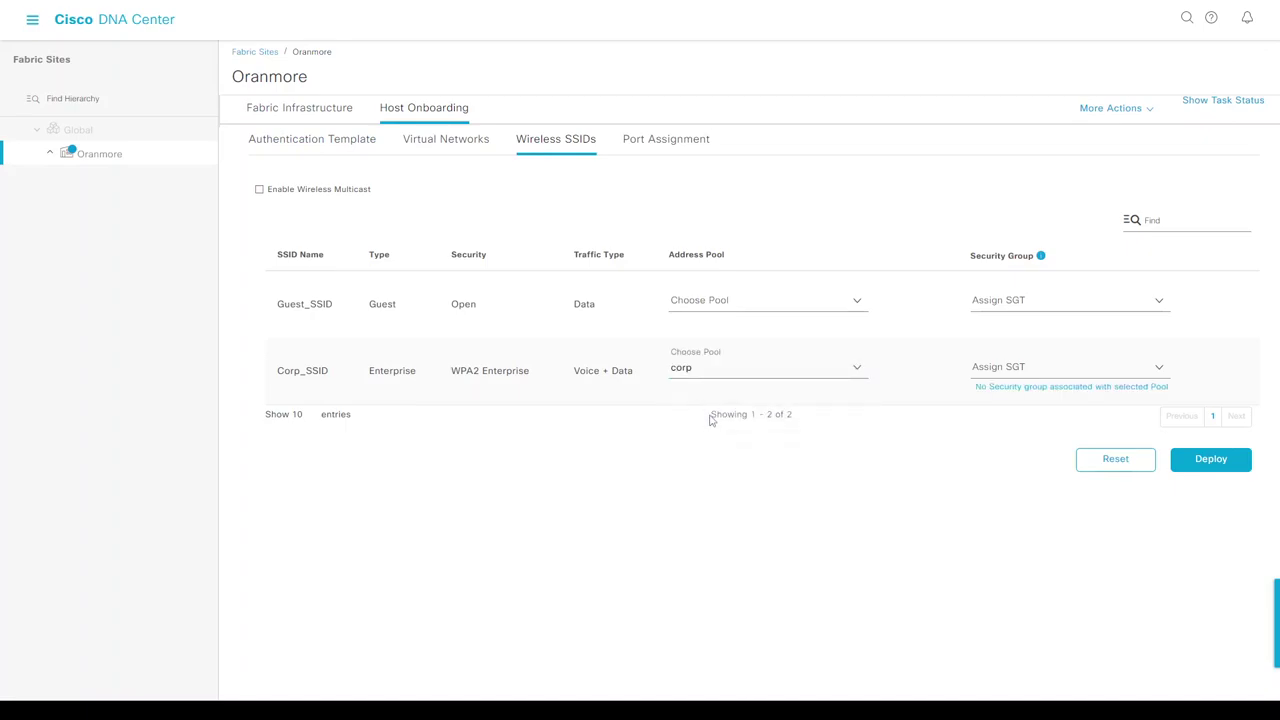
{"action": "left_click", "coordinate": [688, 308]}
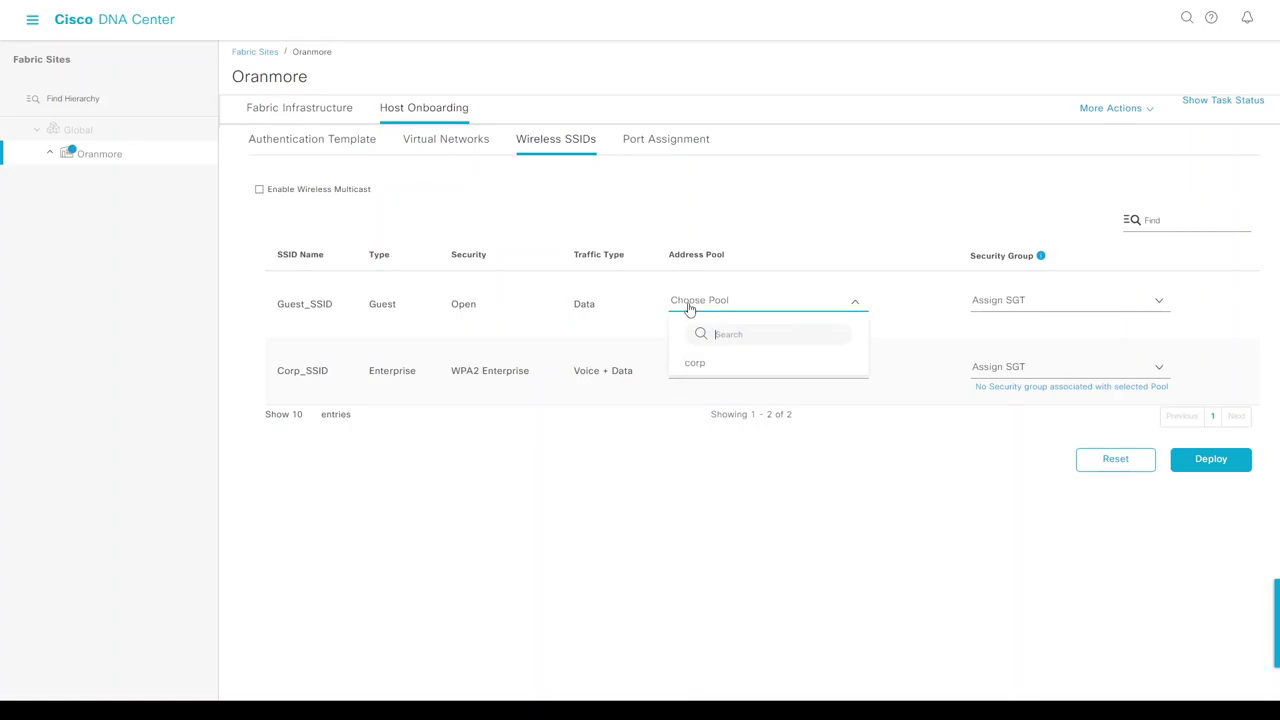
{"action": "left_click", "coordinate": [307, 311]}
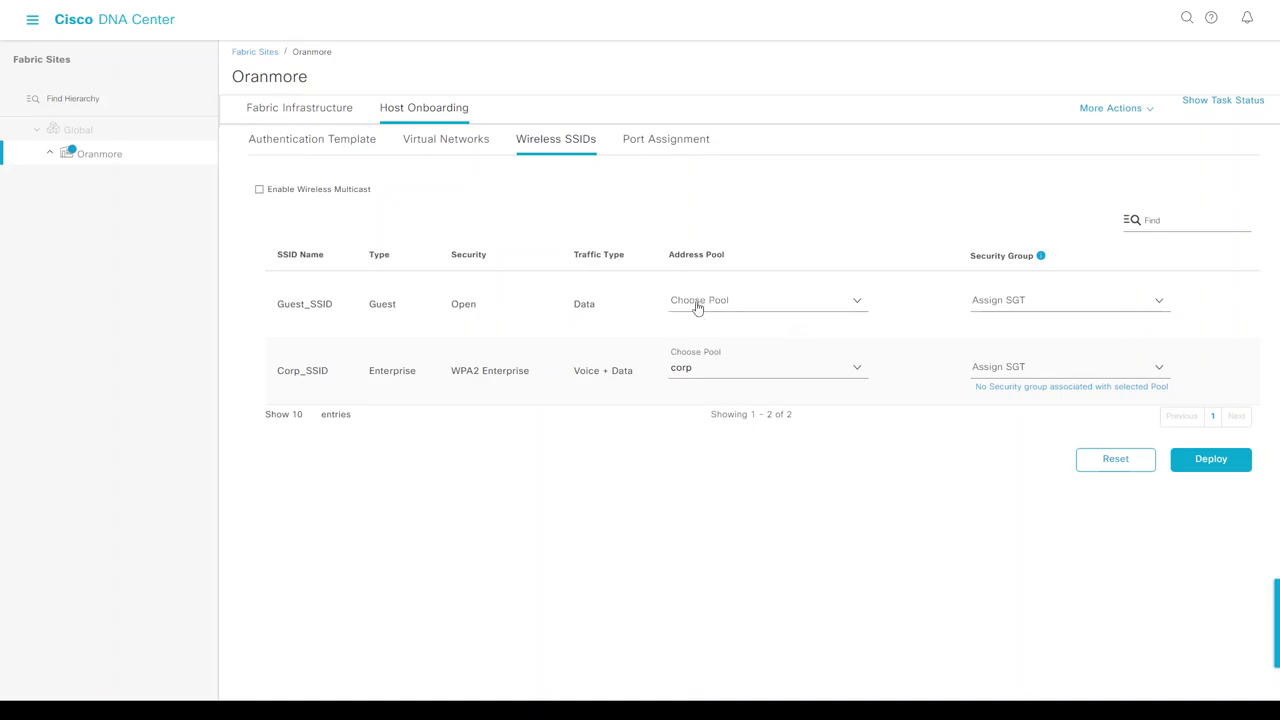
Deploy the SSID table changes now.
{"action": "mouse_move", "coordinate": [225, 393]}
{"action": "left_click", "coordinate": [1214, 462]}
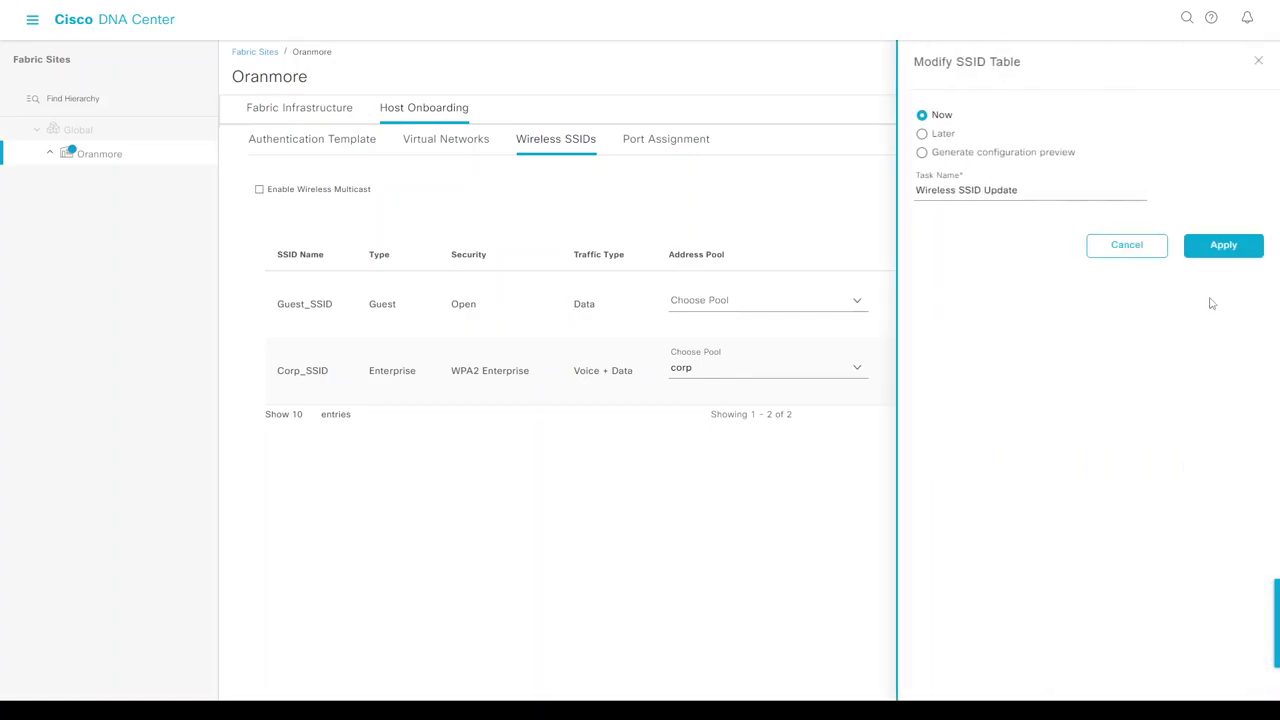
{"action": "left_click", "coordinate": [1222, 246]}
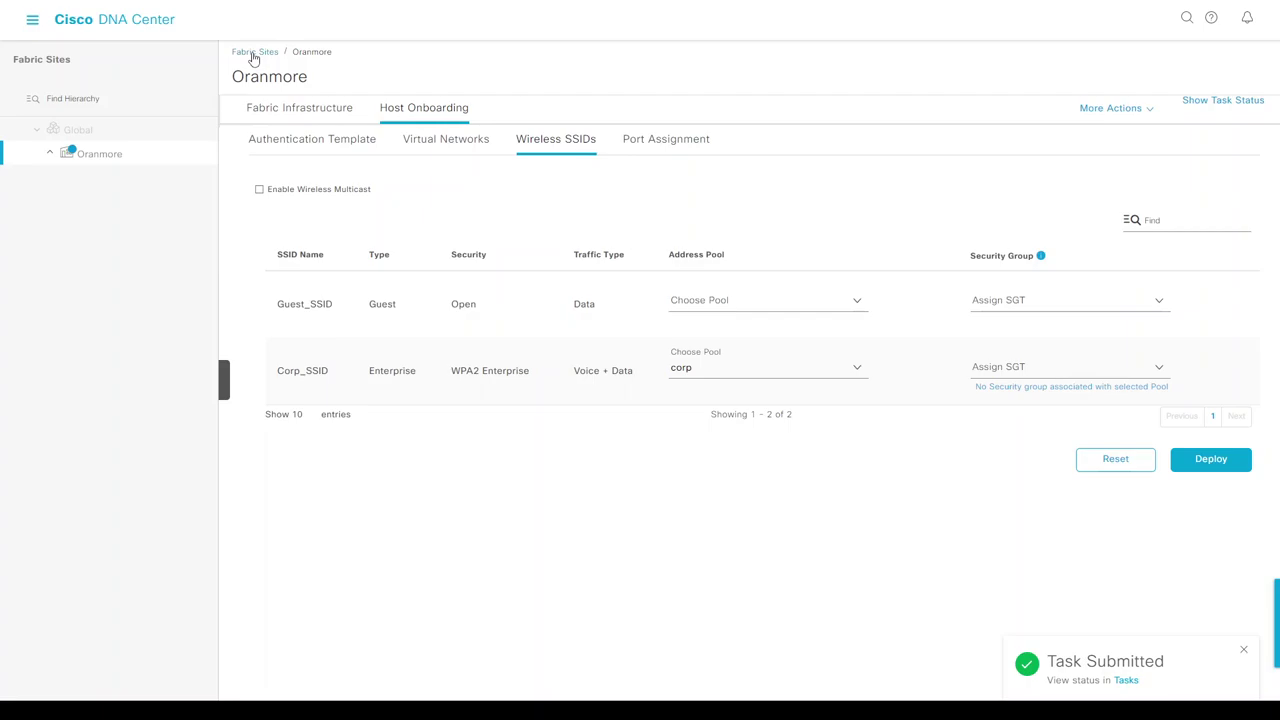
In Provision > Inventory, confirm AP4800-2 at 10.53.19.170 is Reachable and refresh the list.
{"action": "left_click", "coordinate": [32, 19]}
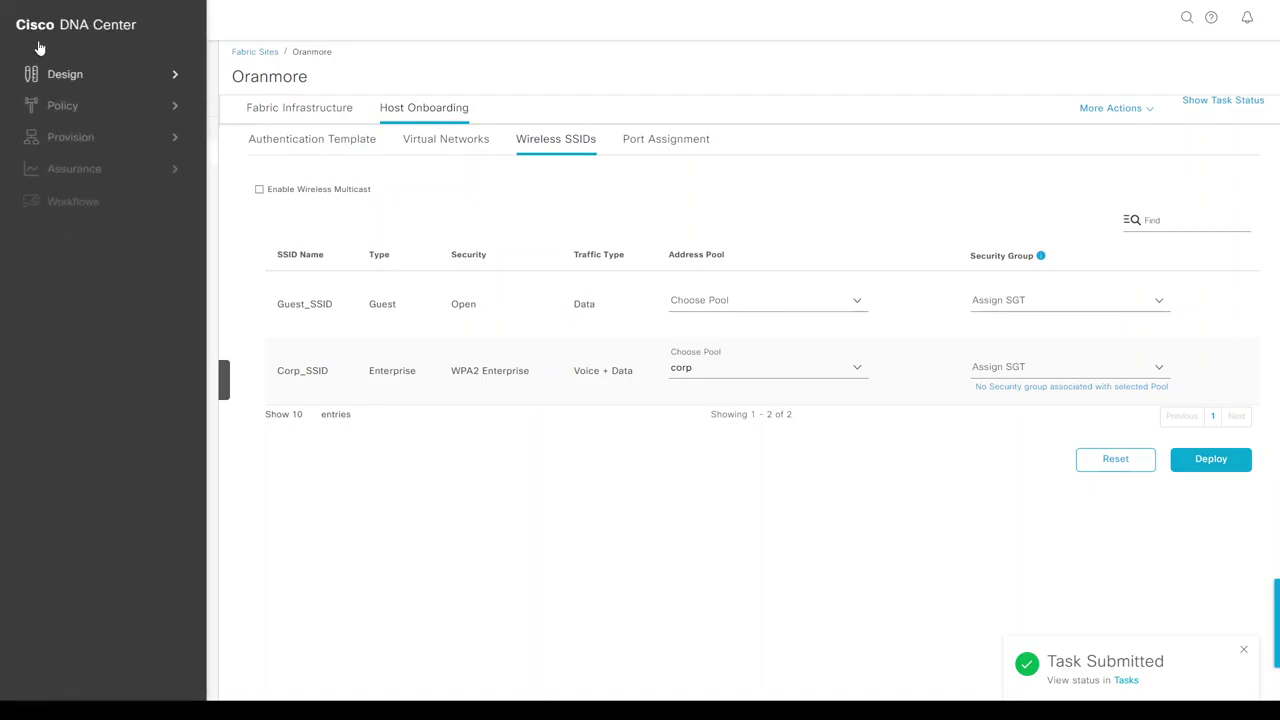
{"action": "mouse_move", "coordinate": [73, 146]}
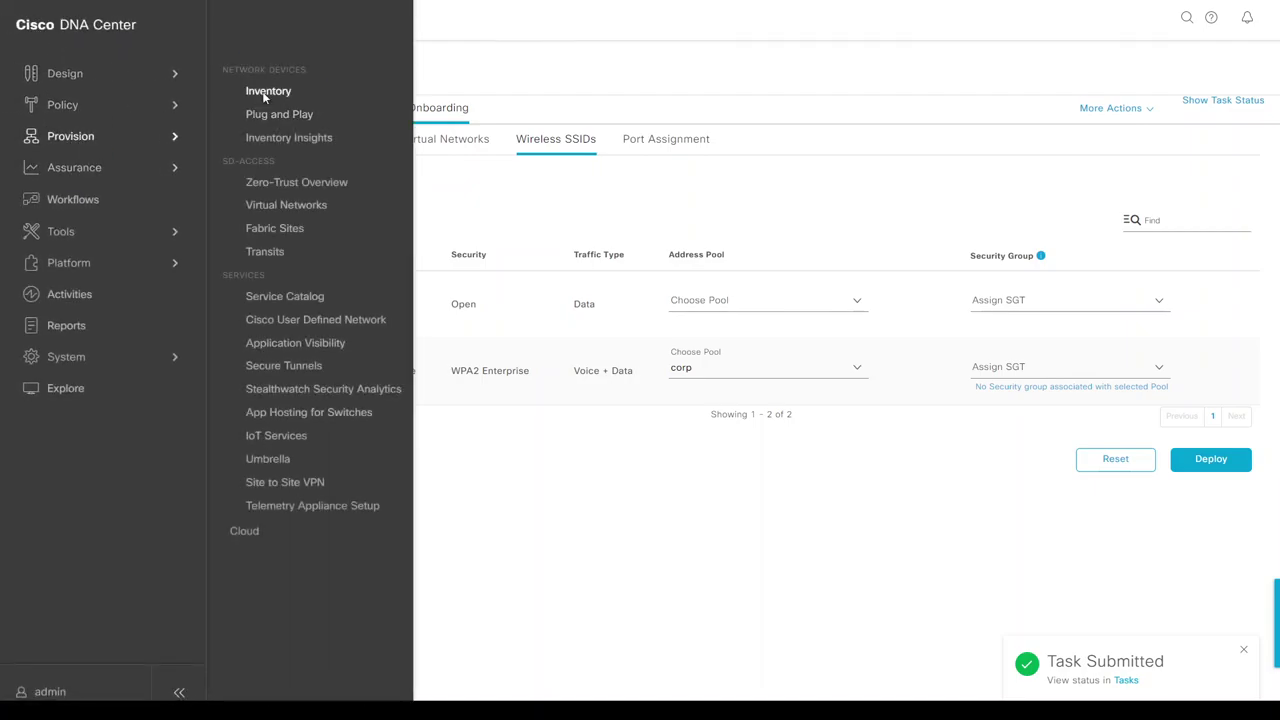
{"action": "left_click", "coordinate": [256, 91]}
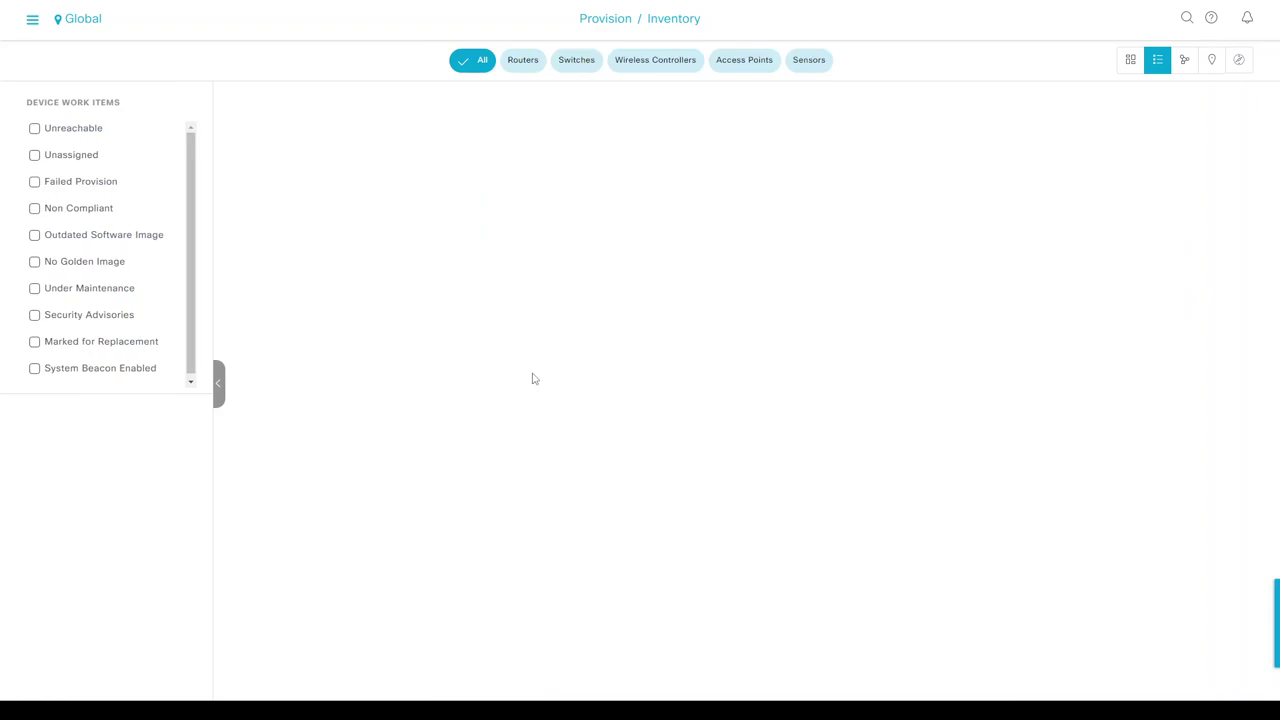
{"action": "left_click", "coordinate": [80, 22]}
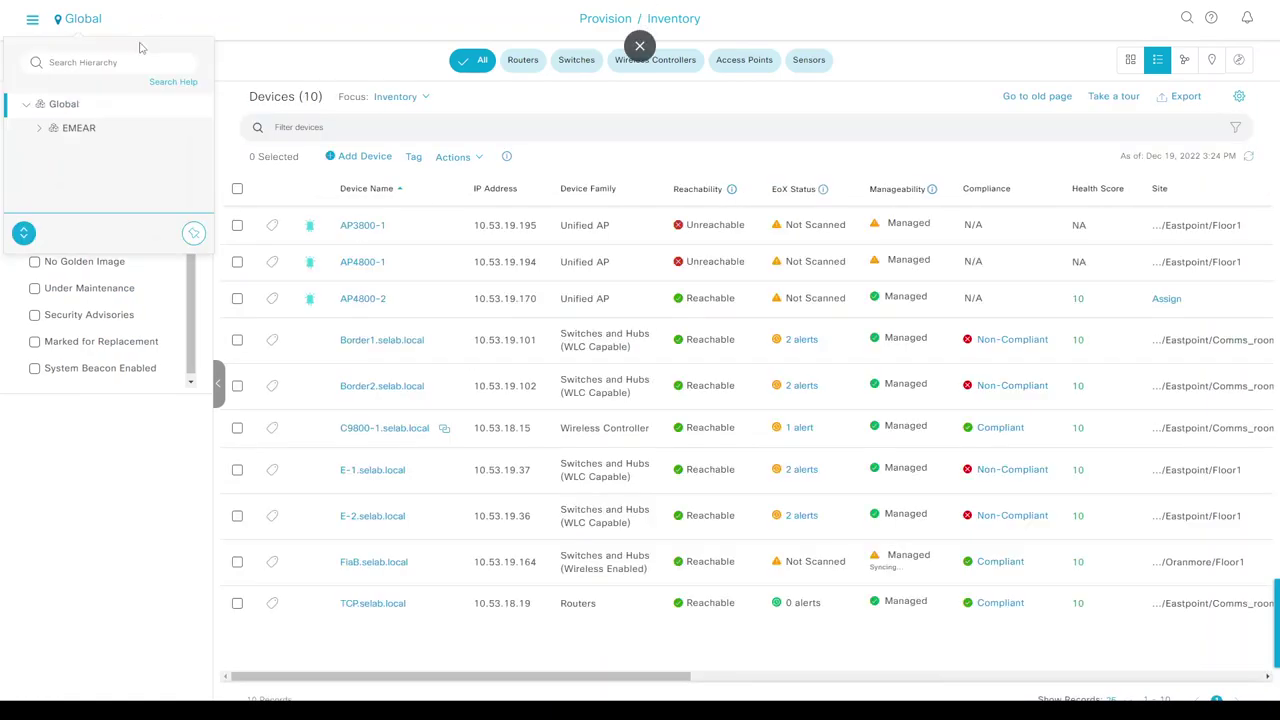
{"action": "left_click", "coordinate": [631, 298]}
{"action": "double_click", "coordinate": [505, 300]}
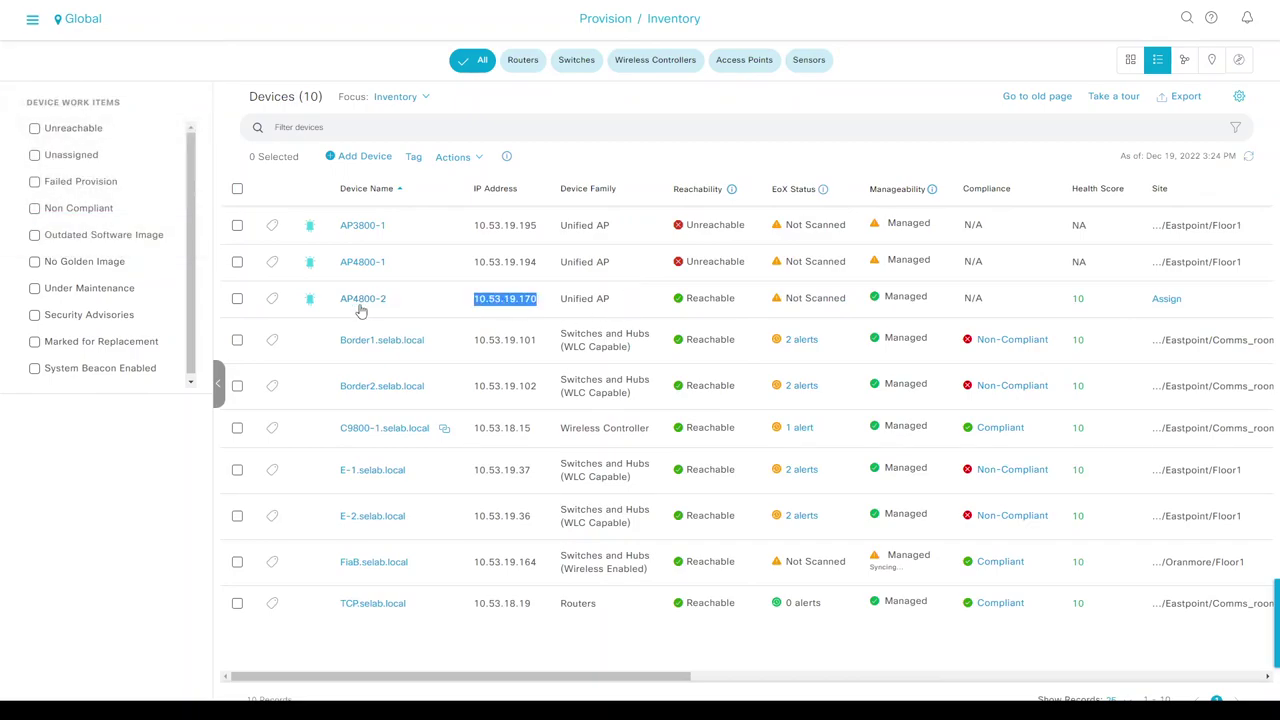
{"action": "double_click", "coordinate": [710, 299]}
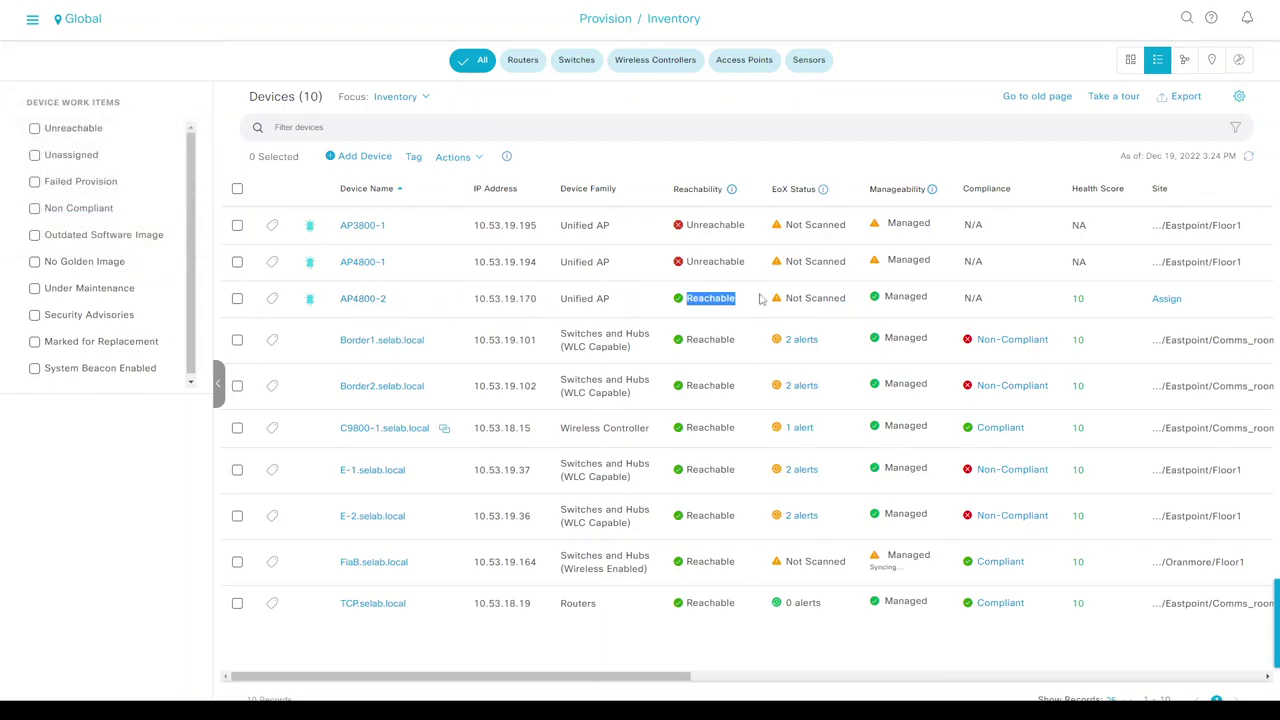
{"action": "left_click", "coordinate": [1248, 160]}
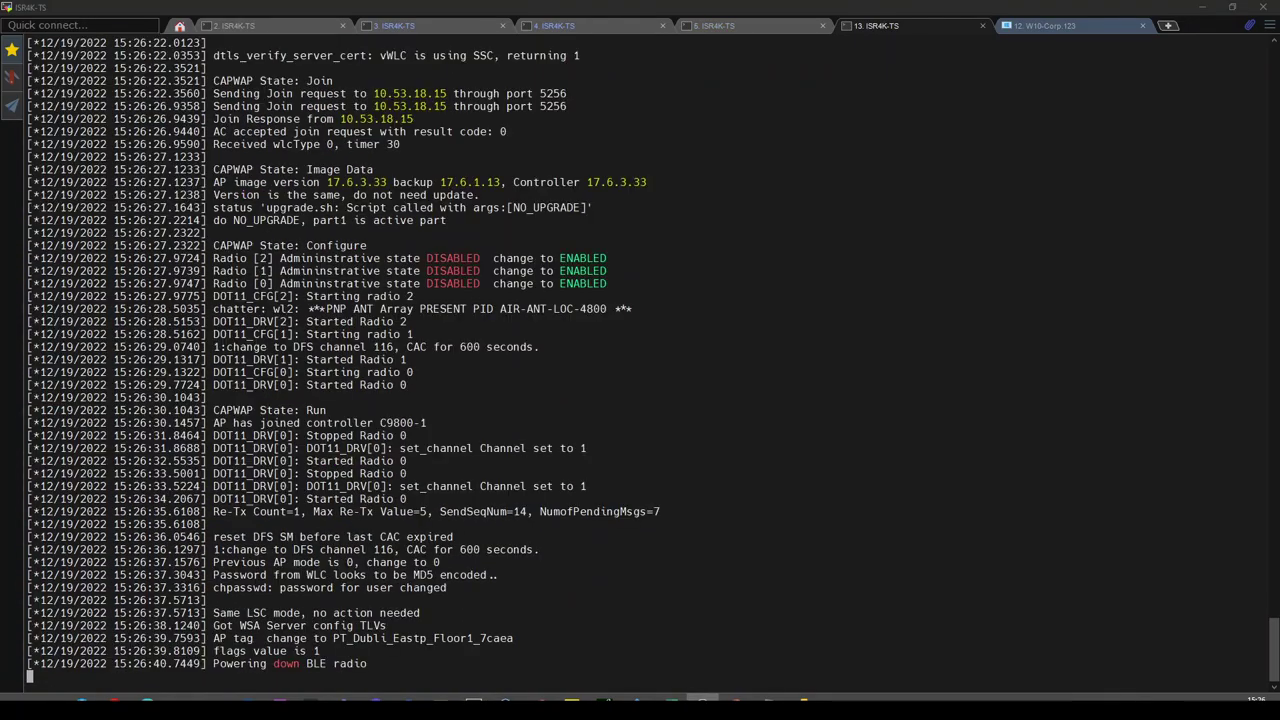
Rerun the Te1/0/37 authentication session details on the FiaB switch and show all output.
{"action": "left_click", "coordinate": [714, 26]}
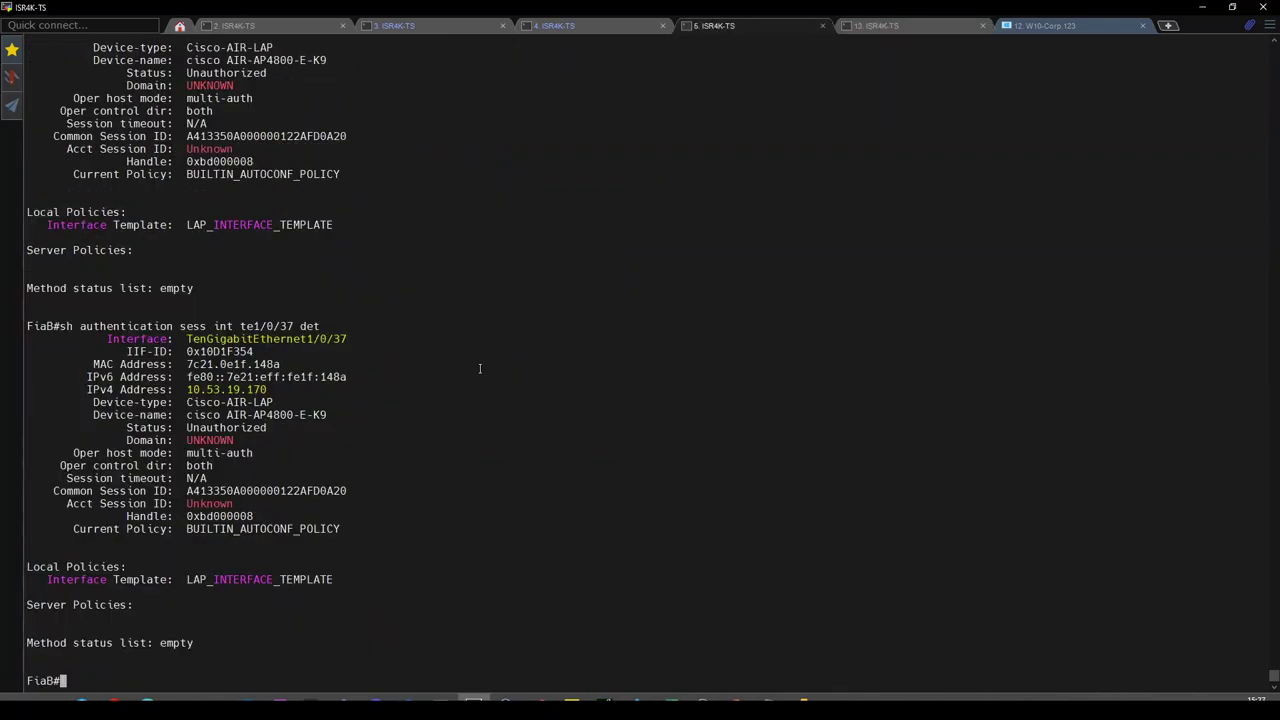
{"action": "key", "text": "Up"}
{"action": "key", "text": "Return"}
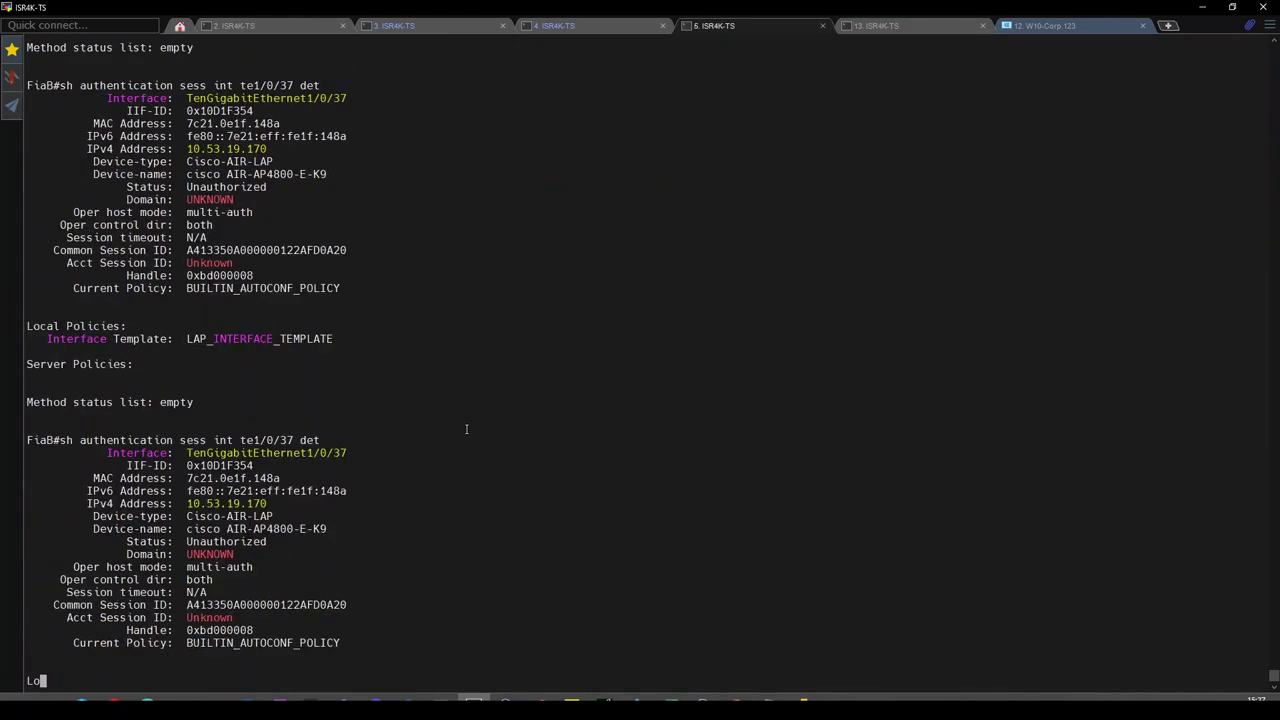
{"action": "key", "text": "space"}
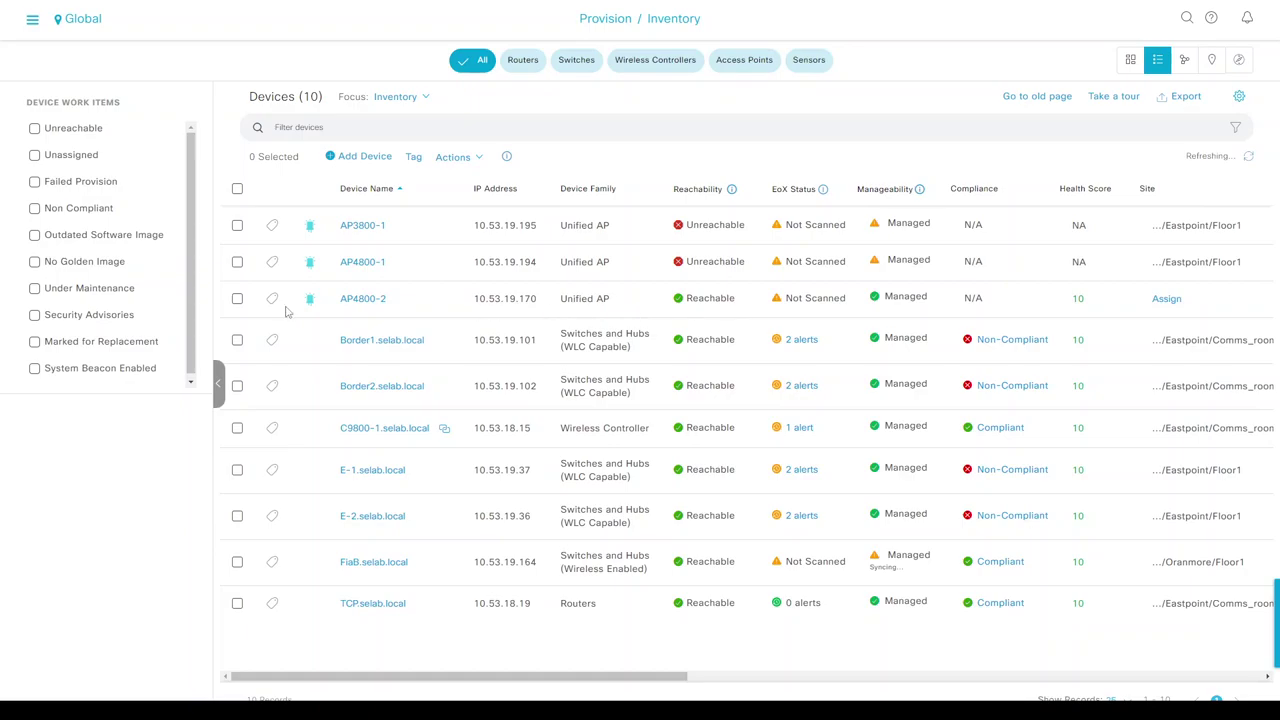
Start provisioning AP4800-2 and assign it to Galway/Oranmore/Floor1.
{"action": "left_click", "coordinate": [238, 300]}
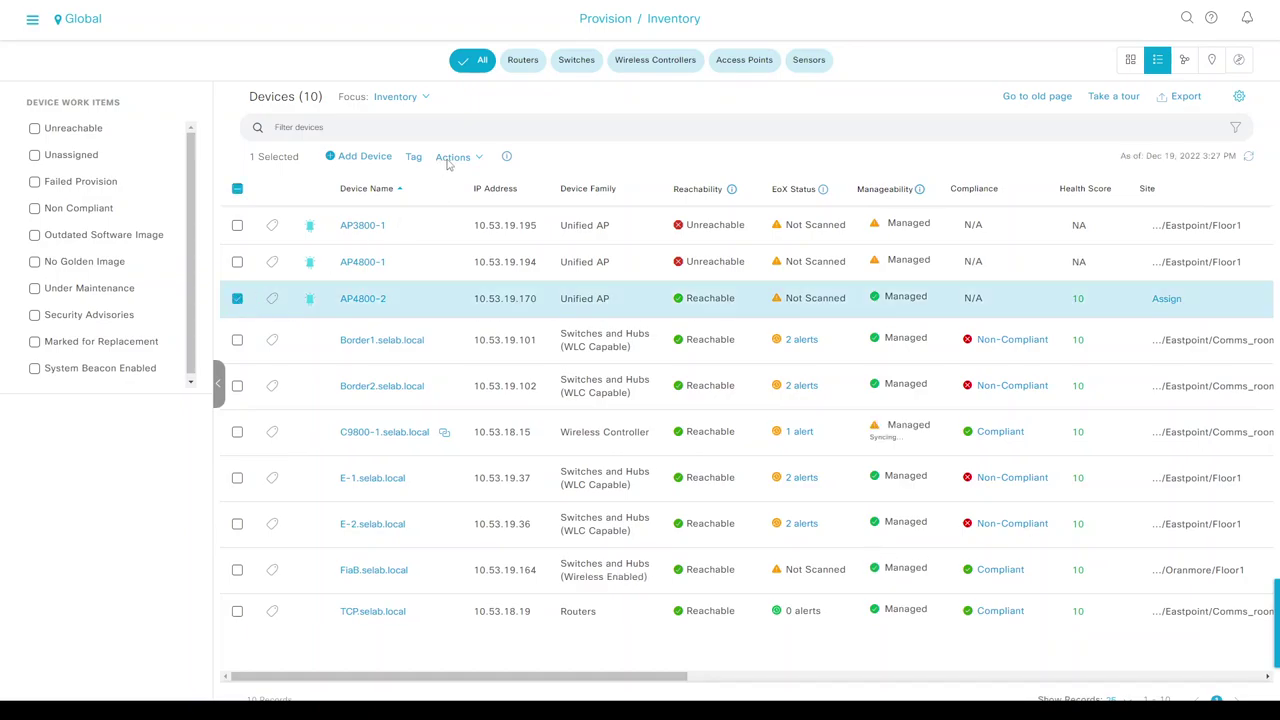
{"action": "left_click", "coordinate": [452, 157]}
{"action": "mouse_move", "coordinate": [470, 243]}
{"action": "left_click", "coordinate": [640, 281]}
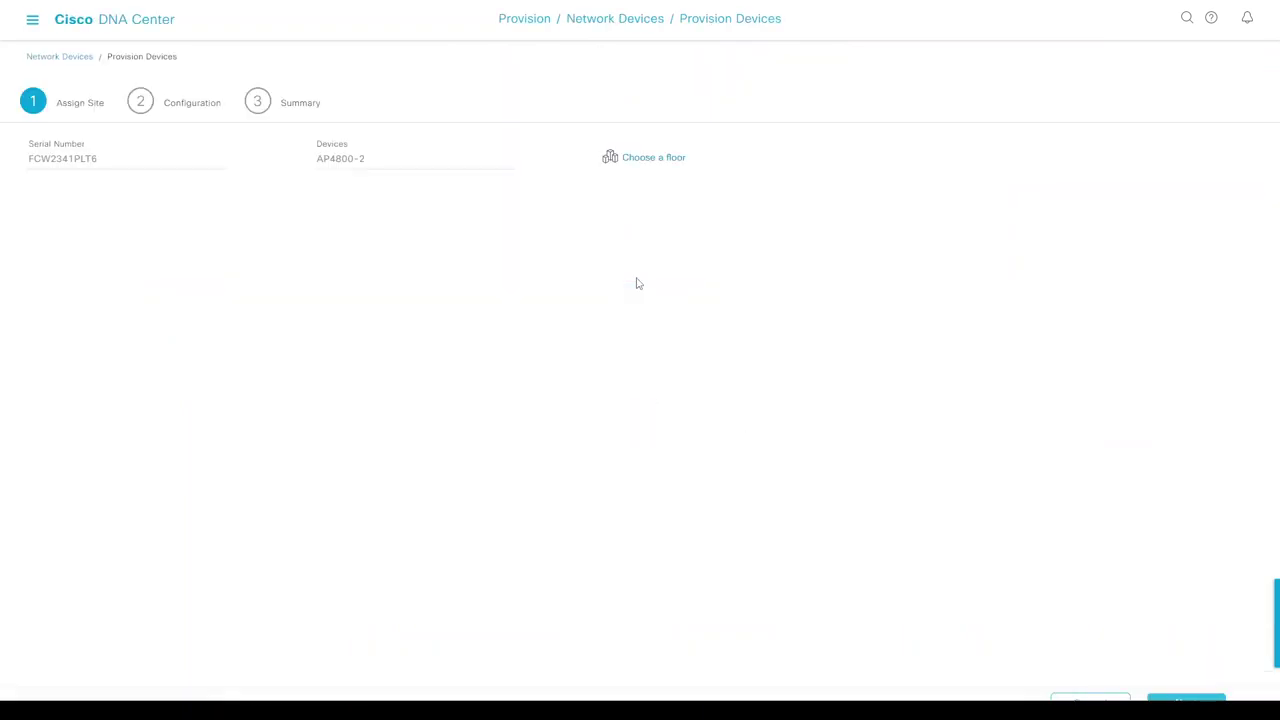
{"action": "left_click", "coordinate": [632, 159]}
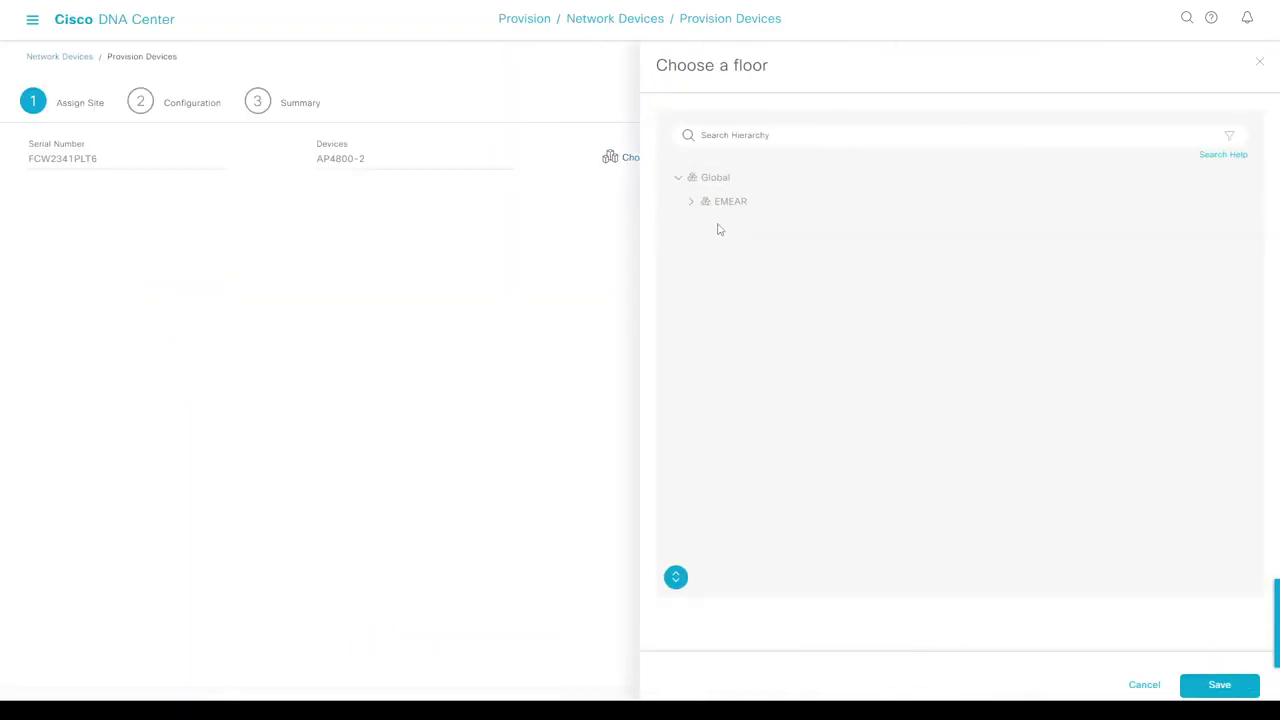
{"action": "left_click", "coordinate": [675, 577]}
{"action": "left_click", "coordinate": [766, 398]}
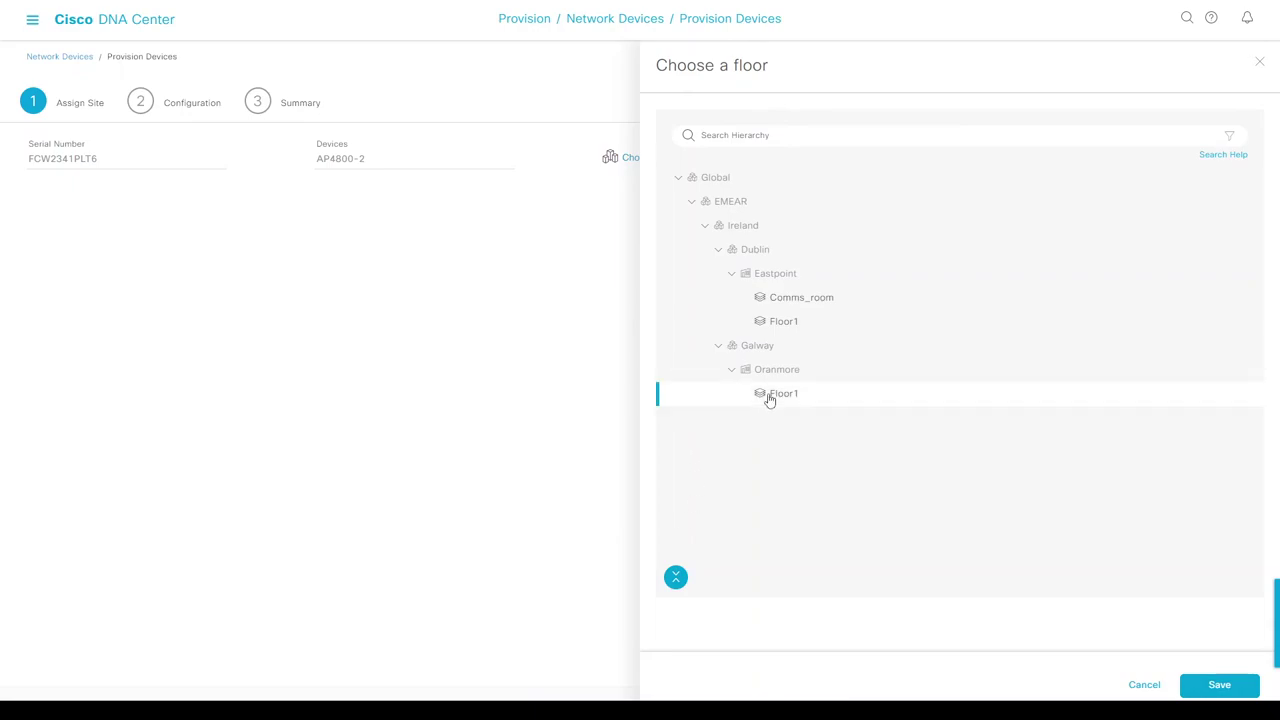
{"action": "left_click", "coordinate": [1225, 685]}
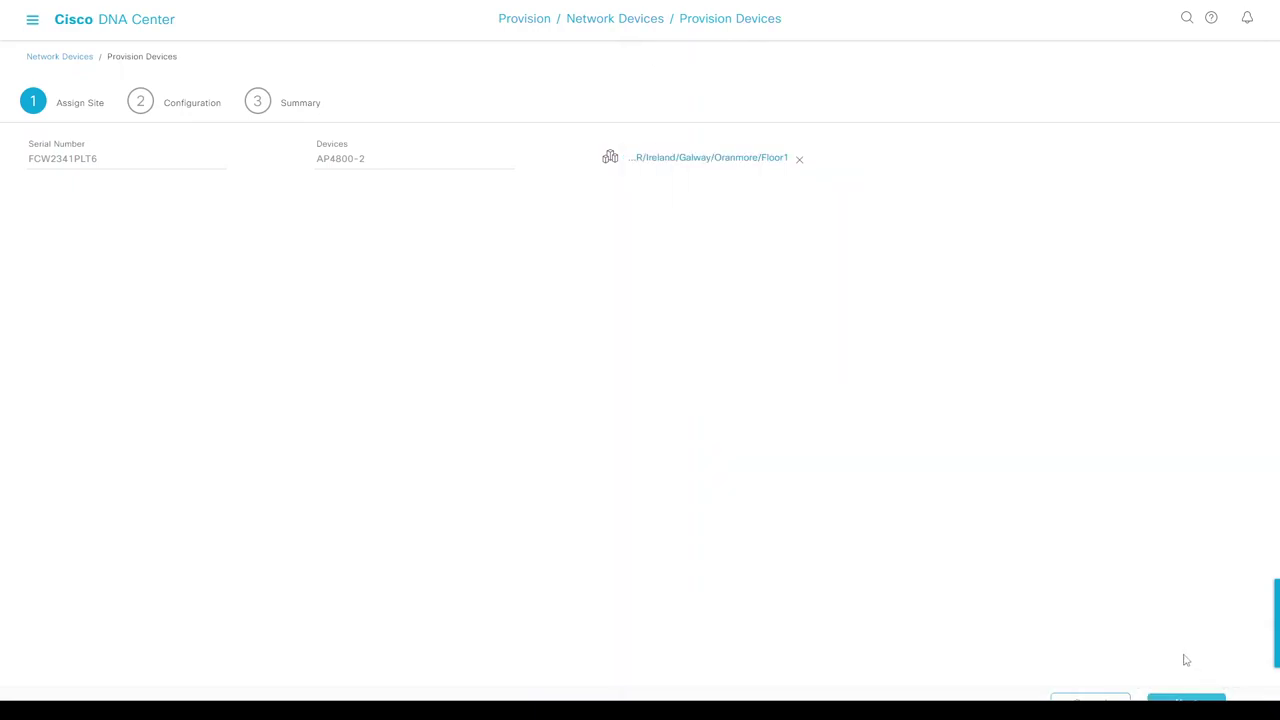
Deploy the AP provisioning now, accepting that the AP will reboot.
{"action": "left_click", "coordinate": [1190, 694]}
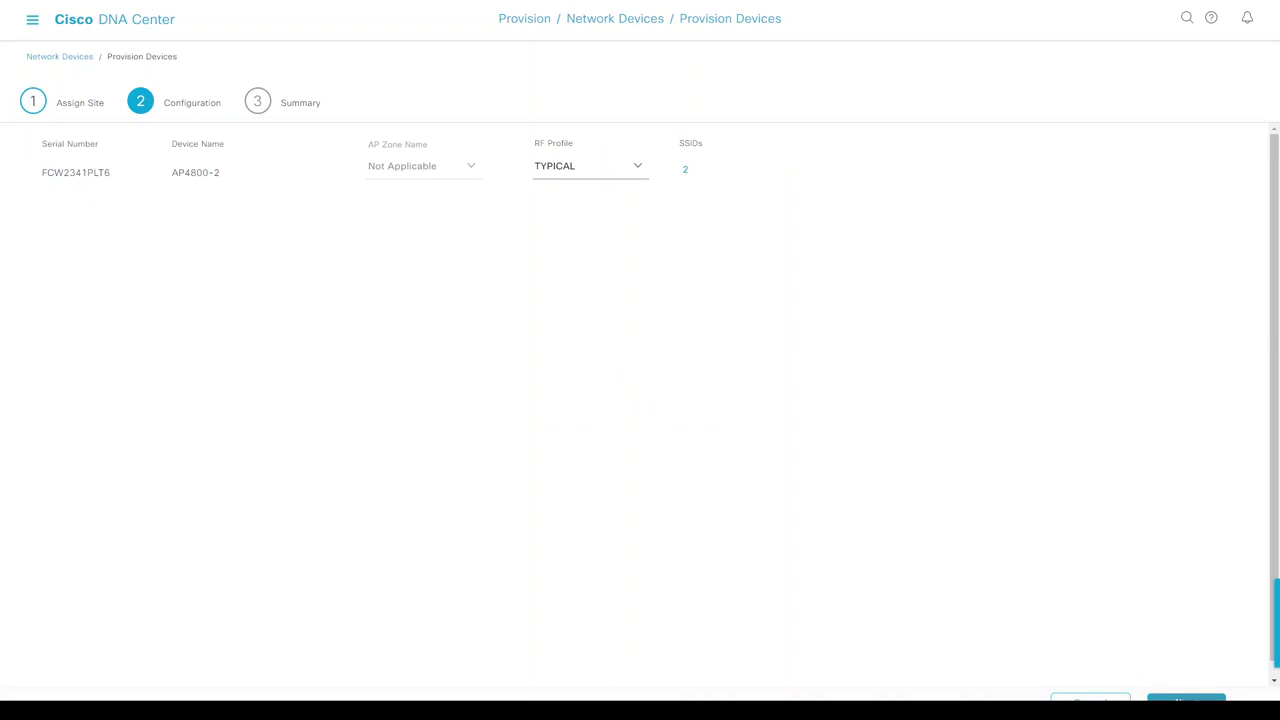
{"action": "left_click", "coordinate": [1186, 700]}
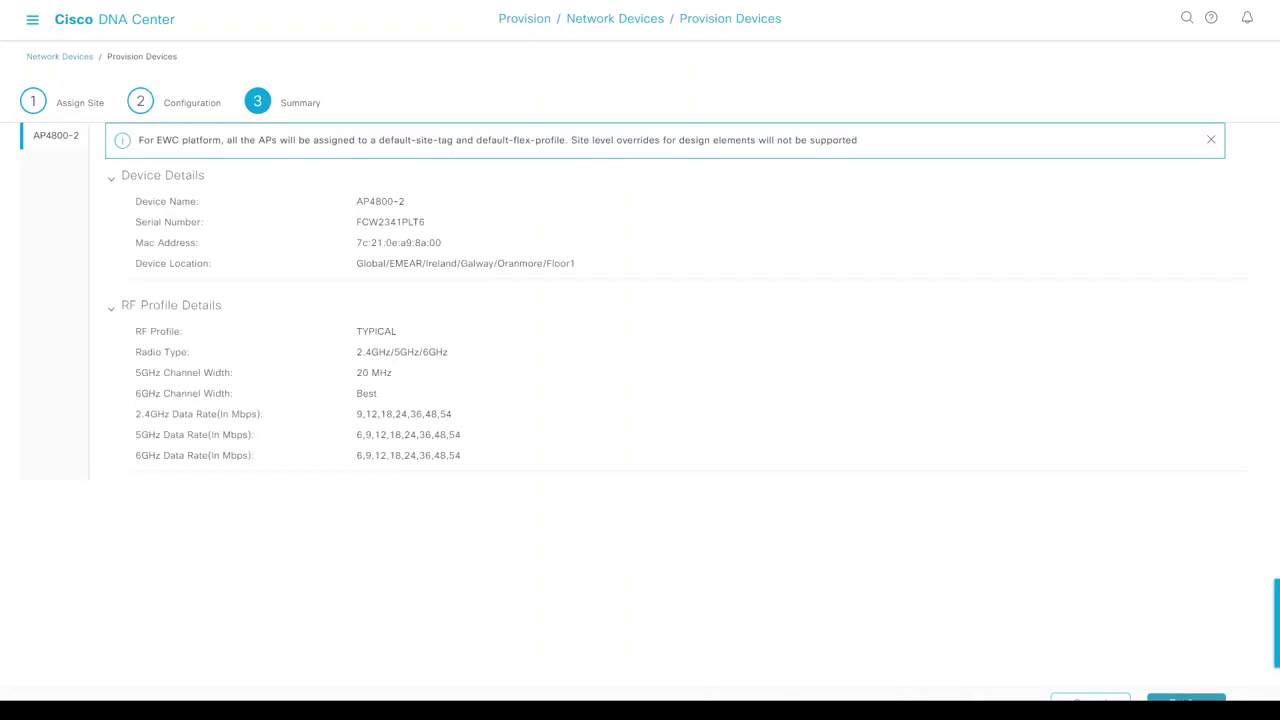
{"action": "left_click", "coordinate": [1186, 698]}
{"action": "left_click", "coordinate": [1188, 284]}
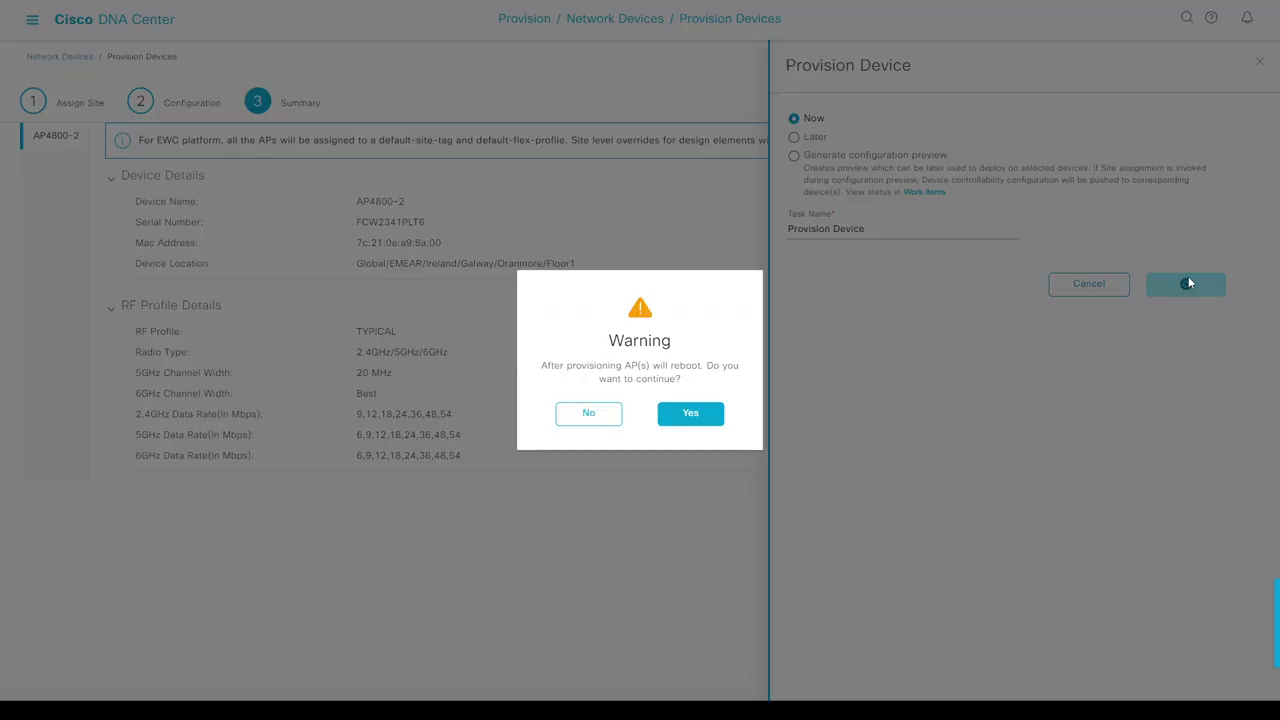
{"action": "left_click", "coordinate": [698, 416]}
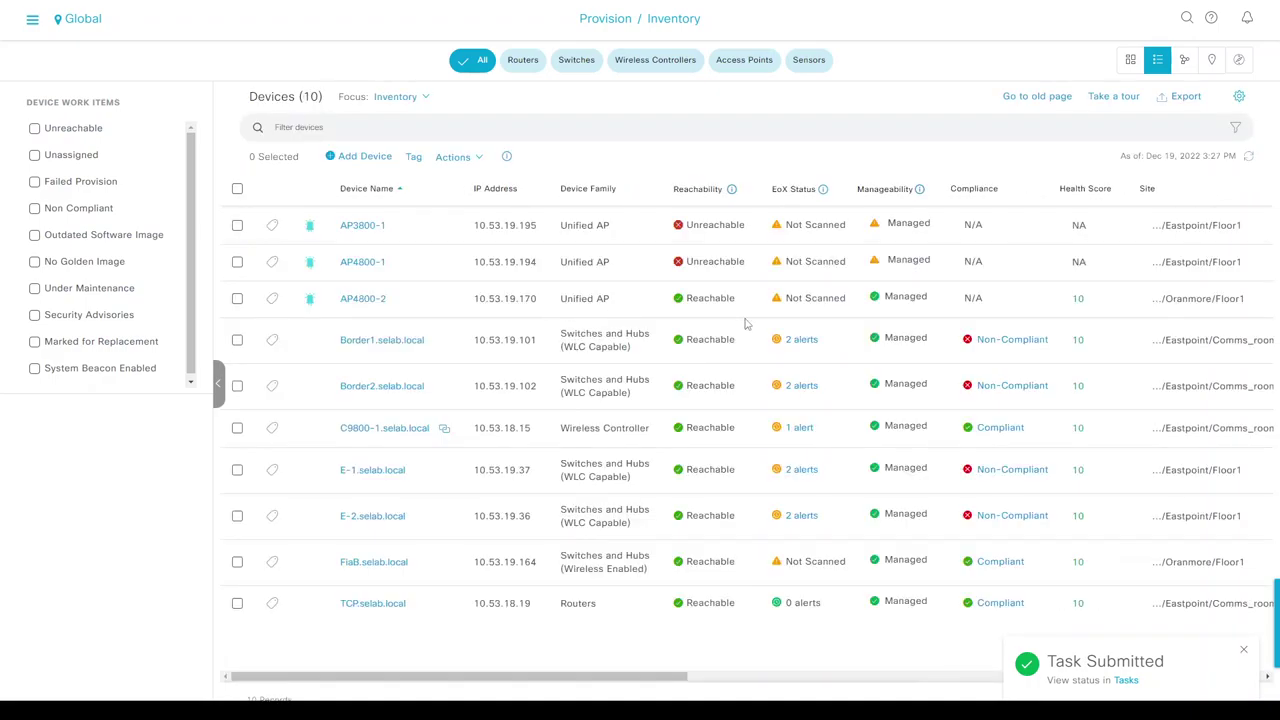
Filter the inventory to the Galway site, then switch to the AP console log.
{"action": "left_click", "coordinate": [88, 22]}
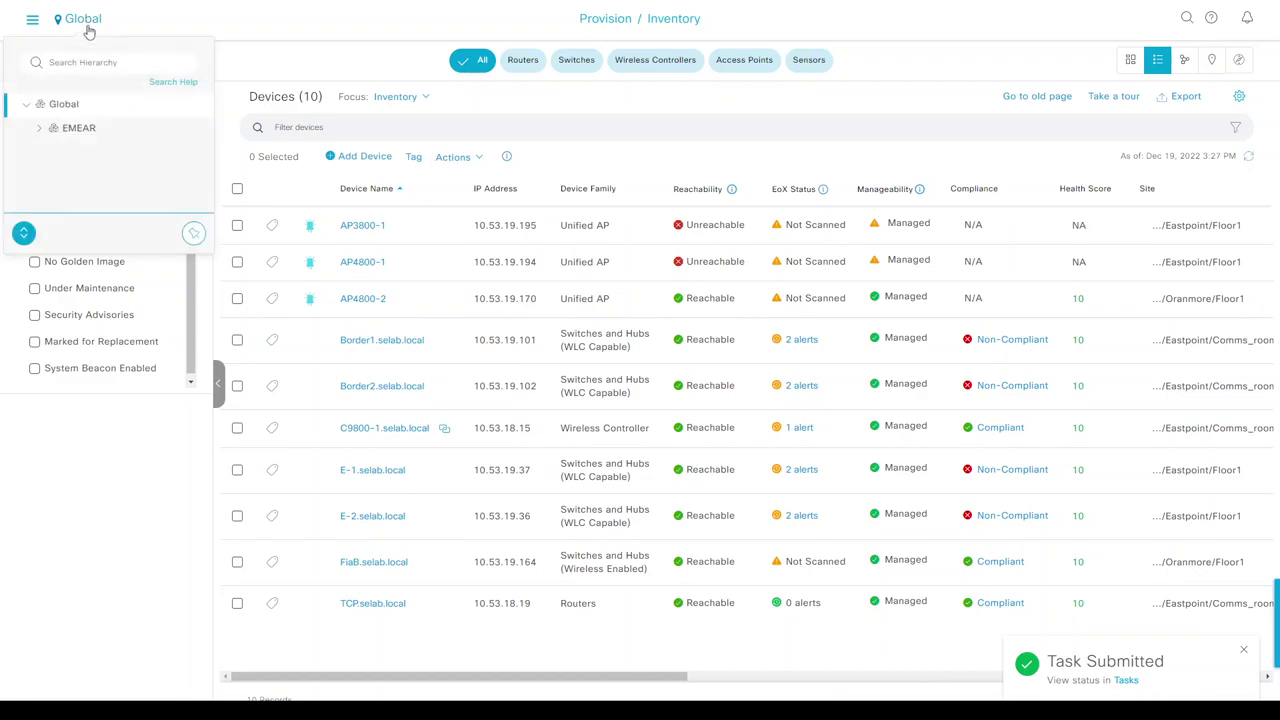
{"action": "left_click", "coordinate": [24, 229]}
{"action": "left_click_drag", "start_coordinate": [121, 319], "coordinate": [123, 278]}
{"action": "left_click", "coordinate": [121, 277]}
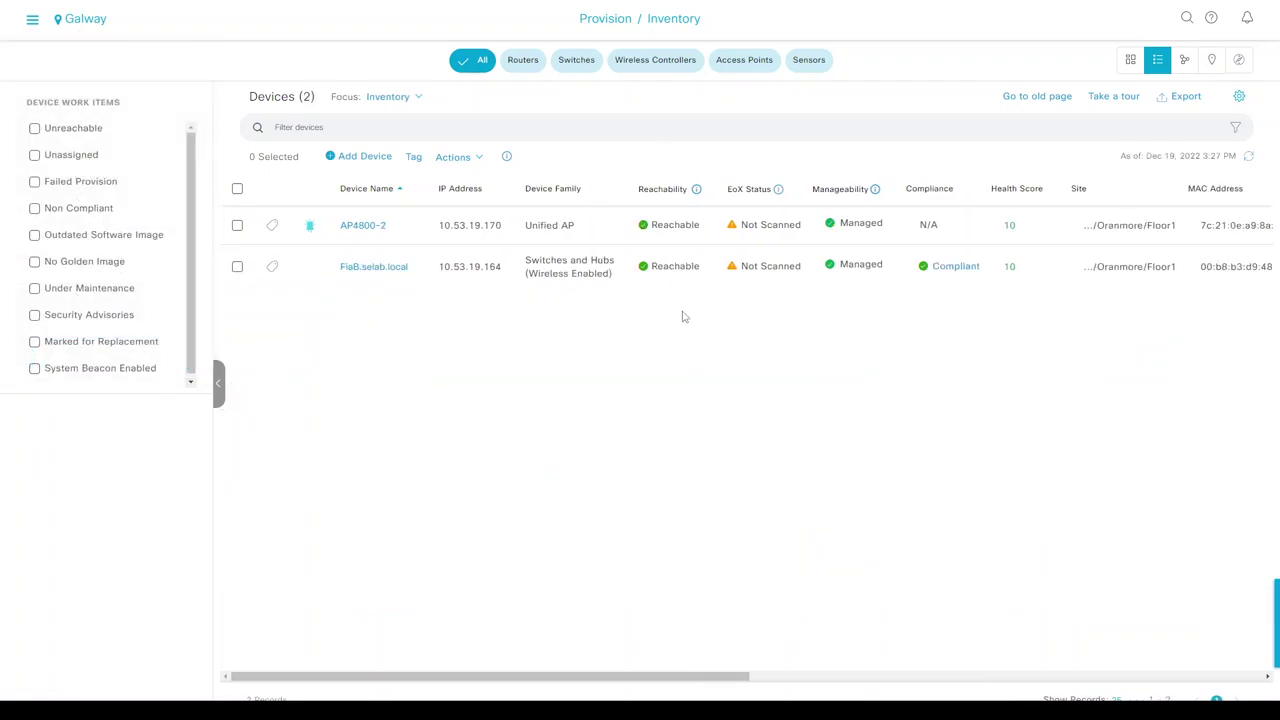
{"action": "key", "text": "alt+Tab"}
{"action": "key", "text": "ctrl+Tab"}
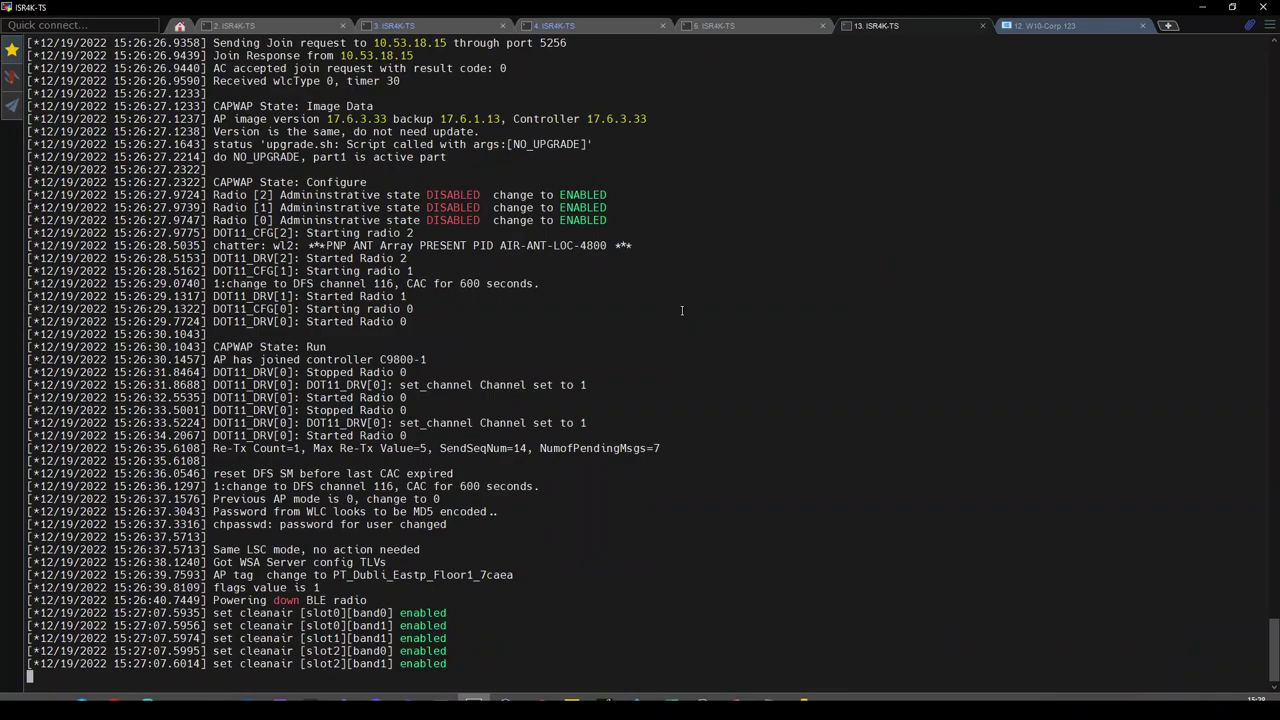
On W10-Corp.123, start a new Brave tab with '10.53.1', then switch to the other Brave window.
{"action": "left_click", "coordinate": [1040, 29]}
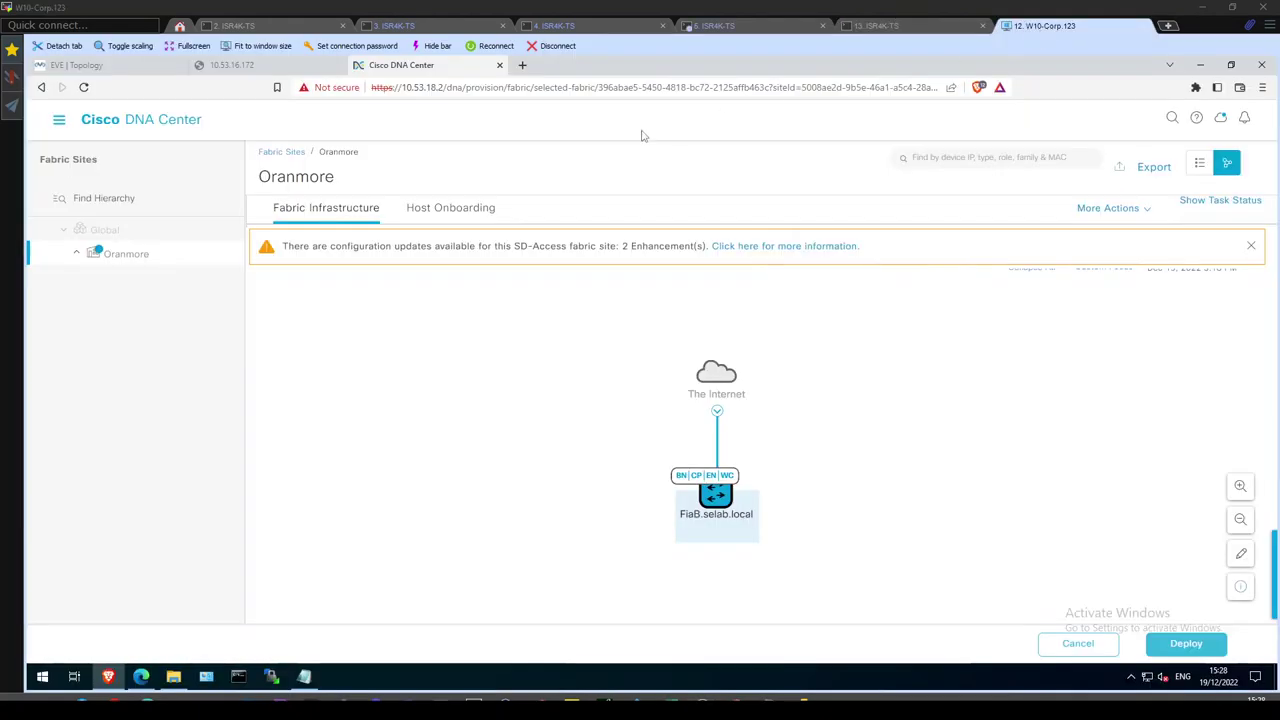
{"action": "left_click", "coordinate": [522, 65]}
{"action": "type", "text": "10.53.1"}
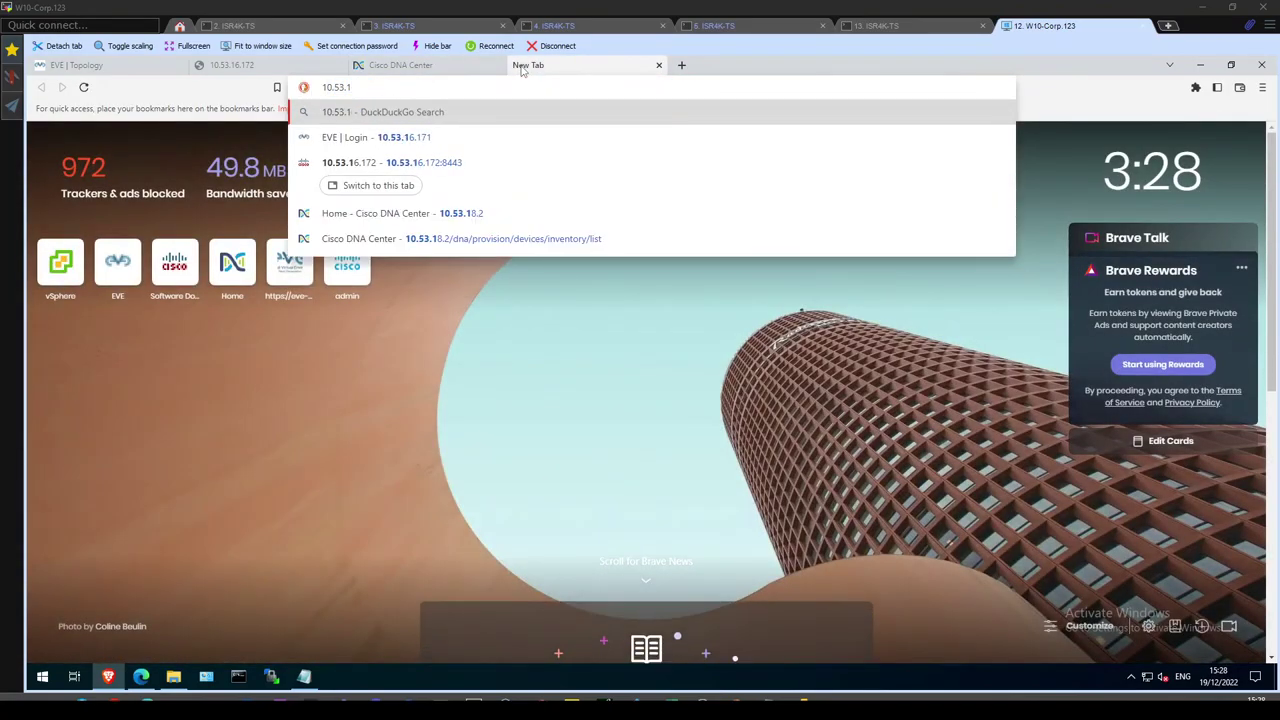
{"action": "mouse_move", "coordinate": [173, 677]}
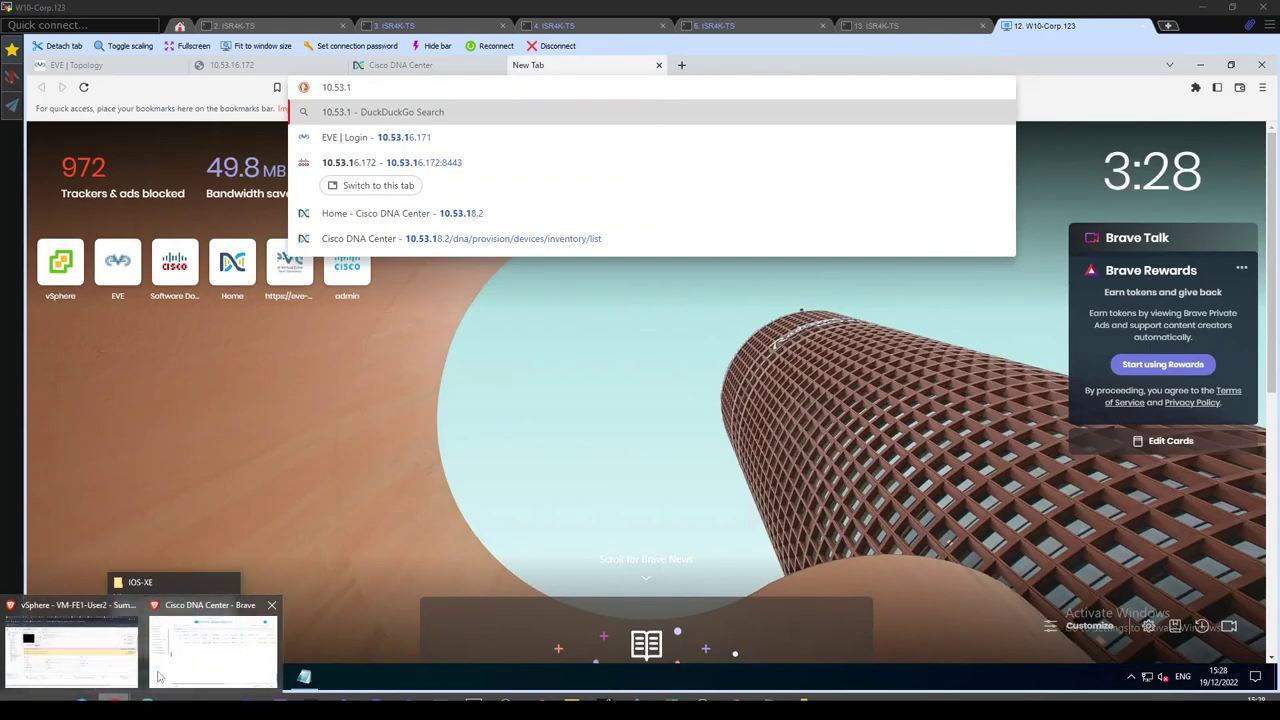
{"action": "left_click", "coordinate": [178, 665]}
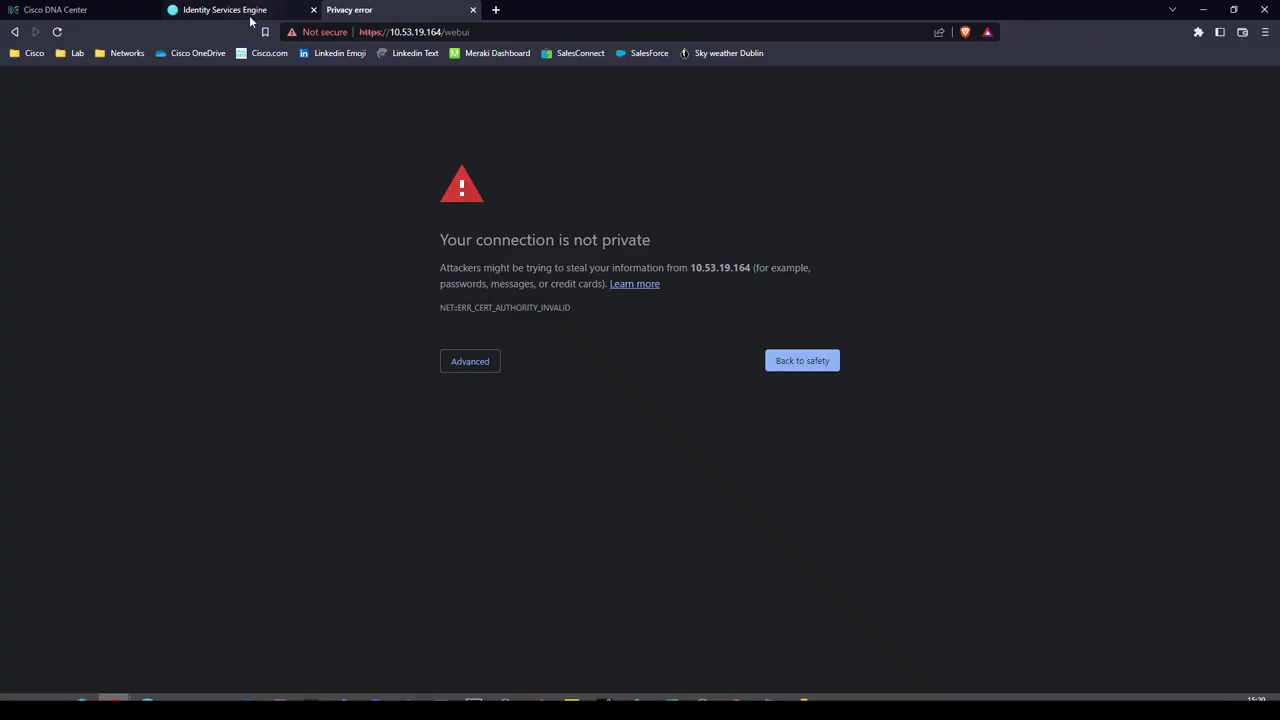
Go fullscreen, bypass the 10.53.19.164 certificate warning, and log in with the controller username and password.
{"action": "key", "text": "F11"}
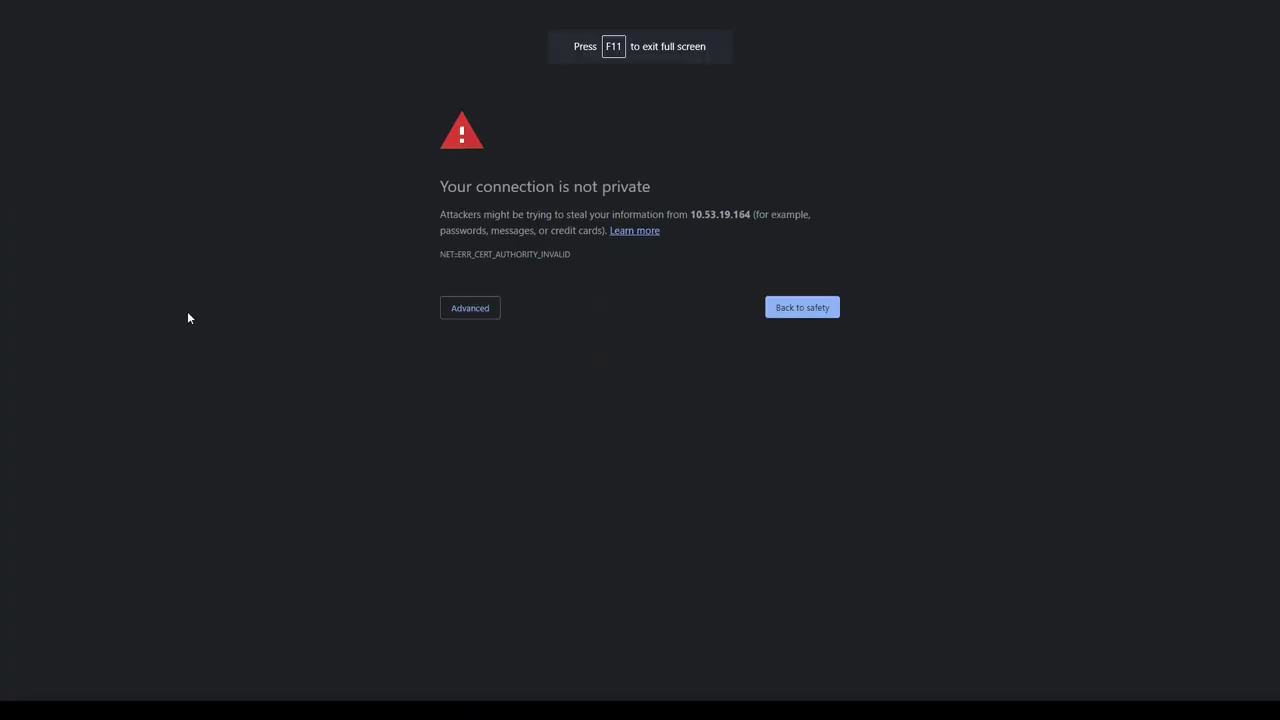
{"action": "left_click", "coordinate": [494, 309]}
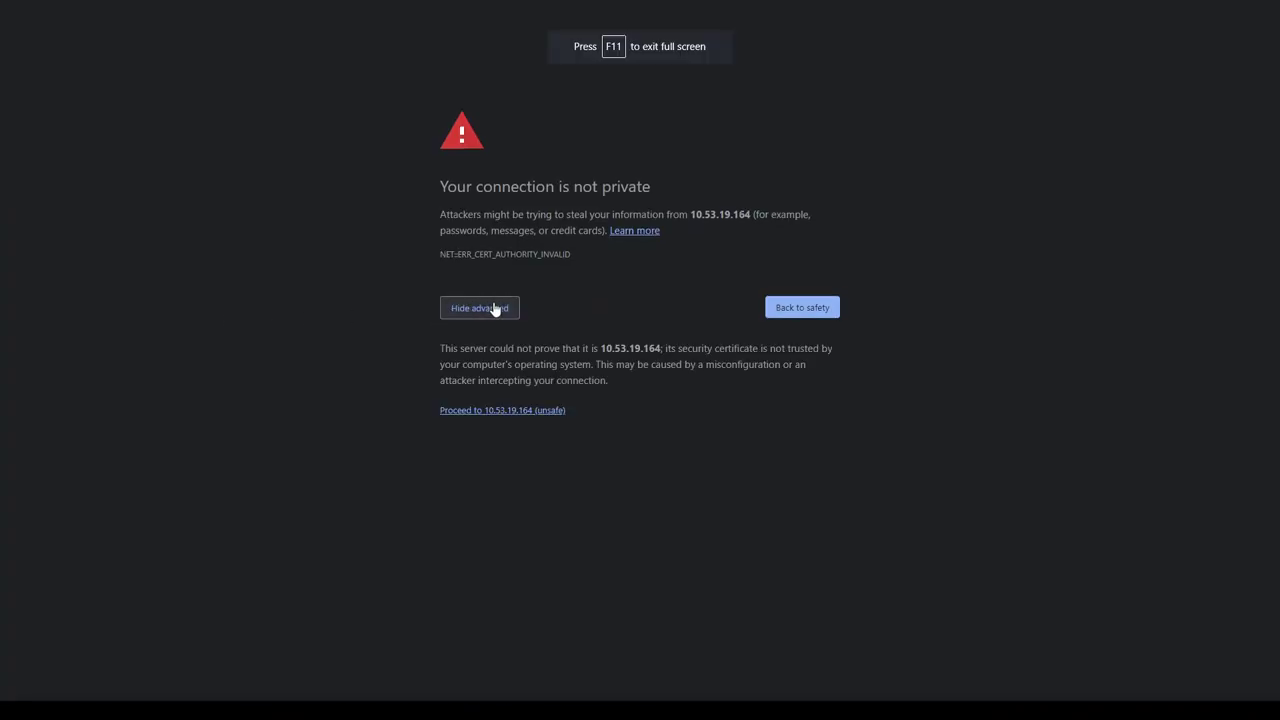
{"action": "left_click", "coordinate": [464, 410]}
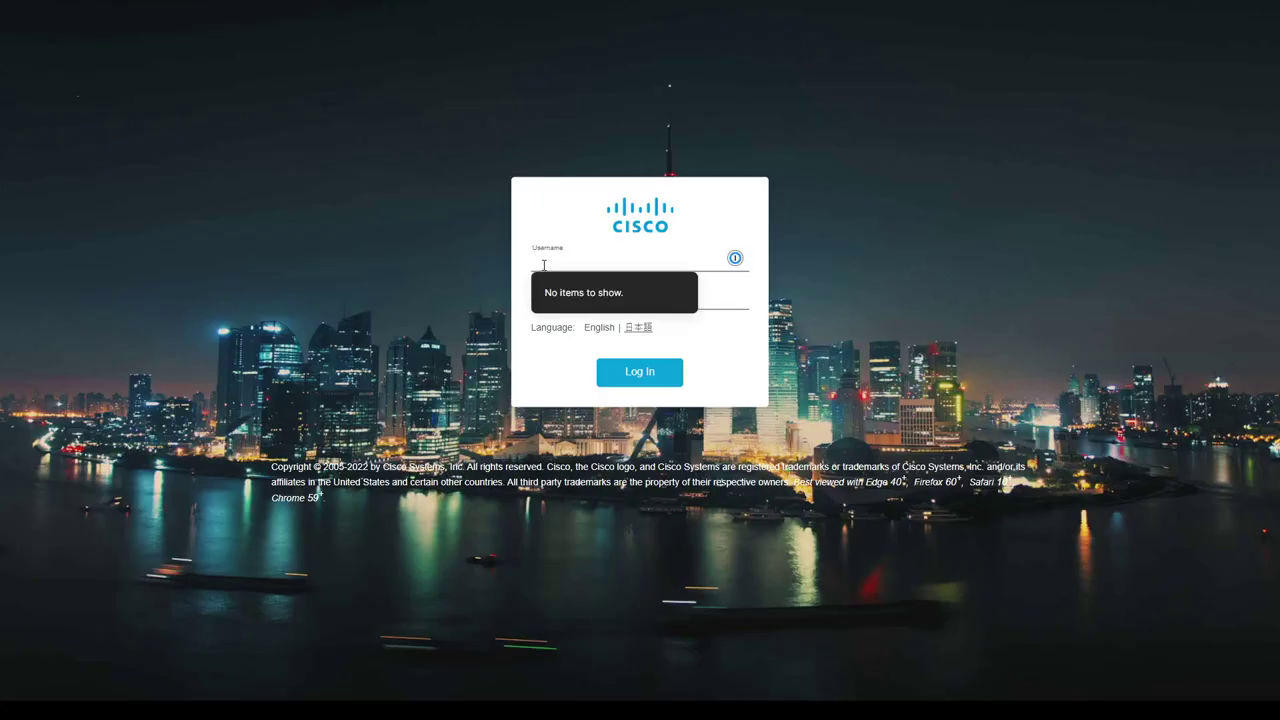
{"action": "type", "text": "dnac"}
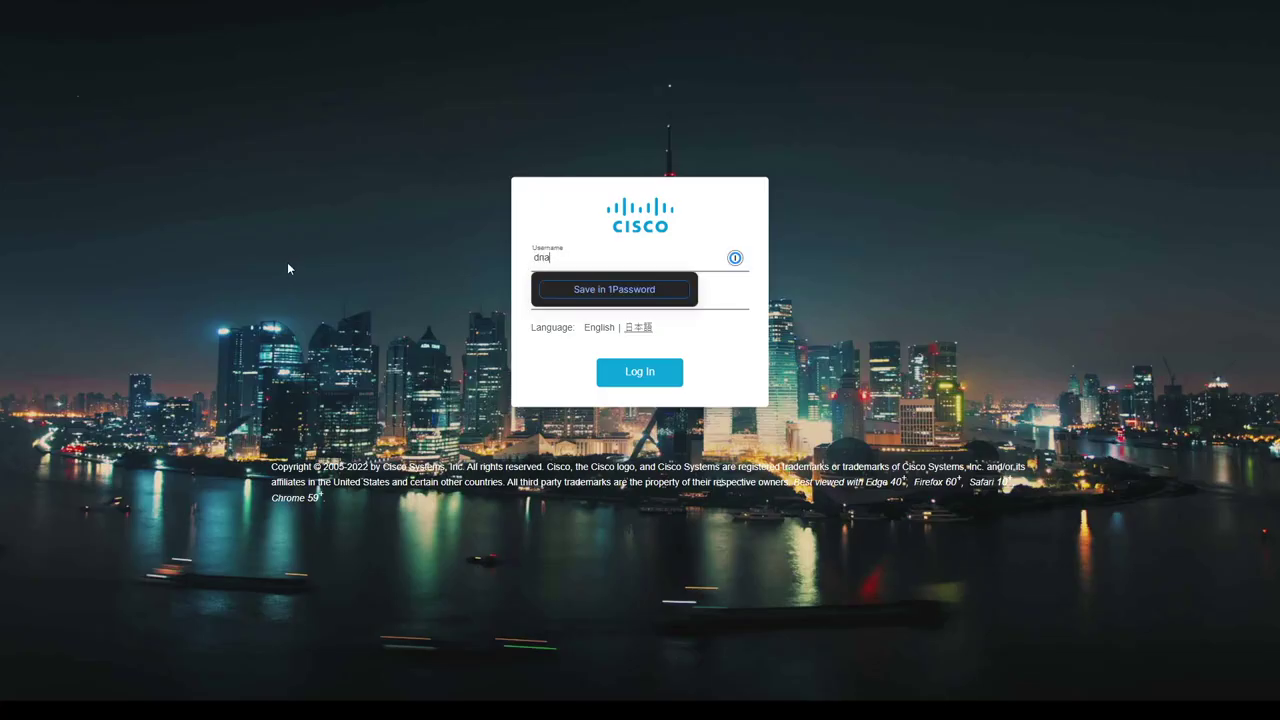
{"action": "key", "text": "Tab"}
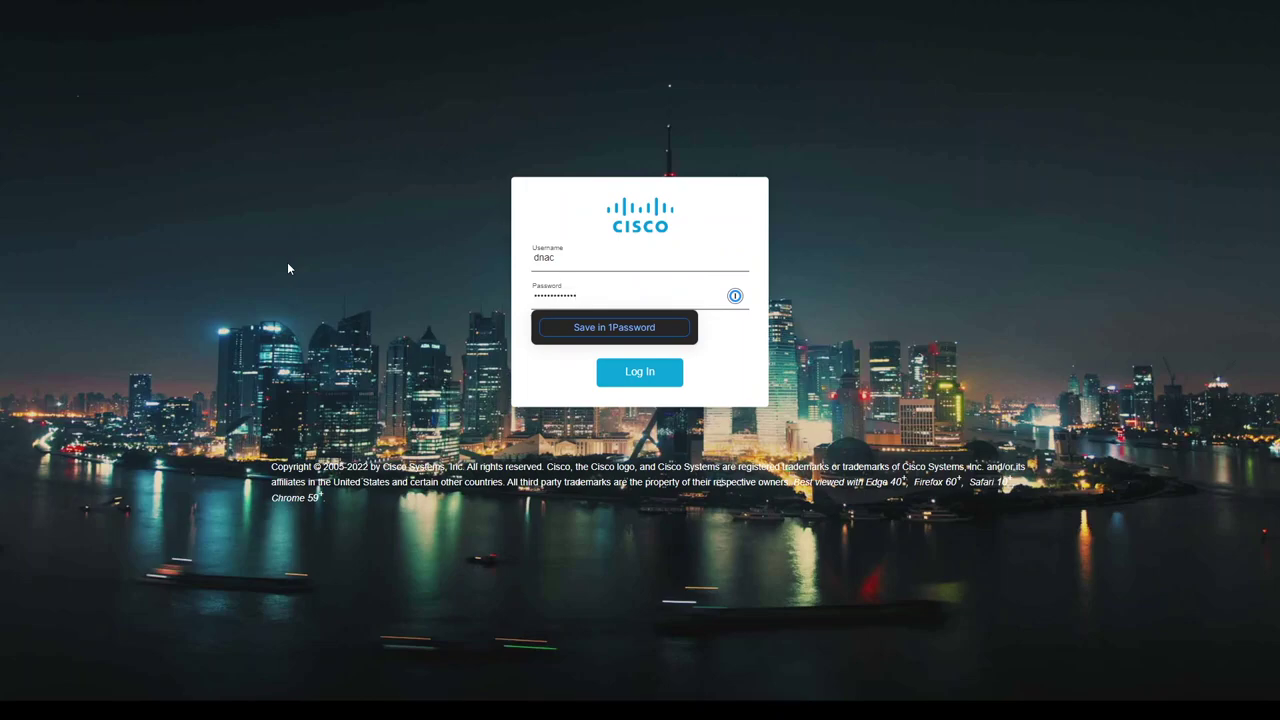
{"action": "left_click", "coordinate": [622, 374]}
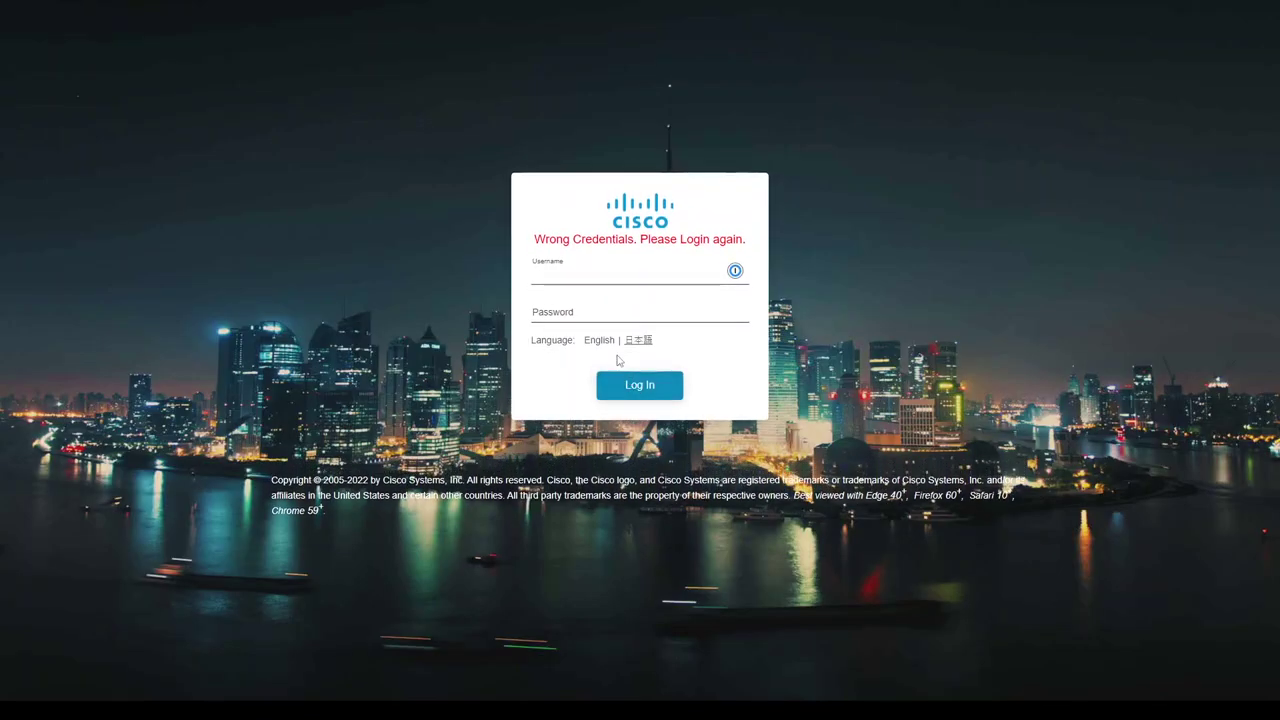
{"action": "type", "text": "dnac"}
{"action": "key", "text": "Tab"}
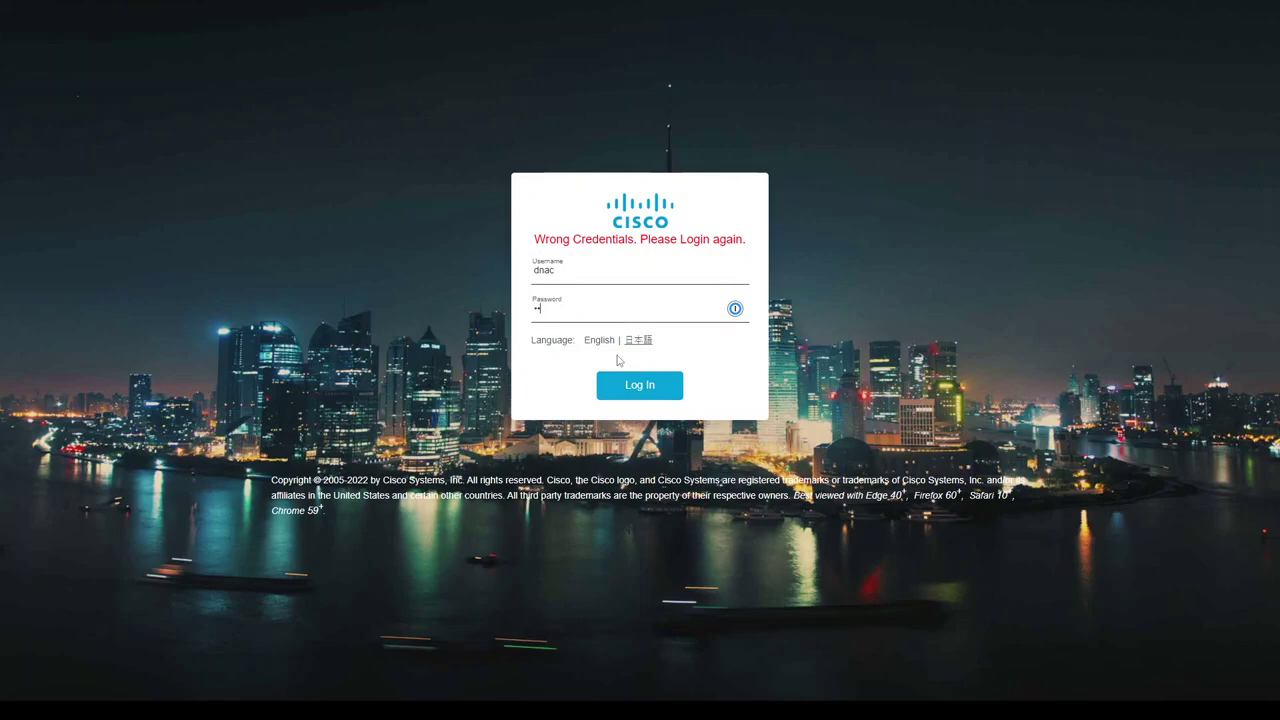
{"action": "type", "text": "••••••••••"}
{"action": "key", "text": "Return"}
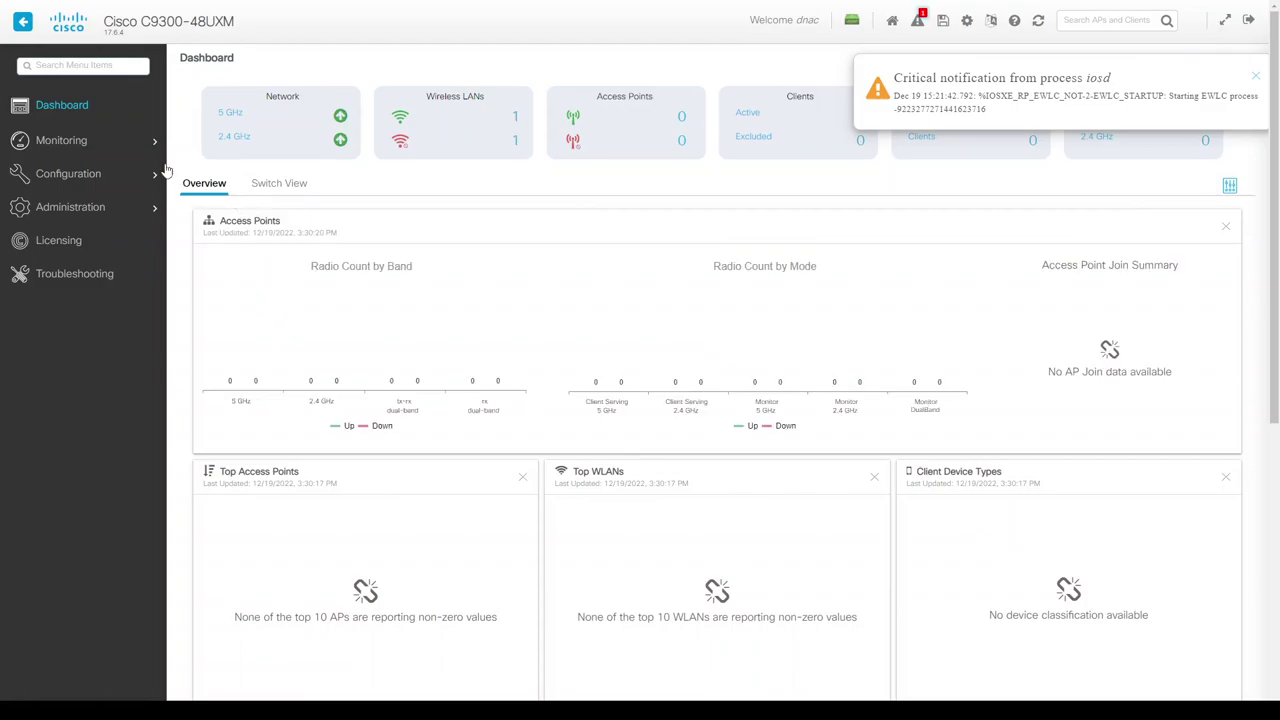
Review the configured WLANs under Configuration > Tags & Profiles > WLANs.
{"action": "mouse_move", "coordinate": [89, 214]}
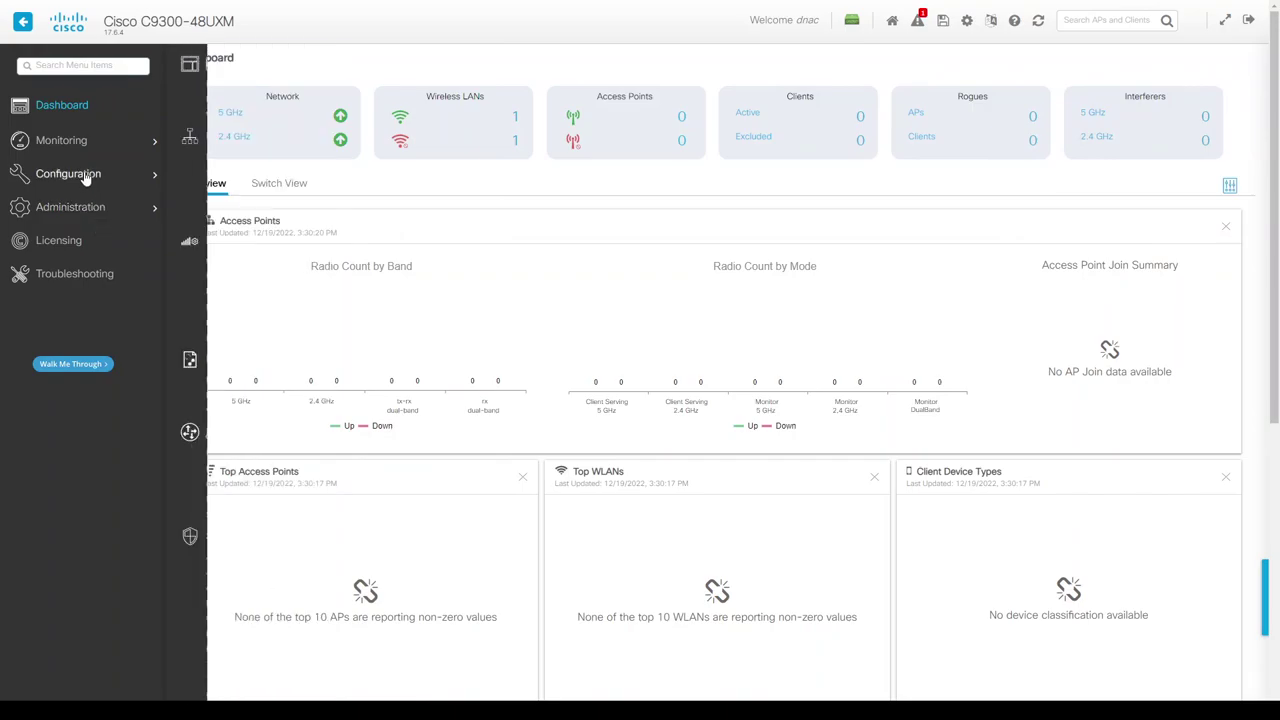
{"action": "mouse_move", "coordinate": [87, 177]}
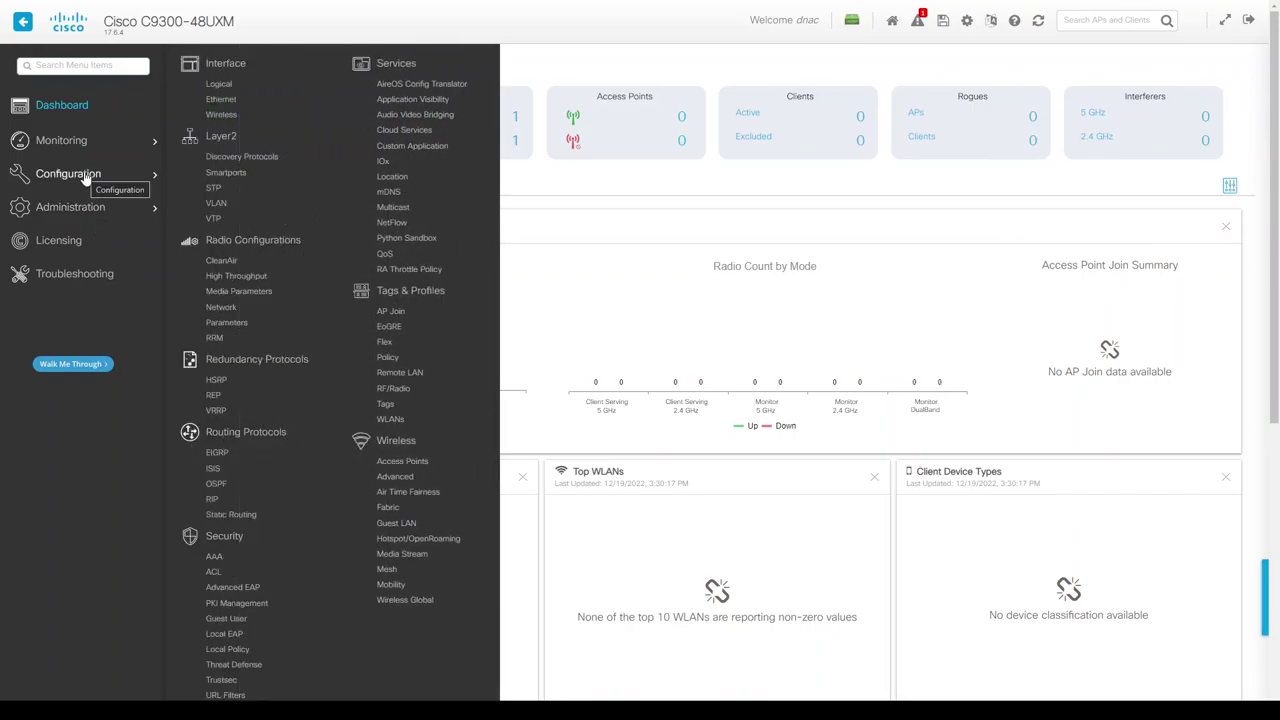
{"action": "left_click", "coordinate": [389, 419]}
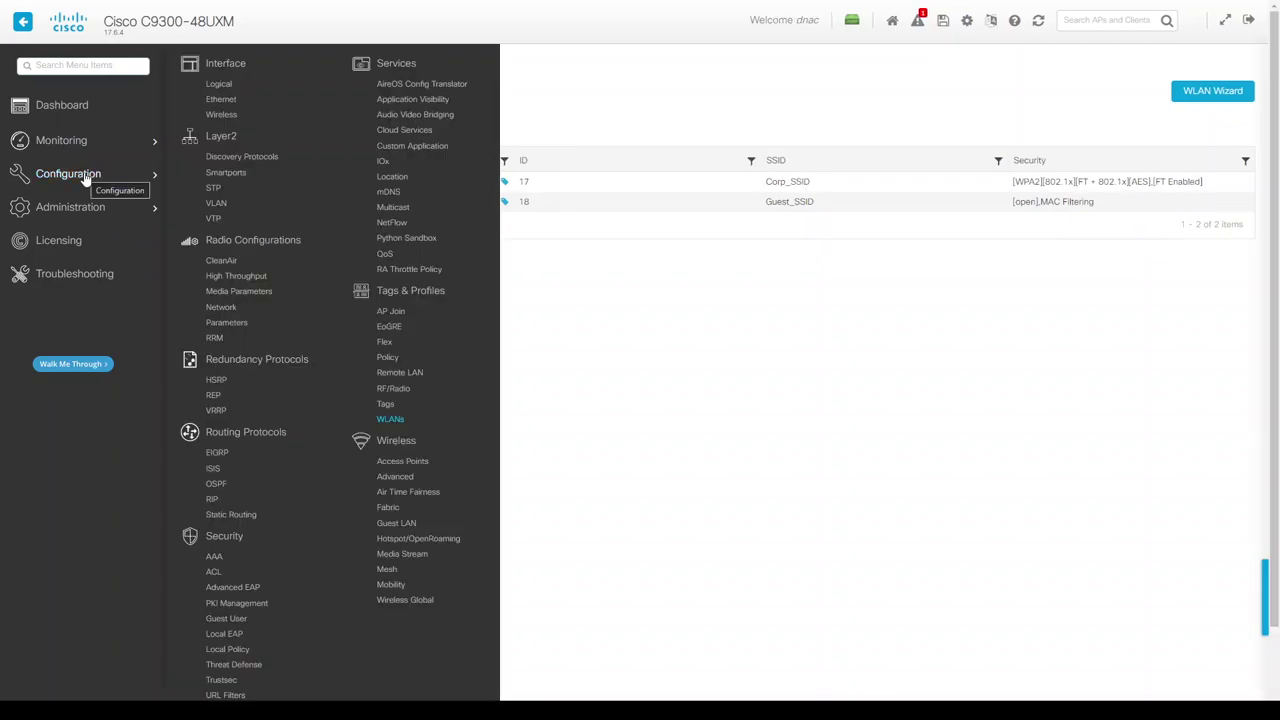
Bring up Monitoring > Wireless > AP Statistics, which lists zero joined access points.
{"action": "mouse_move", "coordinate": [71, 142]}
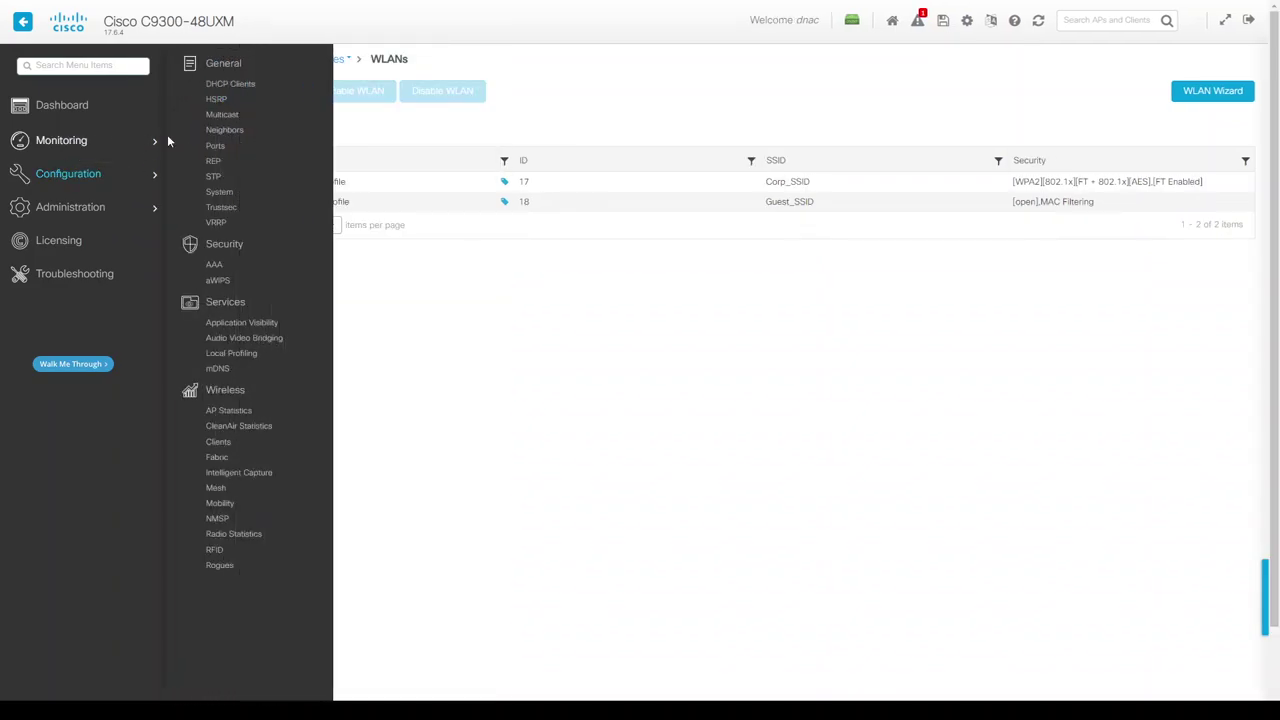
{"action": "left_click", "coordinate": [237, 410]}
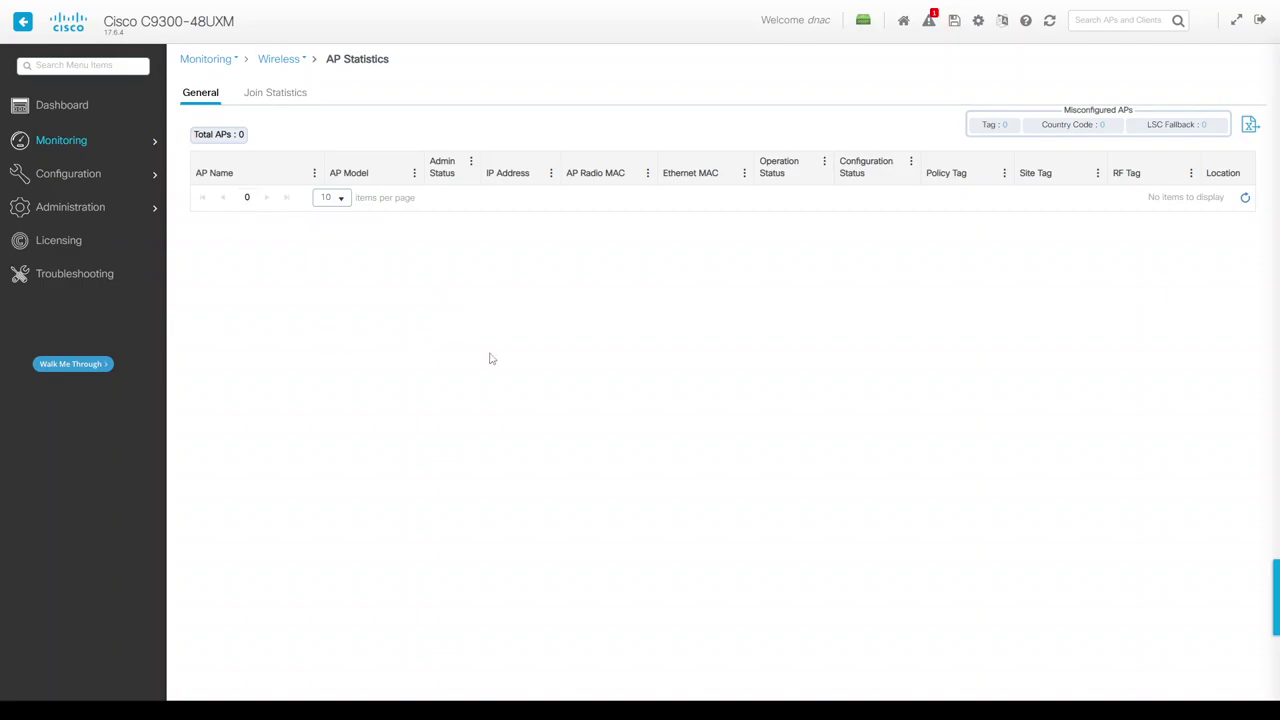
{"action": "key", "text": "ctrl+Tab"}
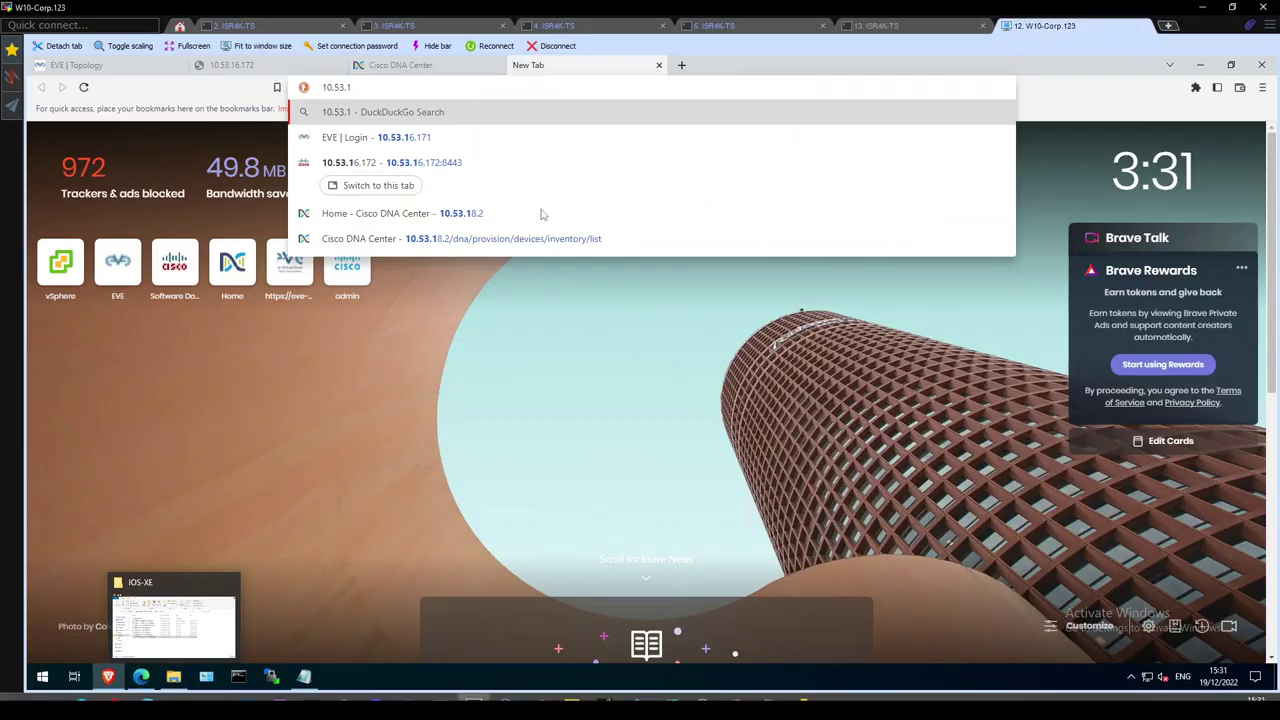
On the FiaB switch console, run 'sh authentication sess int te1/0/37 det'.
{"action": "left_click", "coordinate": [885, 25]}
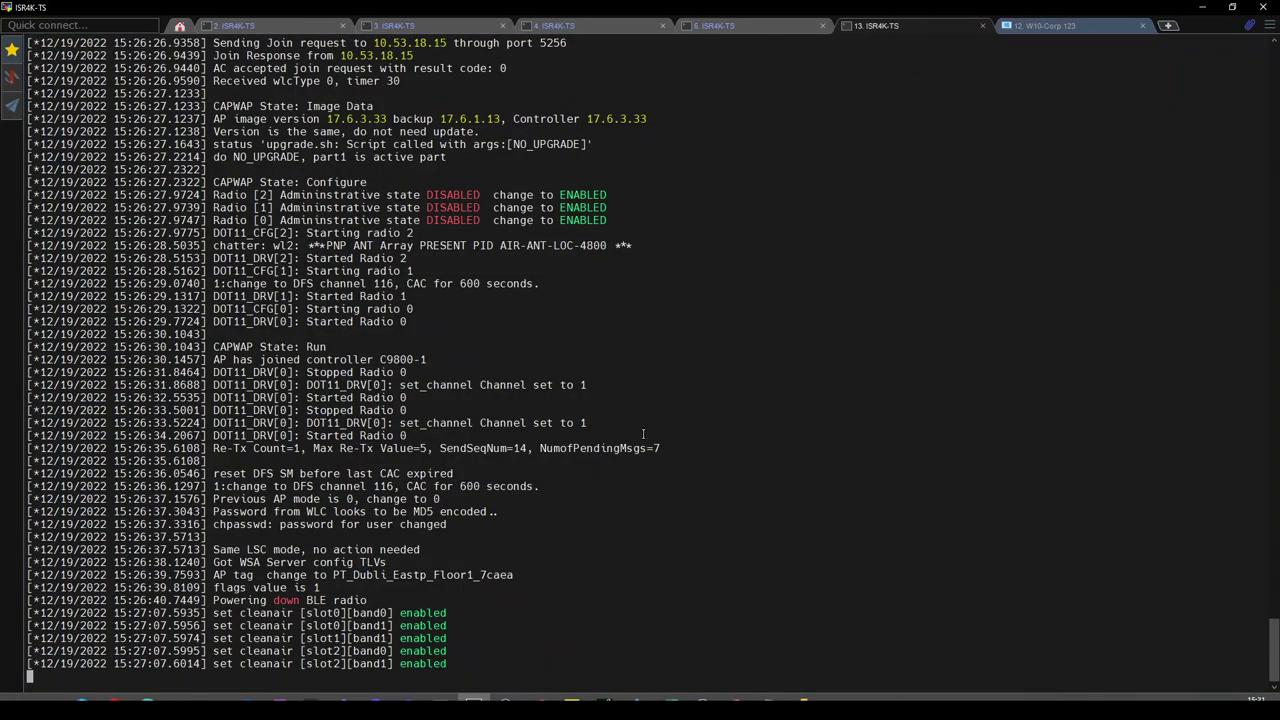
{"action": "left_click", "coordinate": [747, 26]}
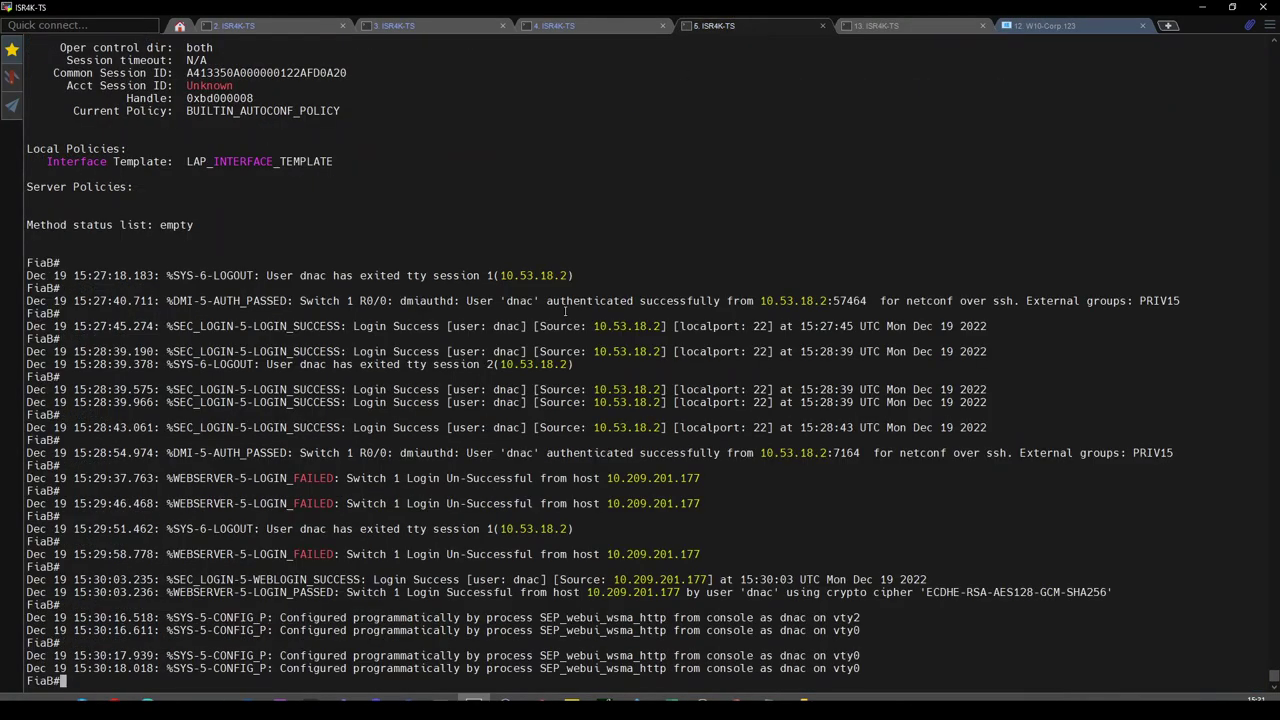
{"action": "key", "text": "Return"}
{"action": "type", "text": "sh authentication sess int te1/0/37 det"}
{"action": "key", "text": "Return"}
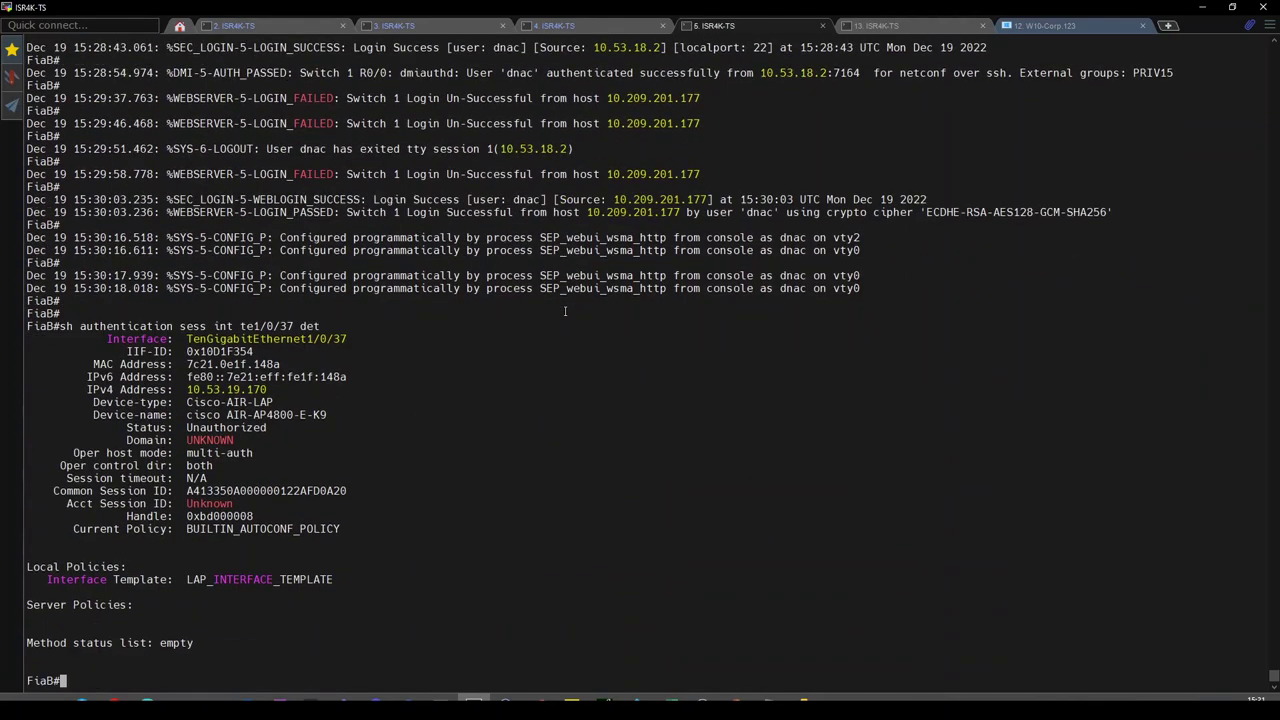
Enter 'conf t' and compare the te1/0/37 and te1/0/38 interface configurations.
{"action": "key", "text": "Up"}
{"action": "key", "text": "Down"}
{"action": "type", "text": "conf t"}
{"action": "key", "text": "Return"}
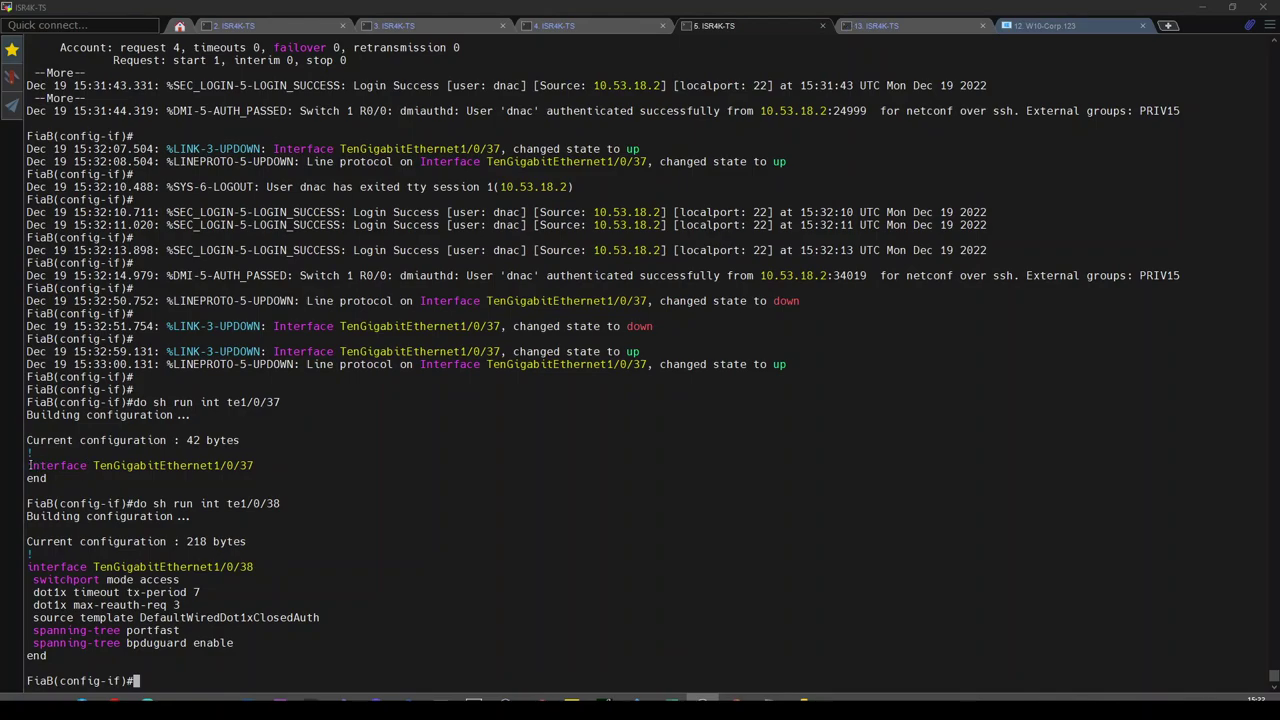
{"action": "left_click_drag", "start_coordinate": [28, 465], "coordinate": [246, 478]}
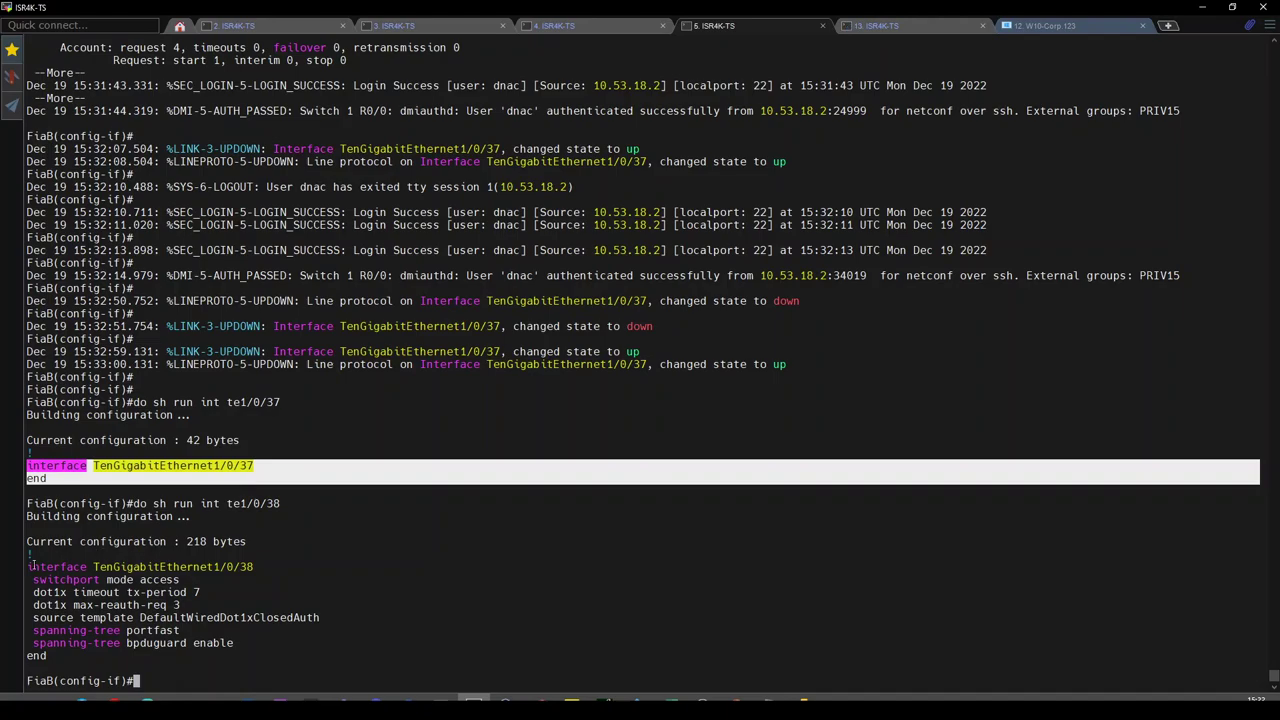
{"action": "left_click_drag", "start_coordinate": [28, 566], "coordinate": [216, 650]}
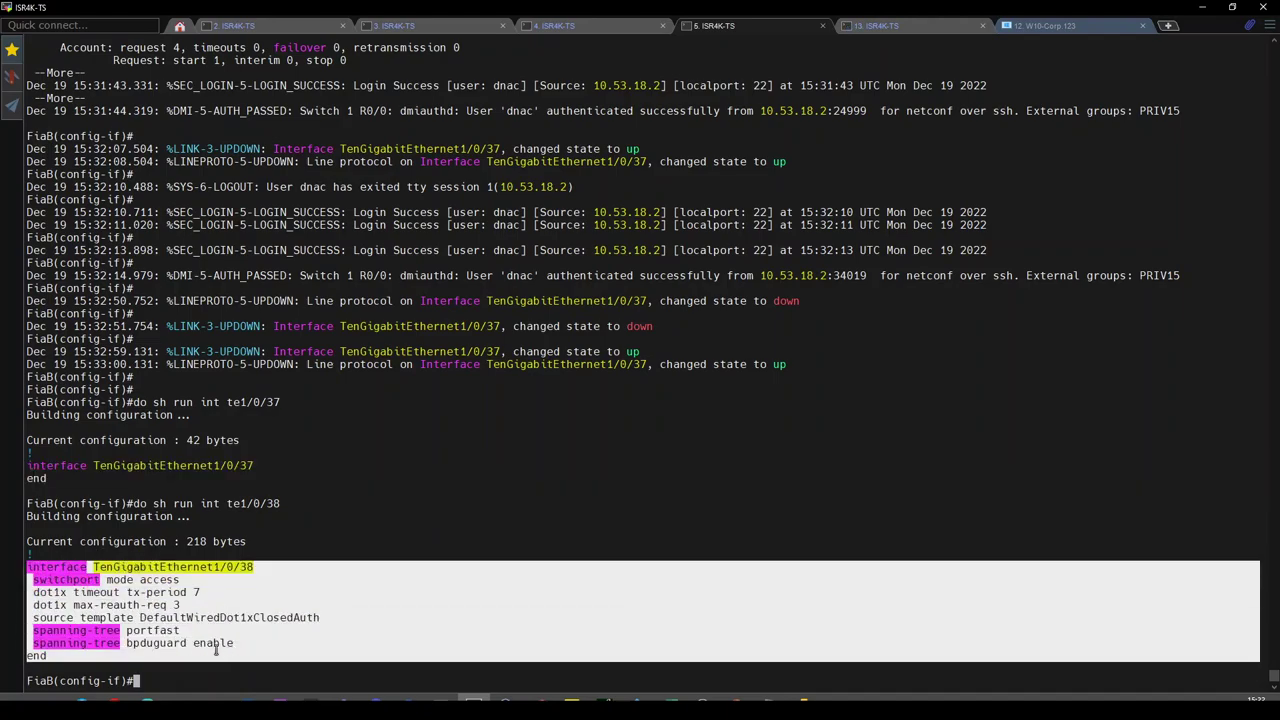
{"action": "mouse_move", "coordinate": [115, 700]}
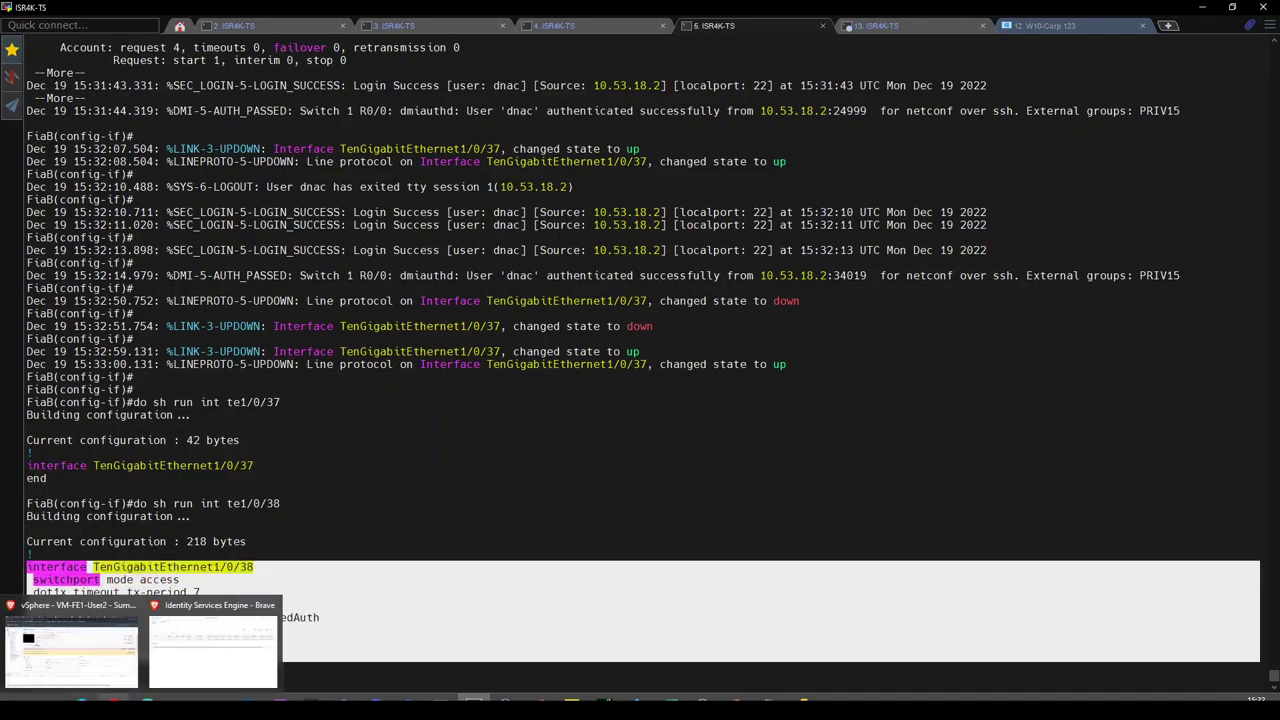
{"action": "left_click", "coordinate": [197, 677]}
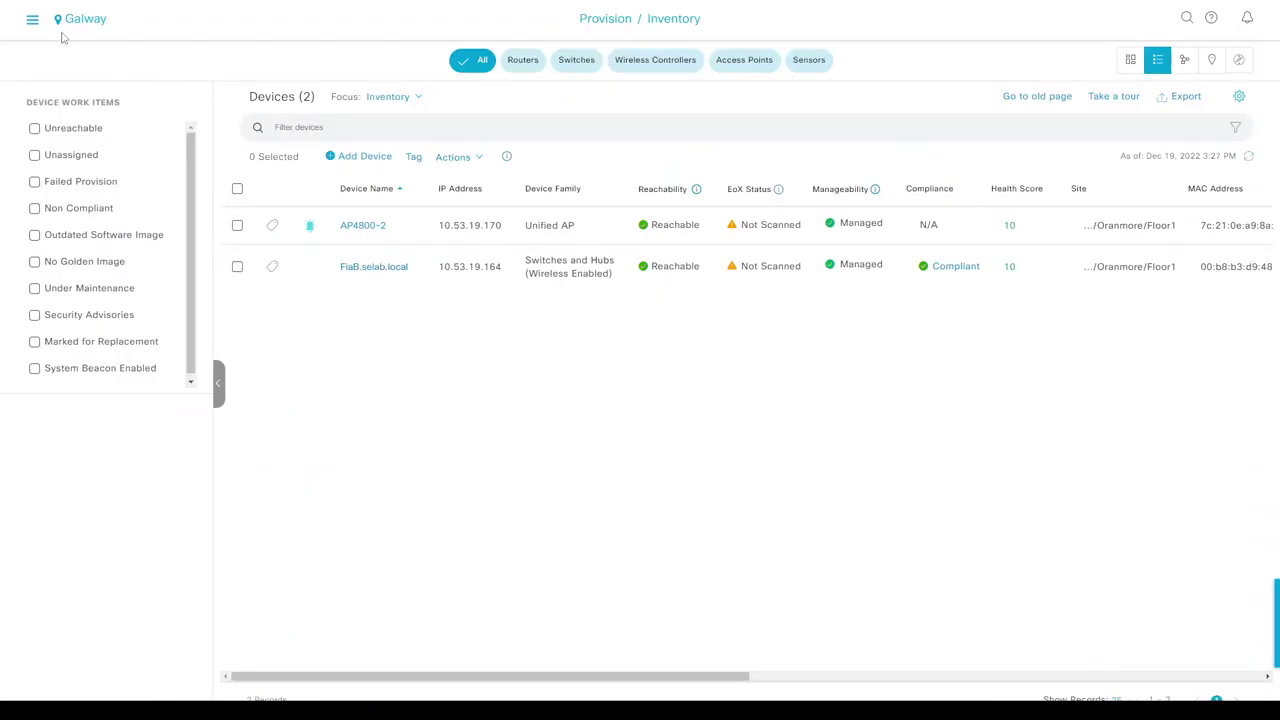
Open the Oranmore fabric topology and check FiaB.selab.local's BN, CP, EN and WC roles.
{"action": "left_click", "coordinate": [32, 19]}
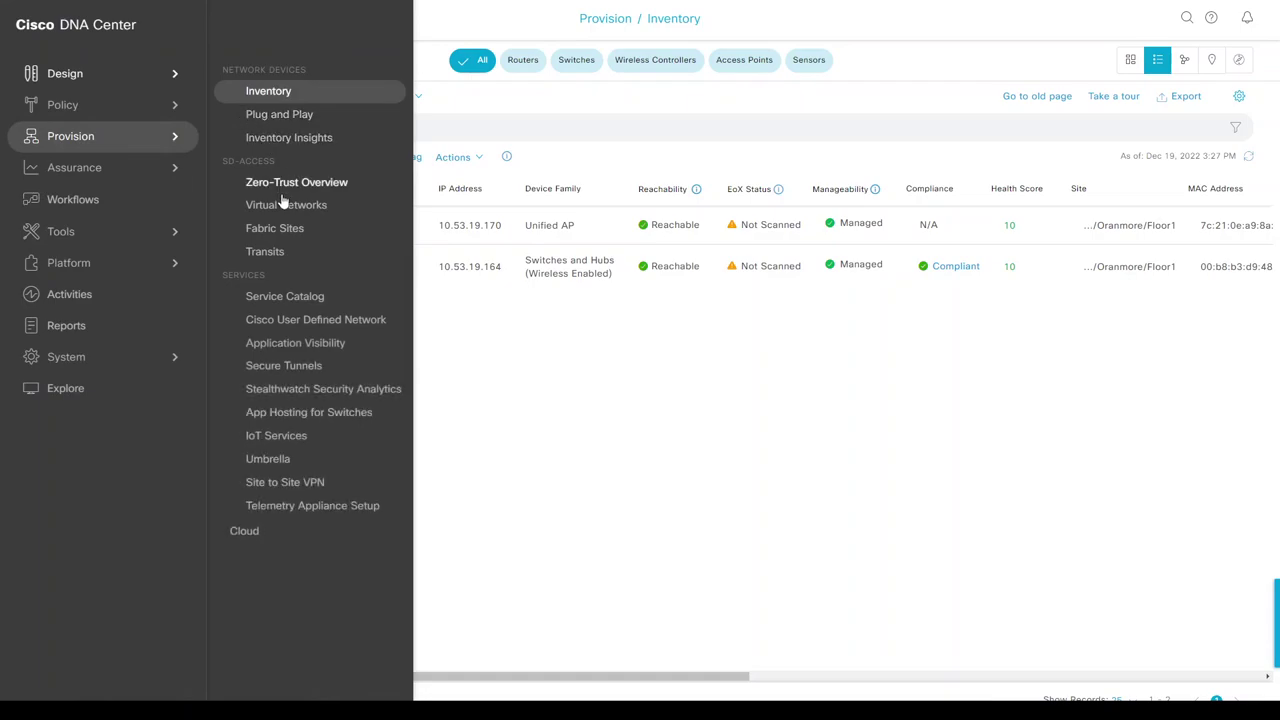
{"action": "left_click", "coordinate": [282, 228]}
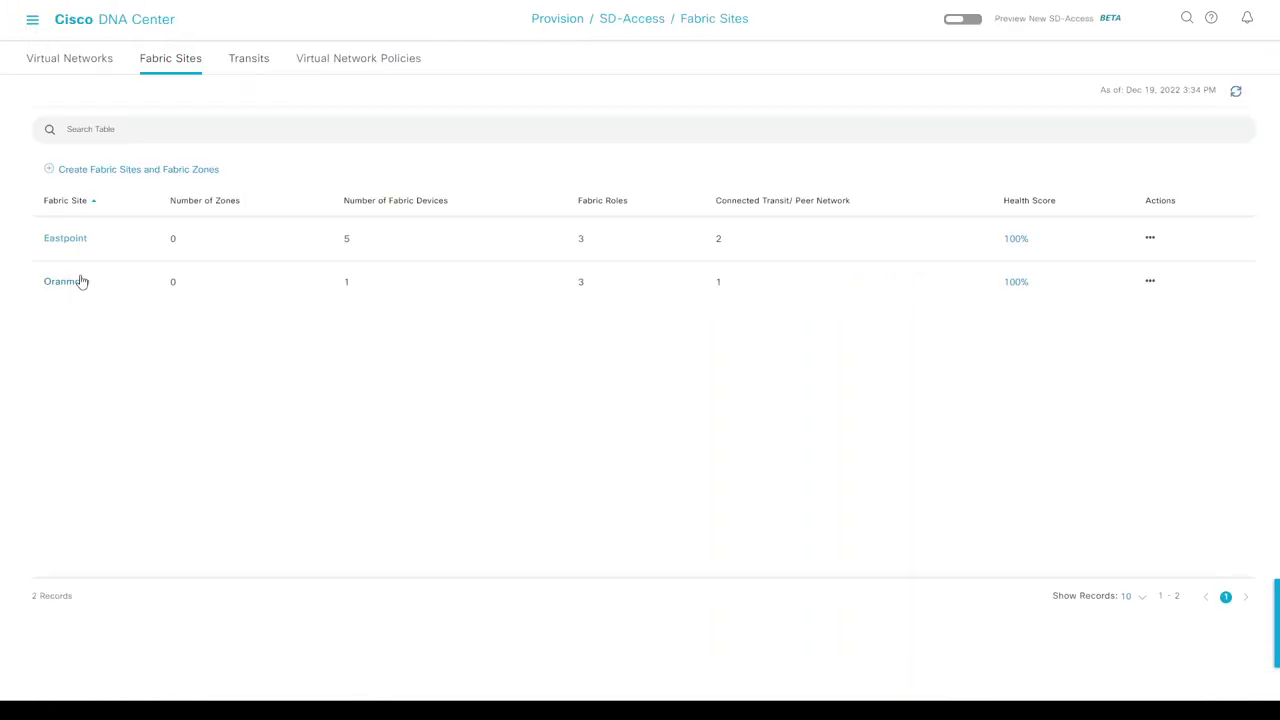
{"action": "left_click", "coordinate": [82, 281]}
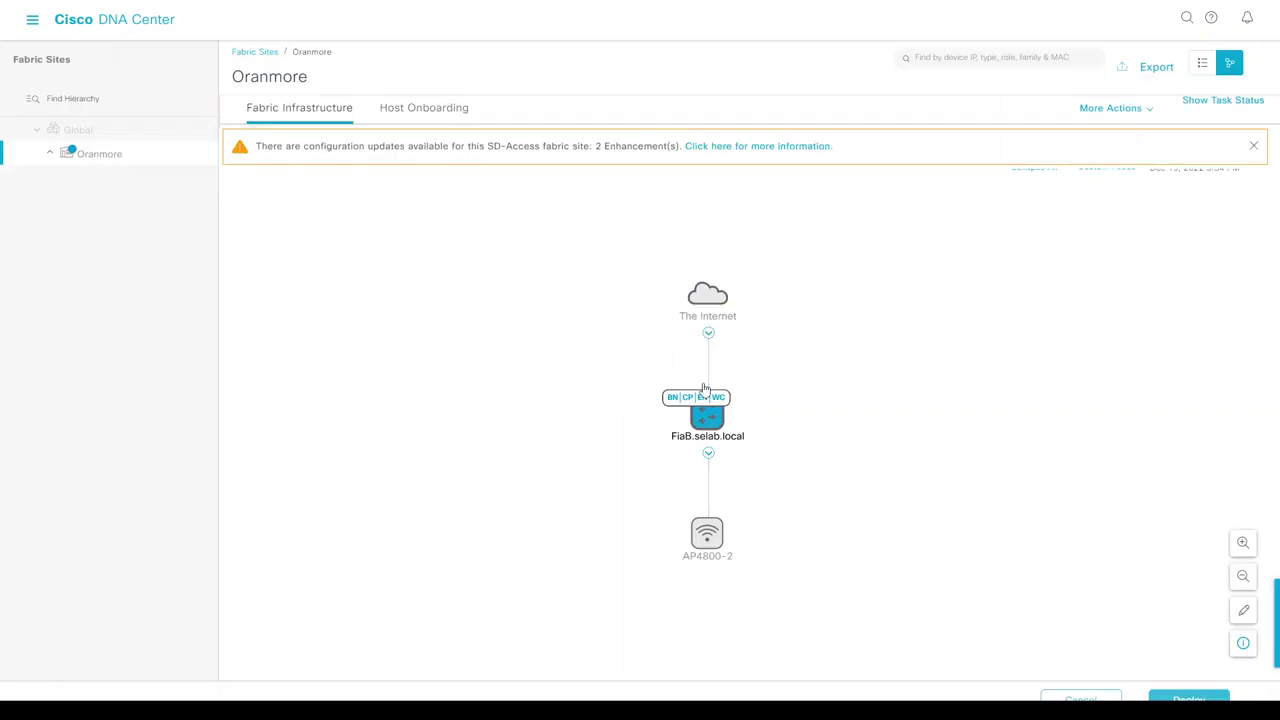
{"action": "left_click", "coordinate": [704, 418]}
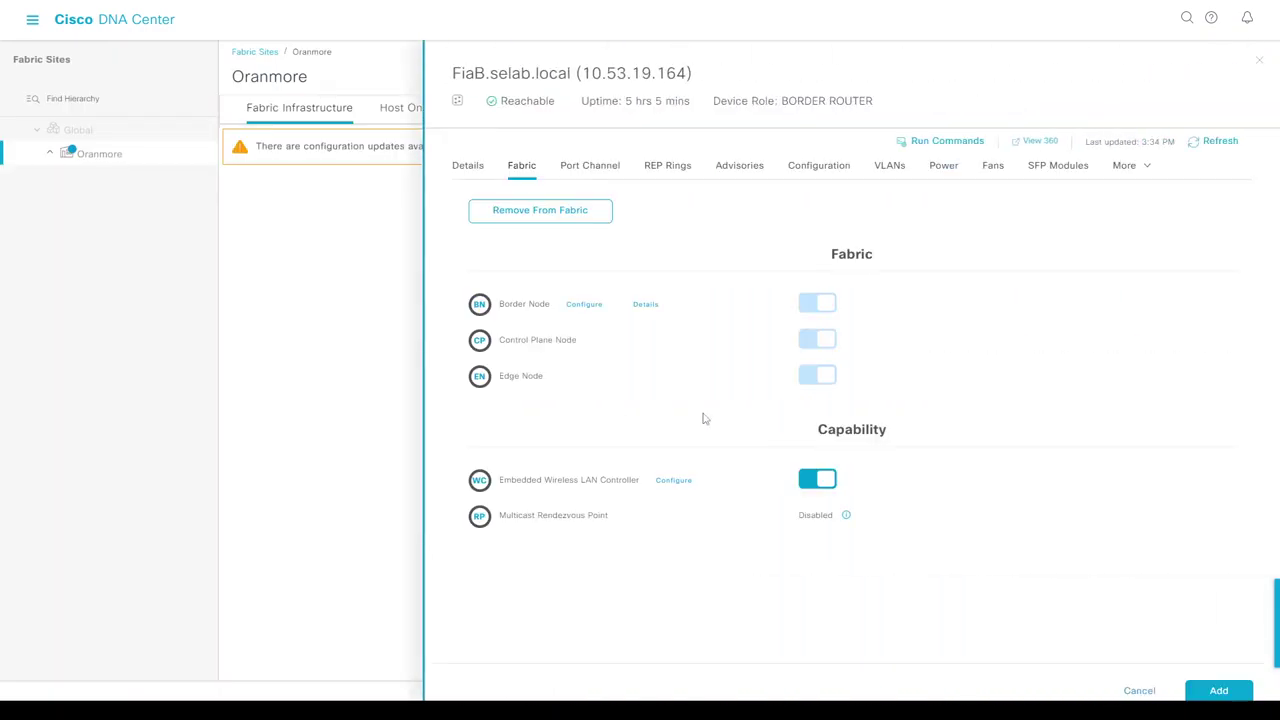
{"action": "left_click", "coordinate": [1136, 690]}
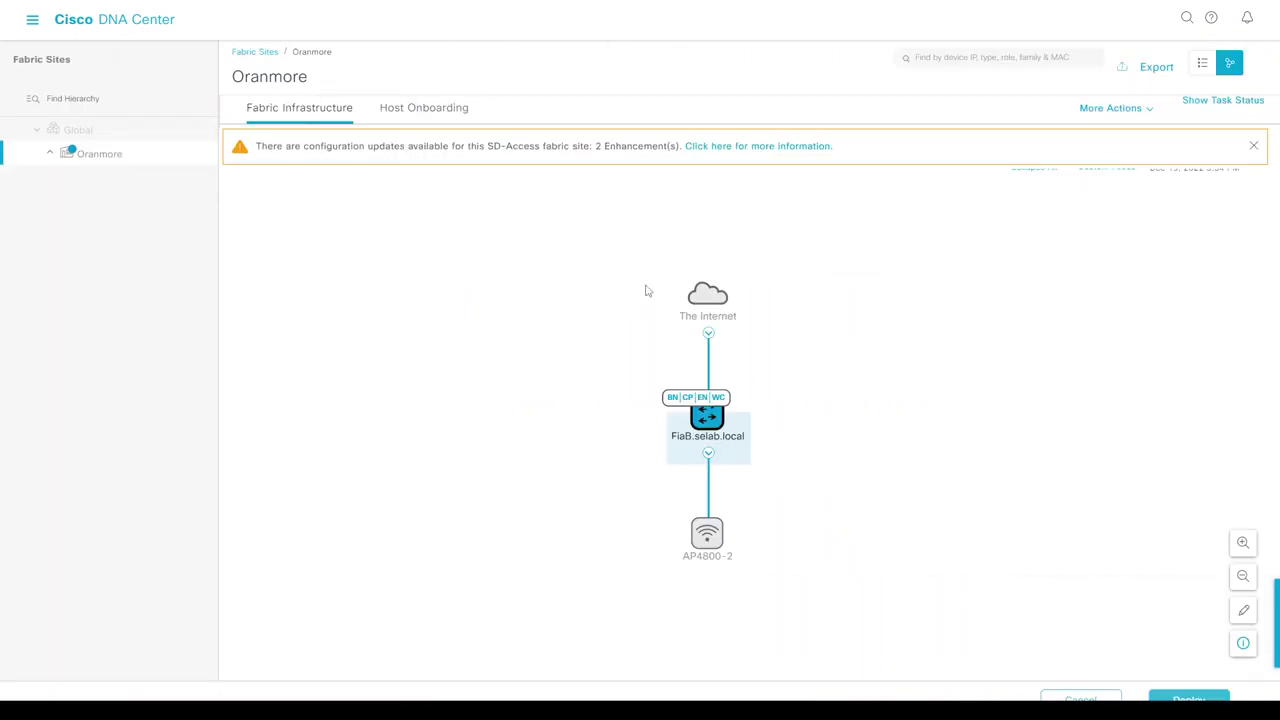
In Host Onboarding Port Assignment, make TenGigabitEthernet1/0/37 an access point port with Closed Authentication.
{"action": "left_click", "coordinate": [410, 109]}
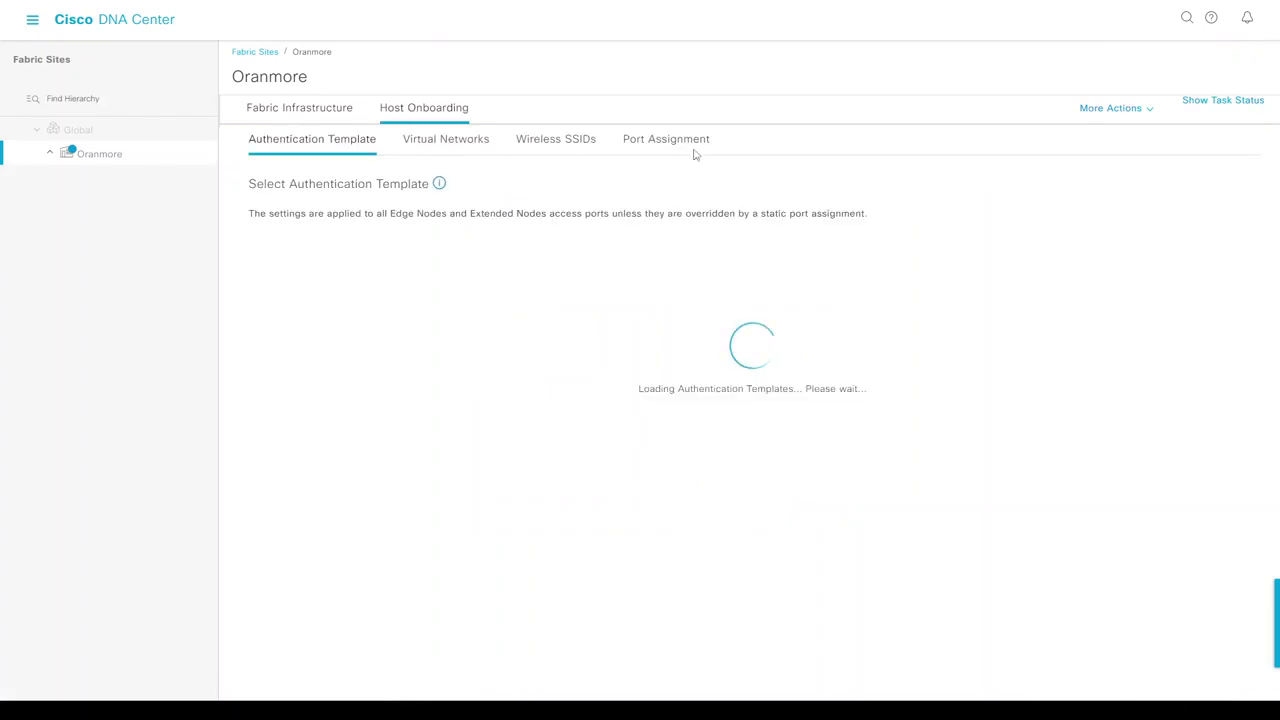
{"action": "left_click", "coordinate": [662, 140]}
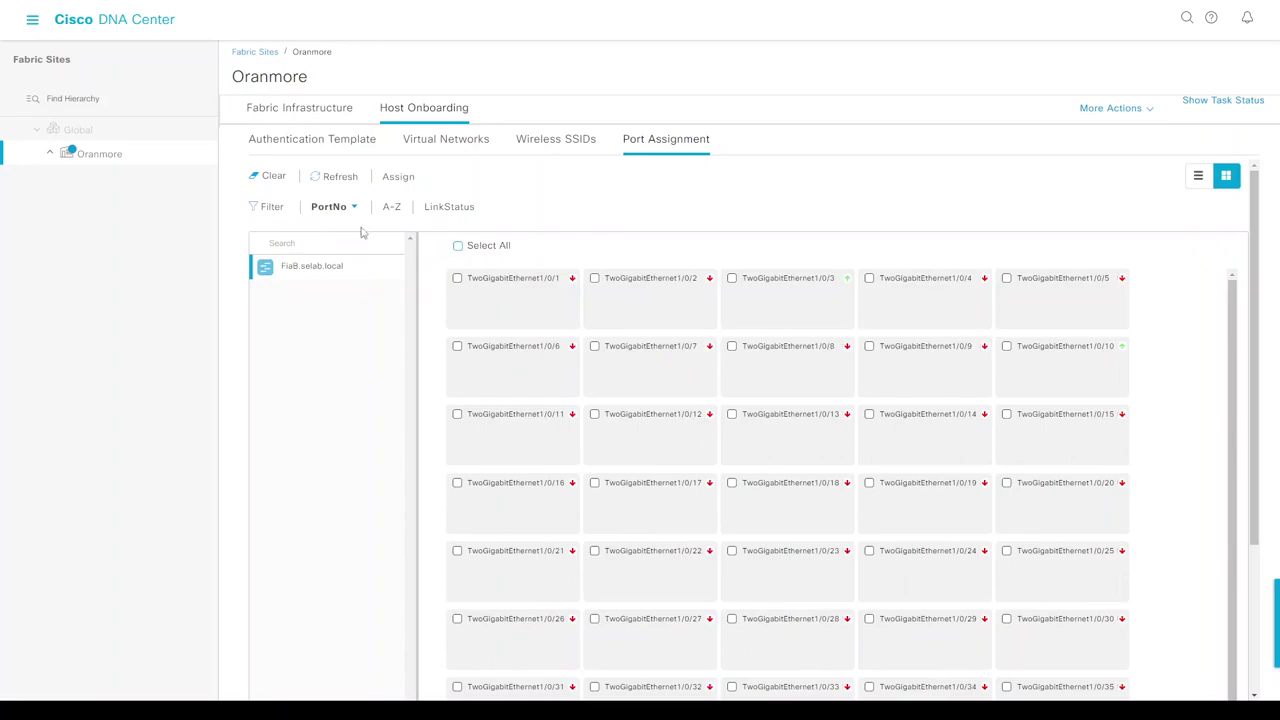
{"action": "left_click", "coordinate": [436, 210]}
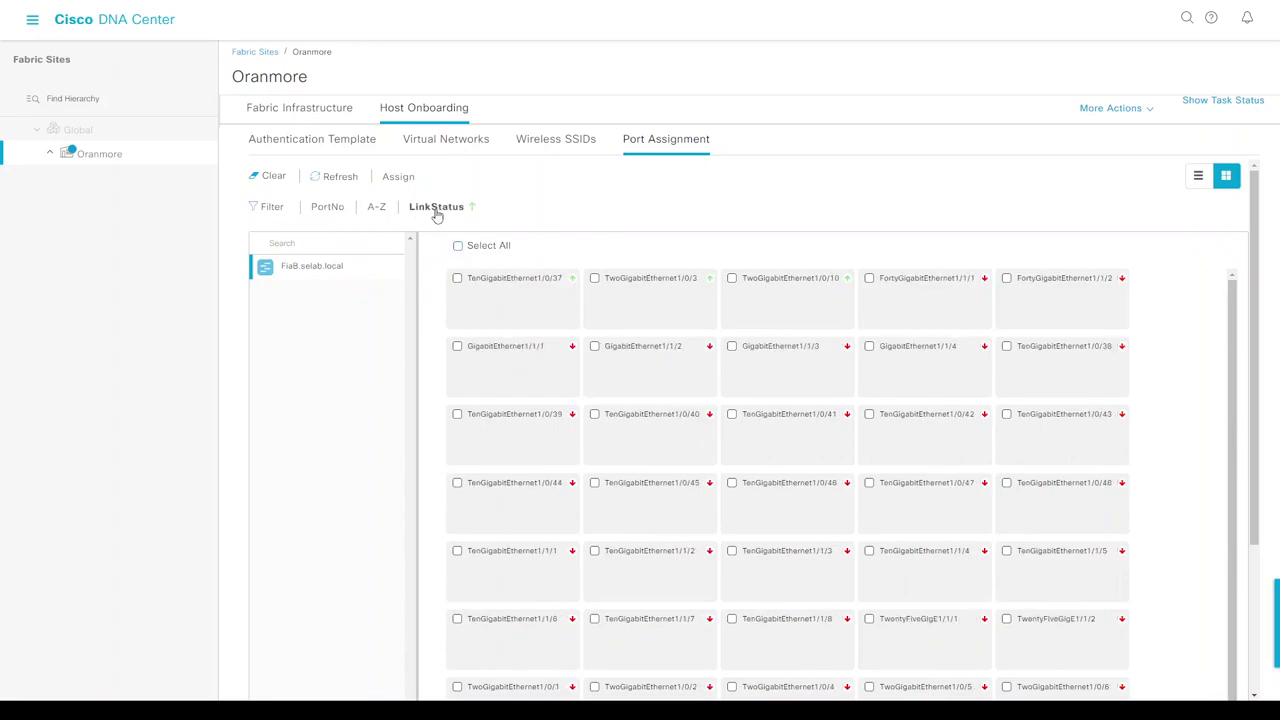
{"action": "left_click", "coordinate": [456, 286]}
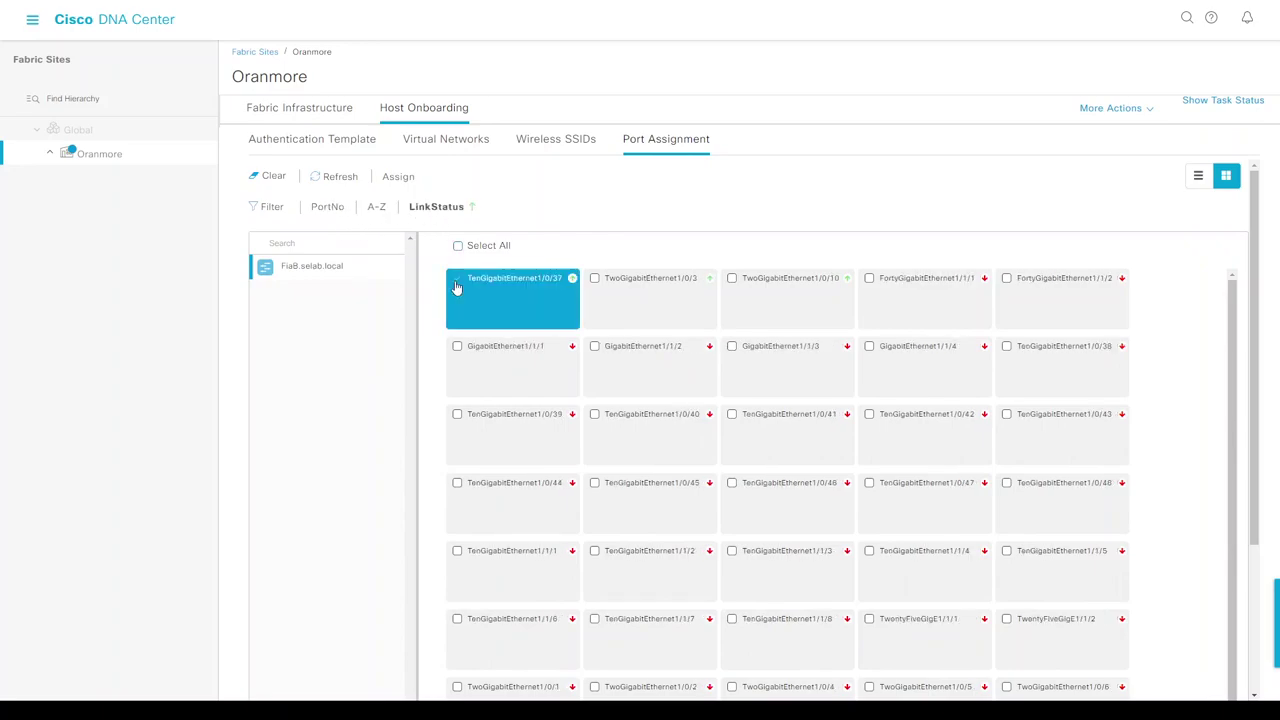
{"action": "left_click", "coordinate": [397, 178]}
{"action": "left_click", "coordinate": [875, 143]}
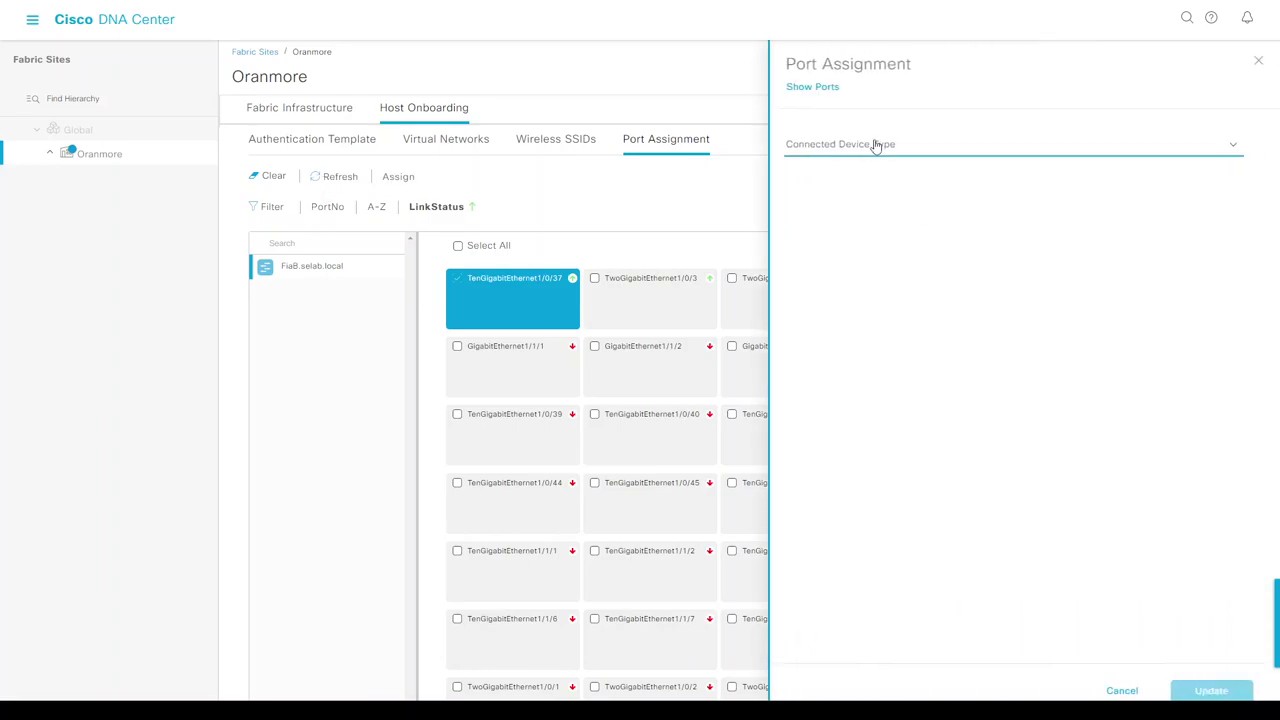
{"action": "left_click", "coordinate": [843, 230]}
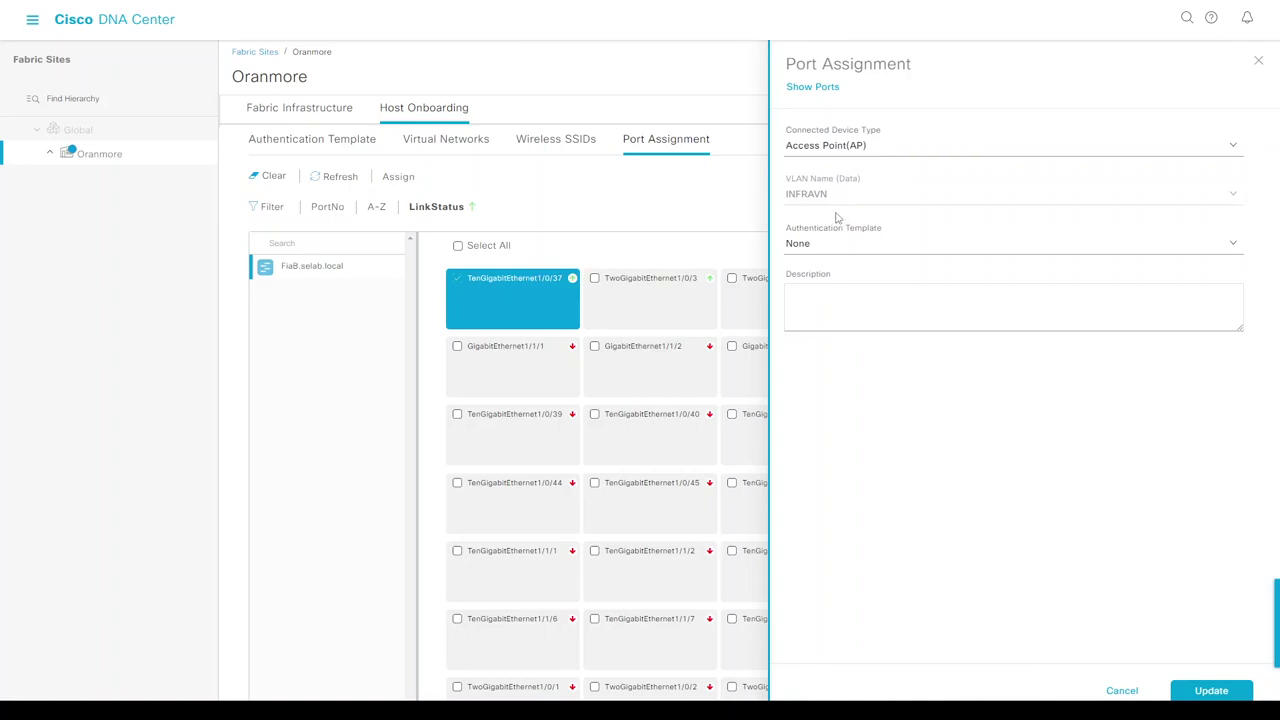
{"action": "left_click", "coordinate": [834, 250]}
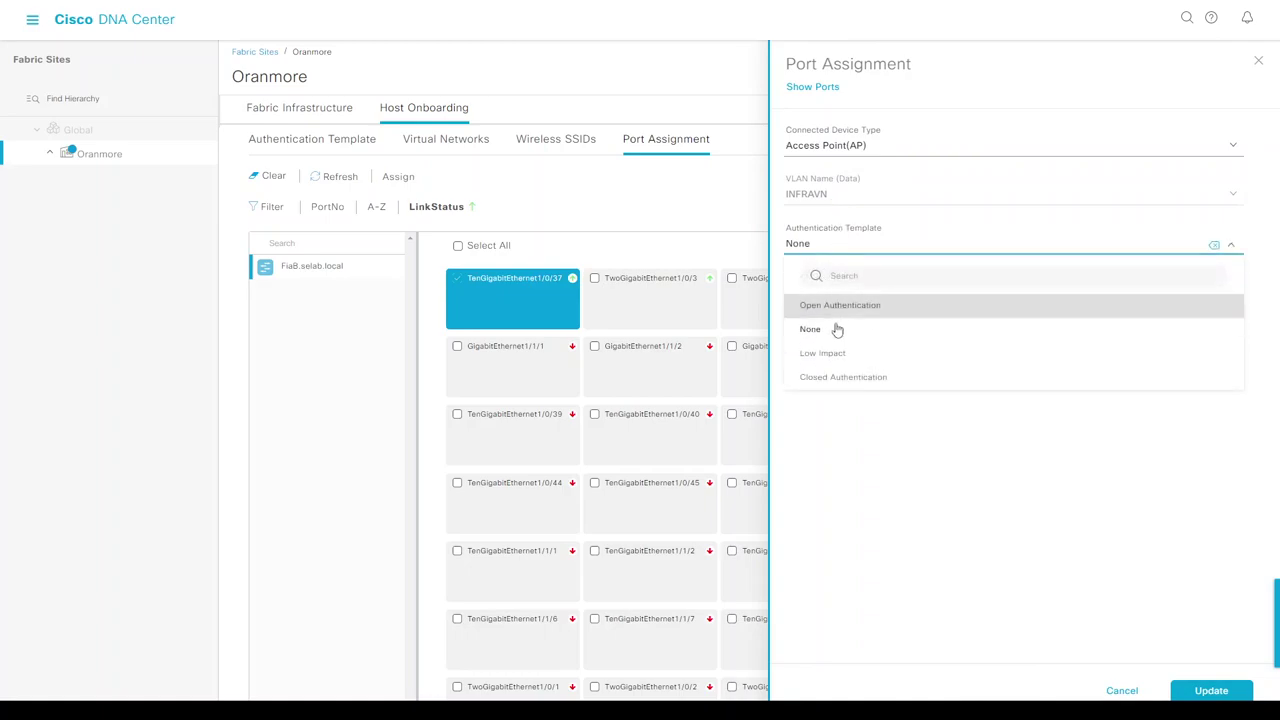
{"action": "left_click", "coordinate": [839, 378]}
{"action": "left_click", "coordinate": [1214, 690]}
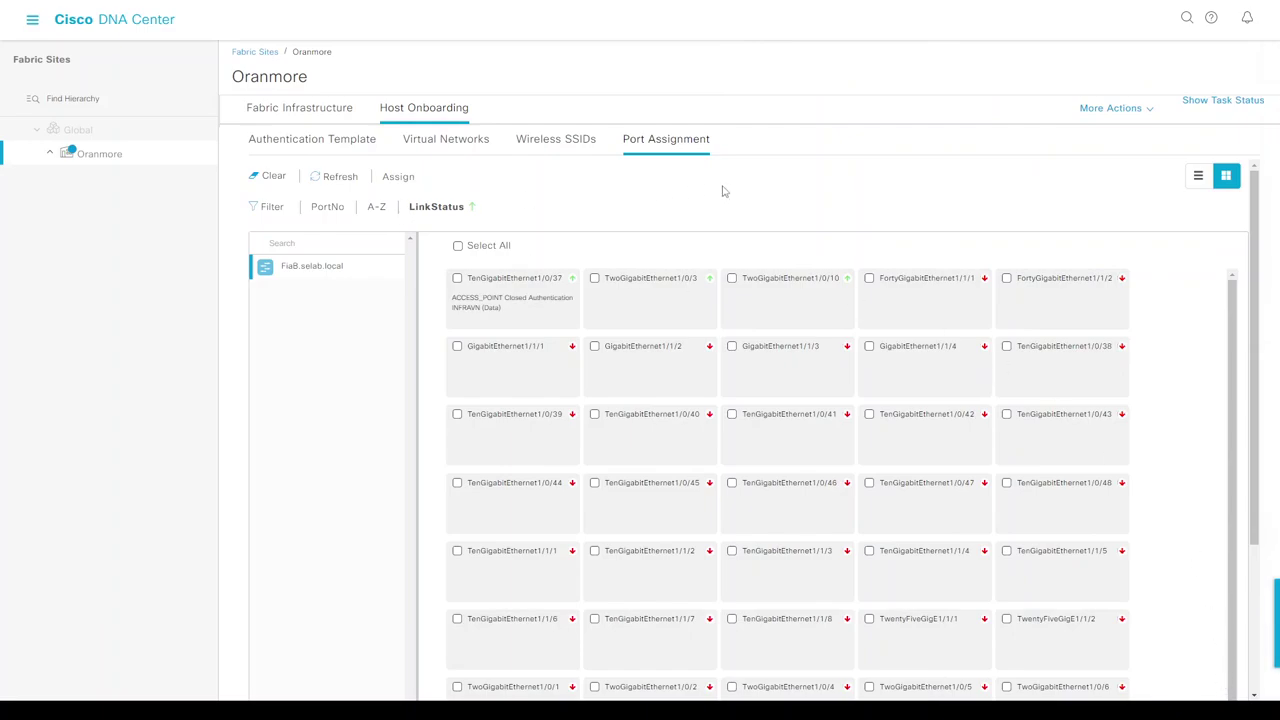
Rerun 'do sh run int te1/0/37', still showing only the bare interface, and return to DNA Center.
{"action": "key", "text": "alt+Tab"}
{"action": "key", "text": "Return"}
{"action": "key", "text": "Return"}
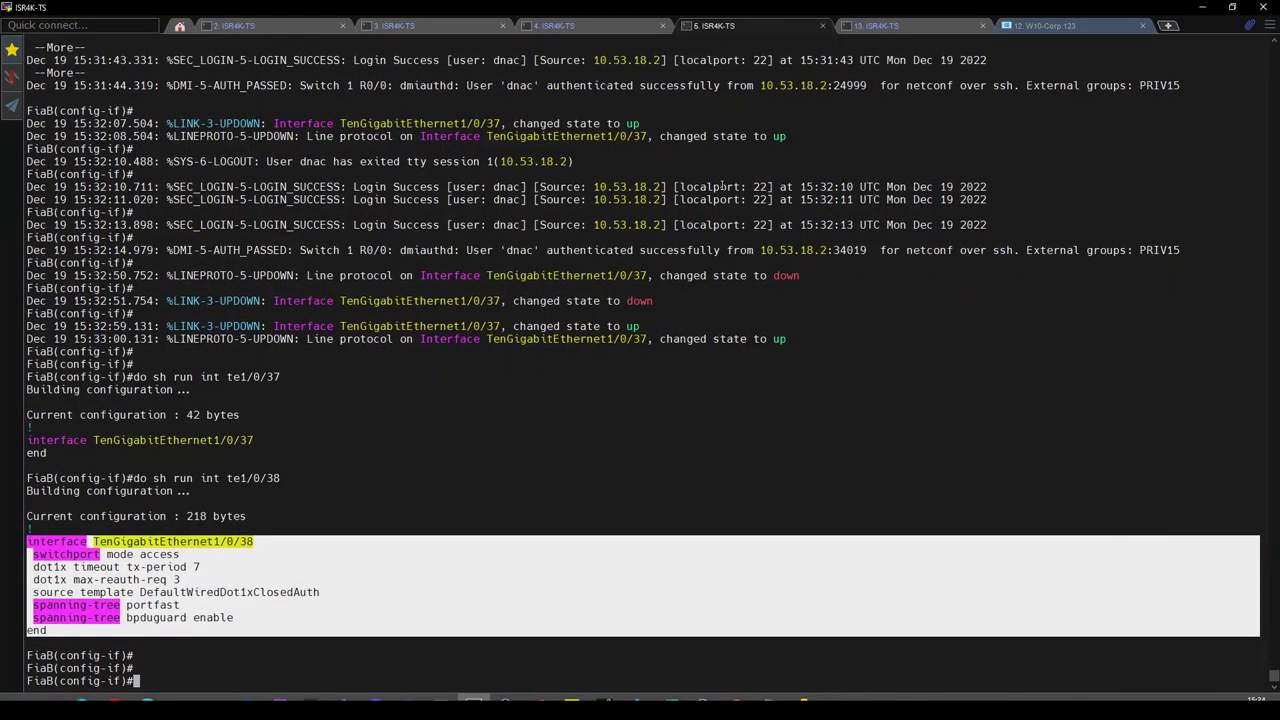
{"action": "key", "text": "Up"}
{"action": "key", "text": "Return"}
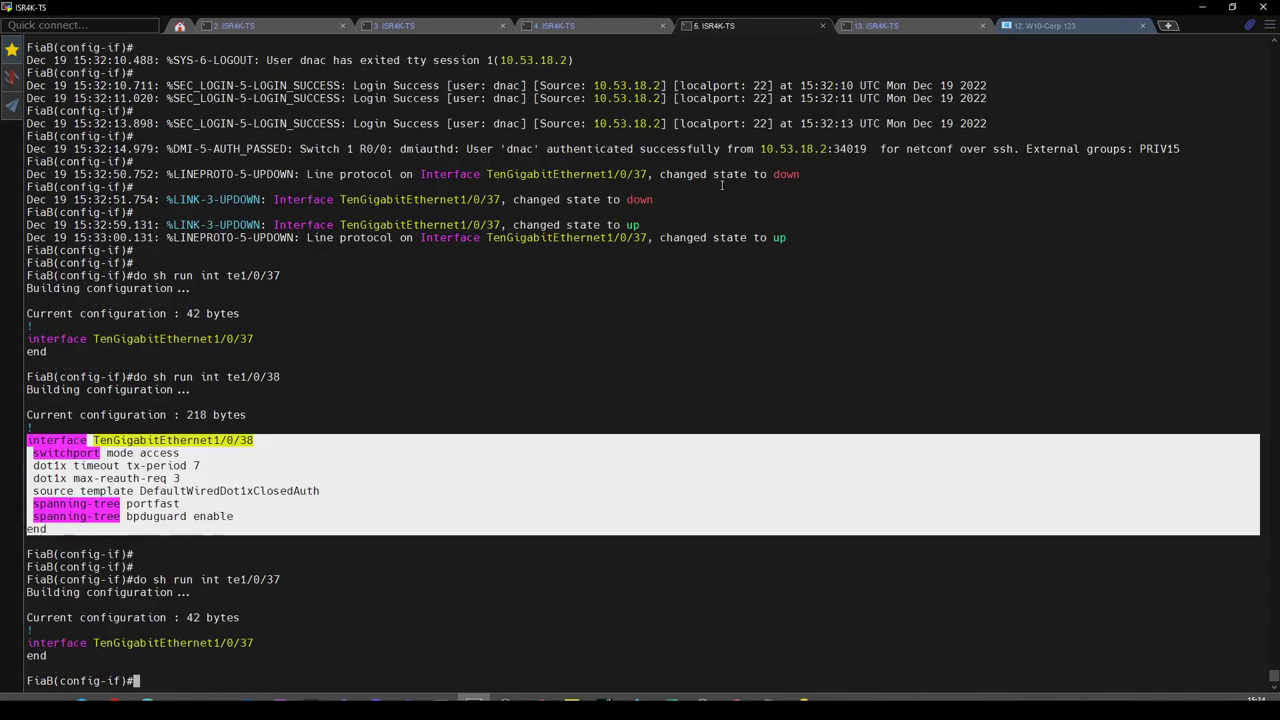
{"action": "key", "text": "alt+Tab"}
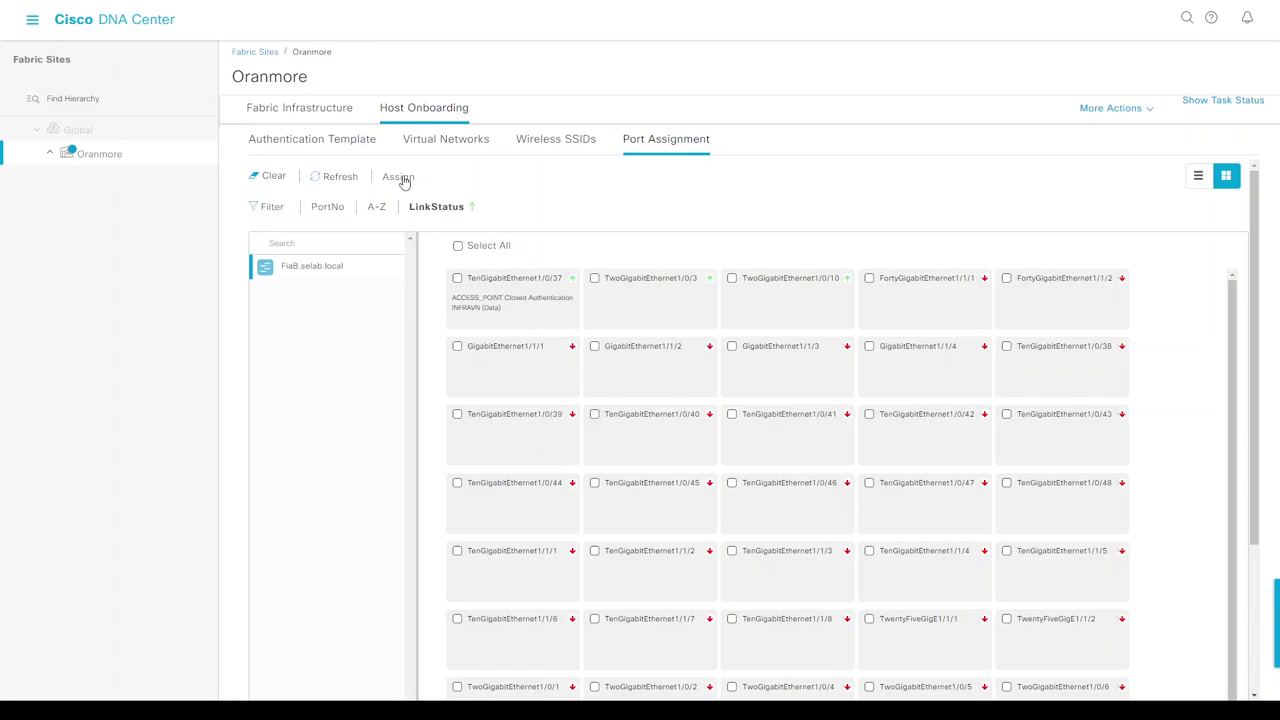
Deploy the pending Te1/0/37 port assignment to FiaB.selab.local with Schedule Operation set to Now.
{"action": "scroll", "coordinate": [1143, 400], "scroll_direction": "down", "scroll_amount": 5}
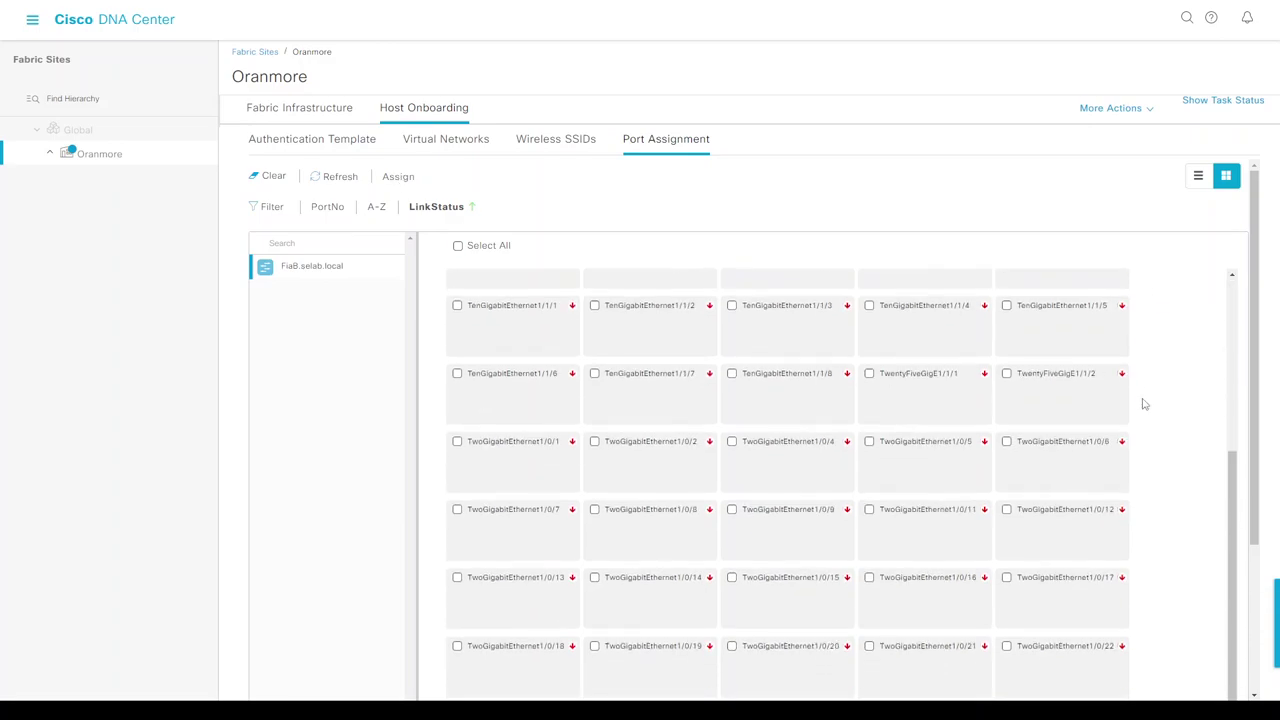
{"action": "left_click", "coordinate": [1203, 689]}
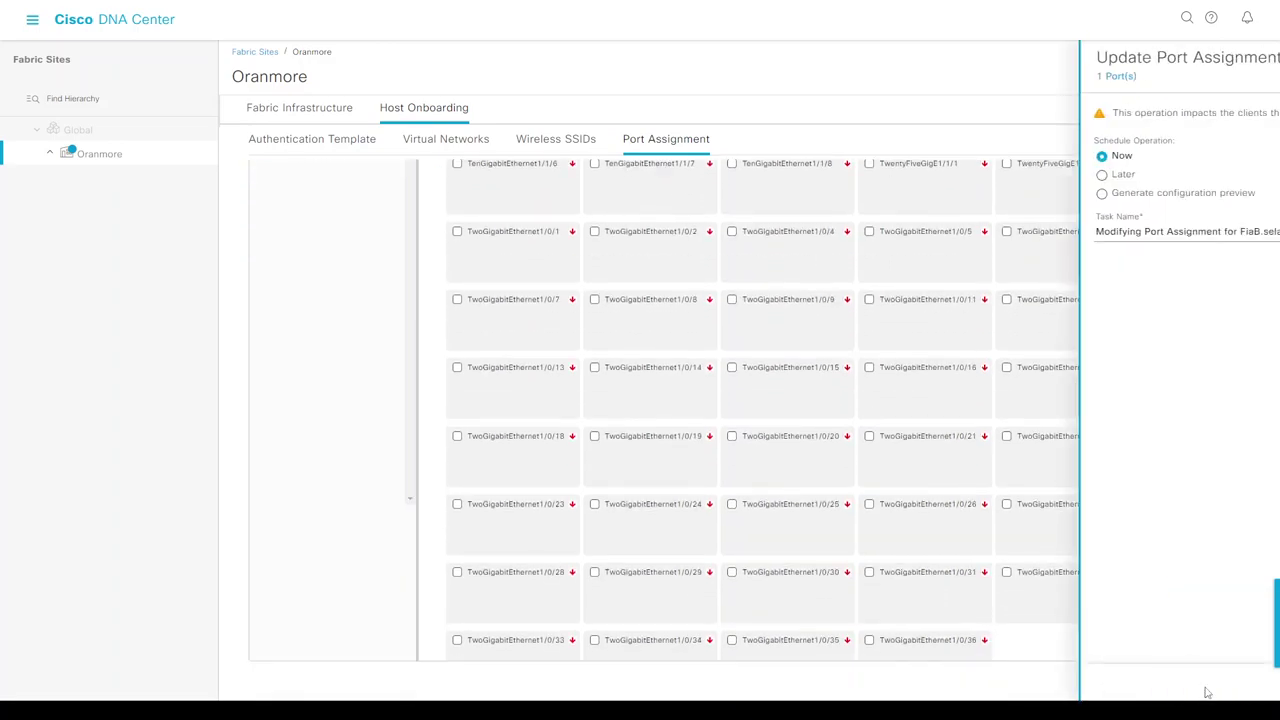
{"action": "left_click", "coordinate": [1218, 691]}
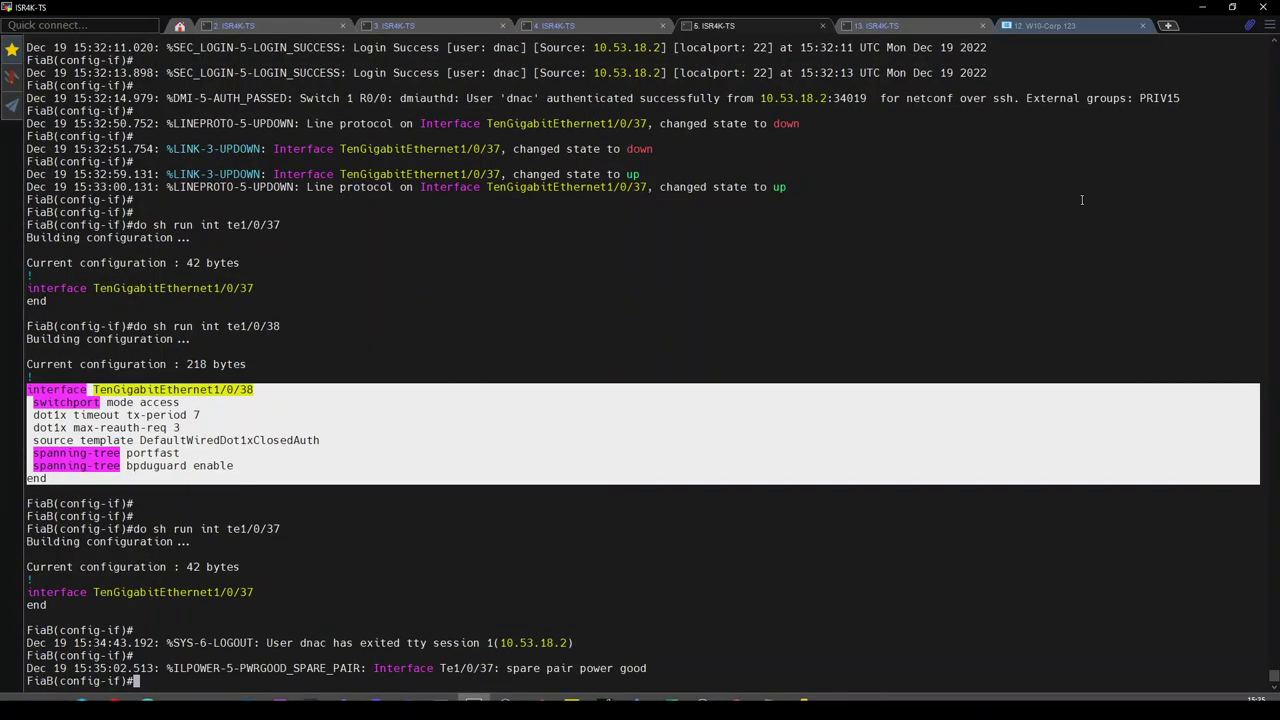
Rerun 'do sh run int te1/0/37' until the 390-byte config with access VLAN 1021 appears.
{"action": "type", "text": "do sh run int te1/0/37"}
{"action": "key", "text": "Return"}
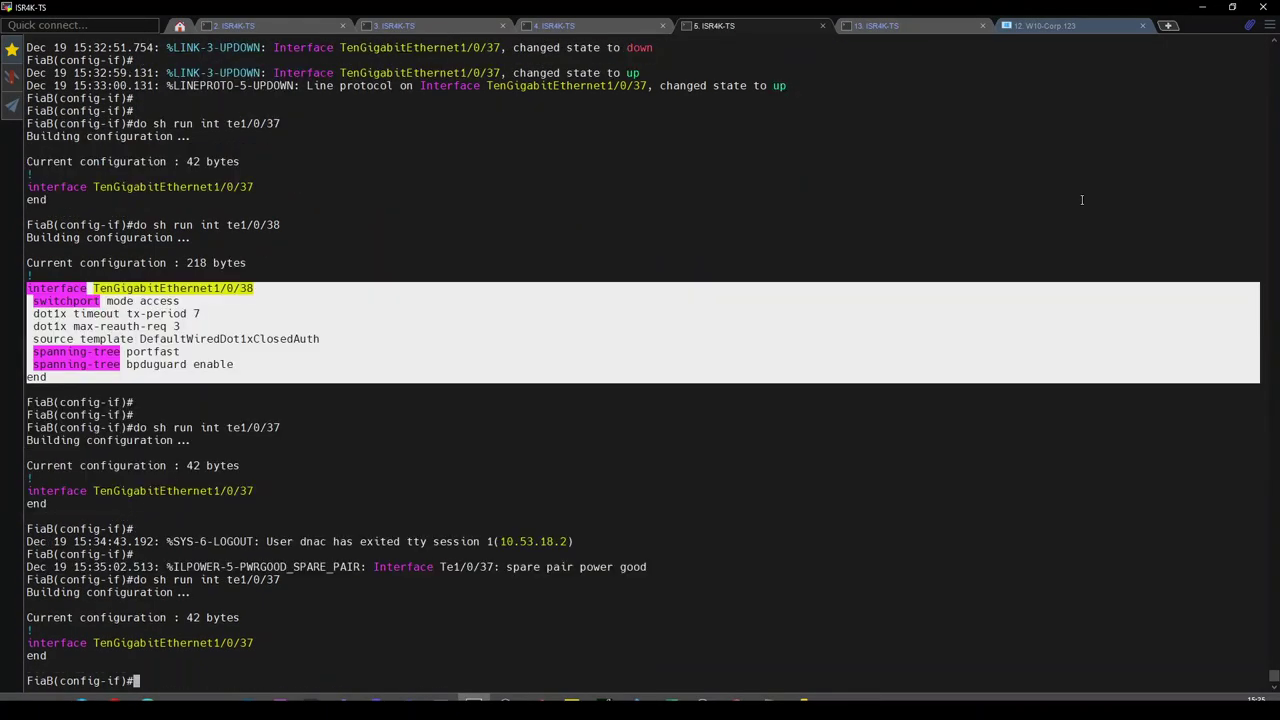
{"action": "key", "text": "Up"}
{"action": "key", "text": "Return"}
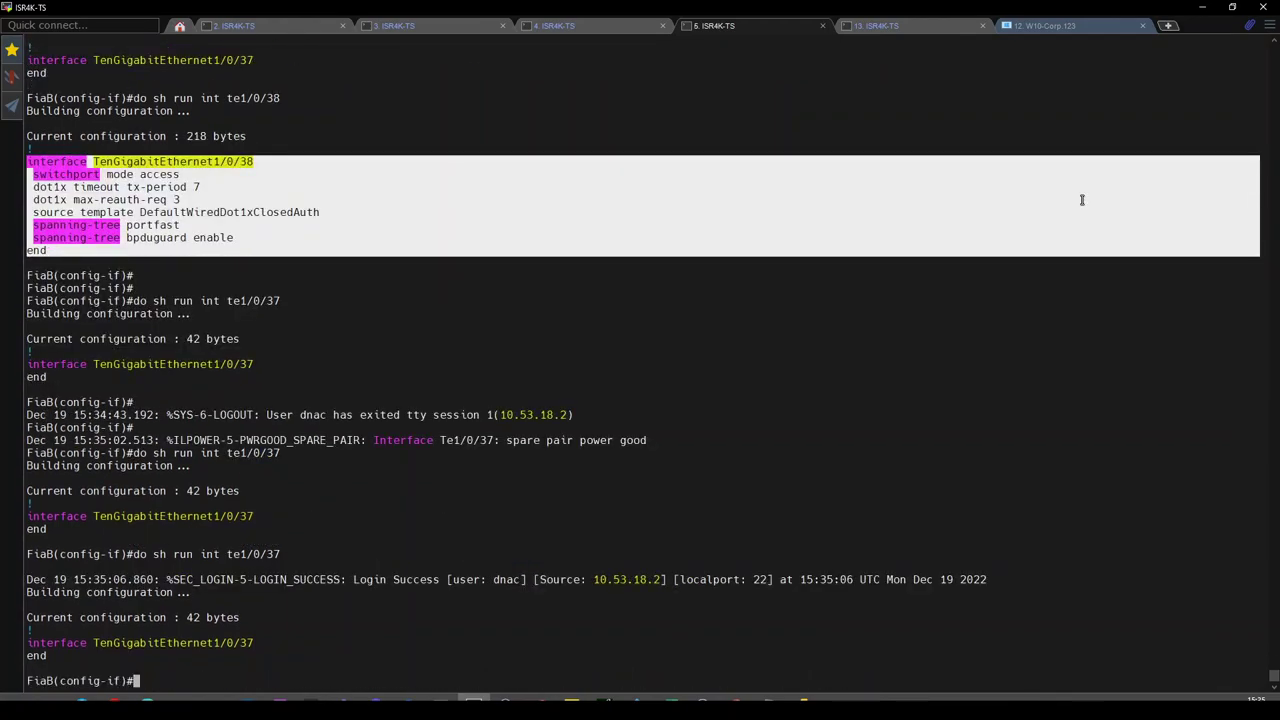
{"action": "key", "text": "Return"}
{"action": "key", "text": "Return"}
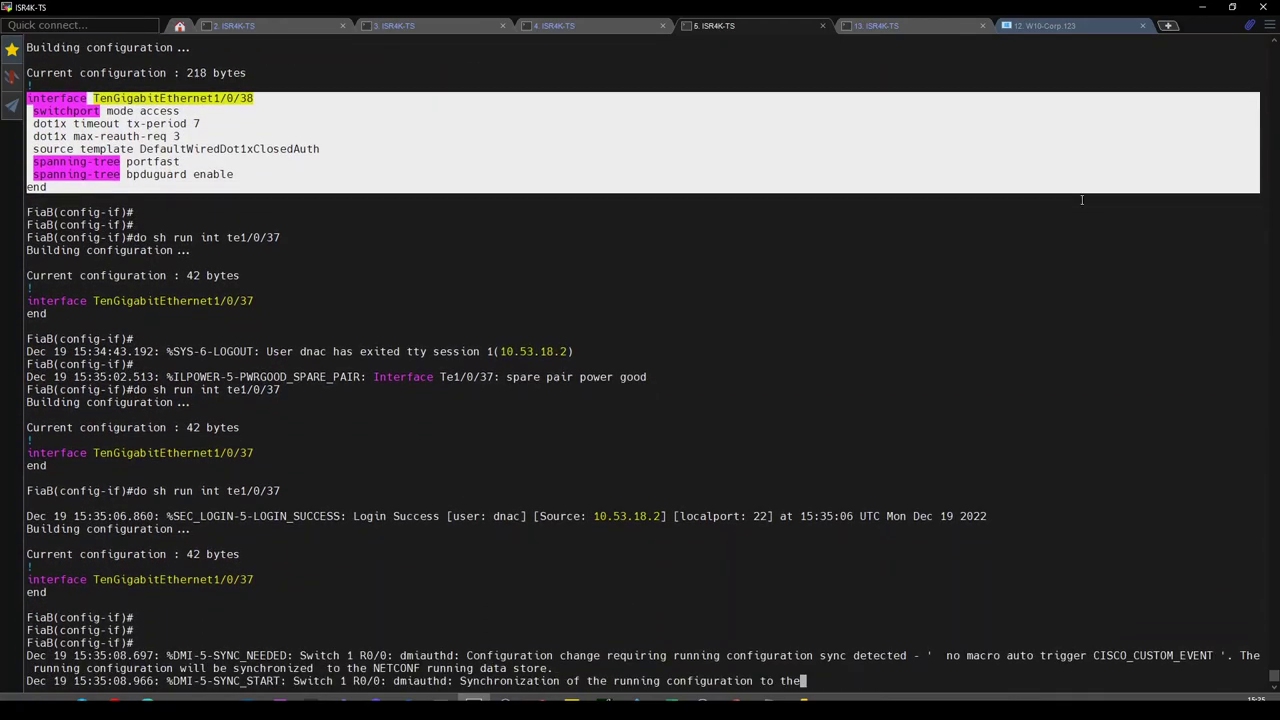
{"action": "key", "text": "Up"}
{"action": "key", "text": "Return"}
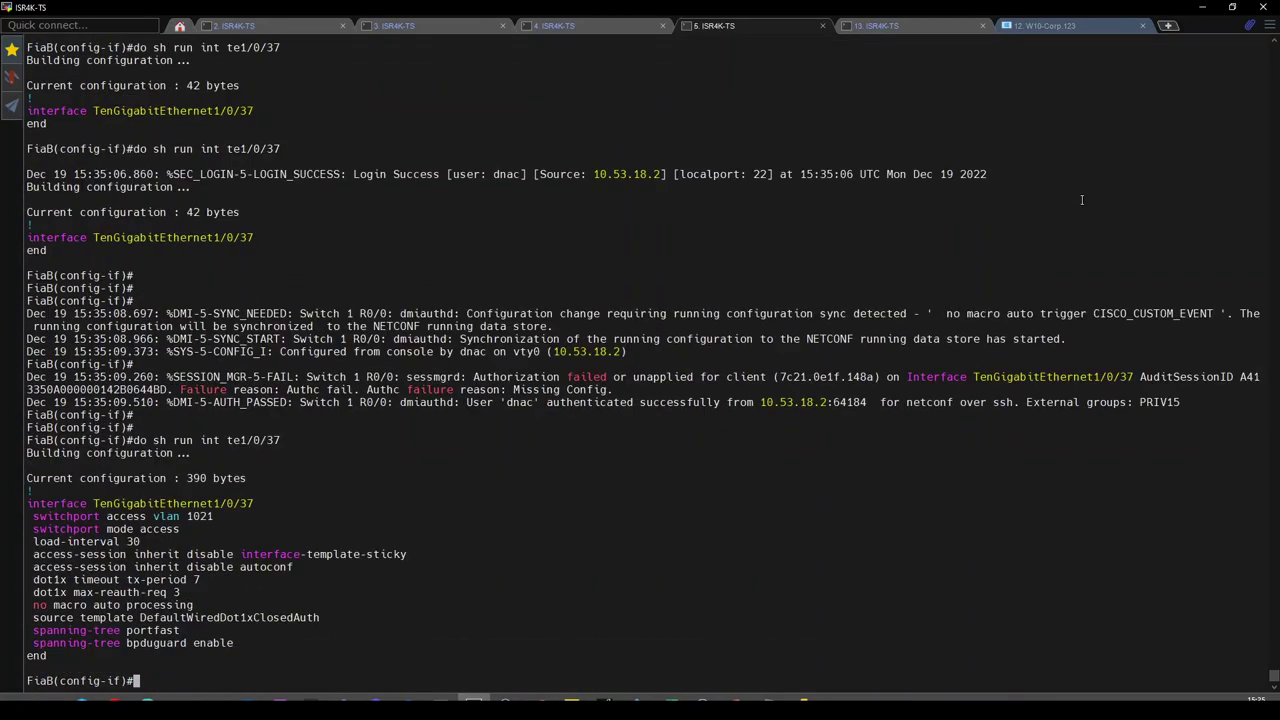
{"action": "key", "text": "alt+Tab"}
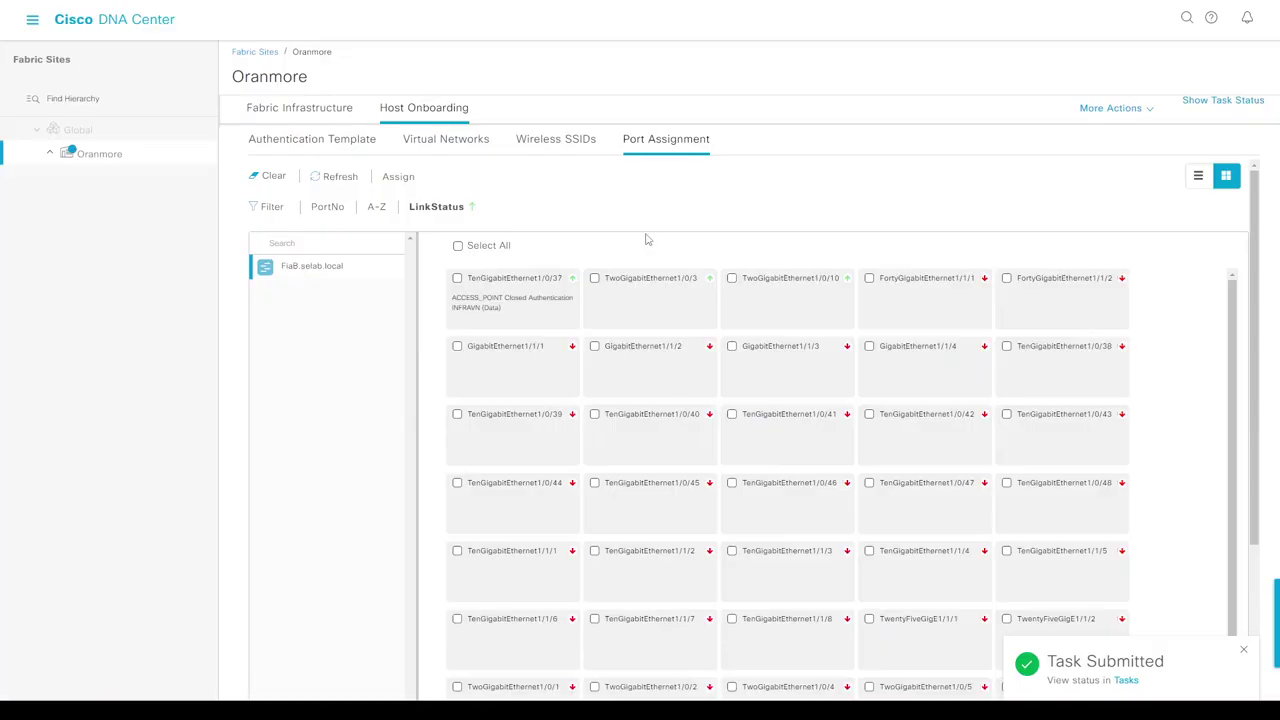
Review port 1/0/37's access point assignment and cancel without changes, then clear the selection.
{"action": "left_click", "coordinate": [457, 279]}
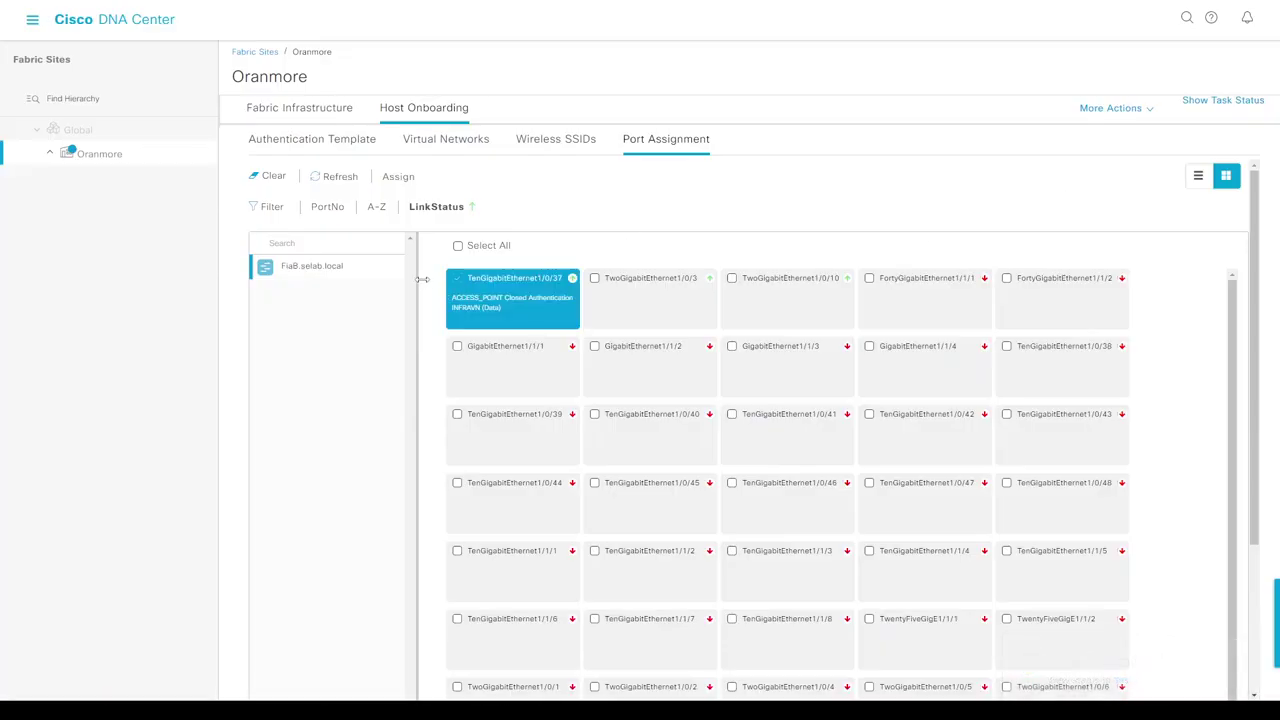
{"action": "left_click", "coordinate": [457, 280]}
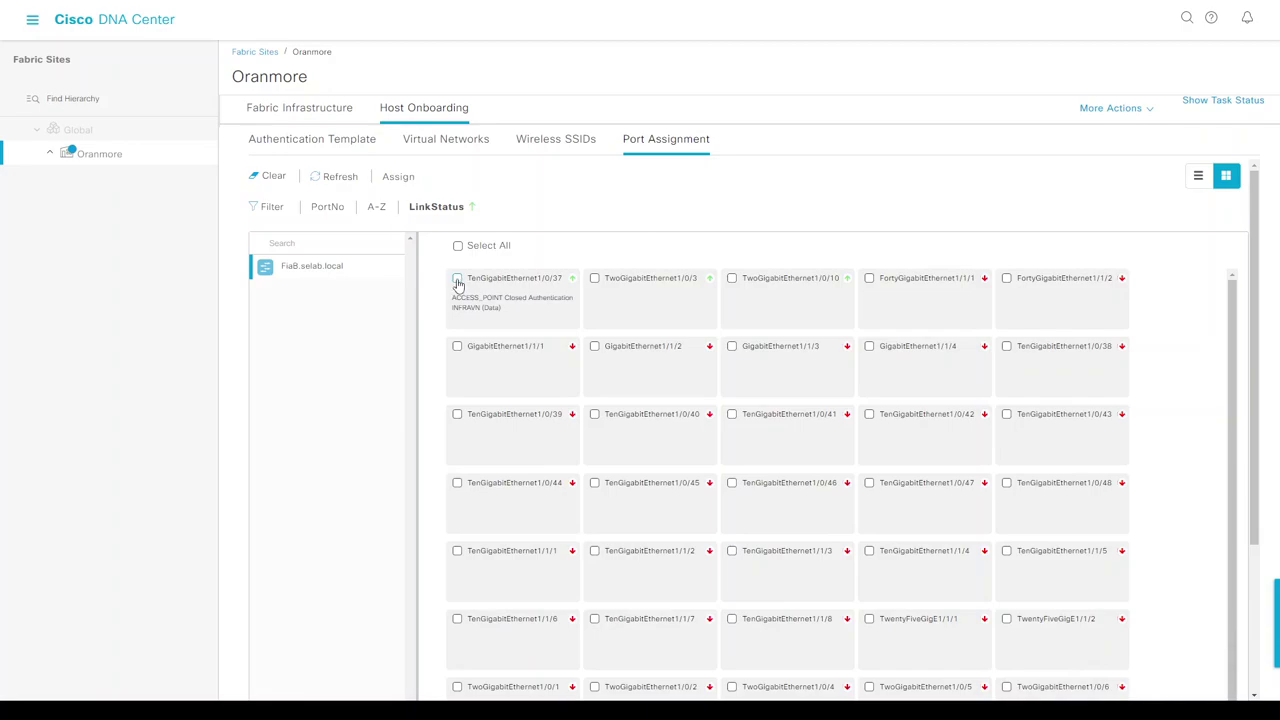
{"action": "left_click", "coordinate": [457, 280]}
{"action": "left_click", "coordinate": [398, 178]}
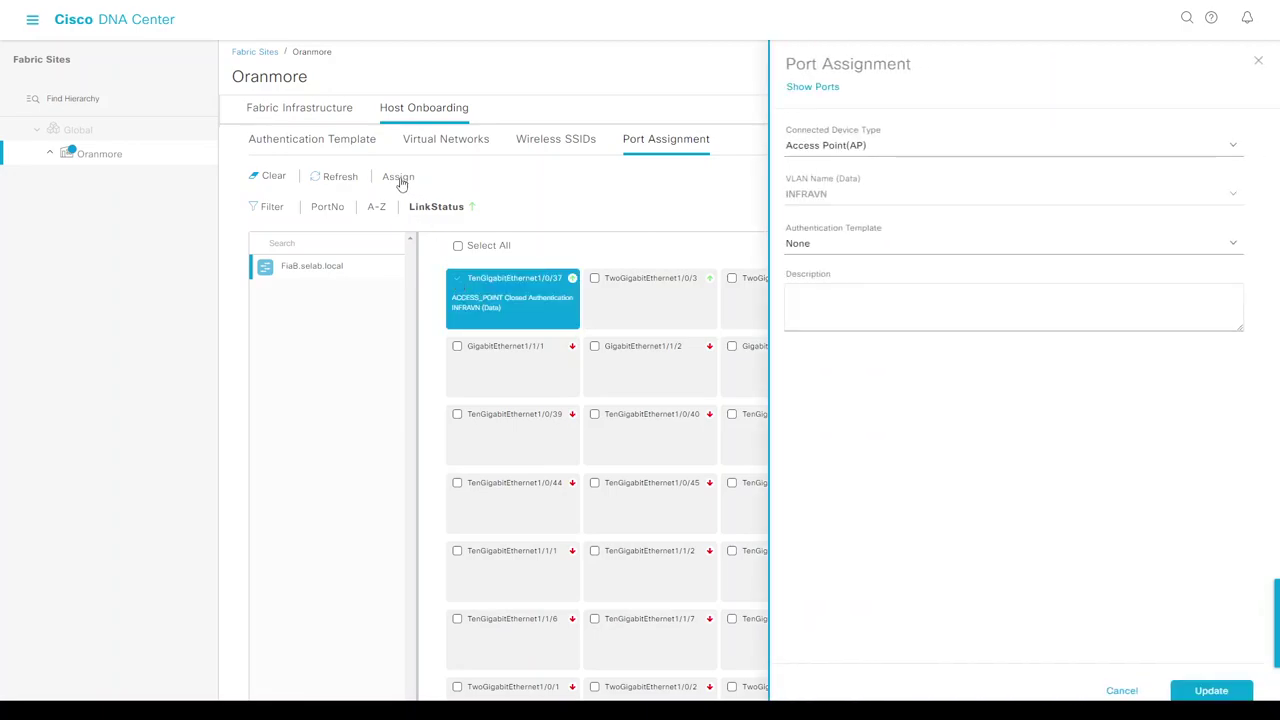
{"action": "left_click", "coordinate": [838, 148]}
{"action": "left_click", "coordinate": [830, 231]}
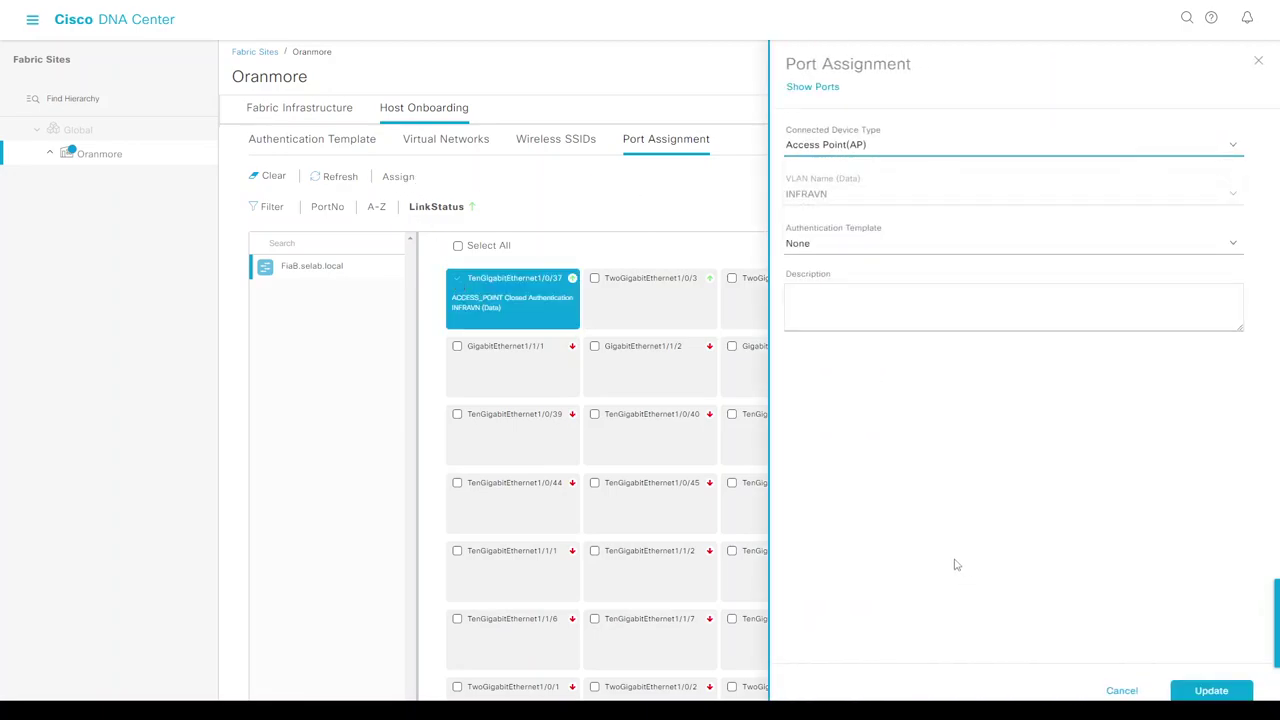
{"action": "left_click", "coordinate": [1122, 690]}
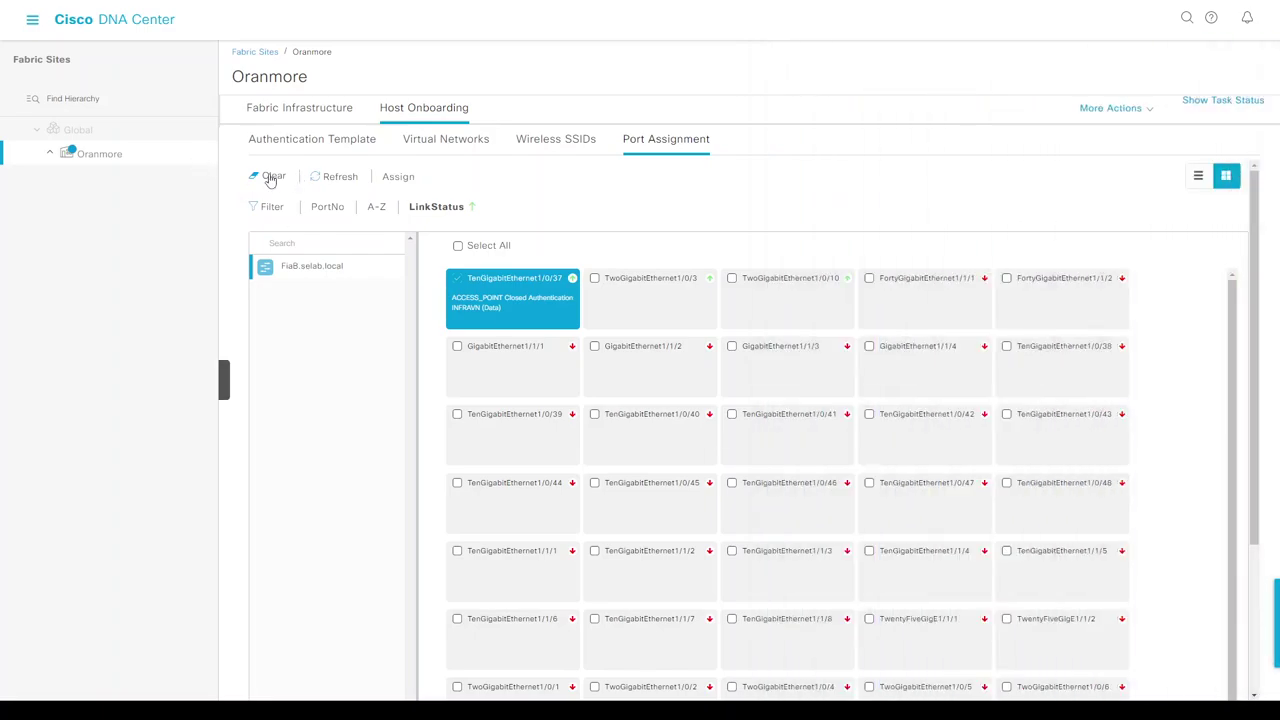
{"action": "left_click", "coordinate": [270, 180]}
Deploy the port assignment to the FiaB switch again, applying it now.
{"action": "scroll", "coordinate": [1178, 525], "scroll_direction": "down", "scroll_amount": 3}
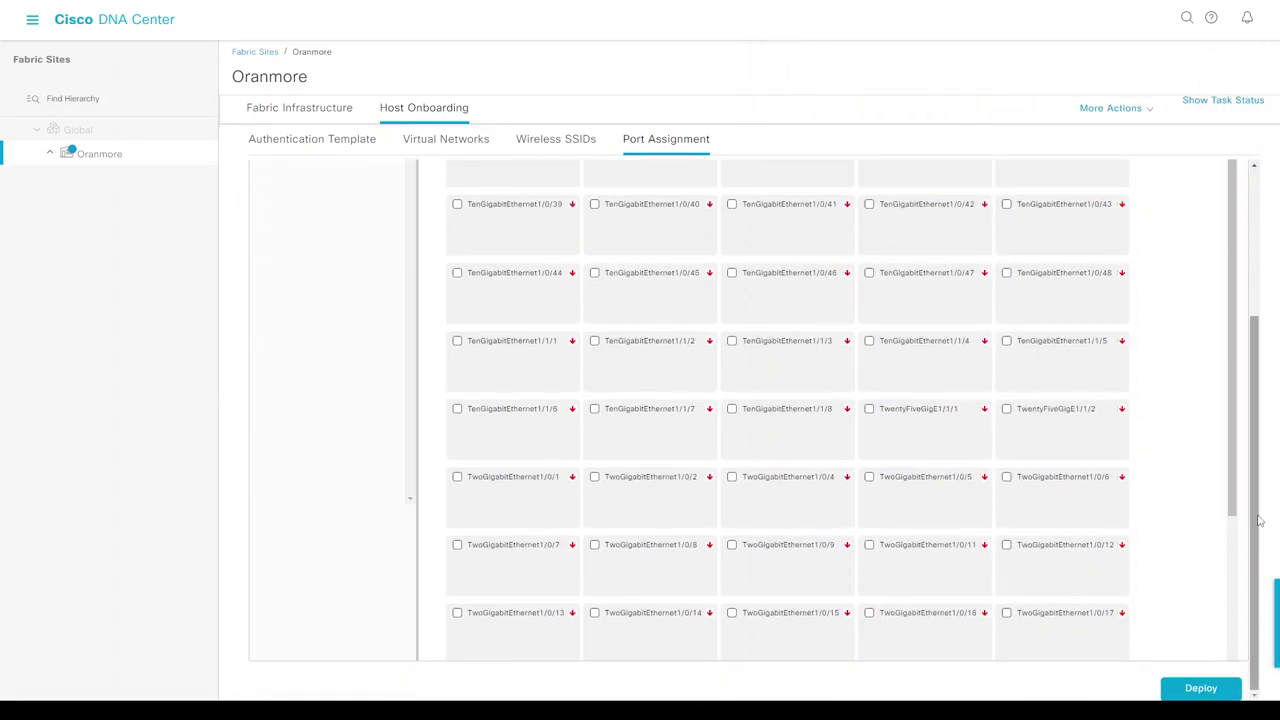
{"action": "left_click", "coordinate": [1201, 686]}
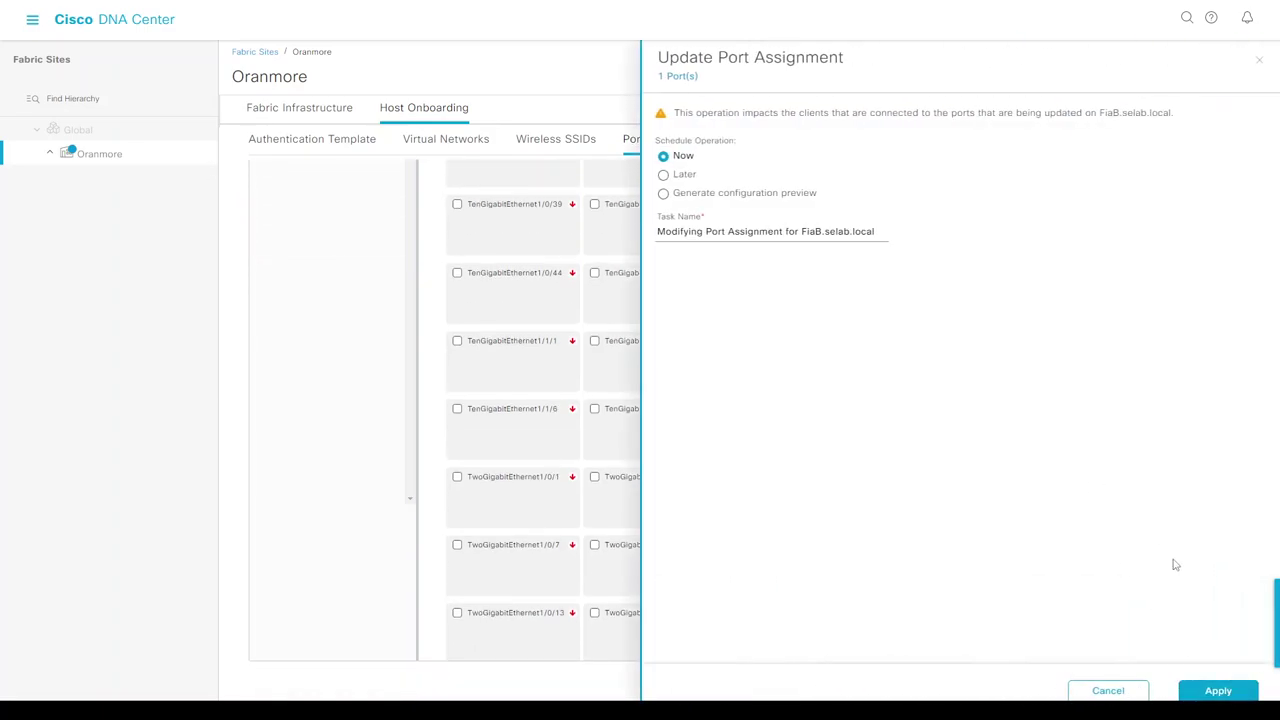
{"action": "left_click", "coordinate": [1206, 690]}
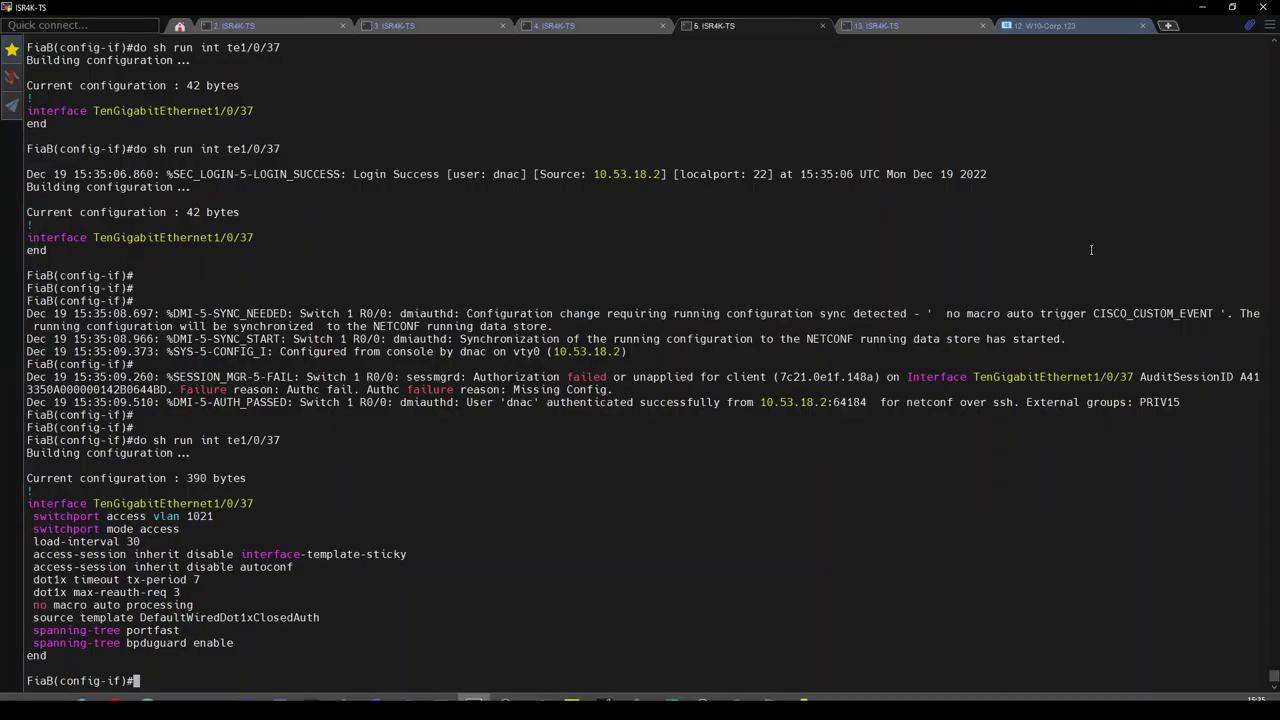
Repeatedly rerun 'do sh run int te1/0/37' on the FiaB switch to watch its configuration.
{"action": "key", "text": "Return"}
{"action": "key", "text": "Return"}
{"action": "key", "text": "Up"}
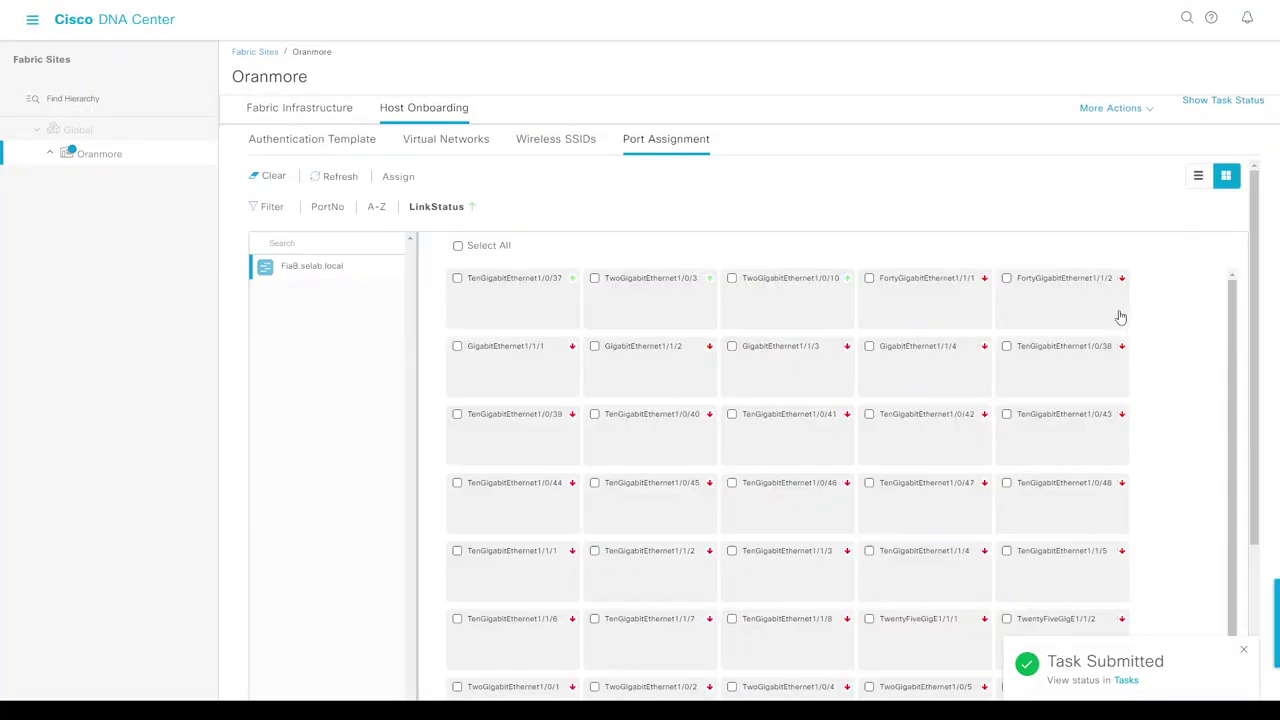
{"action": "key", "text": "alt+Tab"}
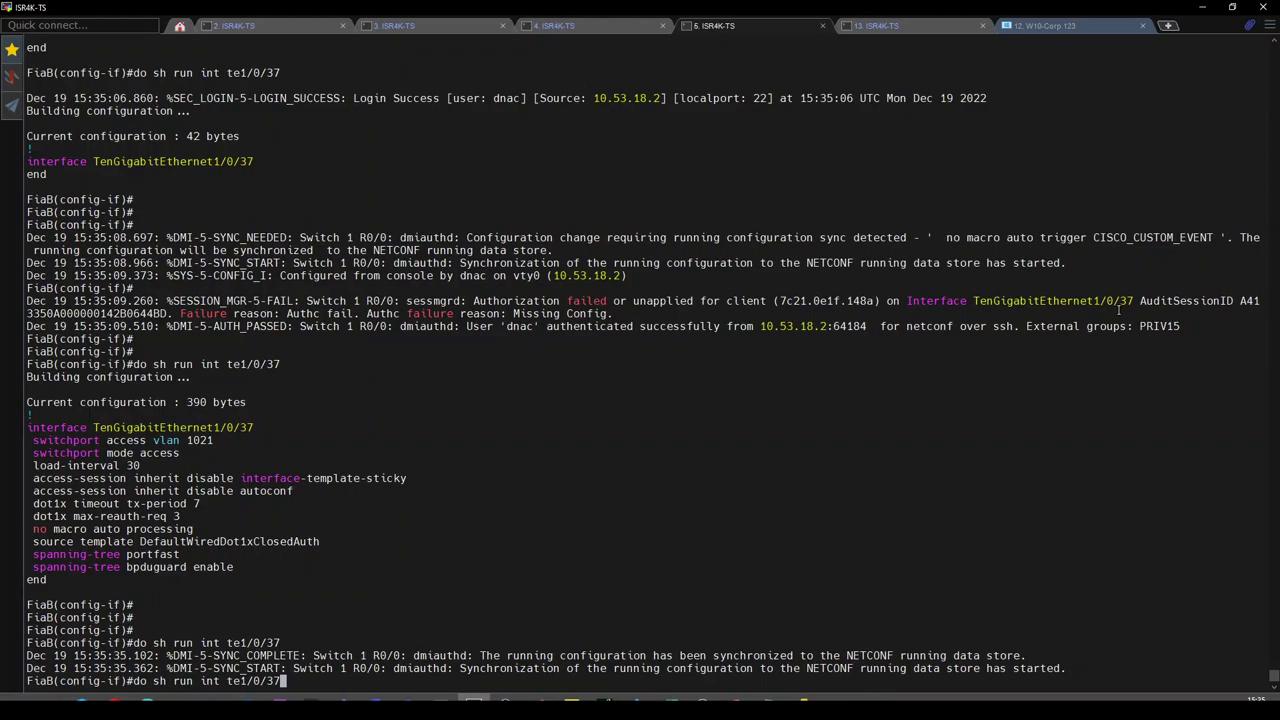
{"action": "key", "text": "Return"}
{"action": "key", "text": "Return"}
{"action": "key", "text": "Return"}
{"action": "key", "text": "Return"}
{"action": "key", "text": "Return"}
{"action": "key", "text": "Return"}
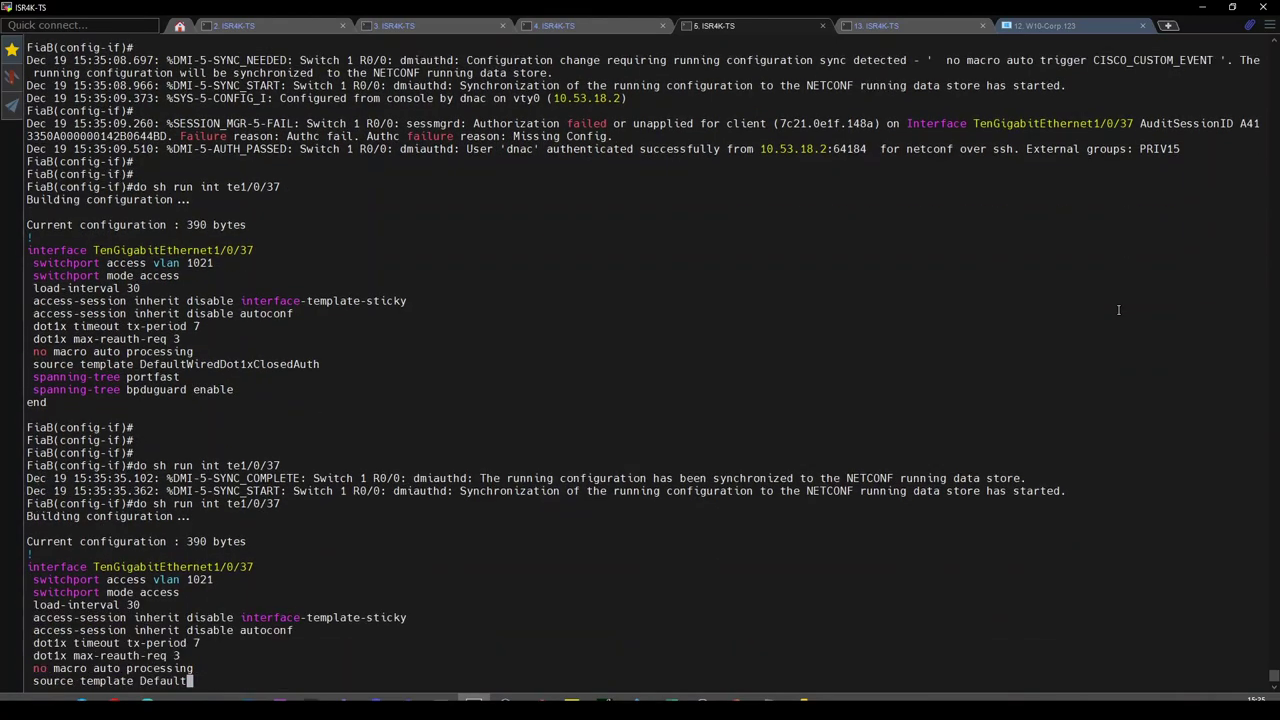
{"action": "key", "text": "Up"}
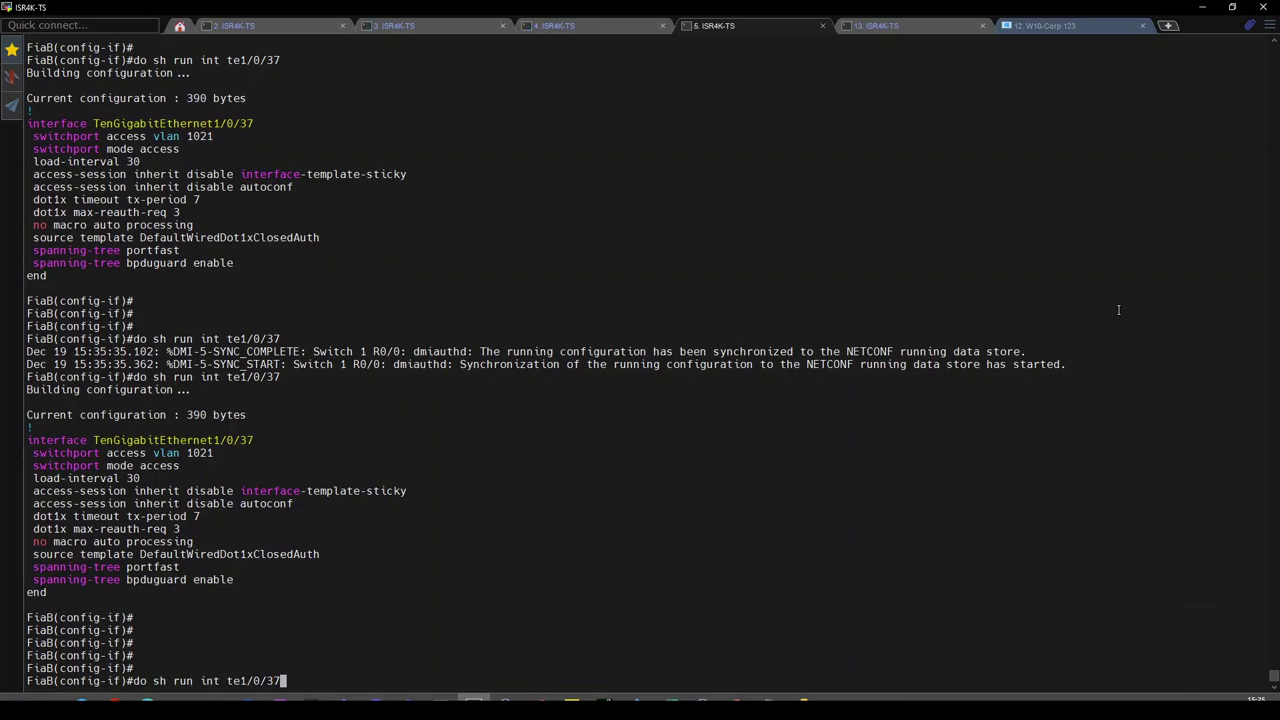
{"action": "key", "text": "Return"}
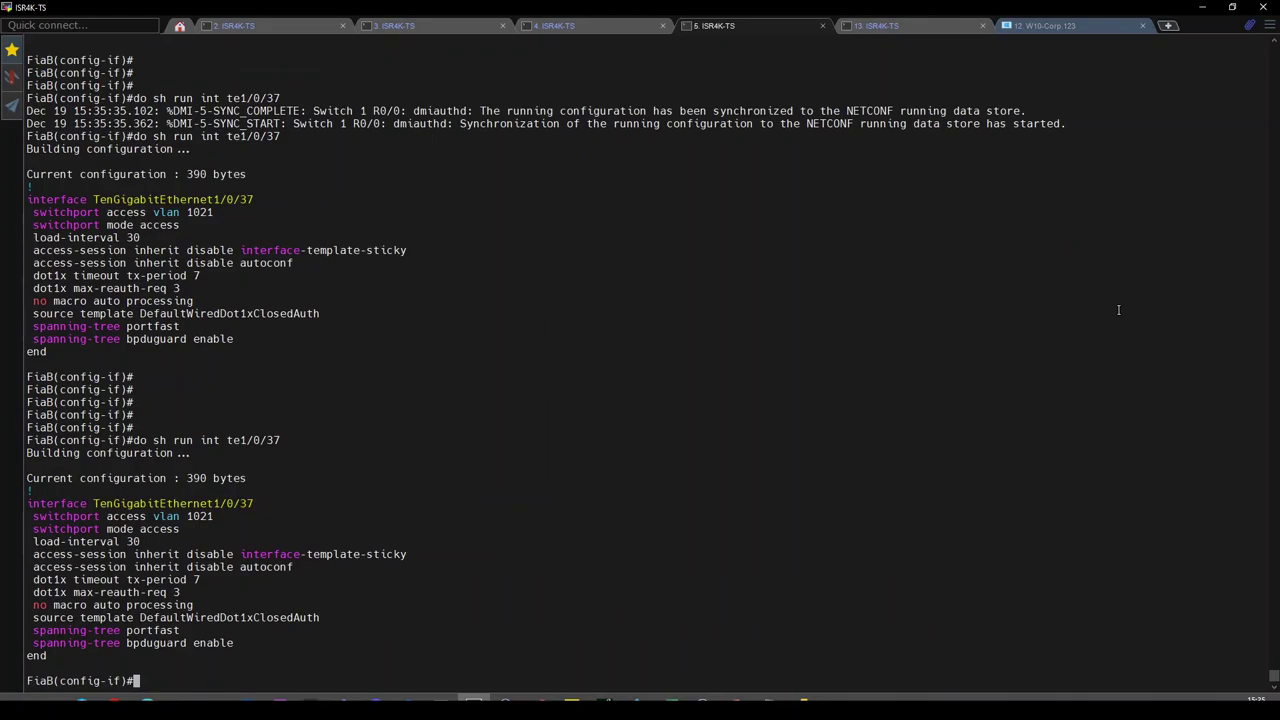
{"action": "key", "text": "Up"}
{"action": "key", "text": "Return"}
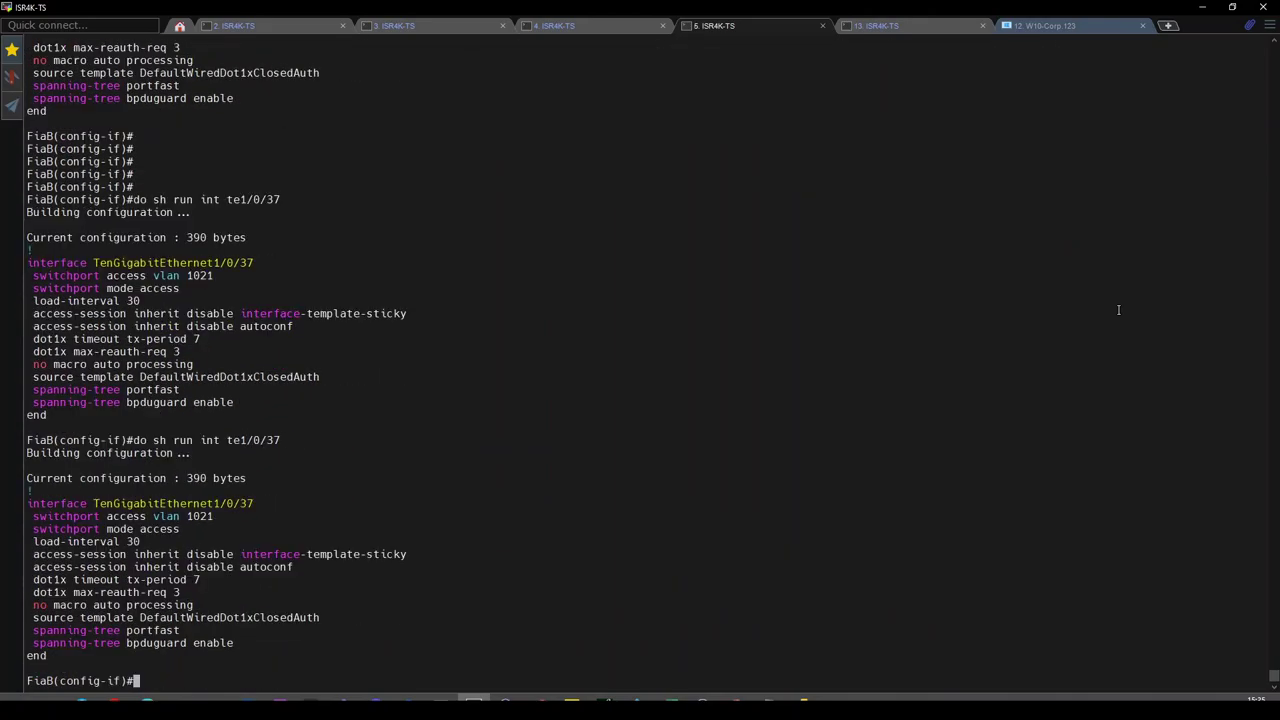
{"action": "key", "text": "Up"}
{"action": "key", "text": "Return"}
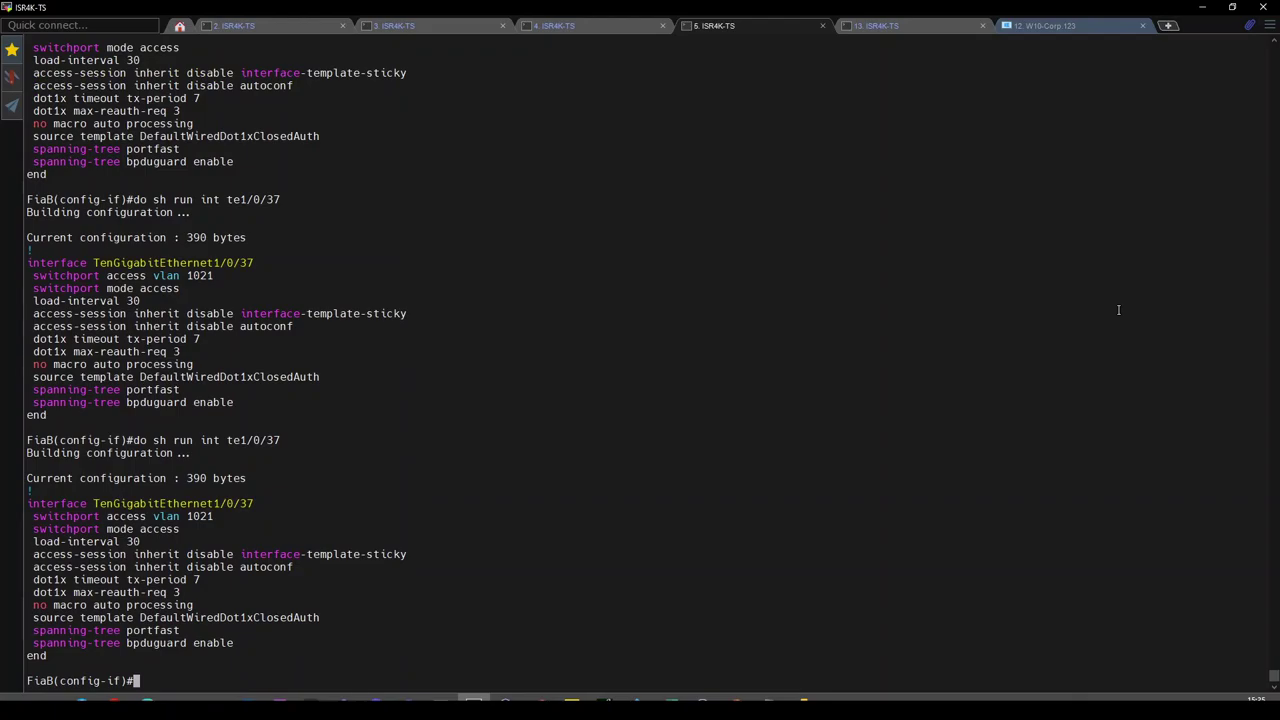
{"action": "key", "text": "alt+Tab"}
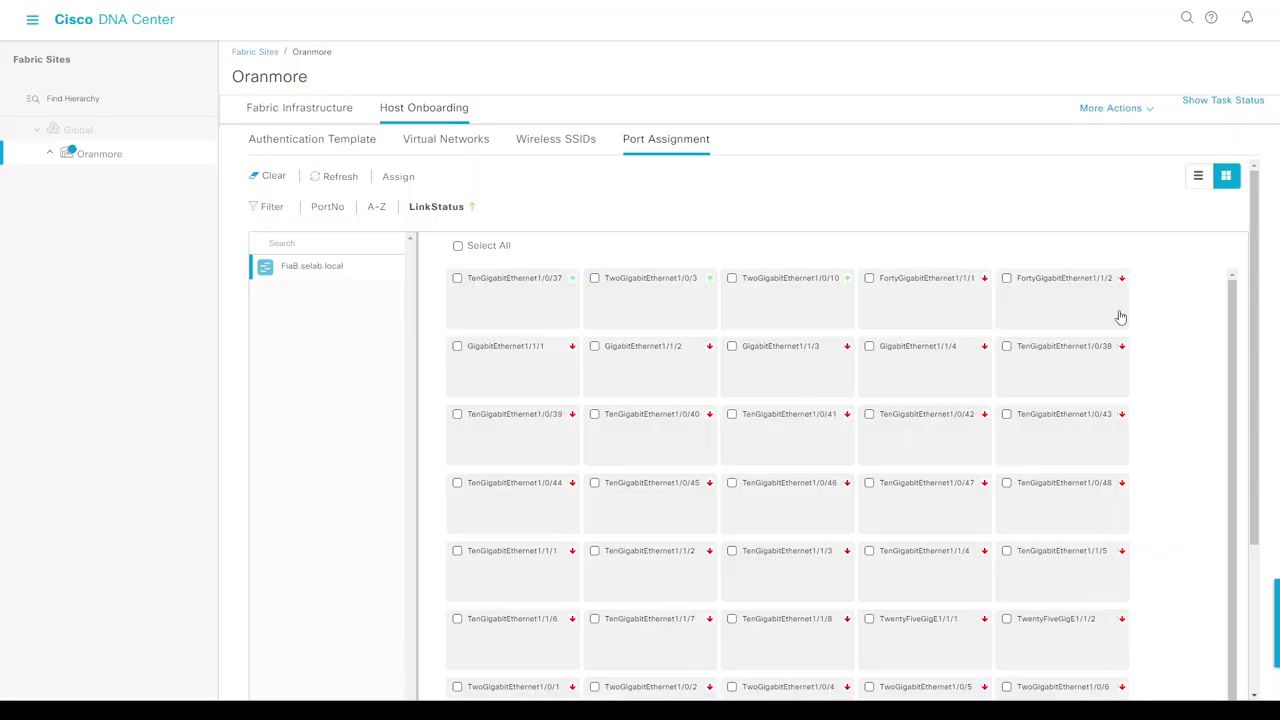
{"action": "key", "text": "alt+Tab"}
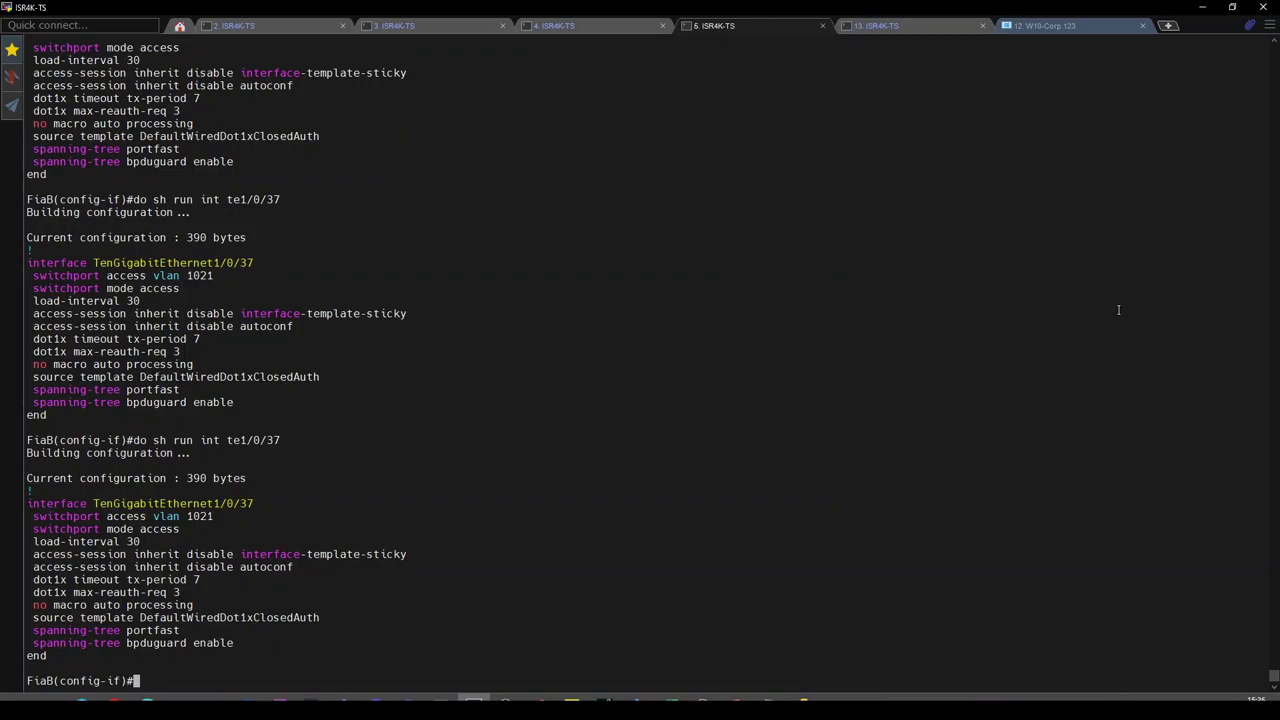
{"action": "key", "text": "Up"}
{"action": "key", "text": "Return"}
{"action": "key", "text": "Up"}
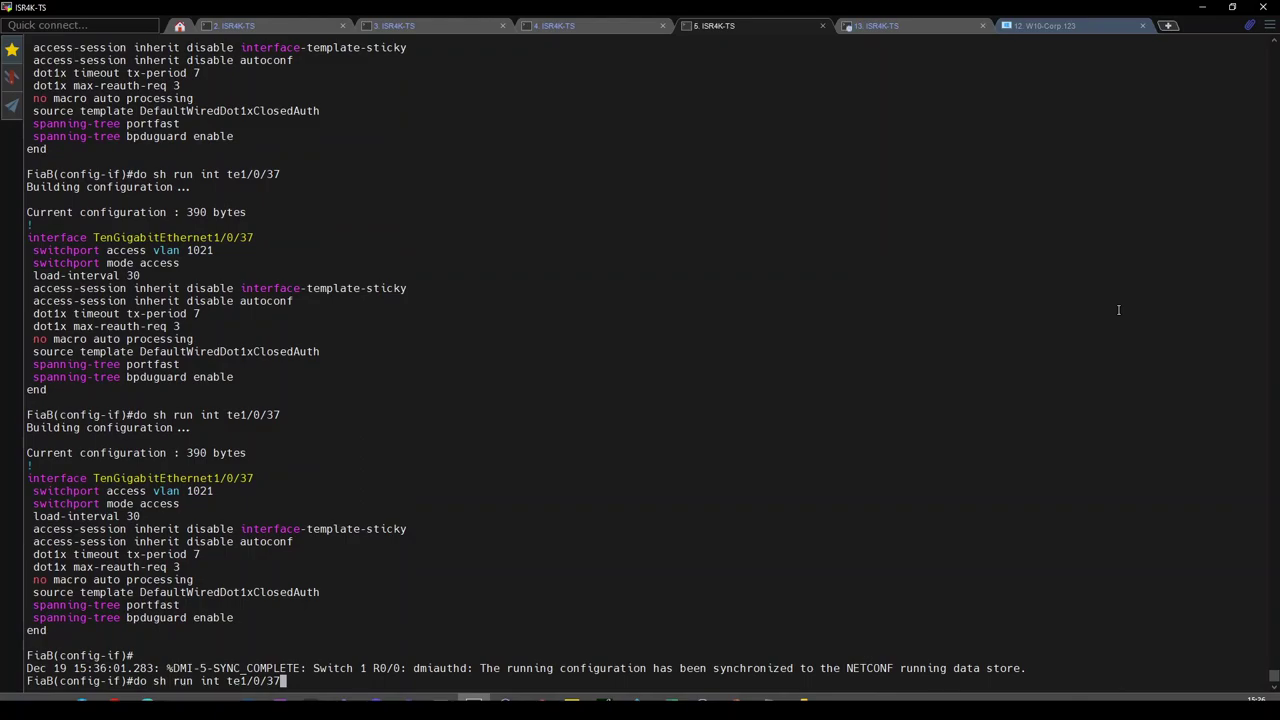
{"action": "key", "text": "Down"}
{"action": "key", "text": "Return"}
{"action": "key", "text": "Up"}
{"action": "key", "text": "Return"}
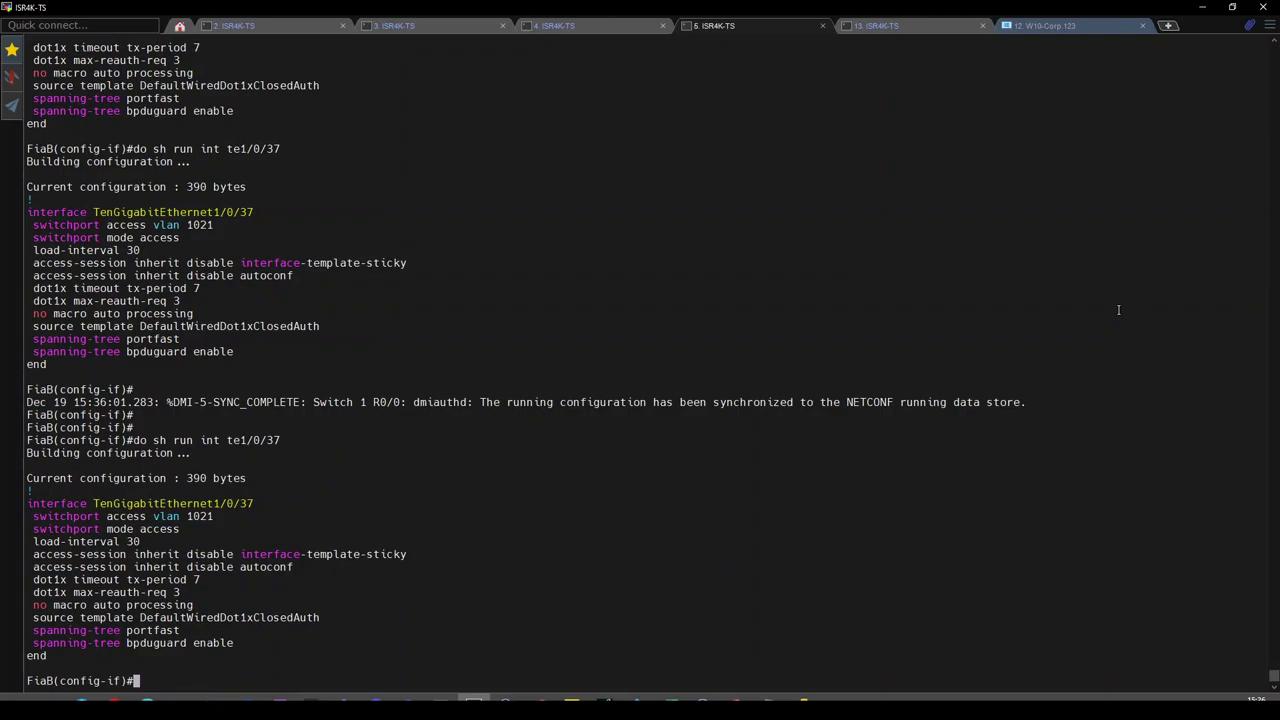
Show te1/0/38's 218-byte running config, then te1/0/37's again.
{"action": "key", "text": "Up"}
{"action": "key", "text": "Return"}
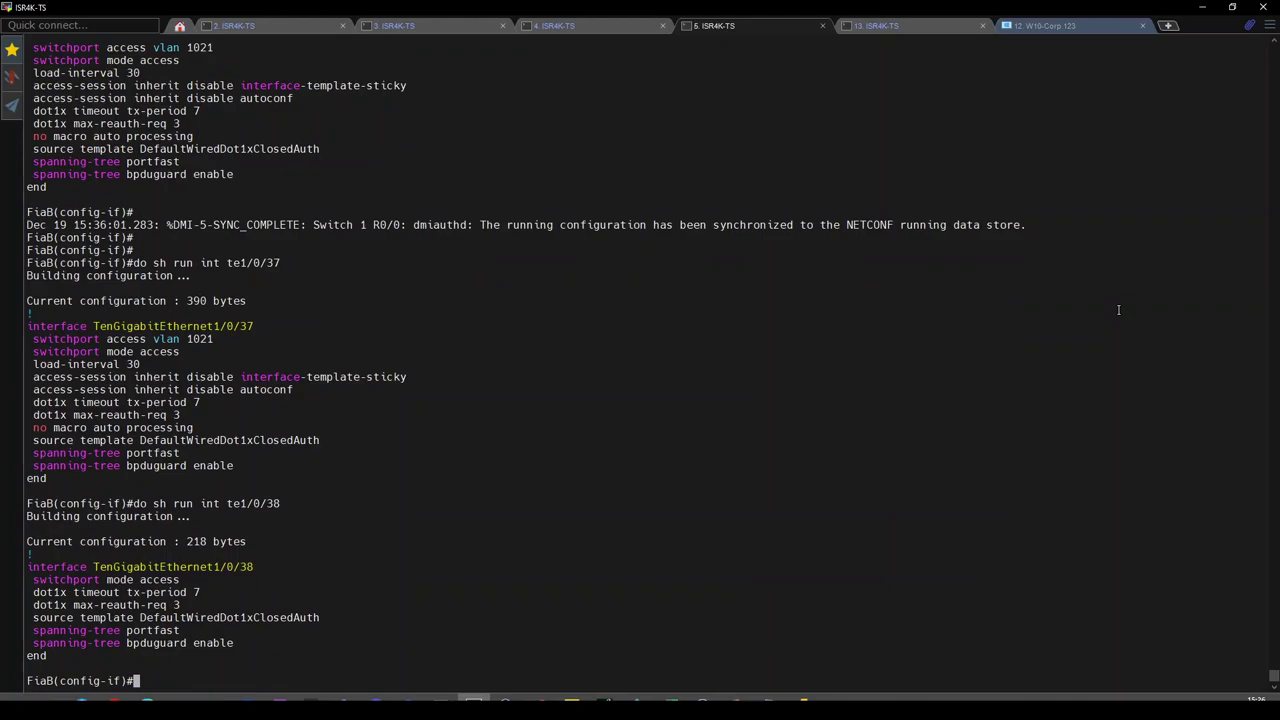
{"action": "key", "text": "Return"}
{"action": "key", "text": "Return"}
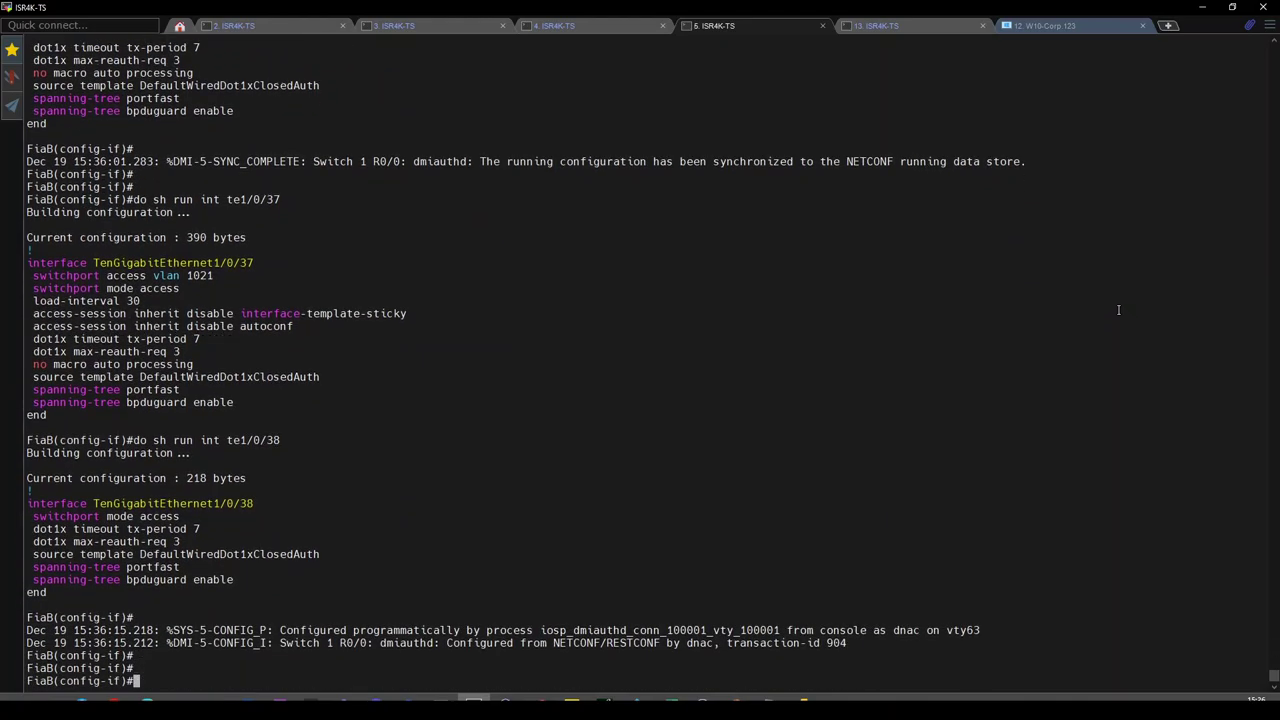
{"action": "key", "text": "Up"}
{"action": "key", "text": "Up"}
{"action": "key", "text": "Return"}
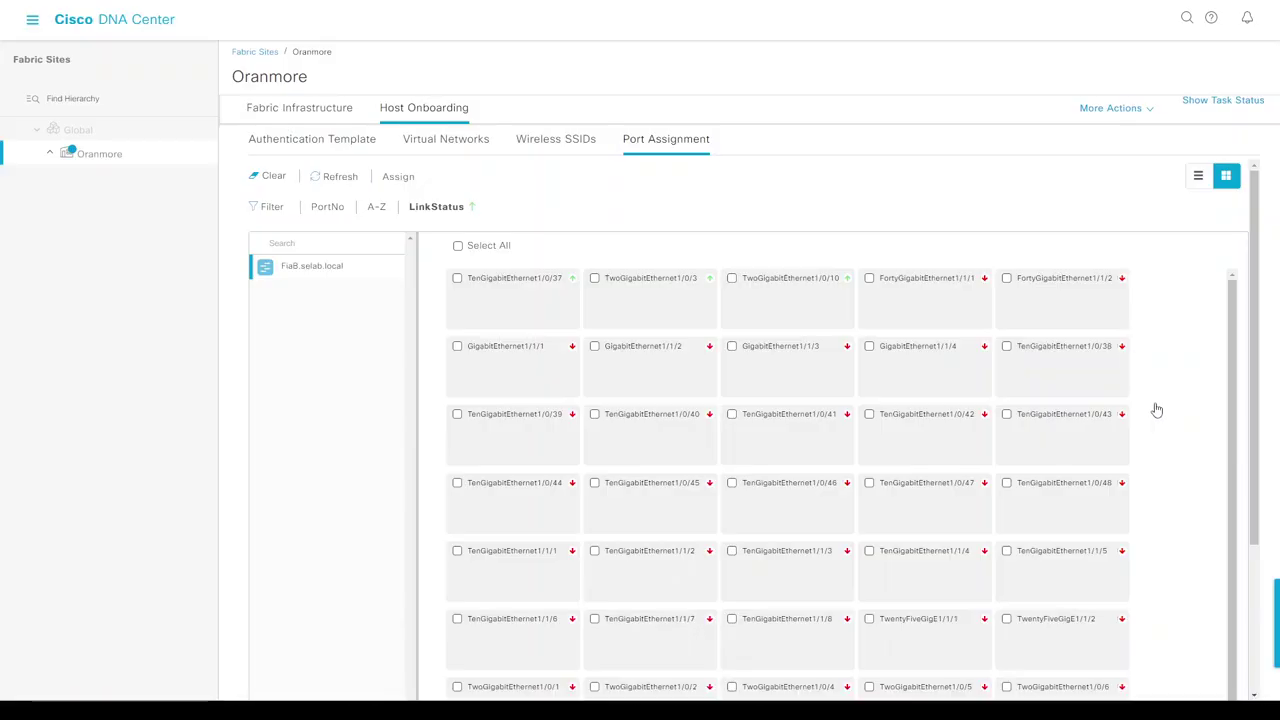
Redeploy the Oranmore port assignment and recheck te1/0/37, now without access VLAN 1021.
{"action": "scroll", "coordinate": [1240, 487], "scroll_direction": "down", "scroll_amount": 5}
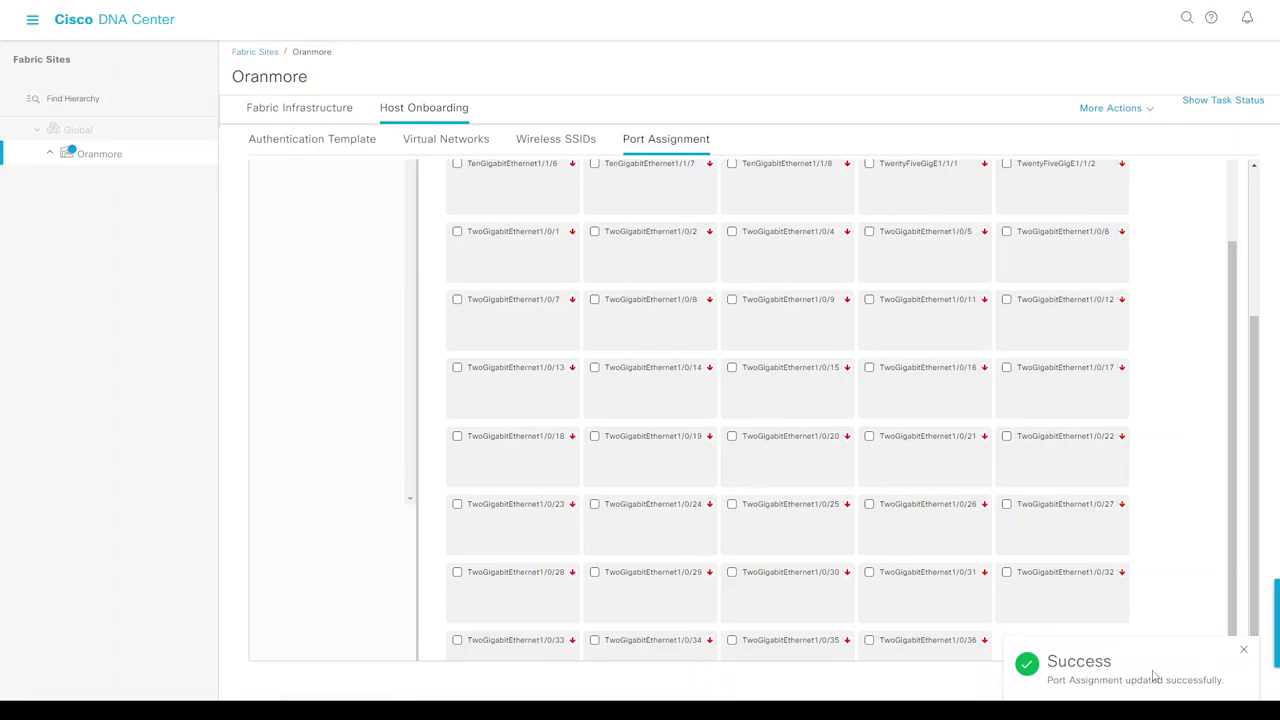
{"action": "left_click", "coordinate": [1209, 690]}
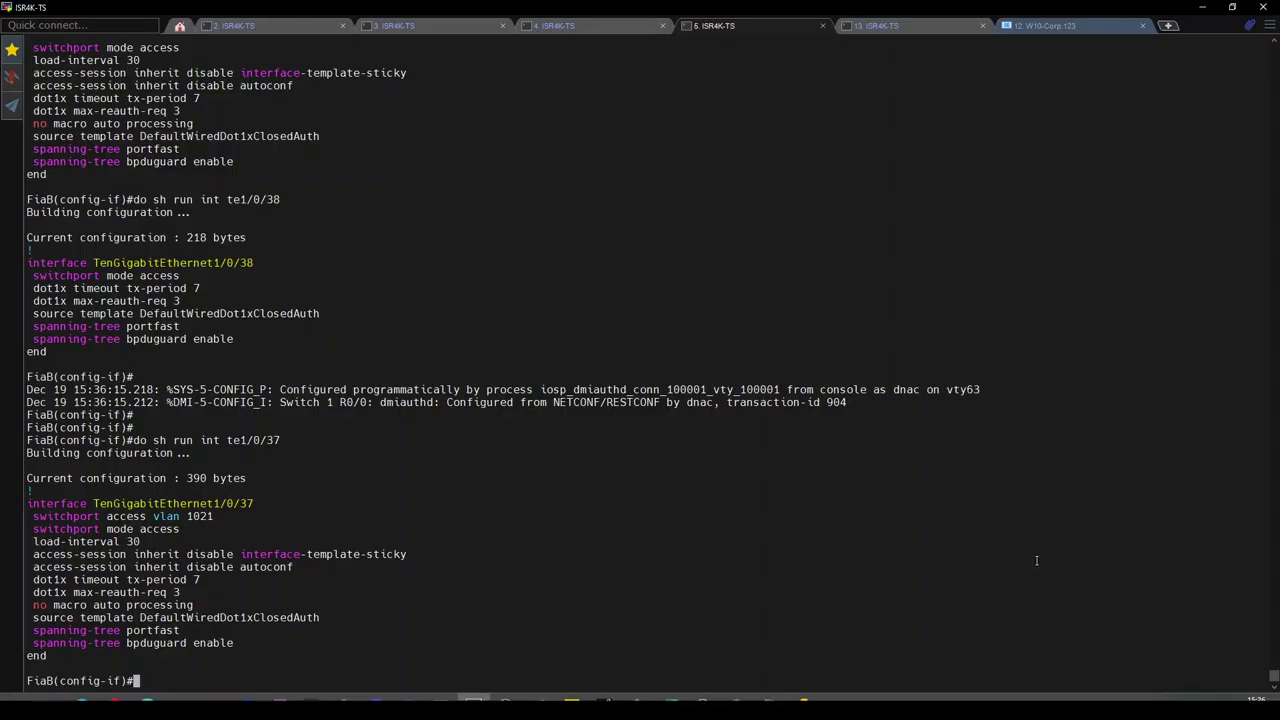
{"action": "key", "text": "Up"}
{"action": "key", "text": "Return"}
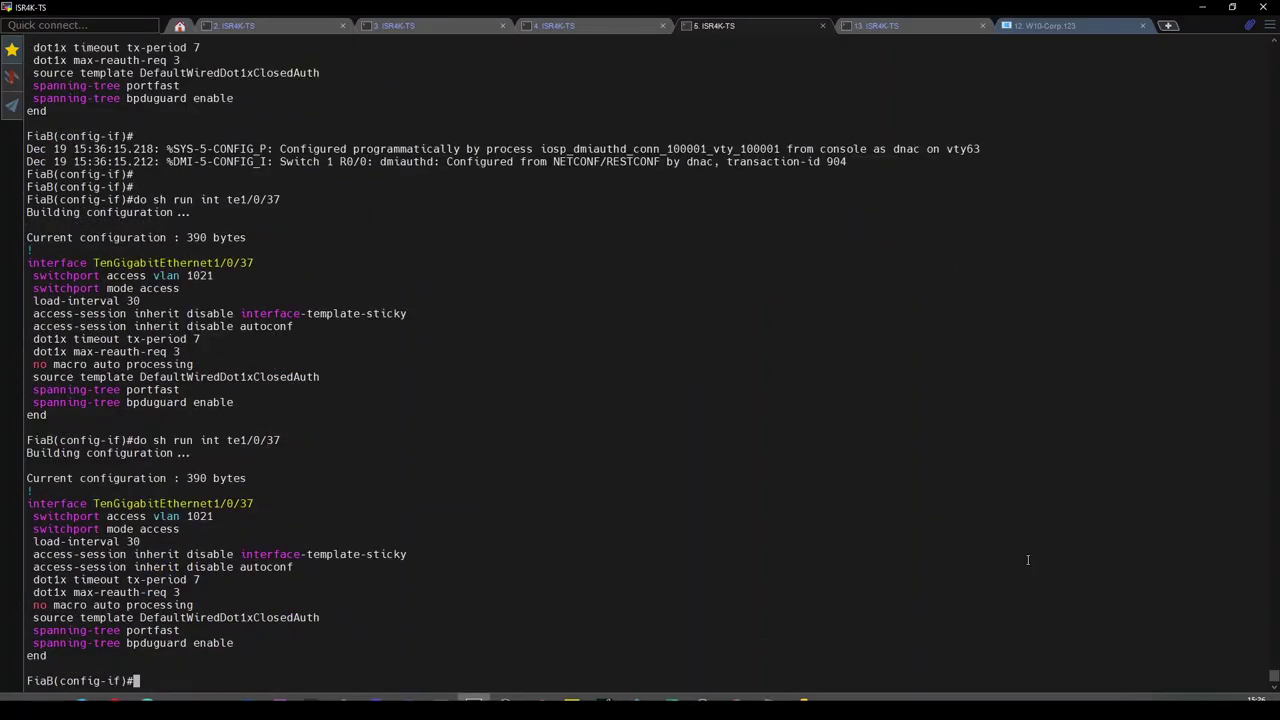
Show te1/0/38's config for comparison and type the te1/0/37 authentication session query.
{"action": "key", "text": "Up"}
{"action": "key", "text": "BackSpace"}
{"action": "type", "text": "8"}
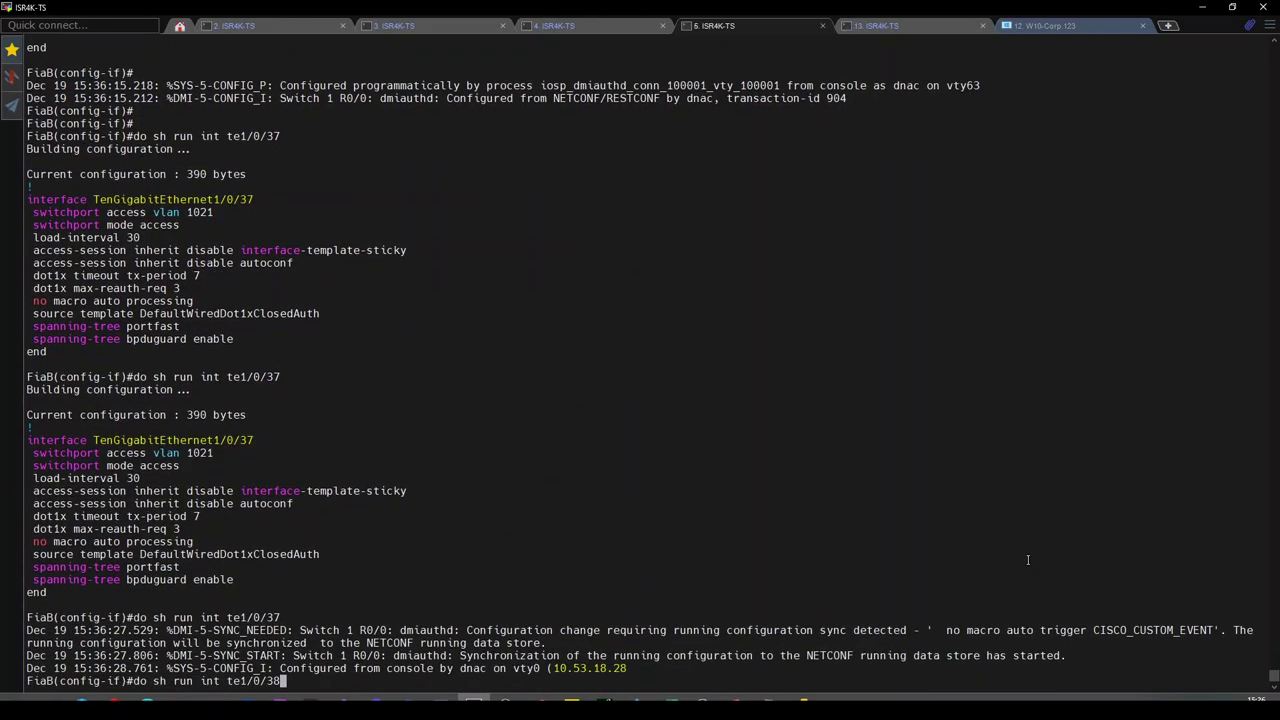
{"action": "key", "text": "Return"}
{"action": "key", "text": "Up"}
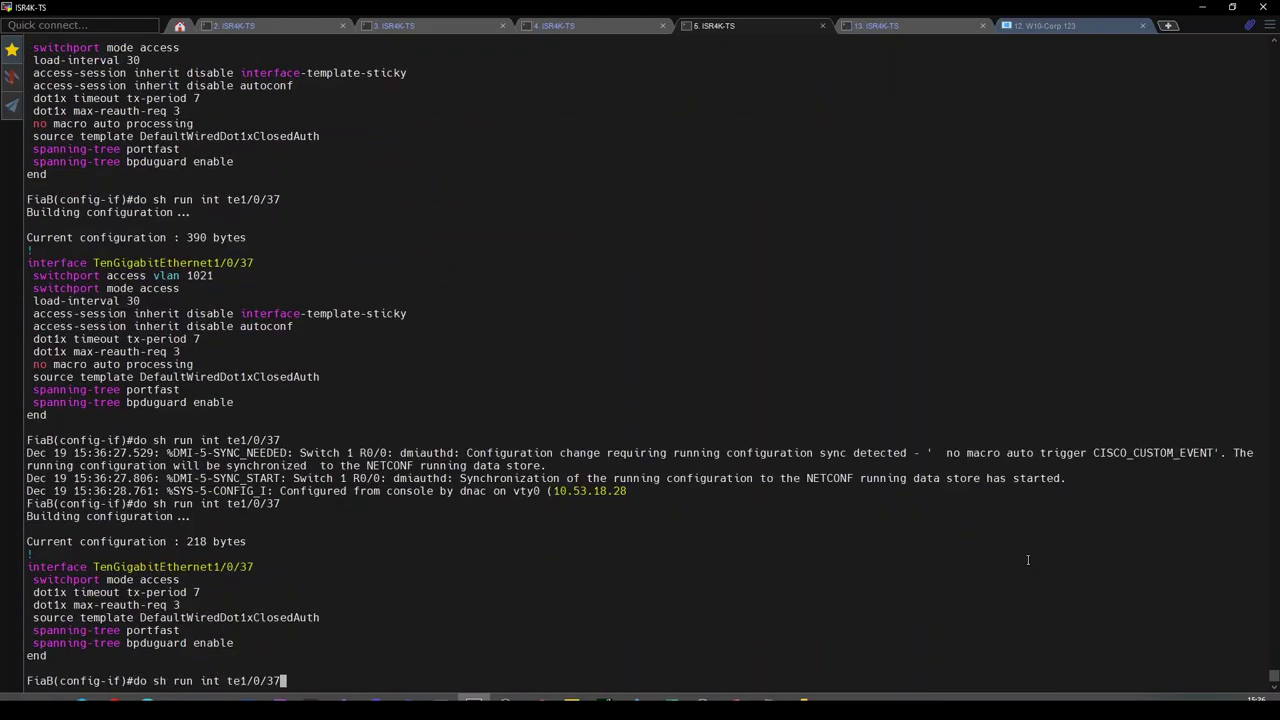
{"action": "type", "text": "8"}
{"action": "key", "text": "Return"}
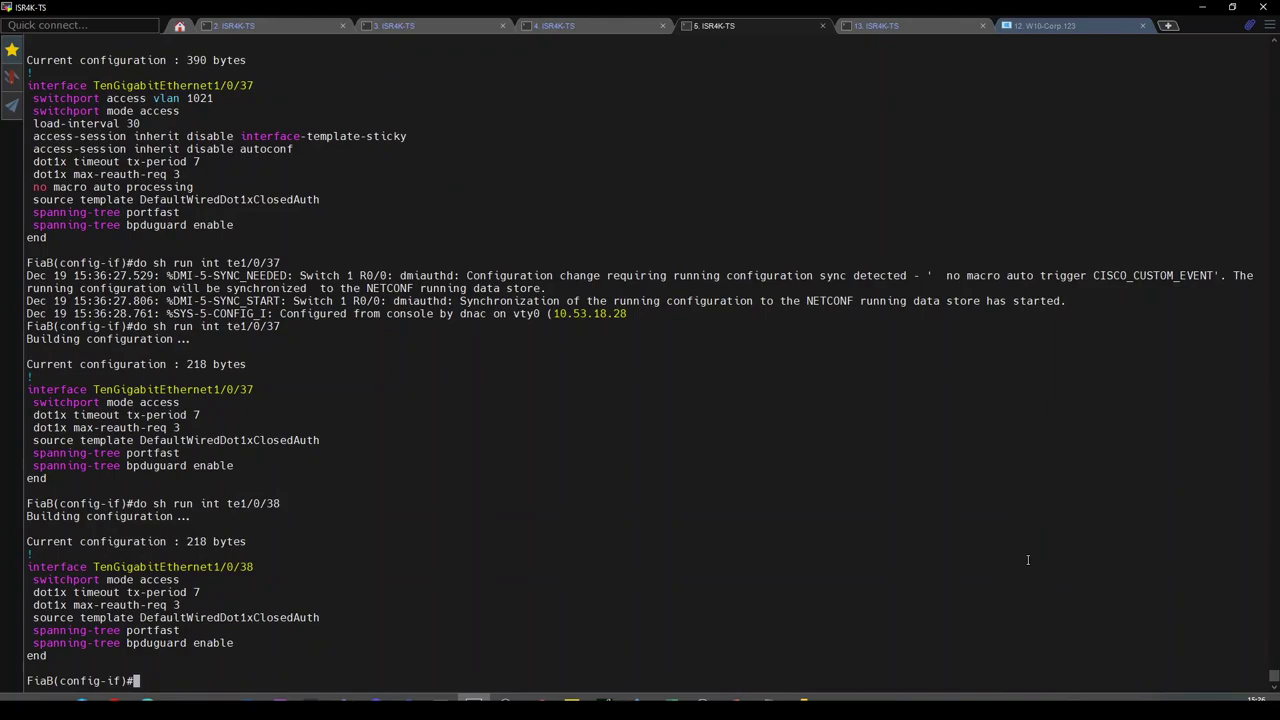
{"action": "type", "text": "do sh auth sess int te1"}
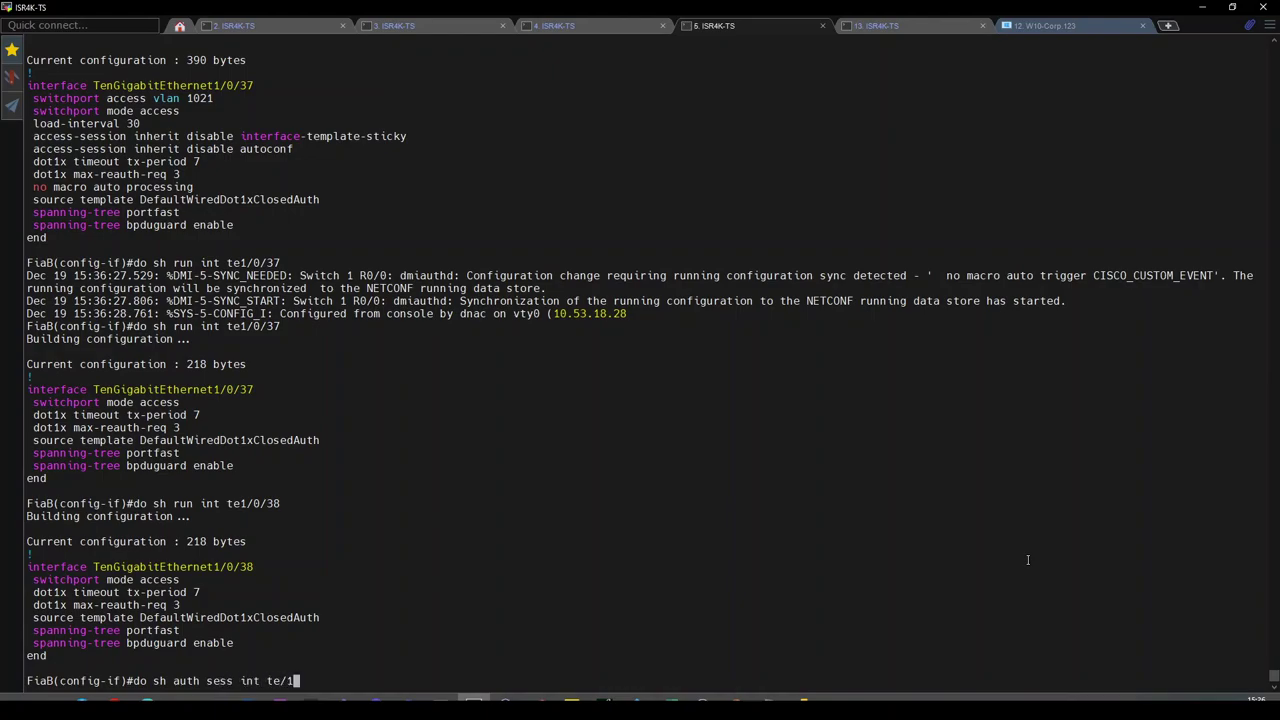
{"action": "type", "text": "/0/37 det"}
Show the authentication session details for Te1/0/37 and refresh the ISE RADIUS Live Logs.
{"action": "key", "text": "Return"}
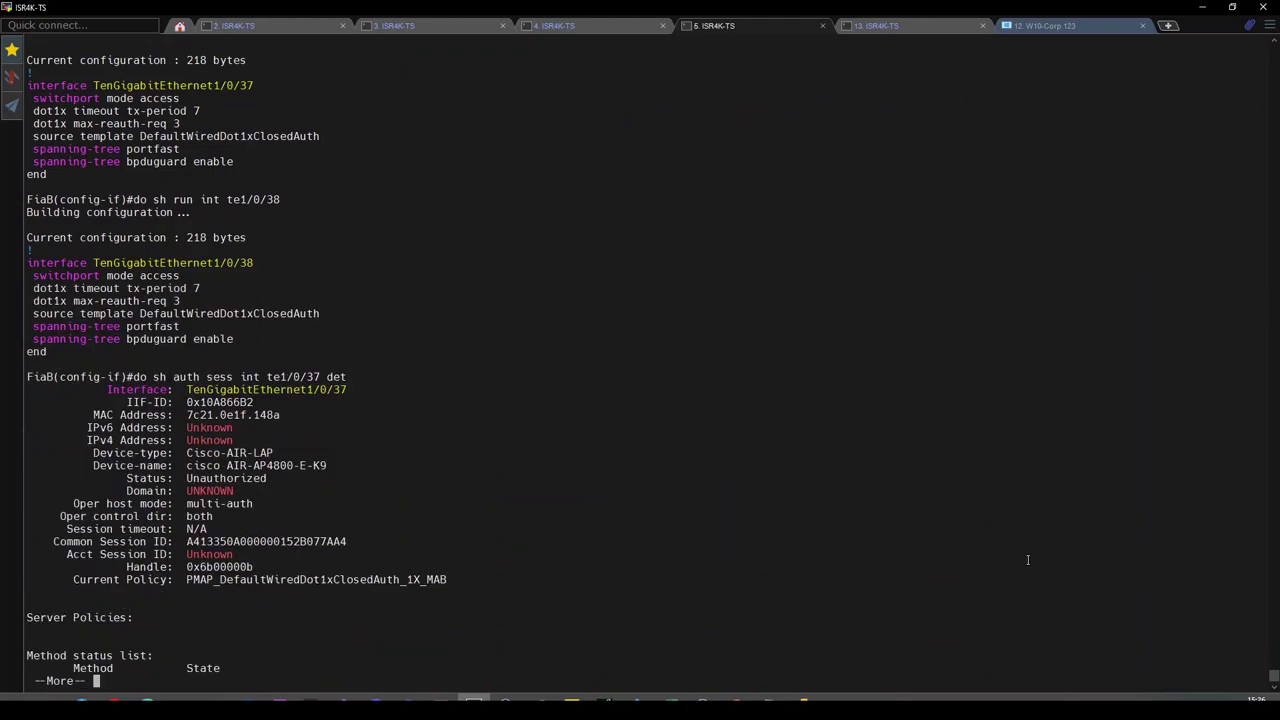
{"action": "key", "text": "space"}
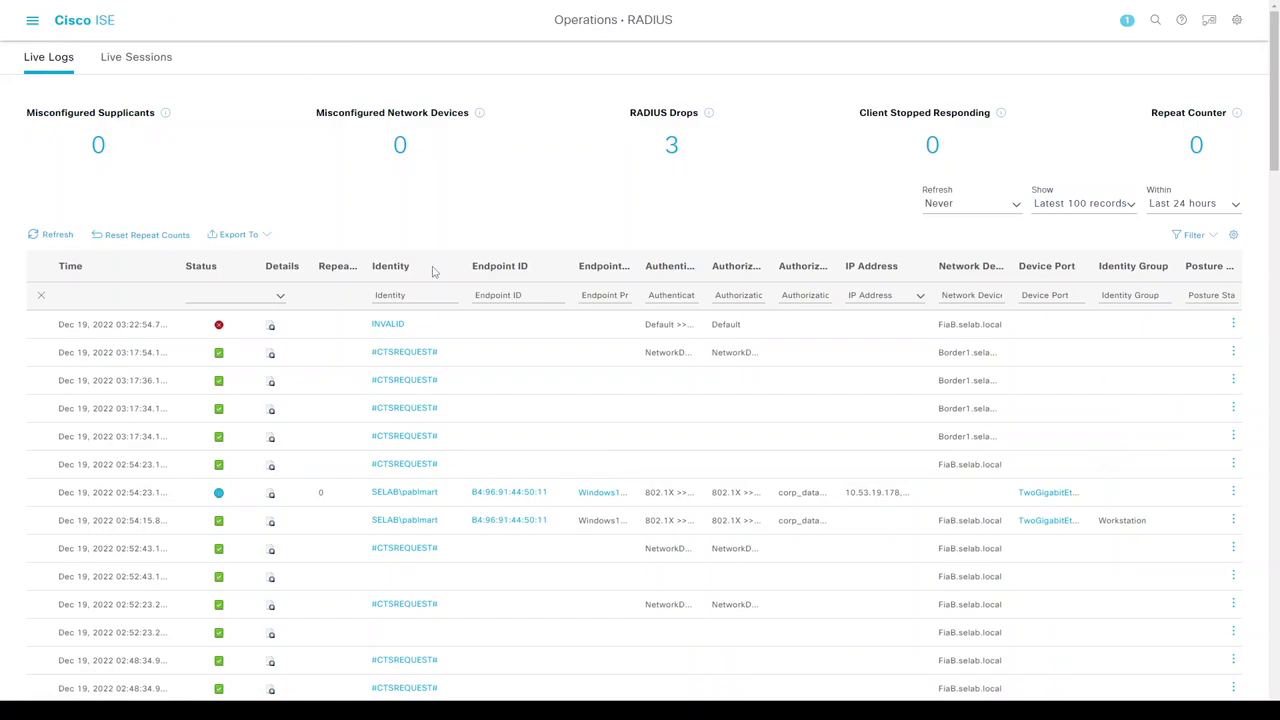
{"action": "left_click", "coordinate": [47, 237]}
{"action": "left_click", "coordinate": [56, 236]}
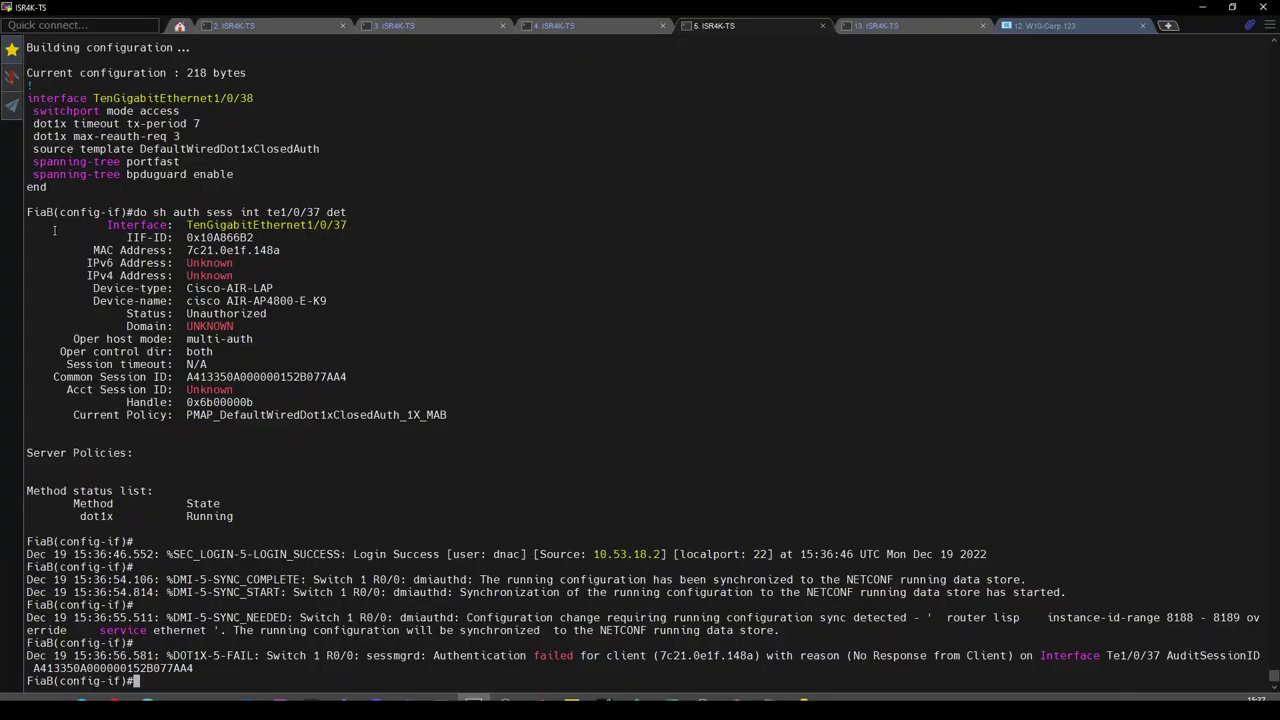
Rerun the session check until it shows Authorized in VLAN 1021, highlighting IPv4 10.53.19.170.
{"action": "key", "text": "Return"}
{"action": "key", "text": "Return"}
{"action": "key", "text": "Return"}
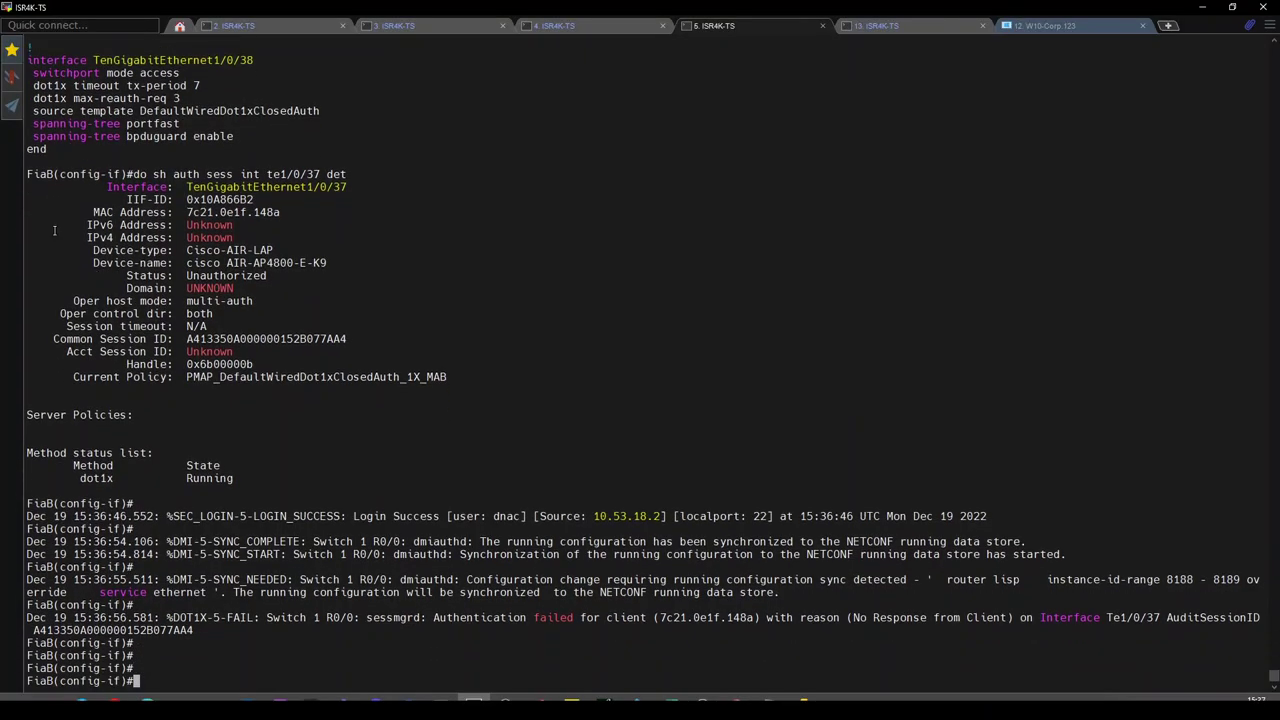
{"action": "key", "text": "Up"}
{"action": "key", "text": "Return"}
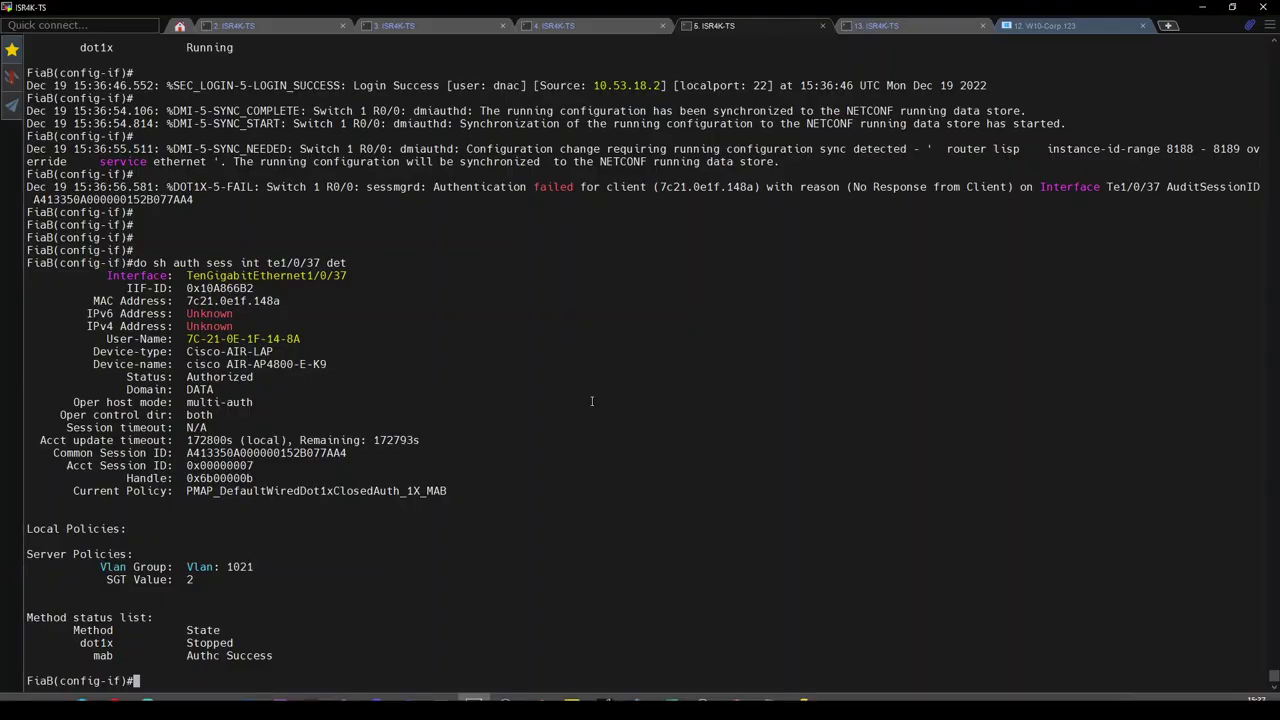
{"action": "key", "text": "Return"}
{"action": "key", "text": "Return"}
{"action": "key", "text": "Return"}
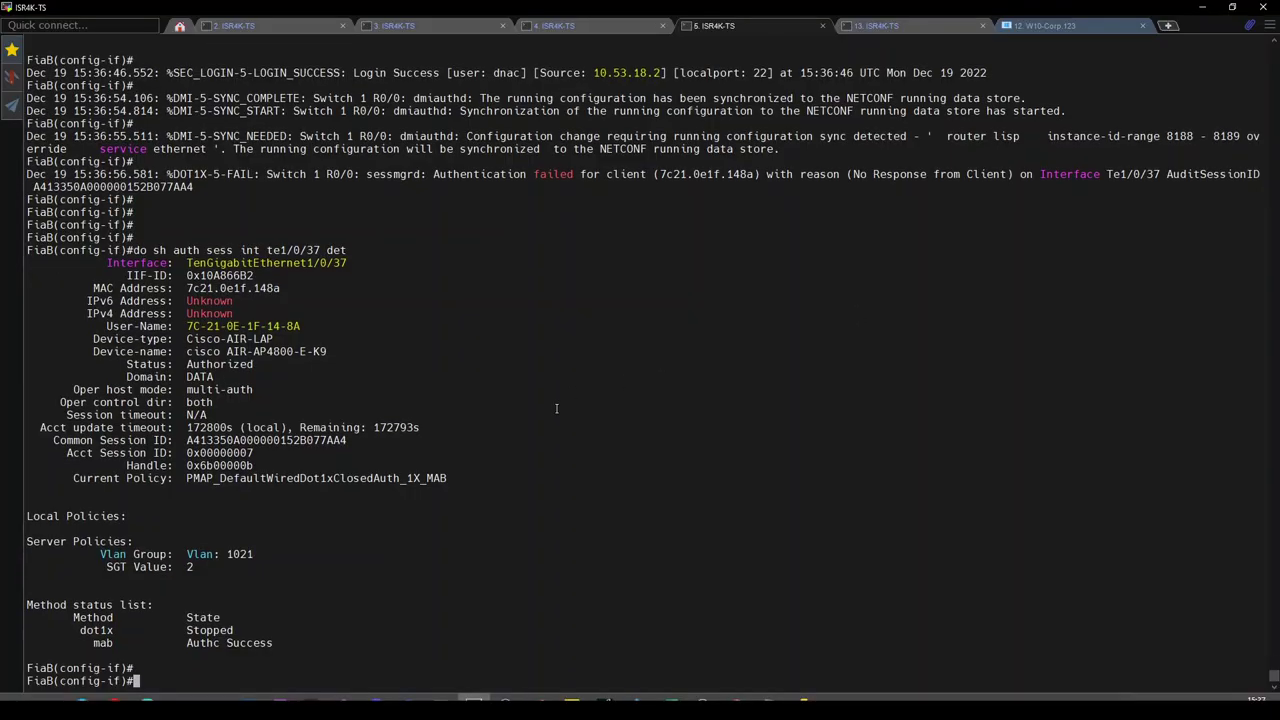
{"action": "key", "text": "Up"}
{"action": "key", "text": "Return"}
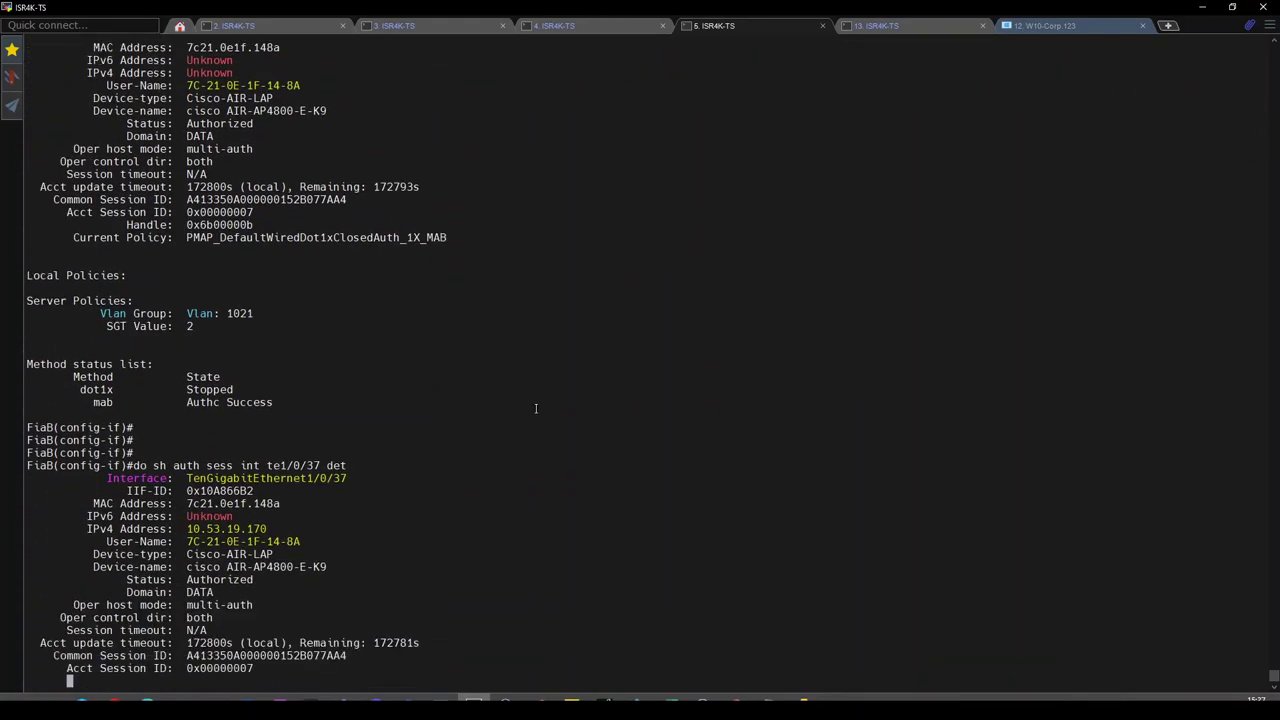
{"action": "key", "text": "space"}
{"action": "double_click", "coordinate": [226, 326]}
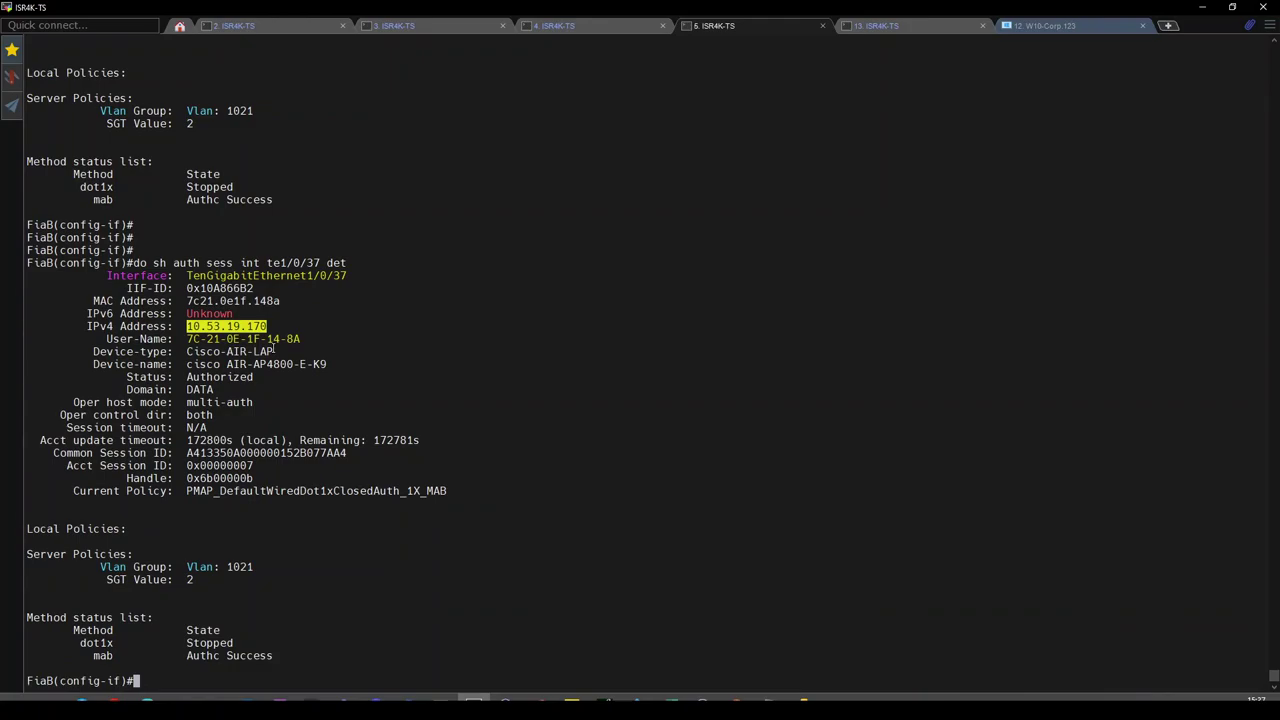
{"action": "type", "text": "do sh run i"}
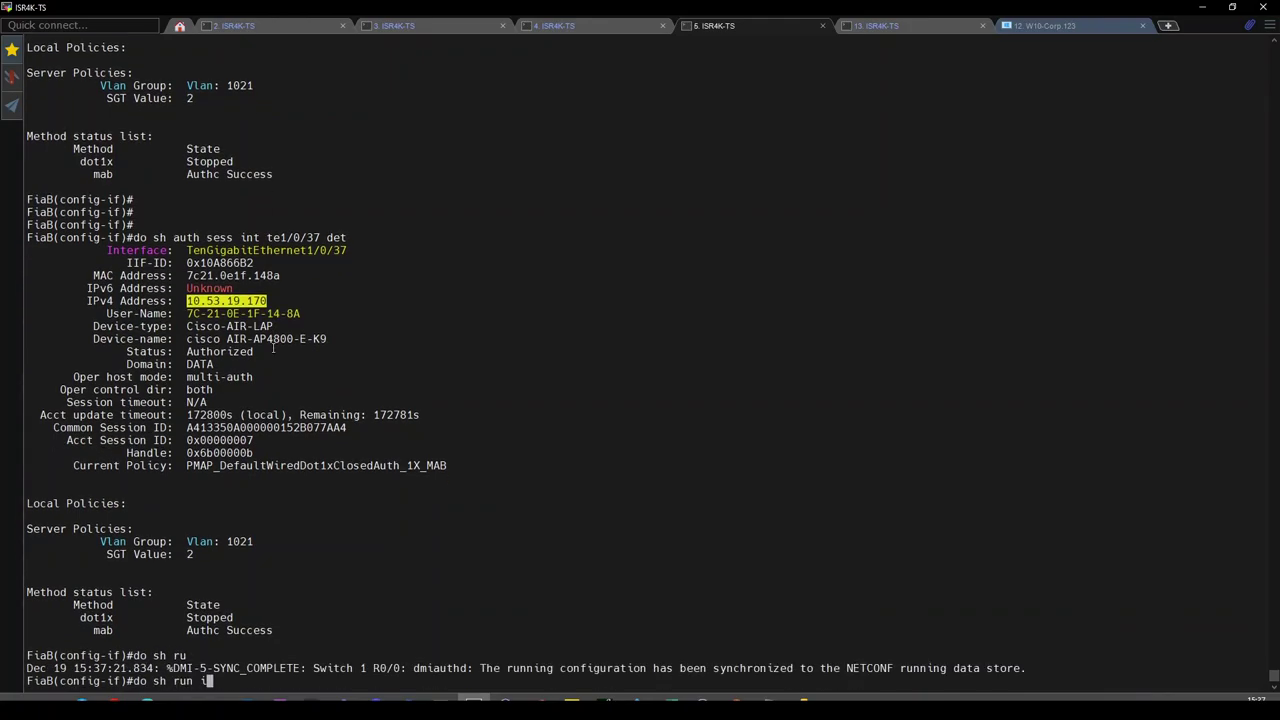
{"action": "type", "text": "nt vlan 1022"}
Display the Vlan1022 and Vlan1021 configs and compare gateway 10.53.19.169 with the AP's 10.53.19.170.
{"action": "key", "text": "Return"}
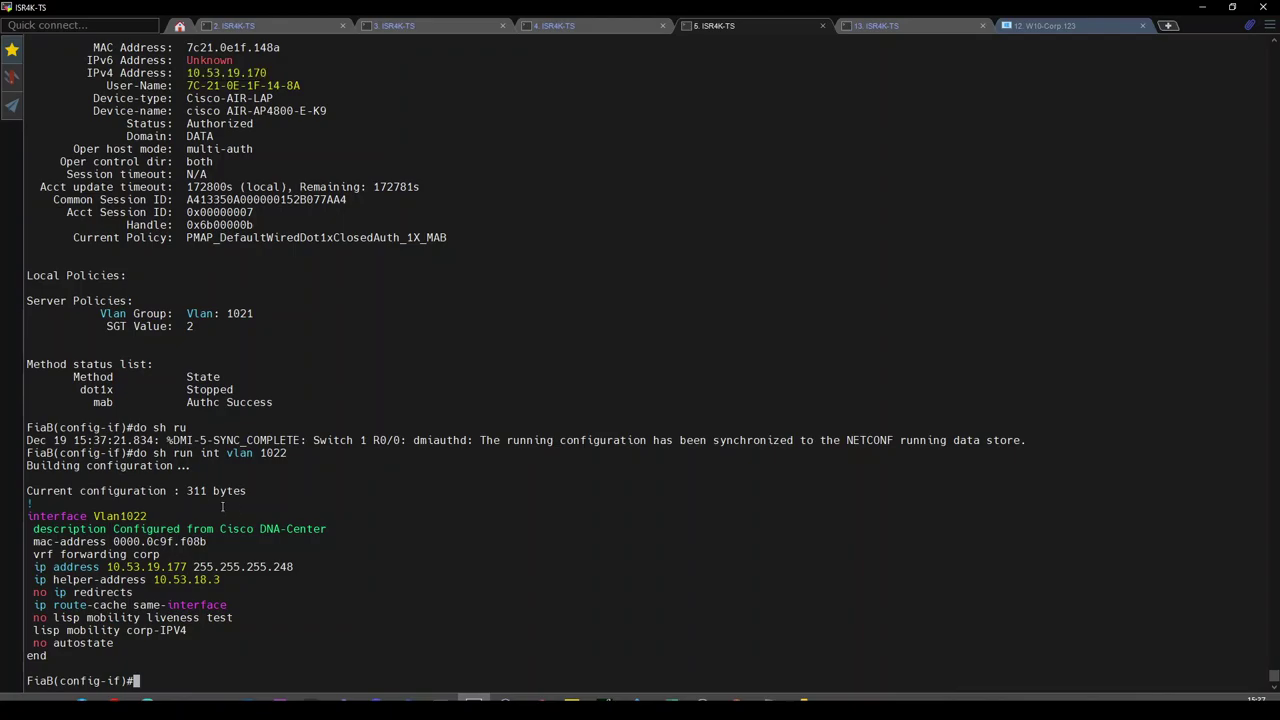
{"action": "key", "text": "Up"}
{"action": "key", "text": "Return"}
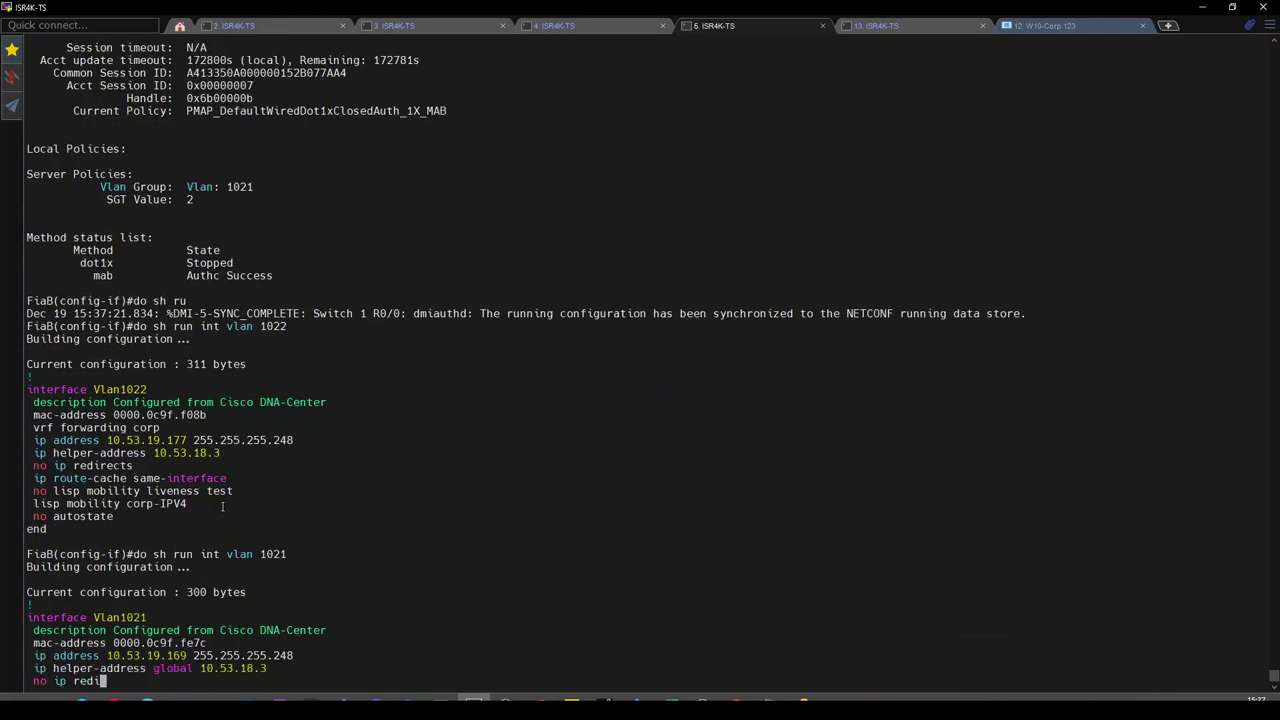
{"action": "double_click", "coordinate": [175, 566]}
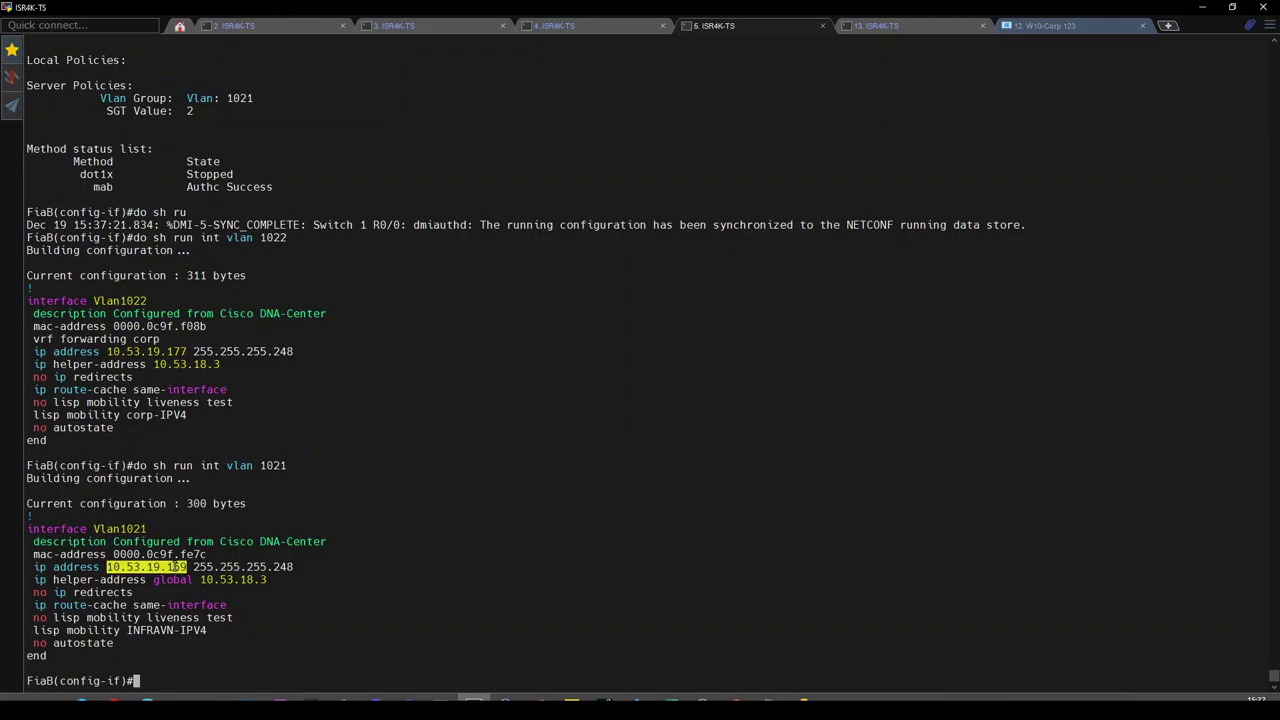
{"action": "scroll", "coordinate": [207, 553], "scroll_direction": "up", "scroll_amount": 7}
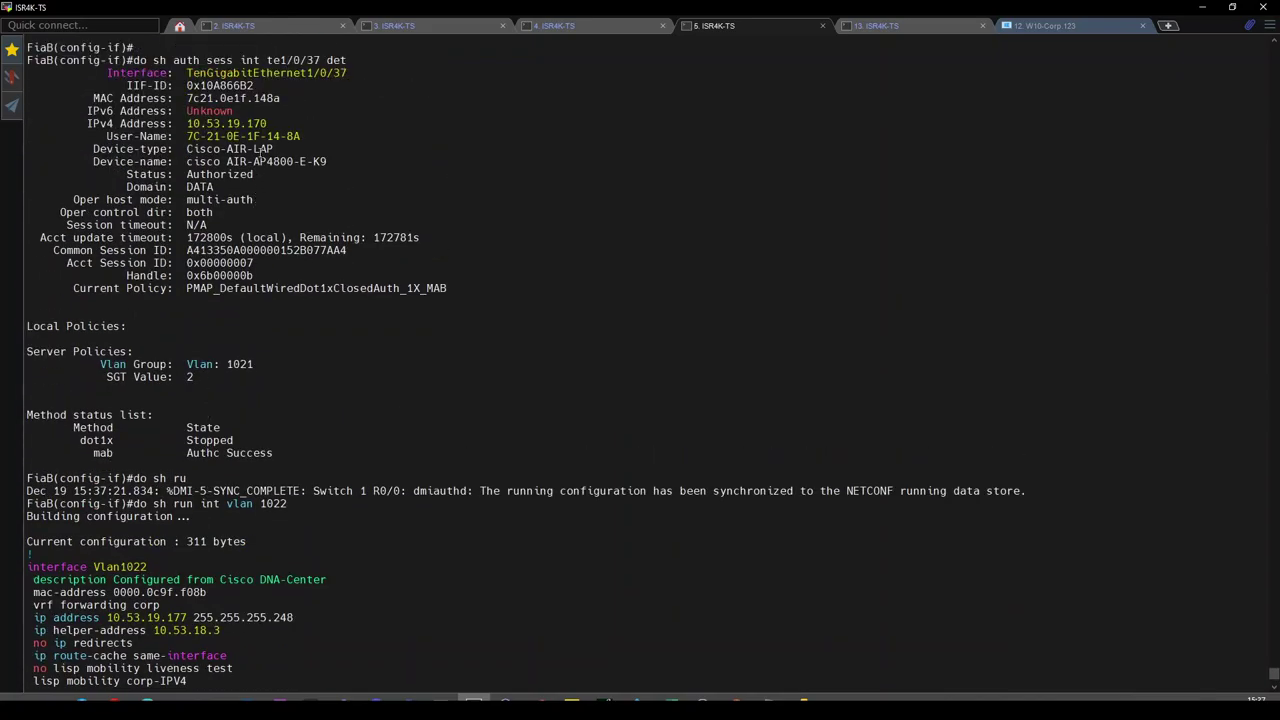
{"action": "double_click", "coordinate": [247, 123]}
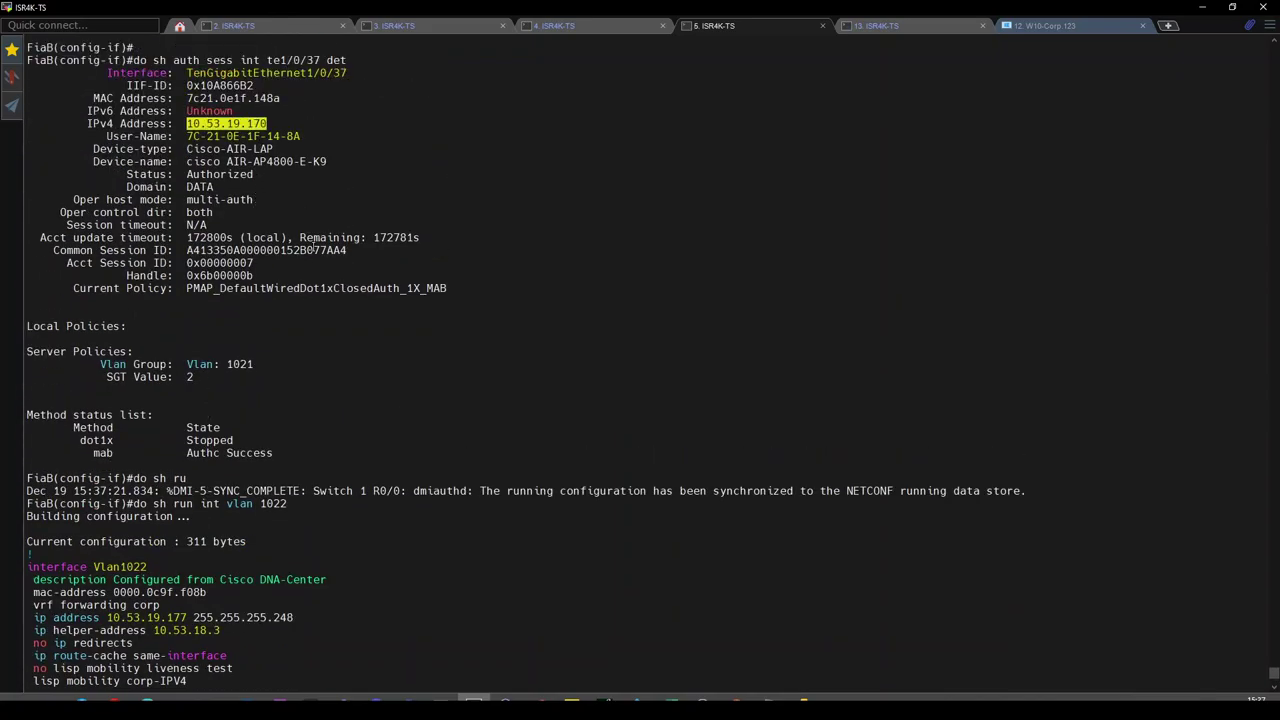
{"action": "scroll", "coordinate": [318, 260], "scroll_direction": "down", "scroll_amount": 8}
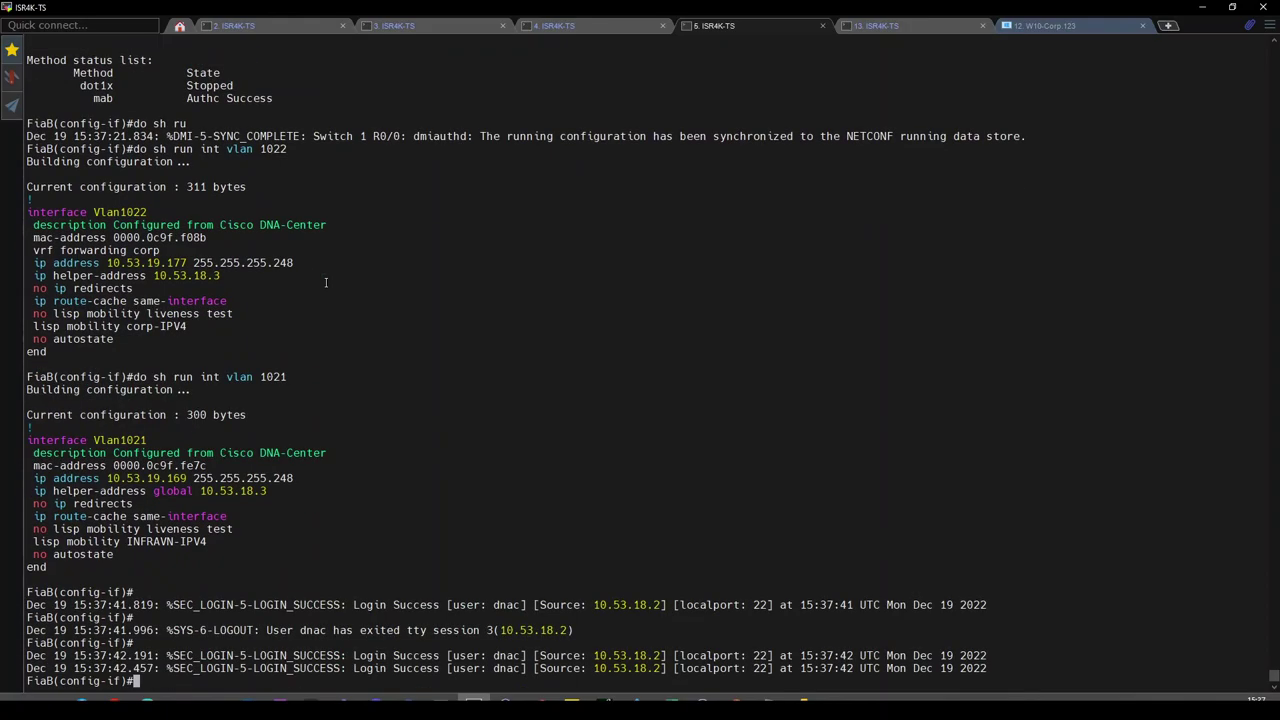
{"action": "key", "text": "Return"}
{"action": "key", "text": "Return"}
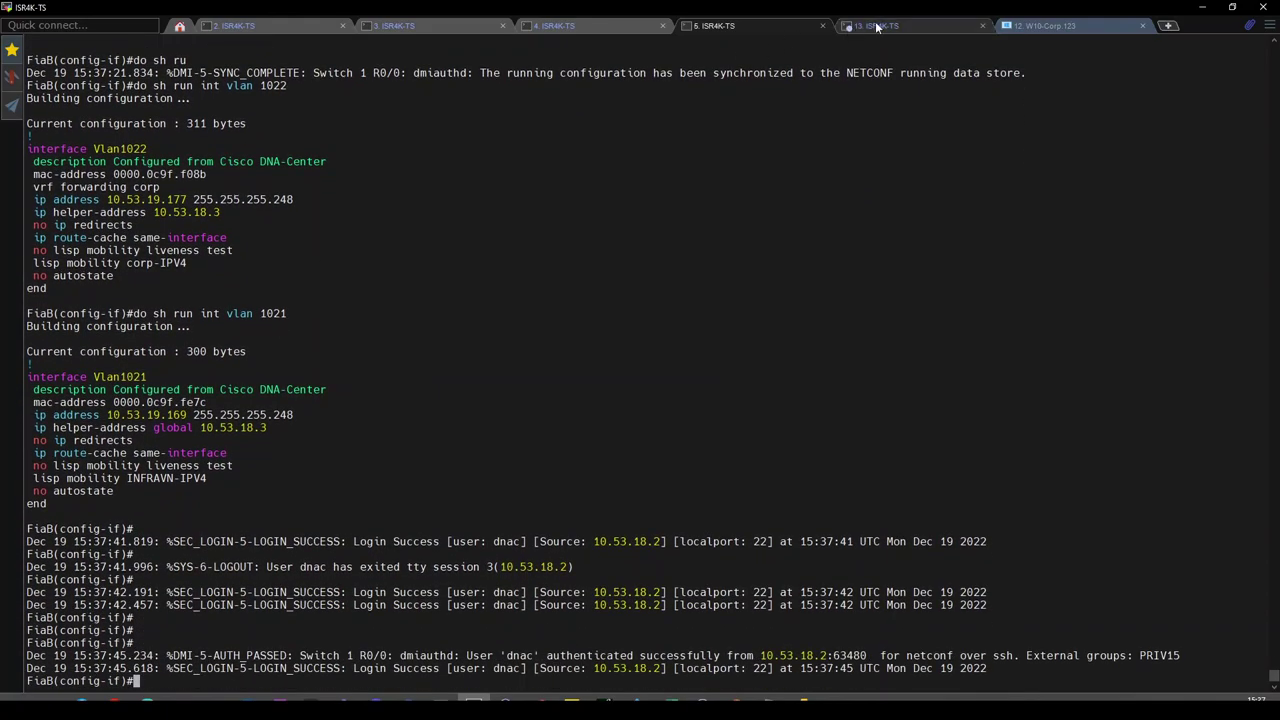
{"action": "left_click", "coordinate": [880, 25]}
Refresh and reload the embedded WLC's AP Statistics page.
{"action": "left_click", "coordinate": [798, 24]}
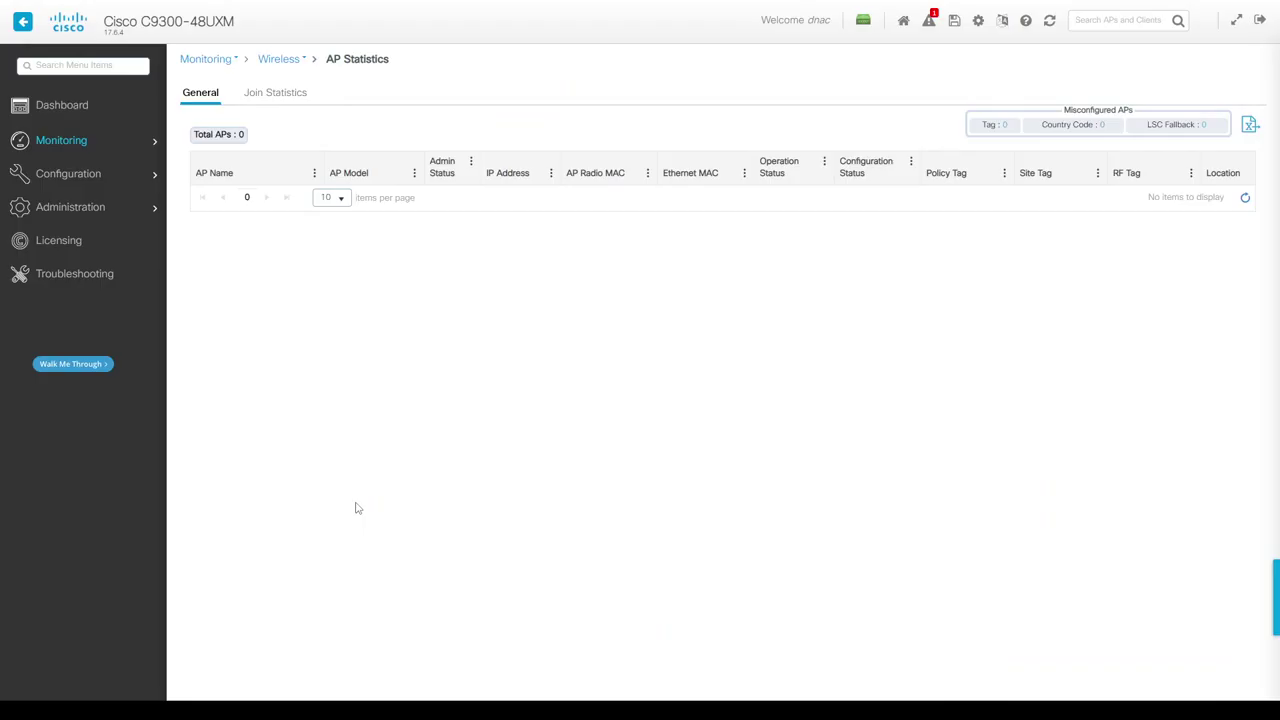
{"action": "left_click", "coordinate": [1247, 202]}
{"action": "left_click", "coordinate": [1049, 22]}
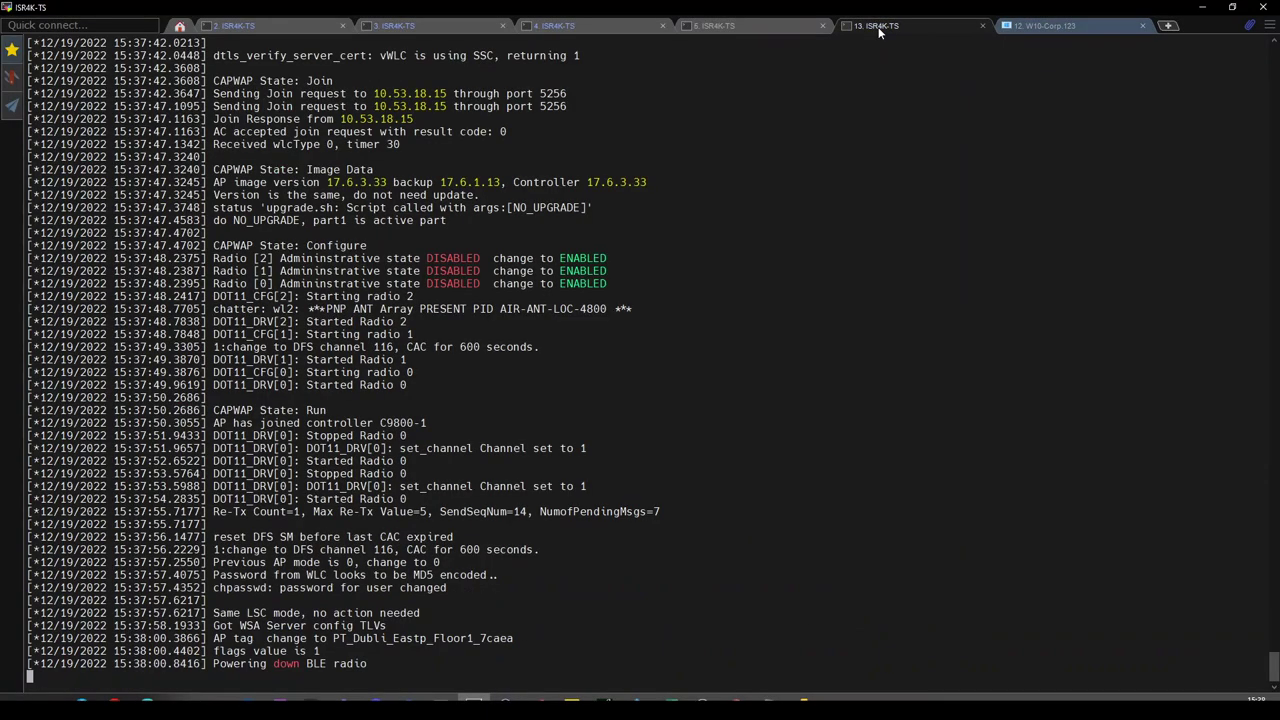
Note the join controller IP 10.53.18.15 and discovery address 10.53.19.164, then select AP4800-2.
{"action": "scroll", "coordinate": [631, 470], "scroll_direction": "up", "scroll_amount": 2}
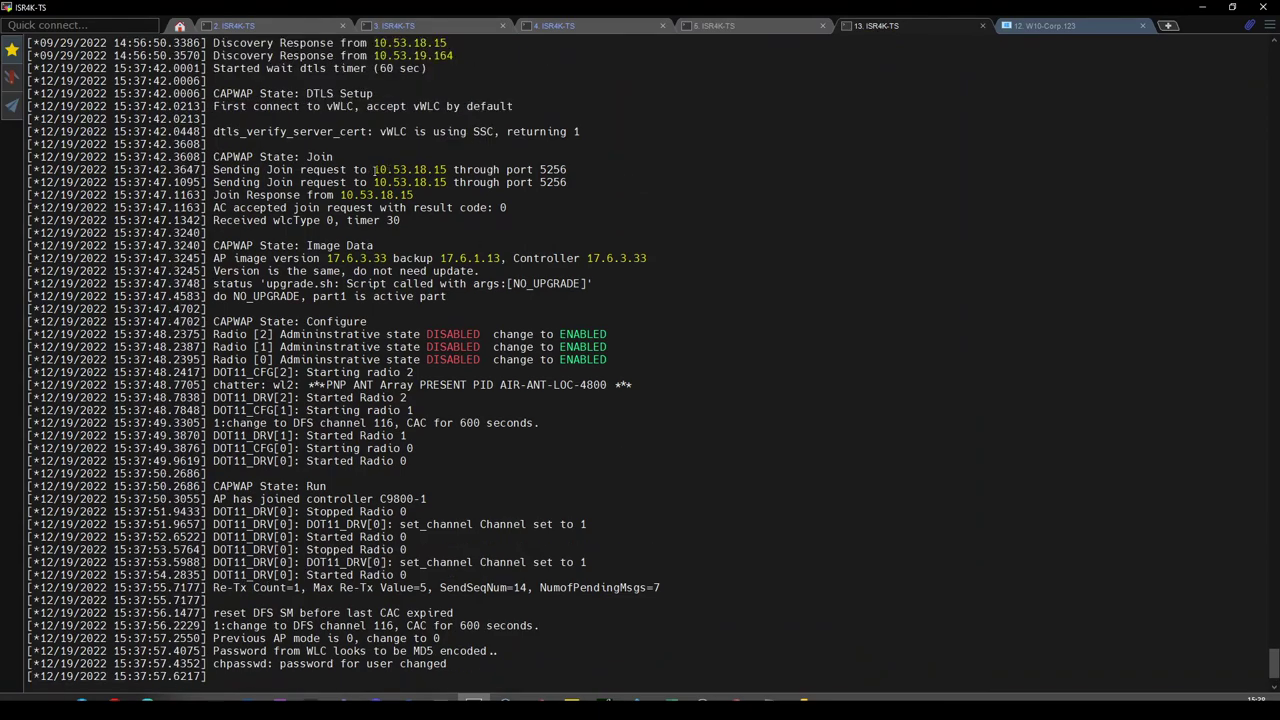
{"action": "left_click_drag", "start_coordinate": [373, 169], "coordinate": [448, 170]}
{"action": "scroll", "coordinate": [451, 233], "scroll_direction": "up", "scroll_amount": 2}
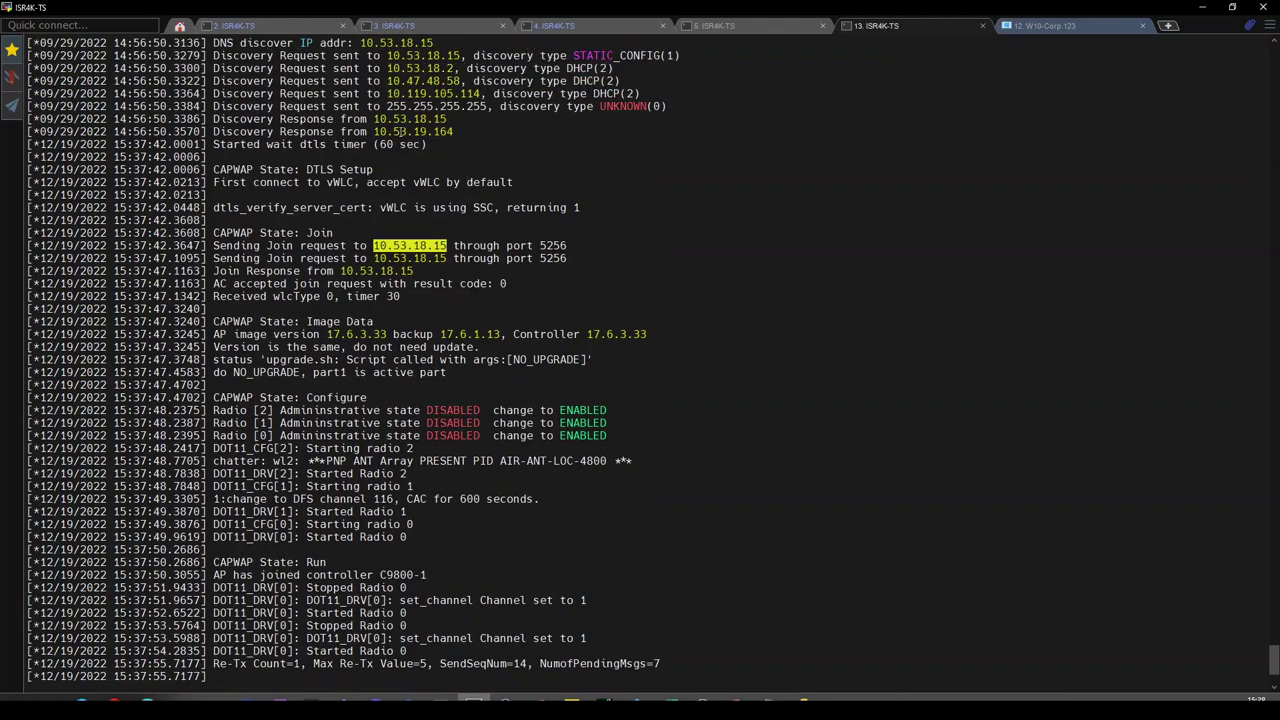
{"action": "double_click", "coordinate": [398, 131]}
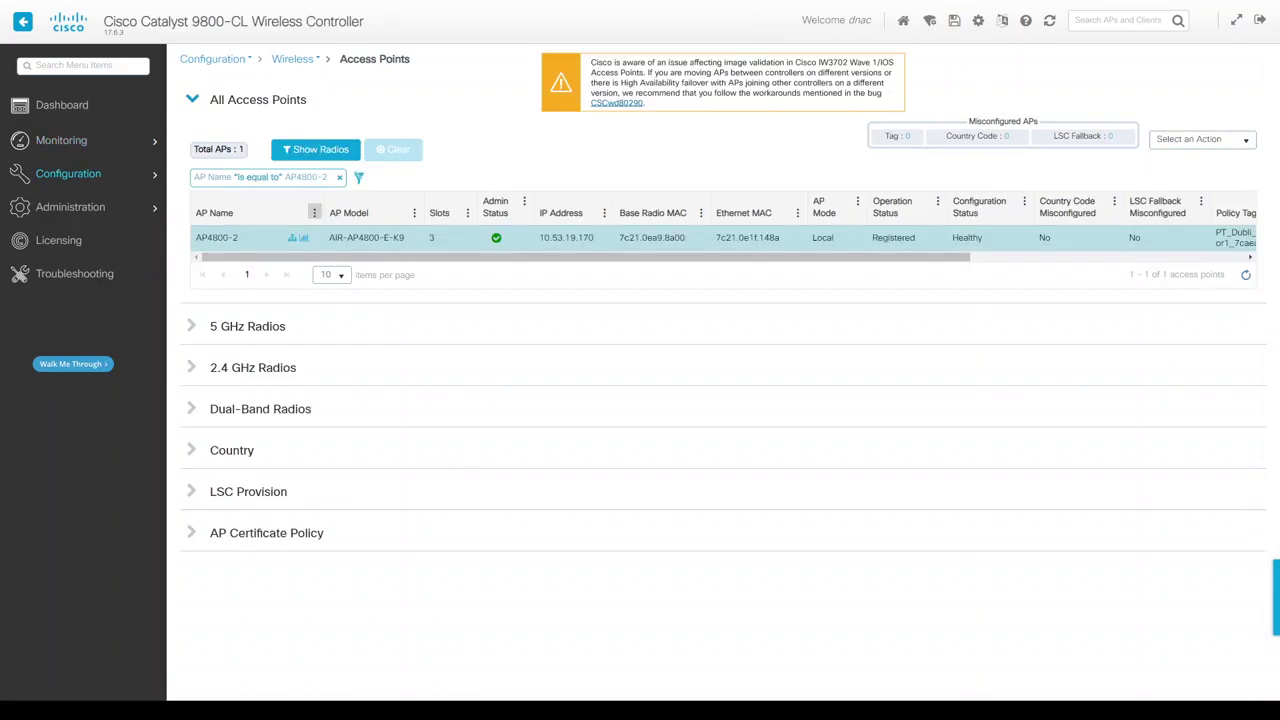
{"action": "left_click", "coordinate": [427, 238]}
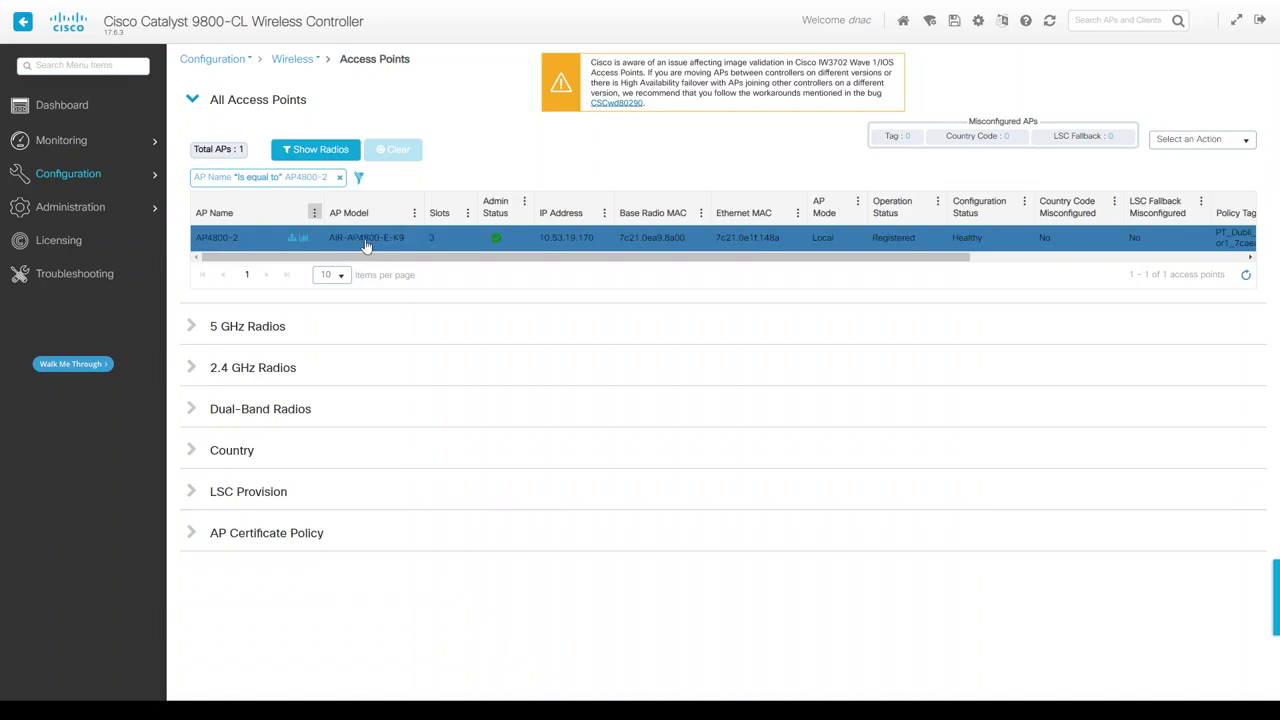
Run Clear All Config on AP4800-2 from Edit AP's Advanced tab and confirm the reset.
{"action": "left_click", "coordinate": [233, 246]}
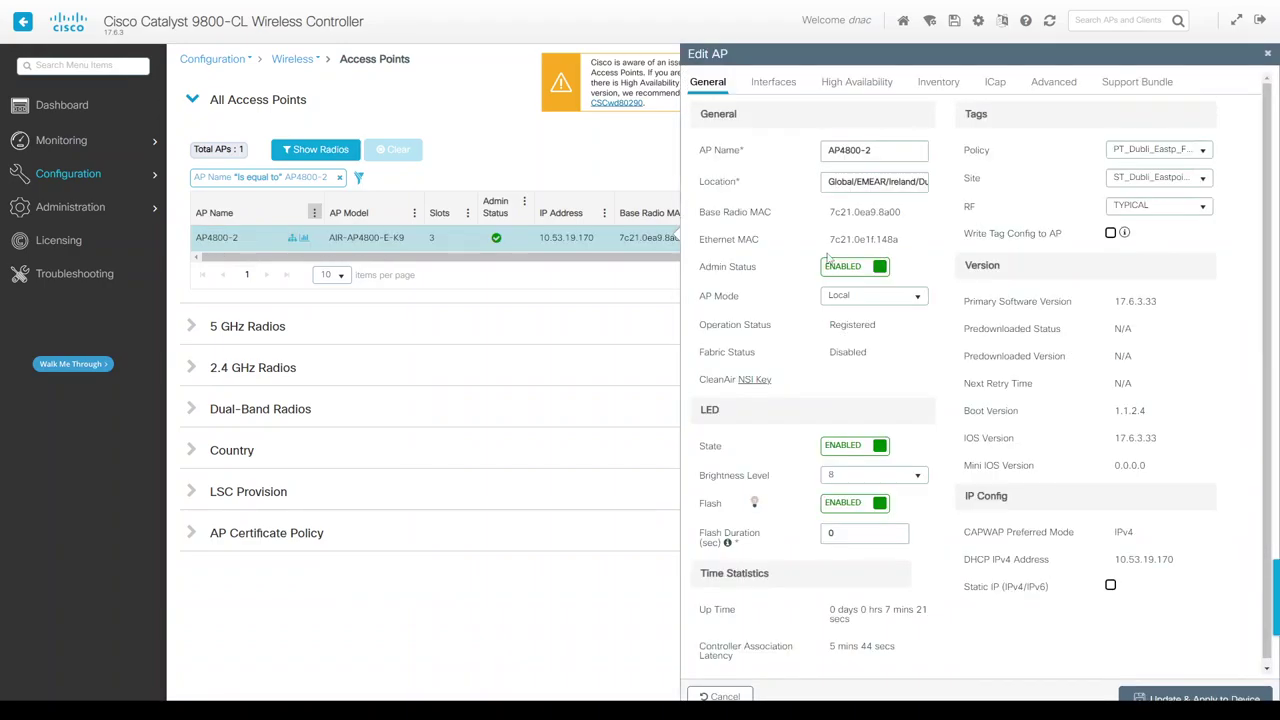
{"action": "left_click", "coordinate": [1053, 83]}
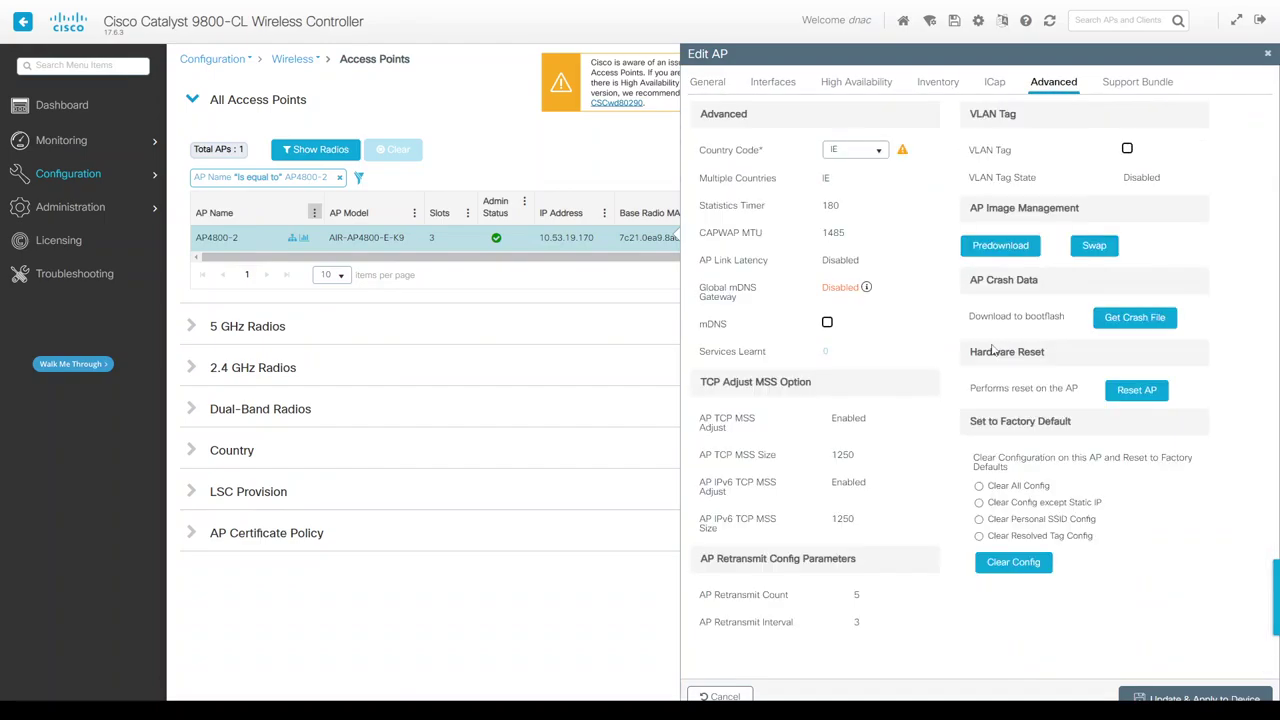
{"action": "left_click", "coordinate": [979, 486]}
{"action": "left_click", "coordinate": [1010, 563]}
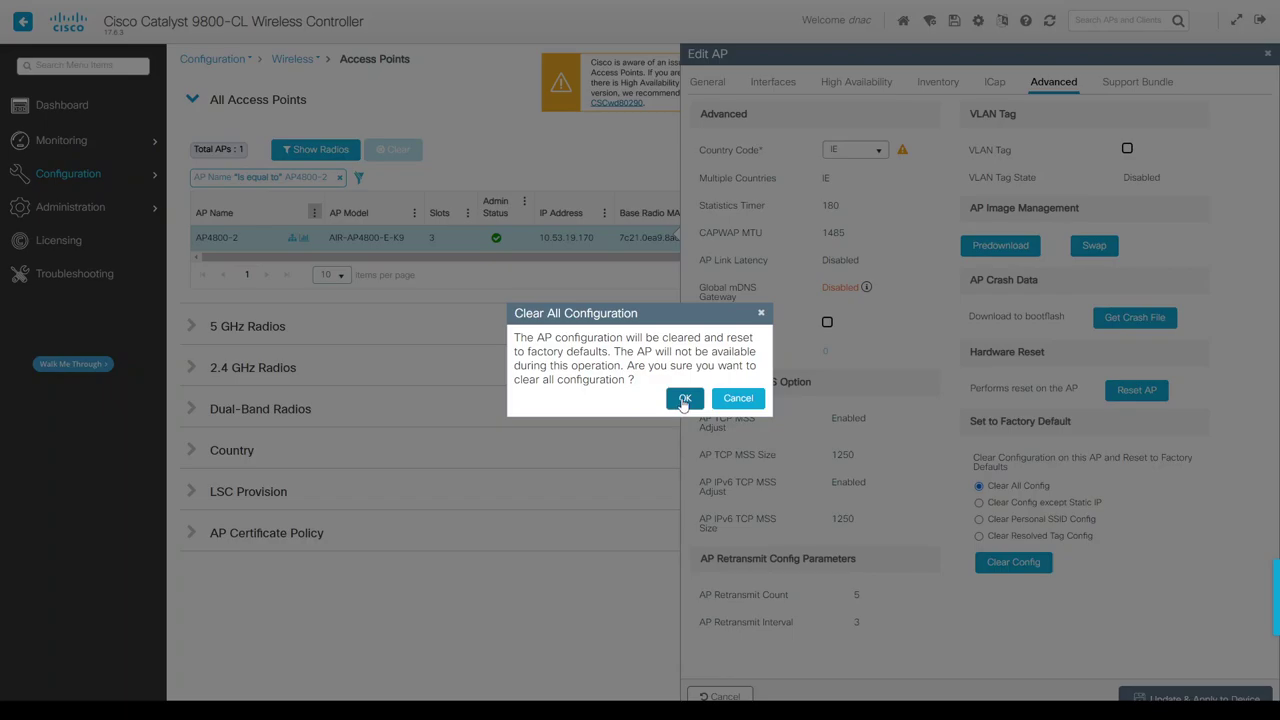
{"action": "left_click", "coordinate": [684, 400]}
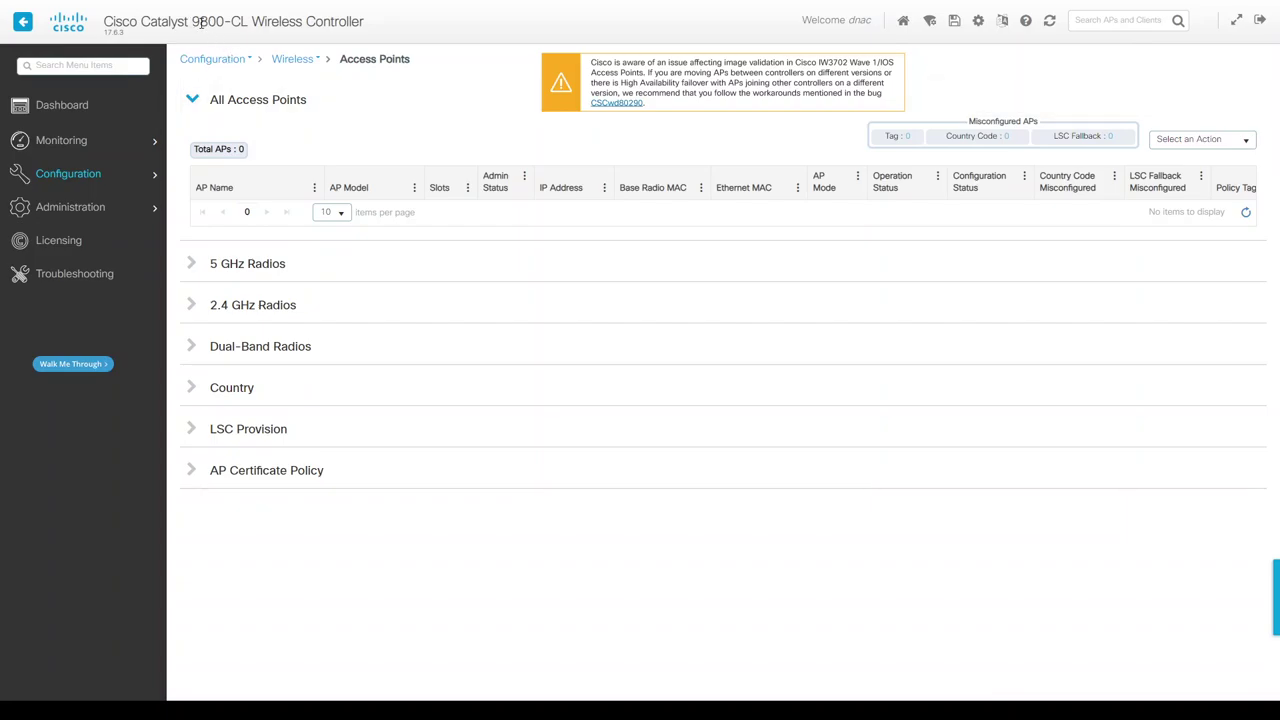
{"action": "left_click_drag", "start_coordinate": [200, 24], "coordinate": [230, 35]}
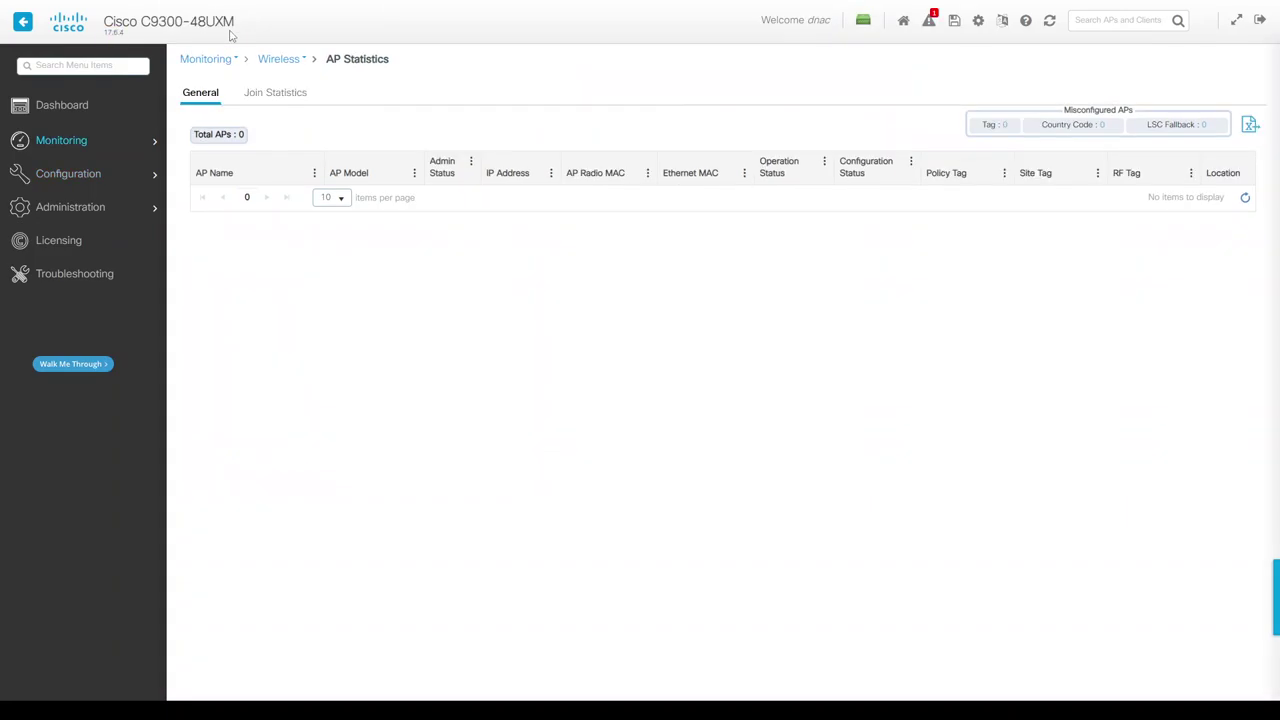
Refresh the embedded WLC's AP list, still 0 APs, and check the VM's available Wi-Fi networks.
{"action": "left_click_drag", "start_coordinate": [141, 22], "coordinate": [234, 22]}
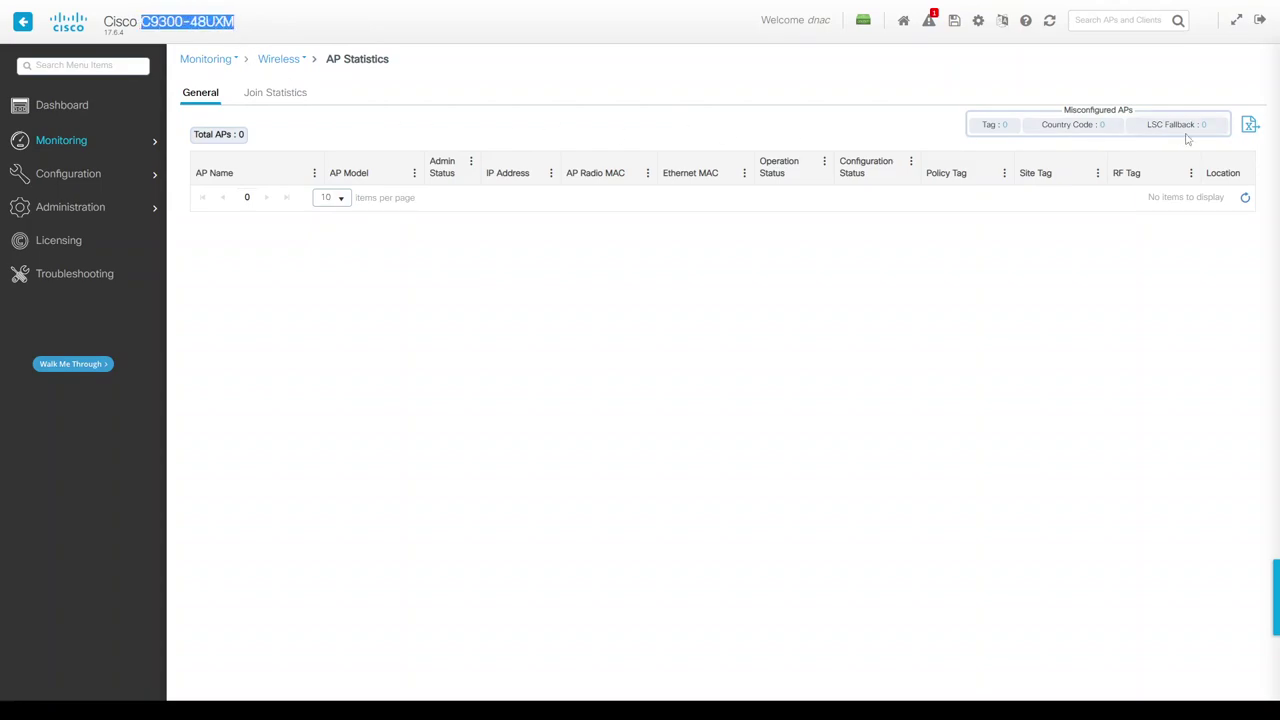
{"action": "left_click", "coordinate": [1247, 200]}
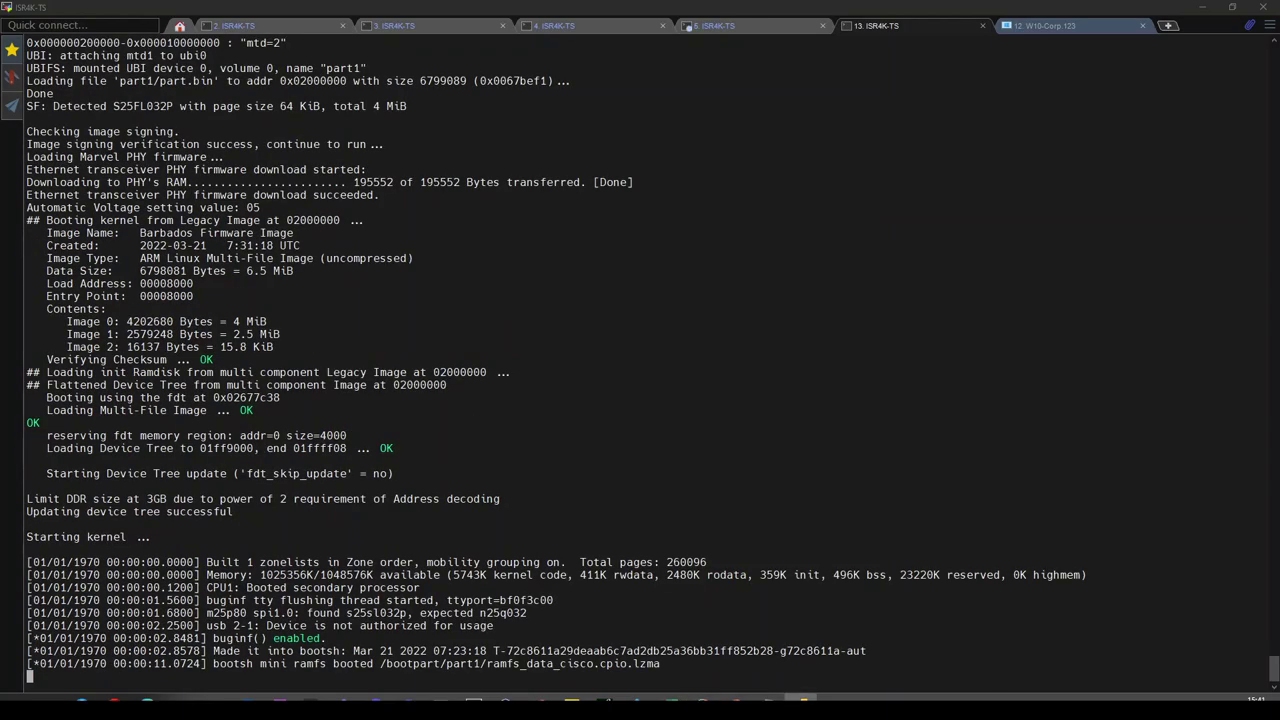
{"action": "left_click", "coordinate": [803, 700]}
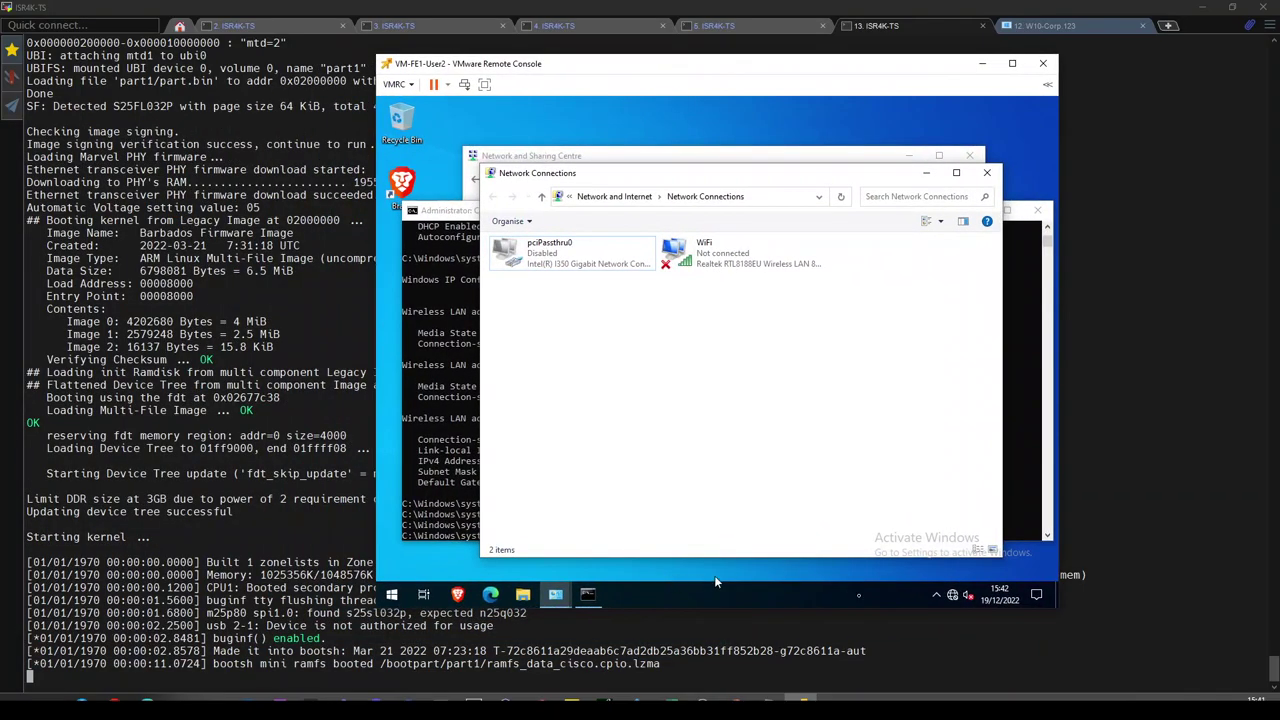
{"action": "left_click", "coordinate": [953, 595]}
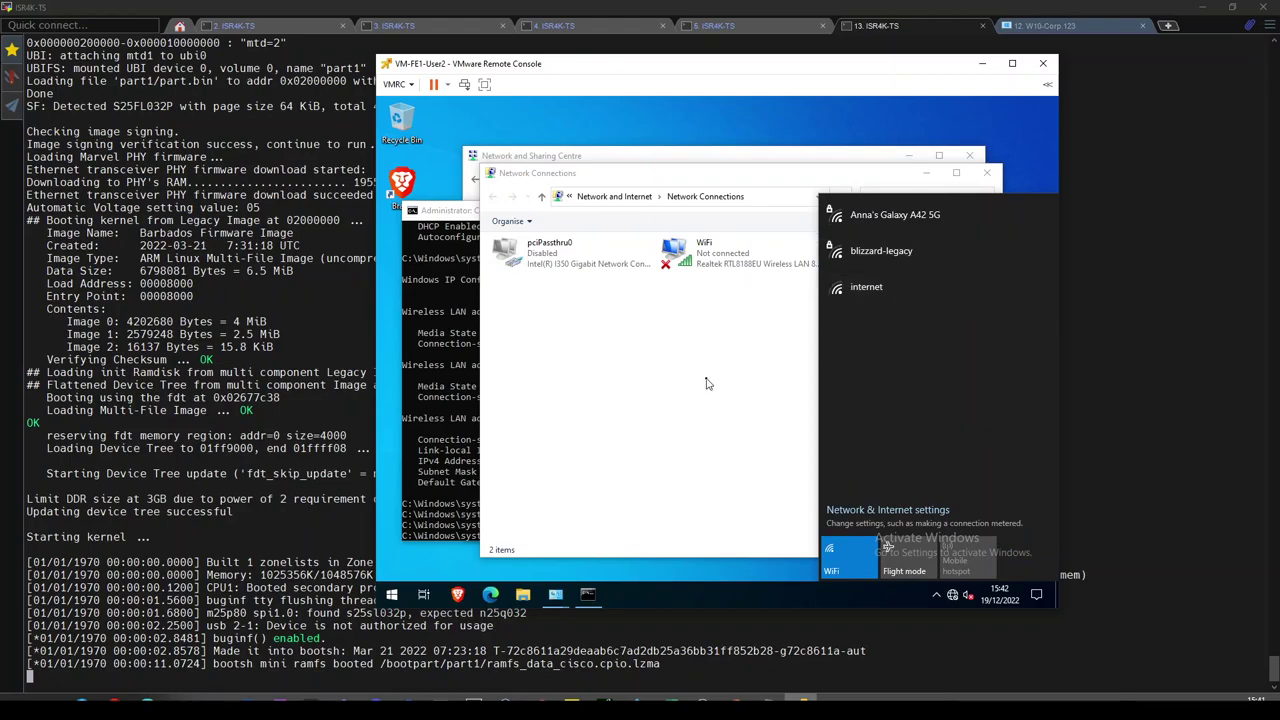
{"action": "mouse_move", "coordinate": [115, 699]}
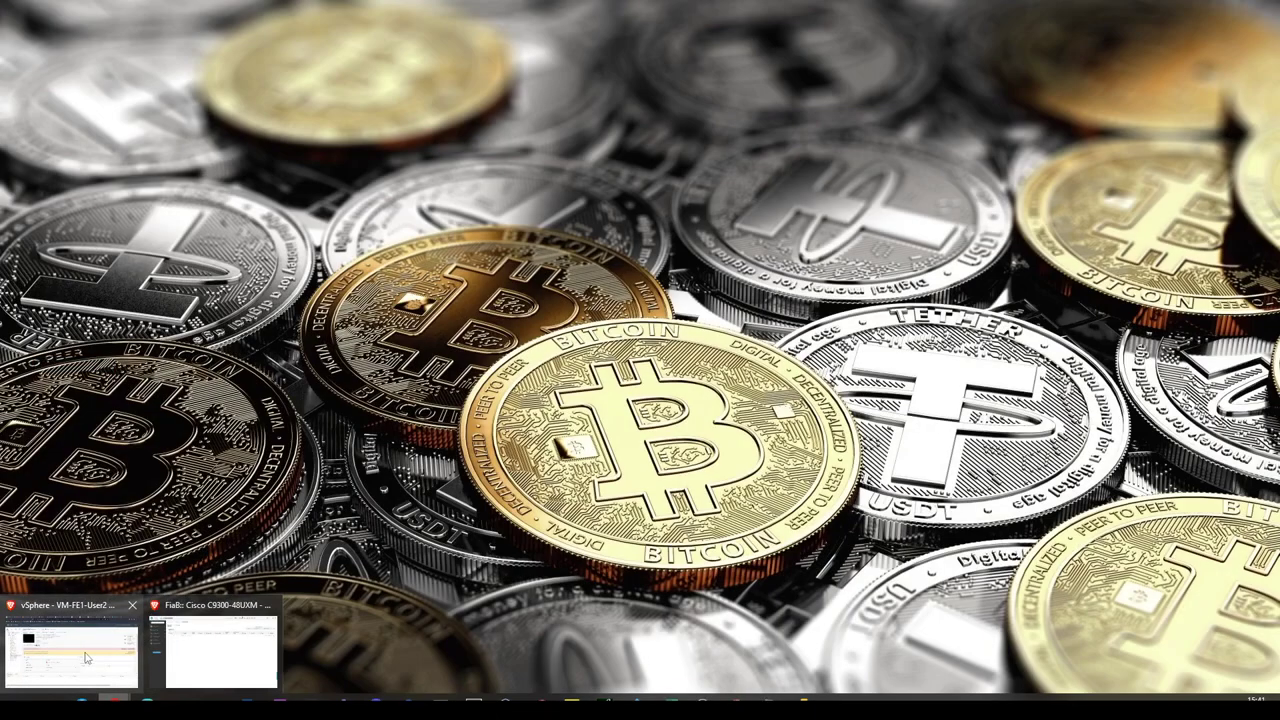
{"action": "left_click", "coordinate": [186, 651]}
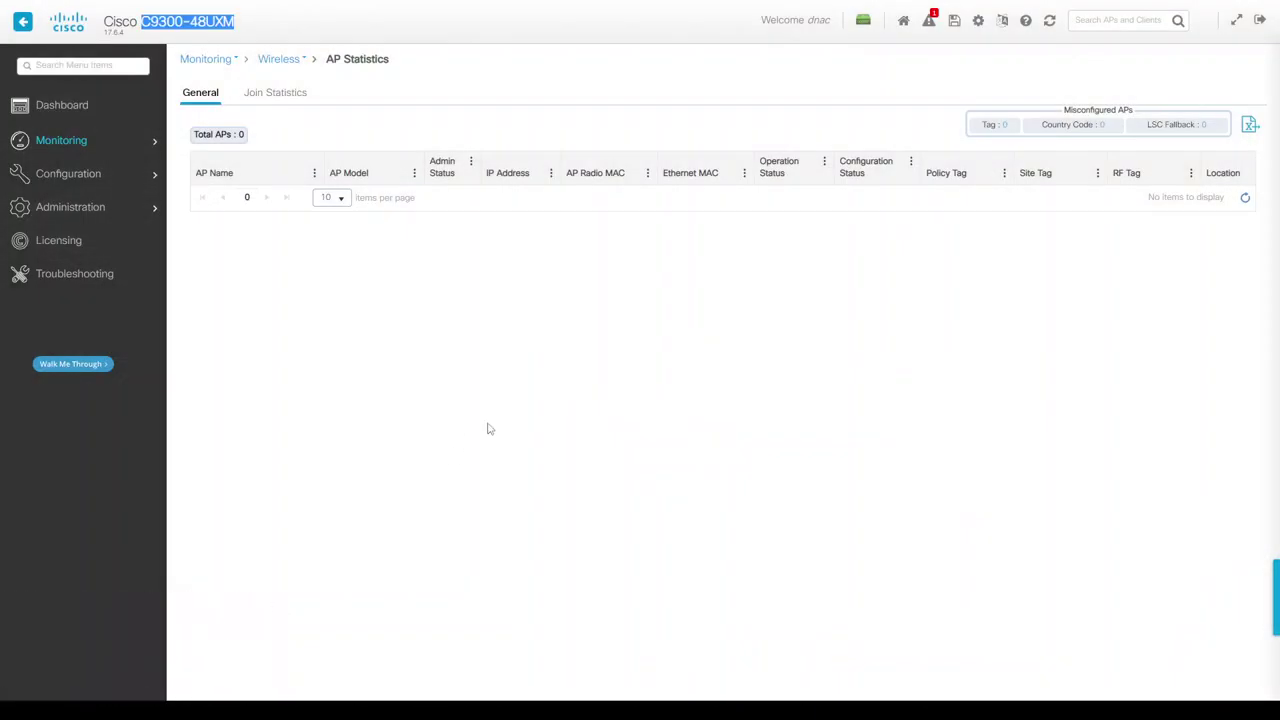
{"action": "key", "text": "alt+Tab"}
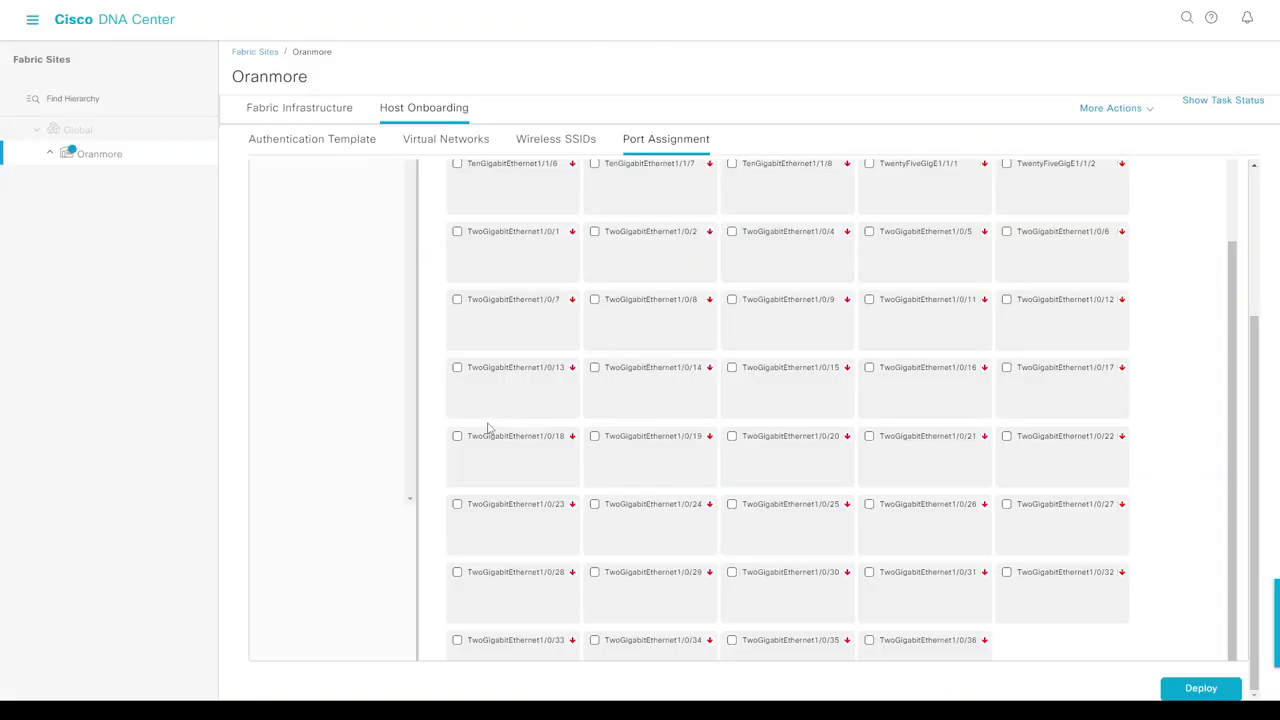
Open Provision > Inventory in DNA Center to review the access point rows.
{"action": "left_click", "coordinate": [32, 20]}
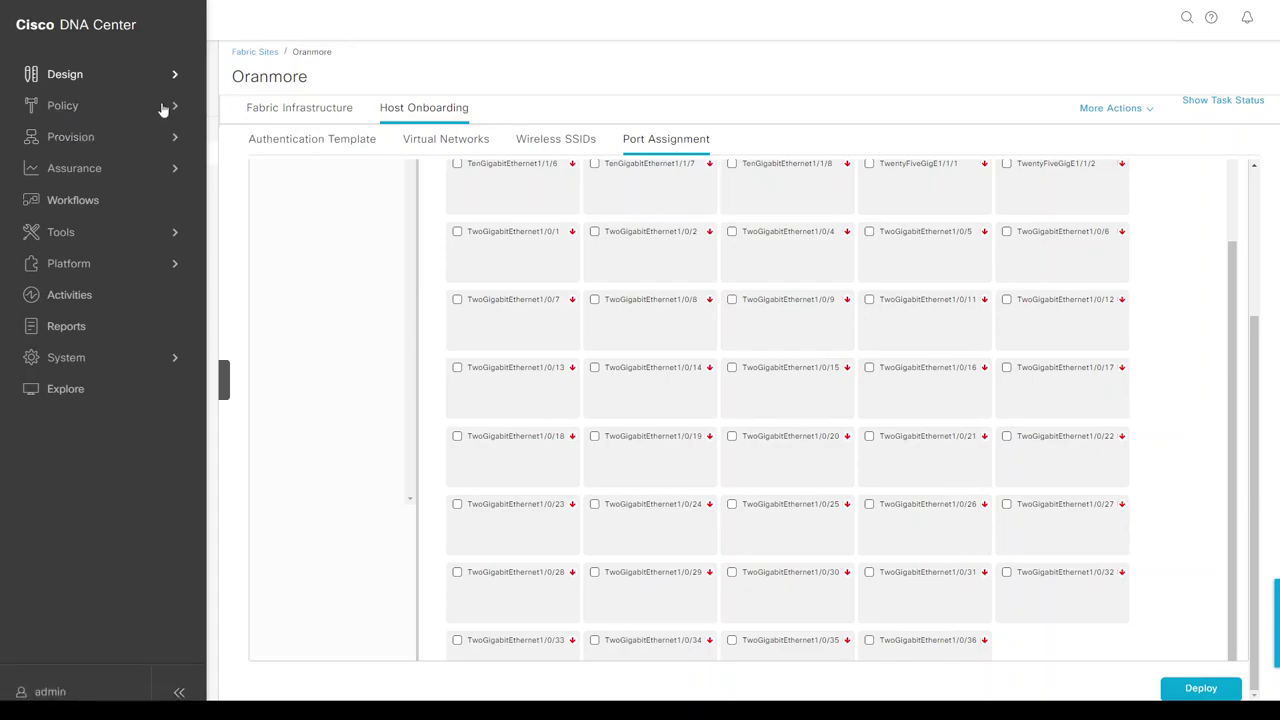
{"action": "mouse_move", "coordinate": [94, 134]}
{"action": "left_click", "coordinate": [266, 95]}
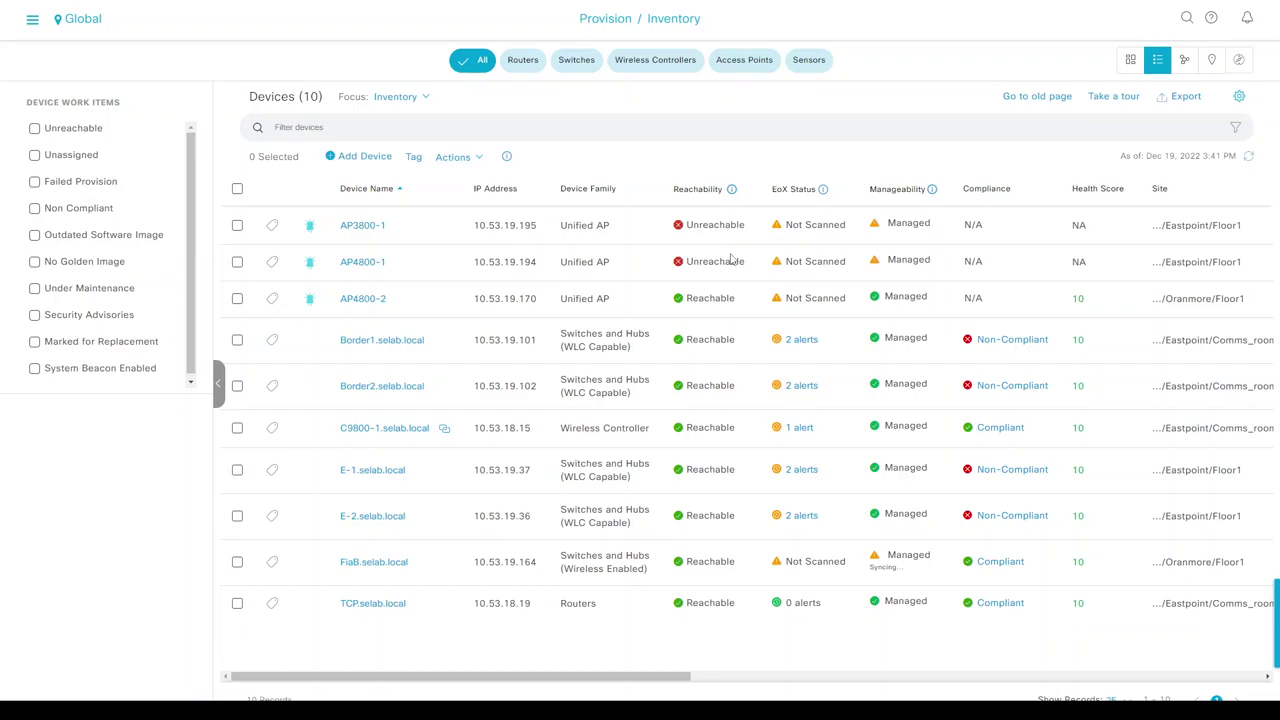
{"action": "key", "text": "alt+Tab"}
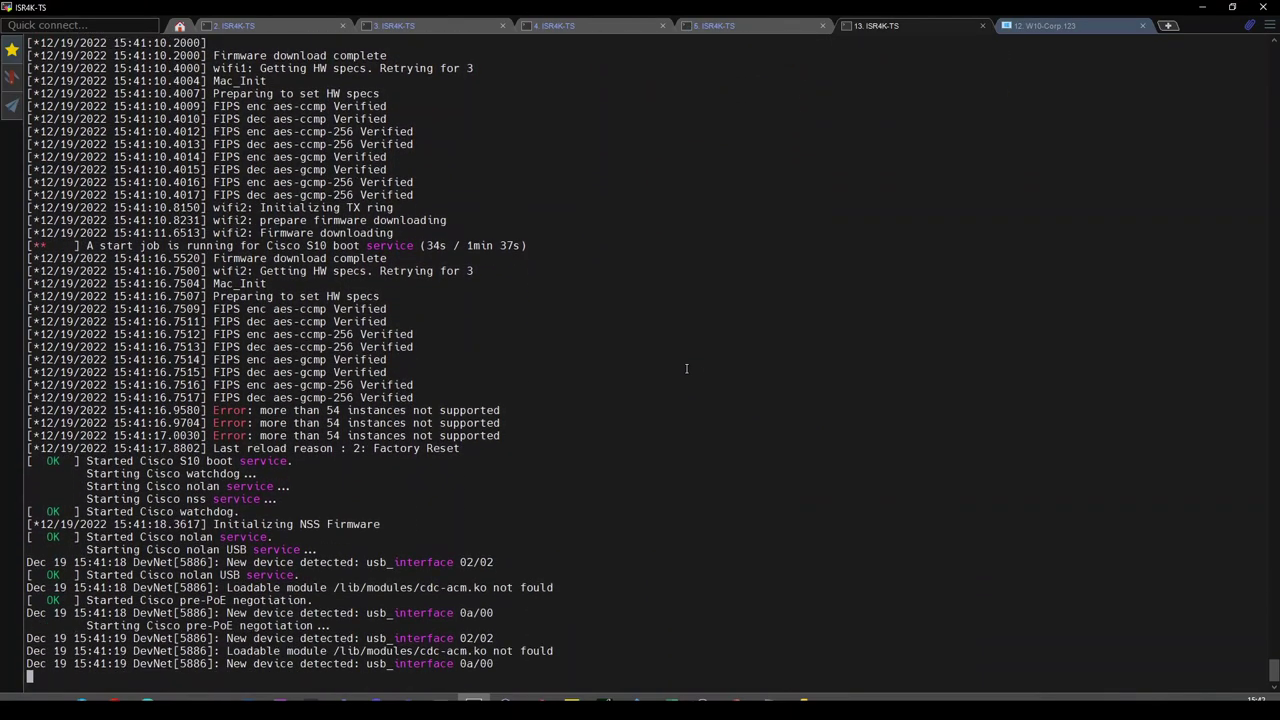
Scroll the AP's boot log and highlight image version 17.6.3.33 from its earlier 10.53.18.15 join.
{"action": "scroll", "coordinate": [686, 369], "scroll_direction": "up", "scroll_amount": 20}
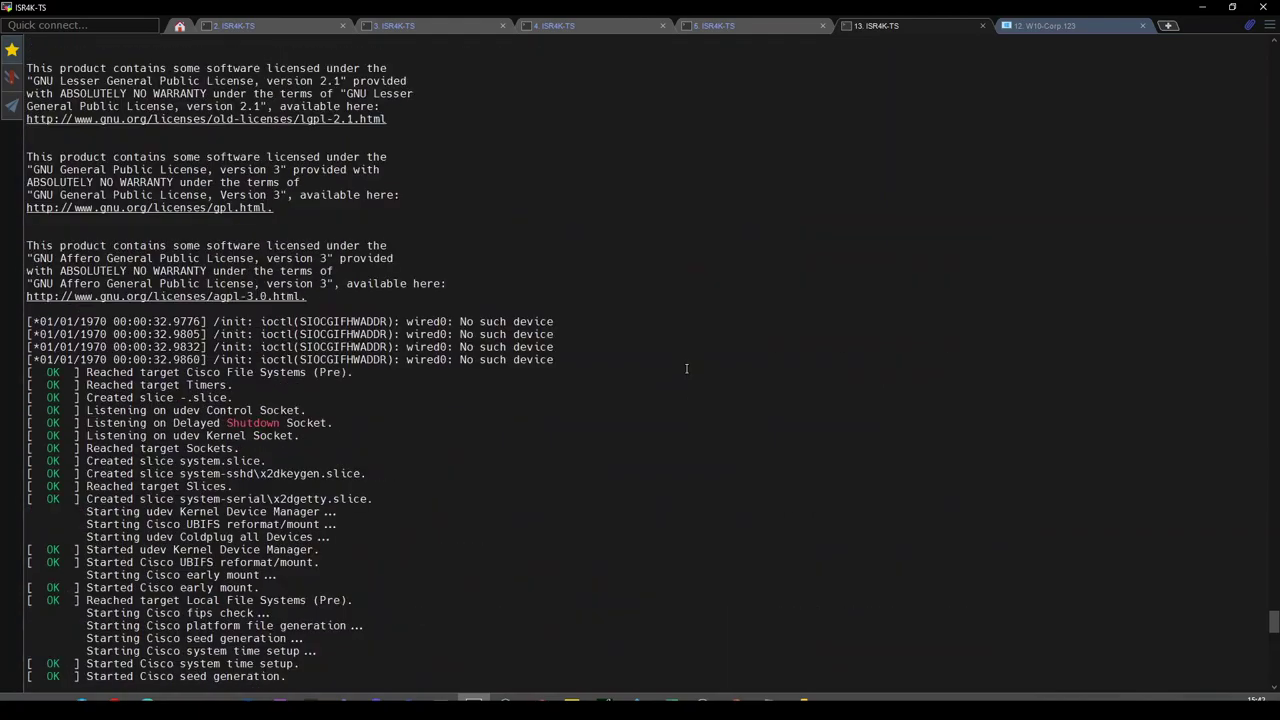
{"action": "scroll", "coordinate": [662, 356], "scroll_direction": "down", "scroll_amount": 20}
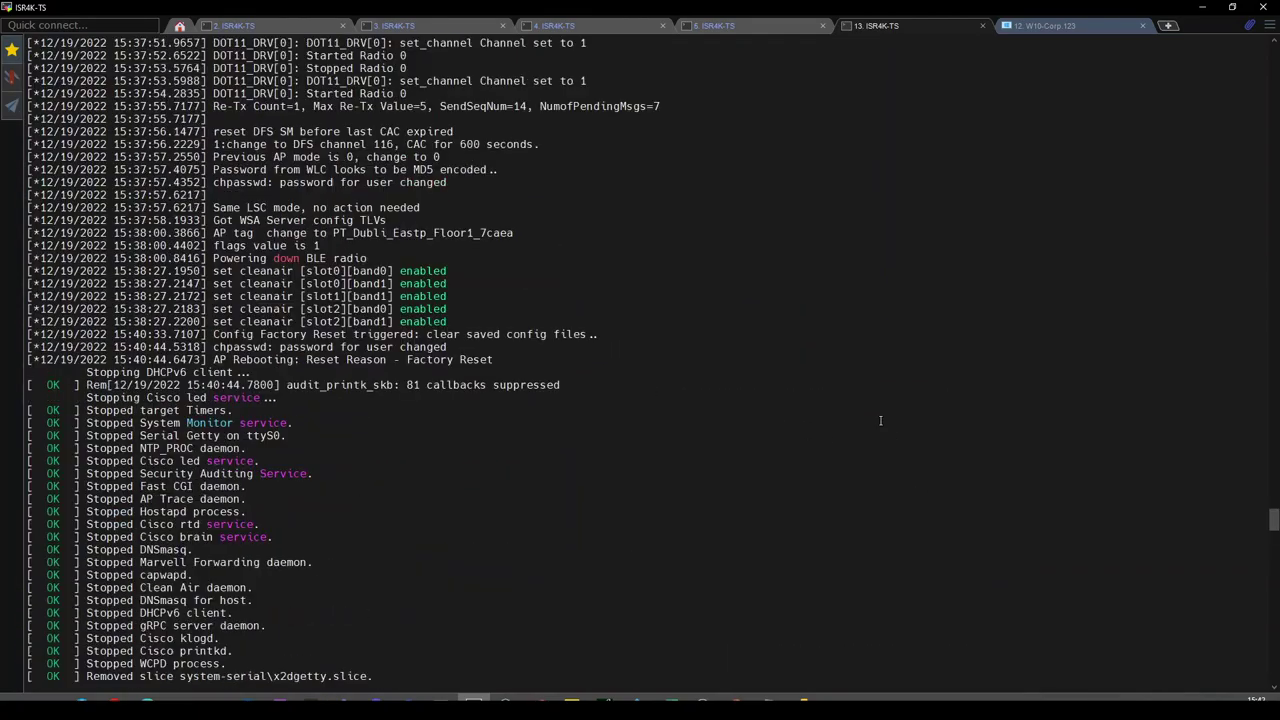
{"action": "scroll", "coordinate": [880, 420], "scroll_direction": "up", "scroll_amount": 2}
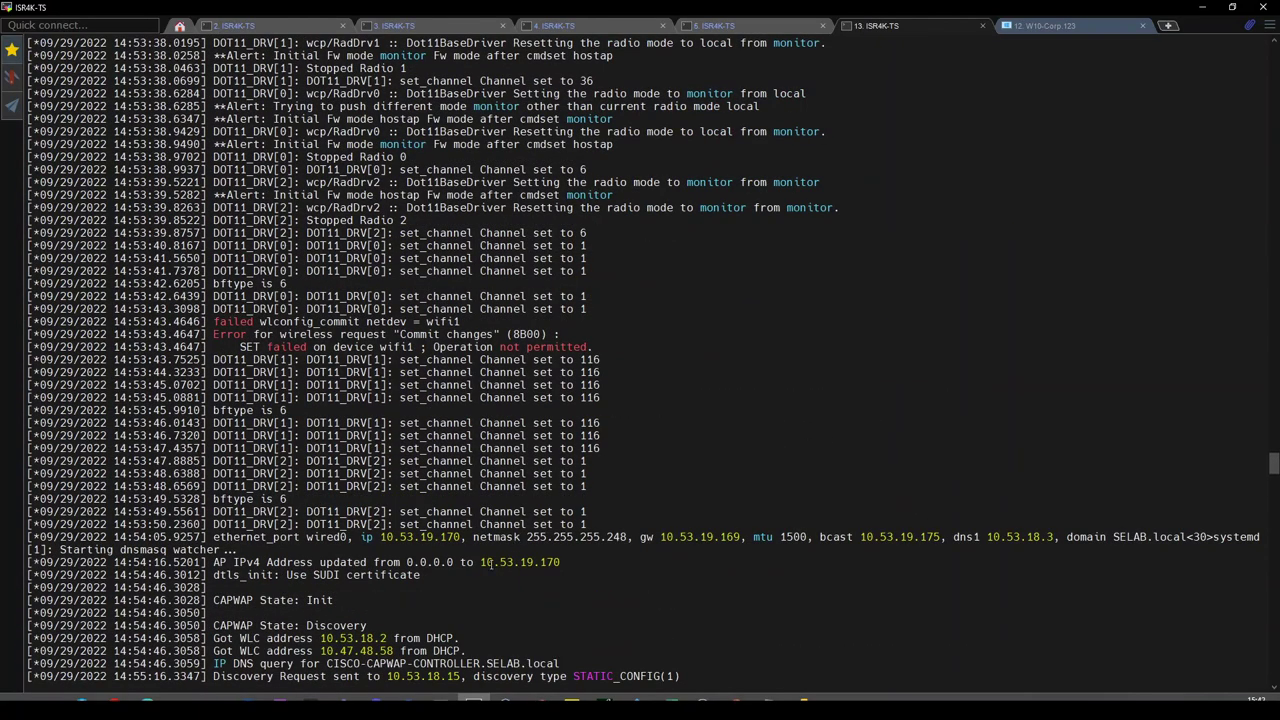
{"action": "scroll", "coordinate": [491, 562], "scroll_direction": "down", "scroll_amount": 1}
{"action": "scroll", "coordinate": [491, 562], "scroll_direction": "up", "scroll_amount": 18}
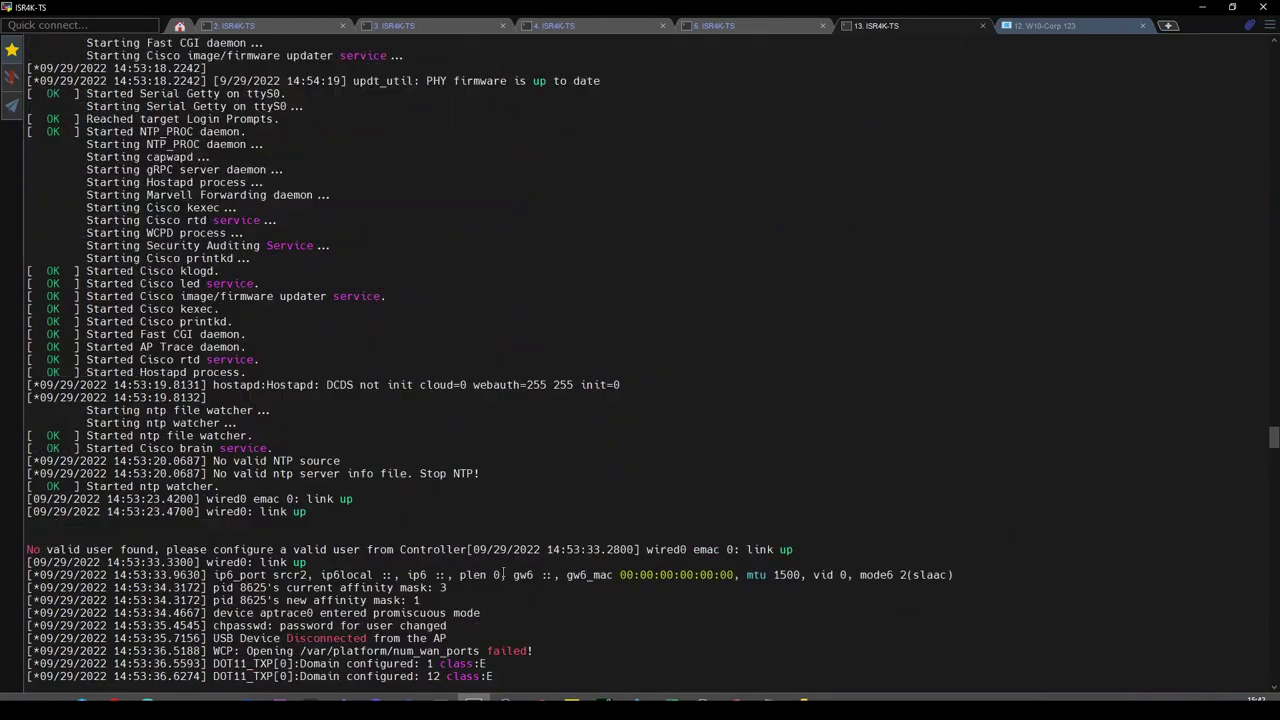
{"action": "scroll", "coordinate": [515, 572], "scroll_direction": "down", "scroll_amount": 20}
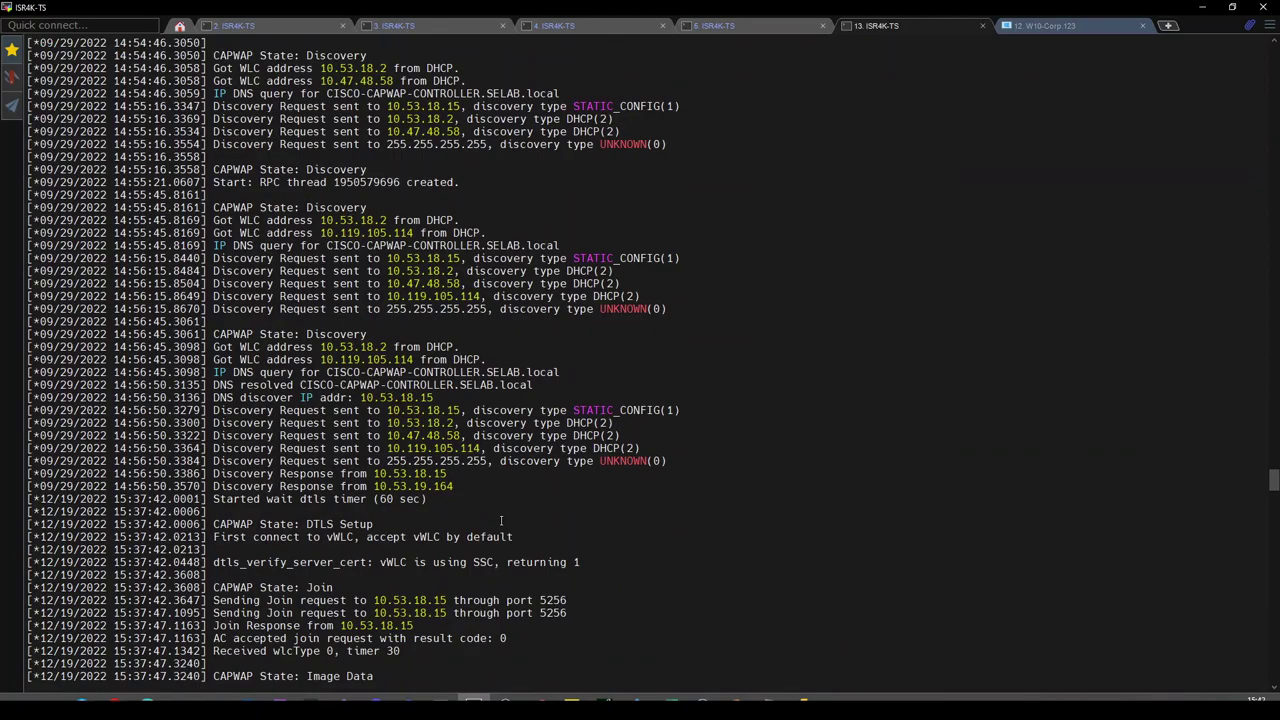
{"action": "scroll", "coordinate": [501, 520], "scroll_direction": "down", "scroll_amount": 4}
{"action": "double_click", "coordinate": [348, 537]}
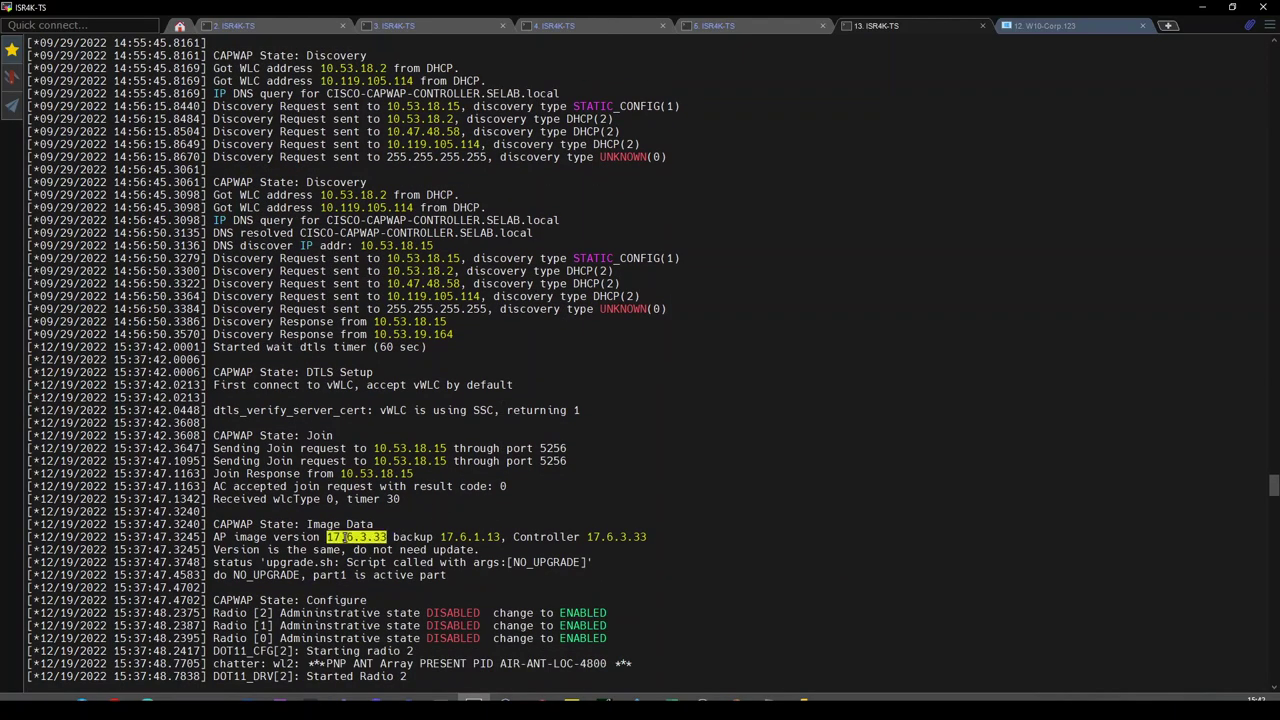
{"action": "scroll", "coordinate": [646, 550], "scroll_direction": "down", "scroll_amount": 20}
{"action": "scroll", "coordinate": [646, 550], "scroll_direction": "down", "scroll_amount": 20}
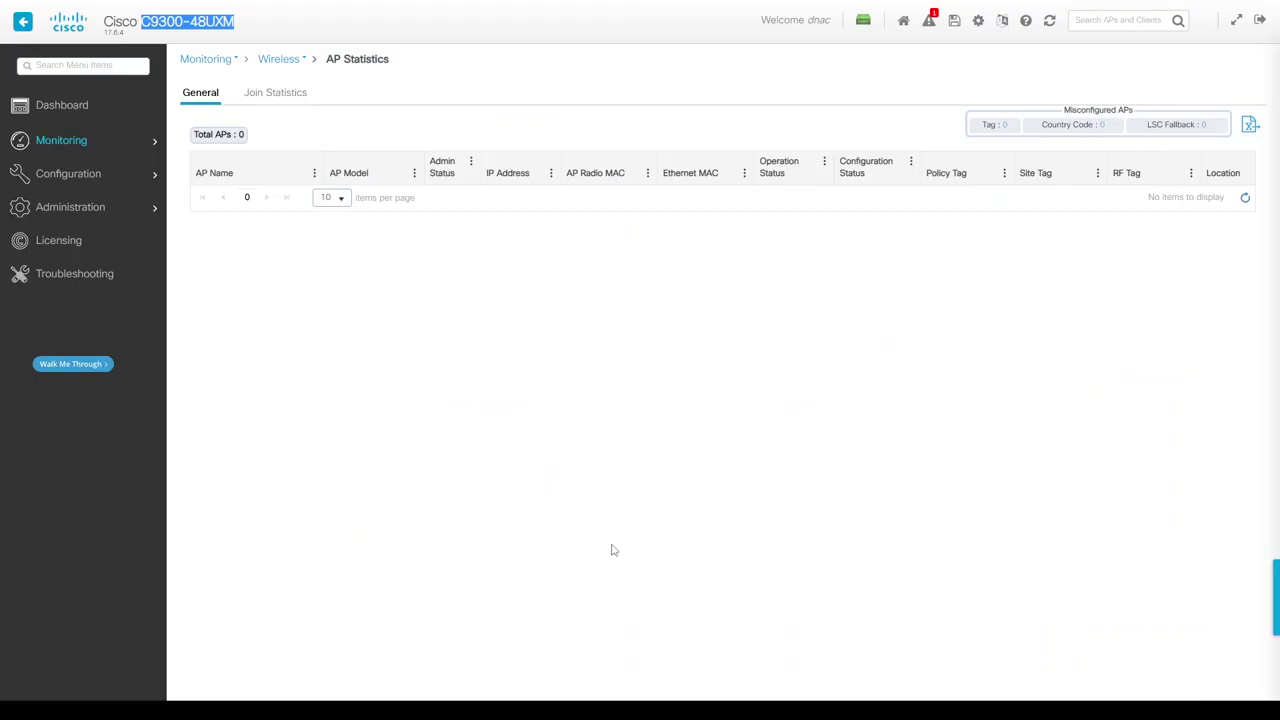
Close the AP Statistics online help, then check image version 17.6.4 in DNA Center's inventory.
{"action": "left_click", "coordinate": [1027, 24]}
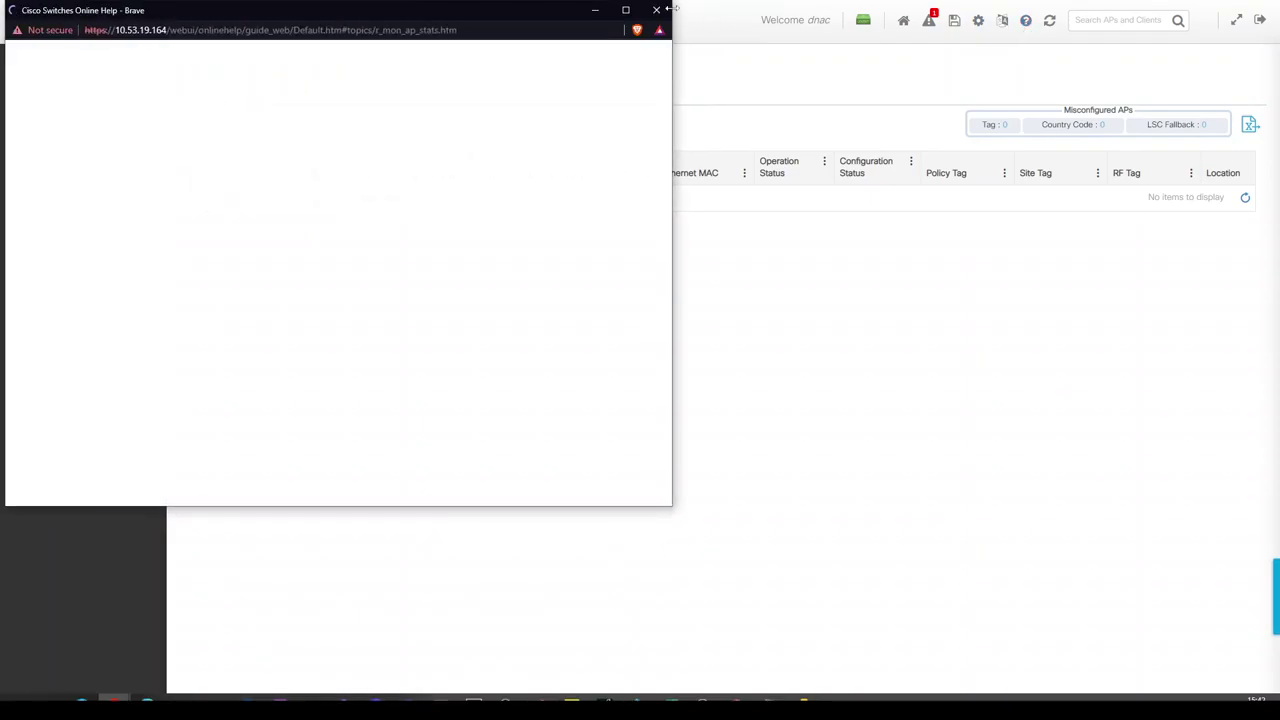
{"action": "left_click", "coordinate": [658, 11]}
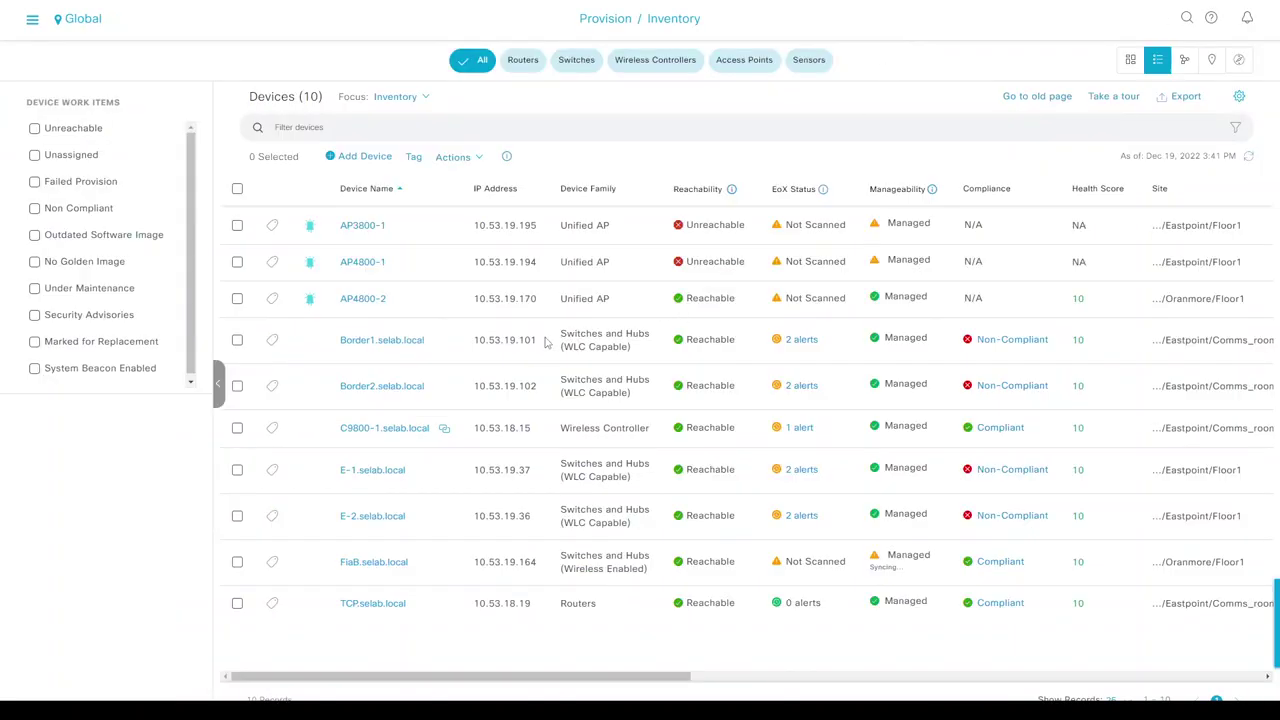
{"action": "left_click", "coordinate": [32, 18]}
{"action": "left_click", "coordinate": [696, 662]}
{"action": "left_click_drag", "start_coordinate": [598, 680], "coordinate": [490, 670]}
{"action": "double_click", "coordinate": [1120, 562]}
Highlight the wired0 log line showing the AP re-obtained 10.53.19.170 with gateway 10.53.19.169.
{"action": "key", "text": "alt+Tab"}
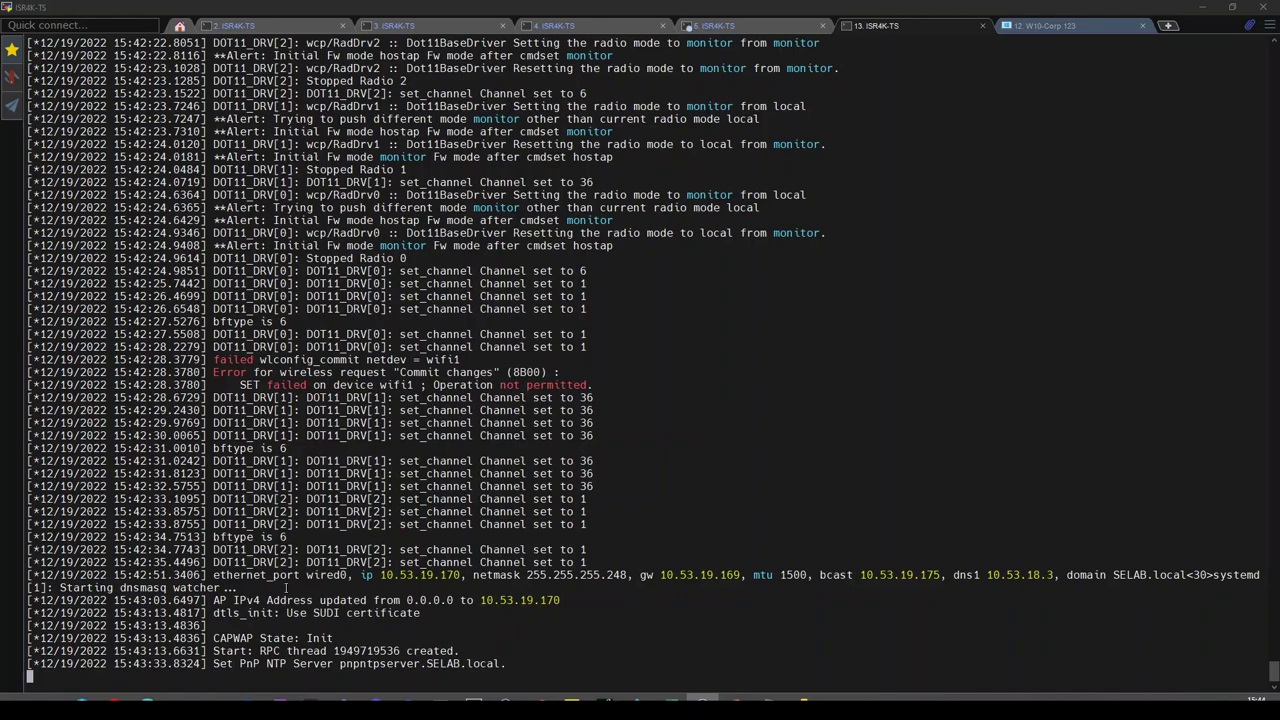
{"action": "triple_click", "coordinate": [405, 578]}
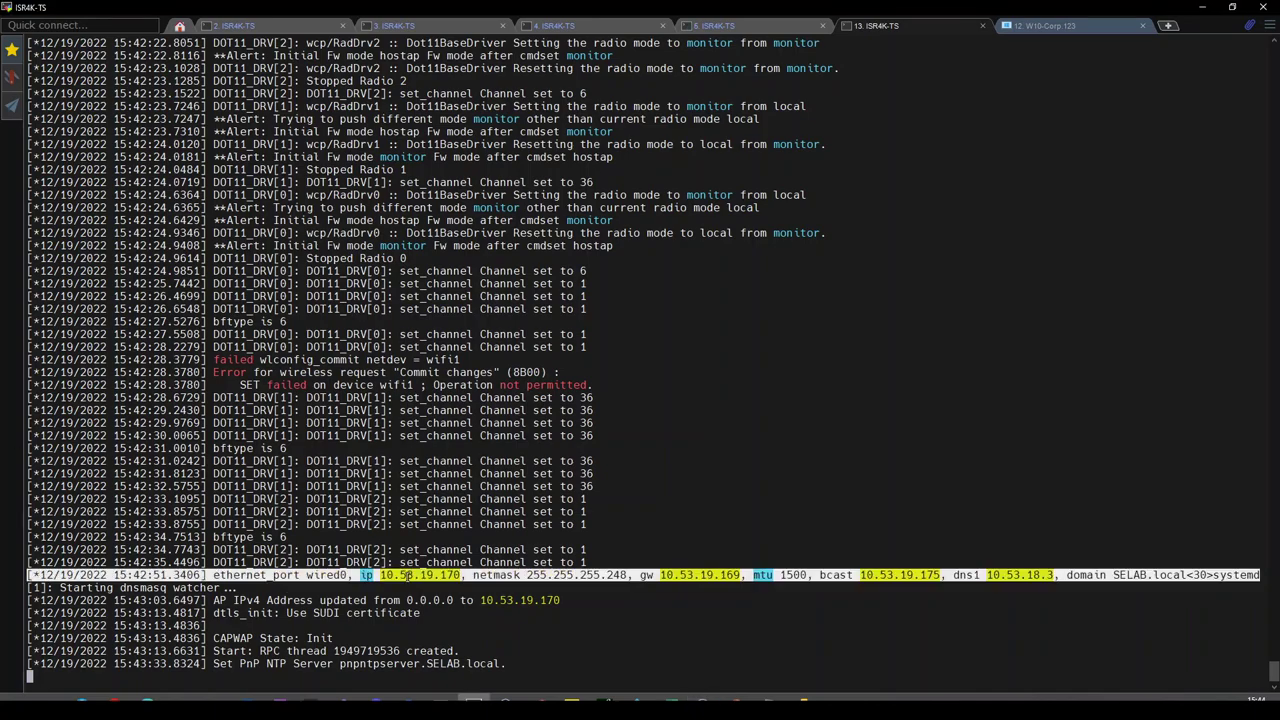
{"action": "left_click", "coordinate": [407, 578]}
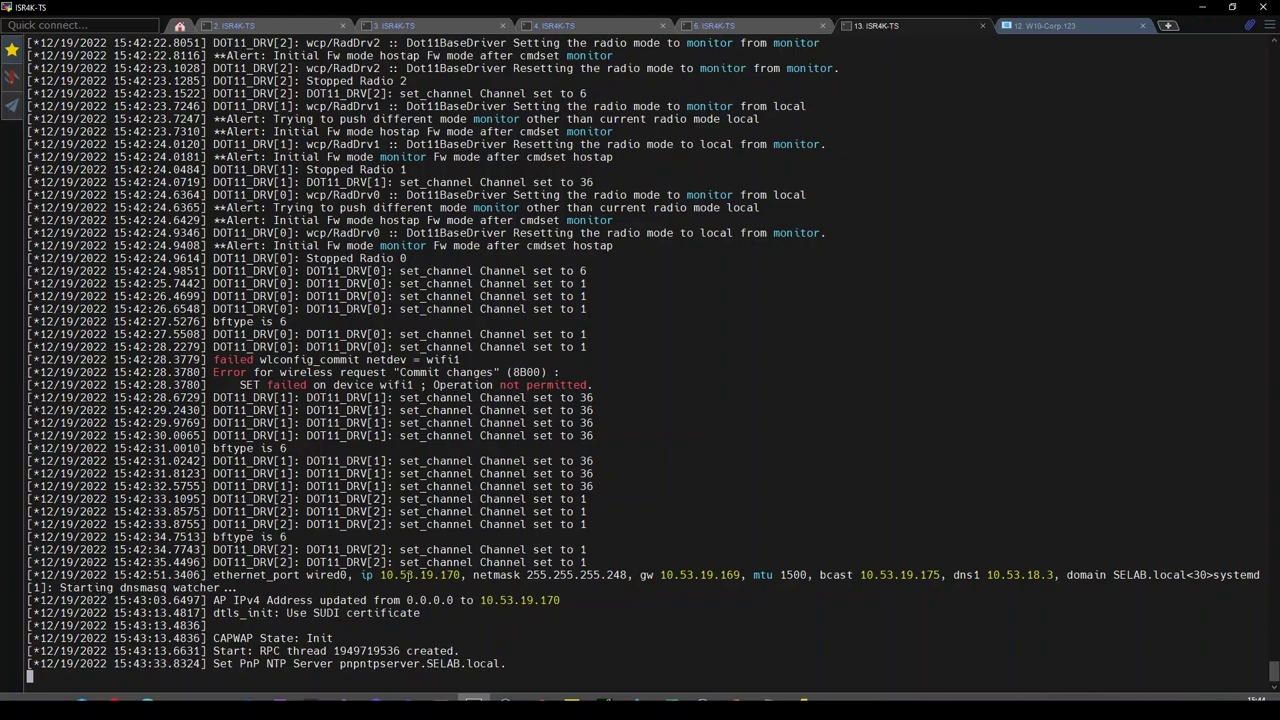
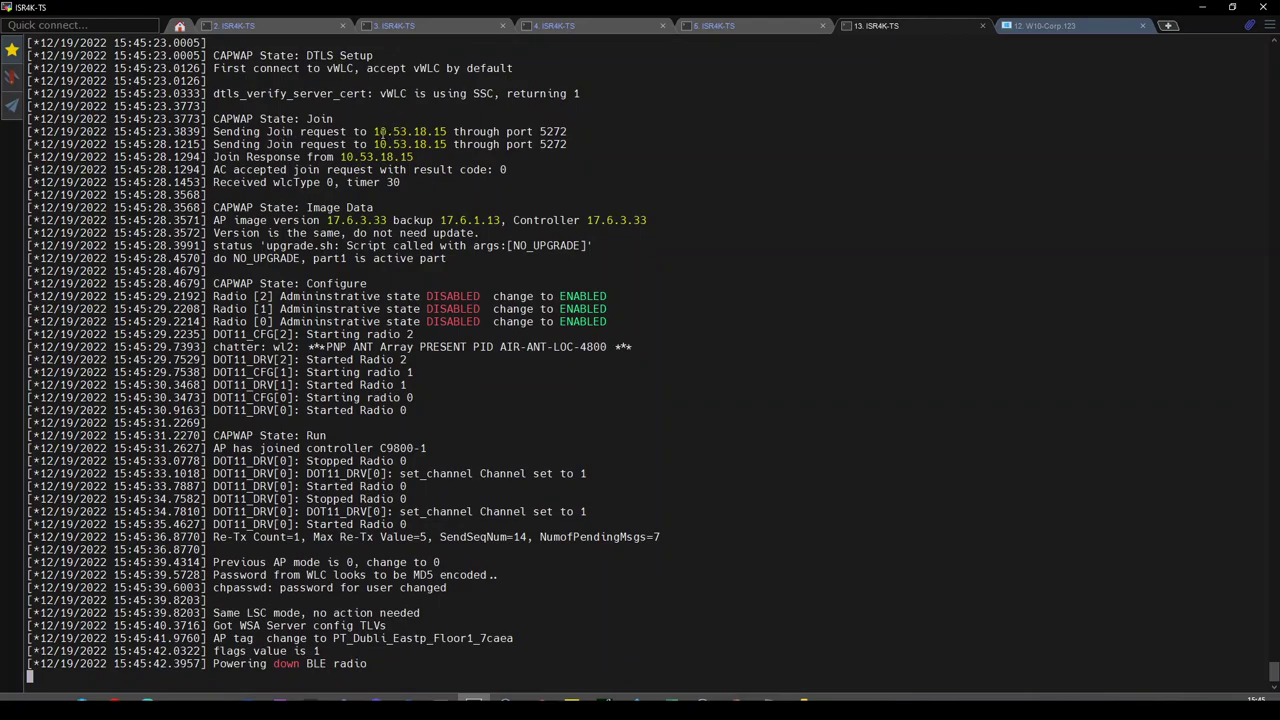
Inspect the AP console's rediscovery log, highlighting the join requests to controller address 10.53.19.164.
{"action": "left_click_drag", "start_coordinate": [383, 131], "coordinate": [410, 142]}
{"action": "left_click", "coordinate": [415, 143]}
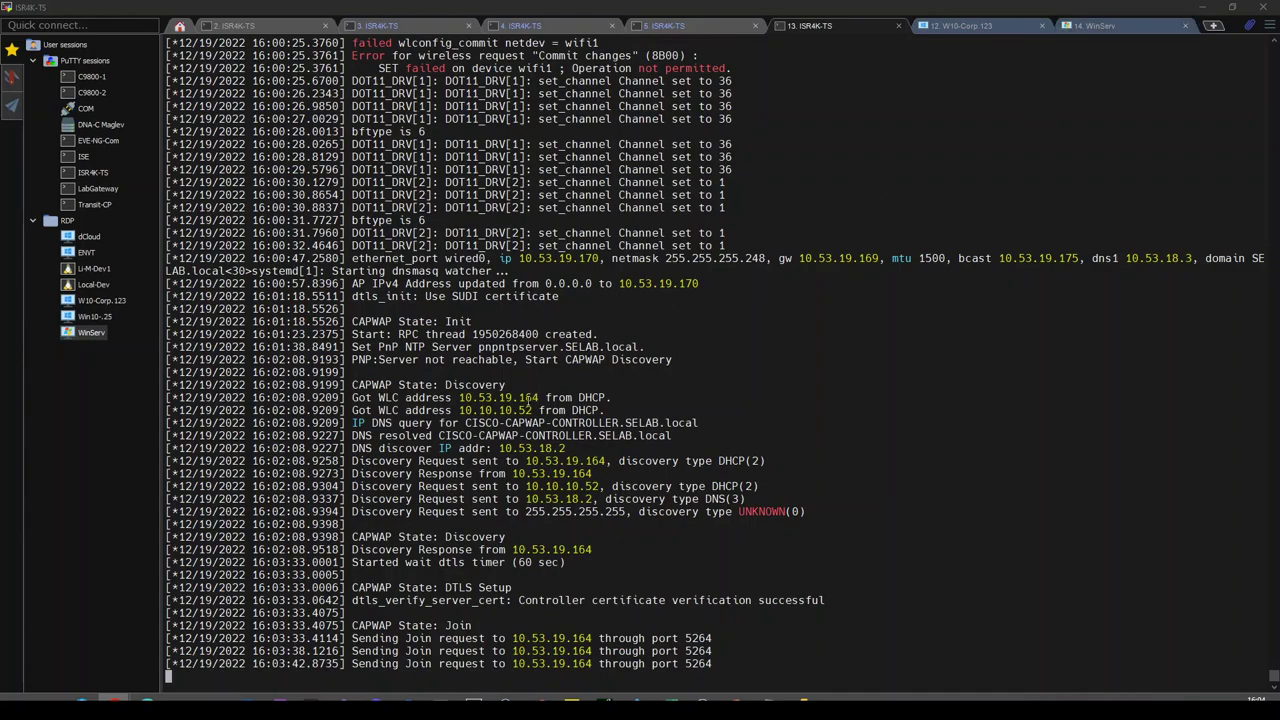
{"action": "double_click", "coordinate": [549, 461]}
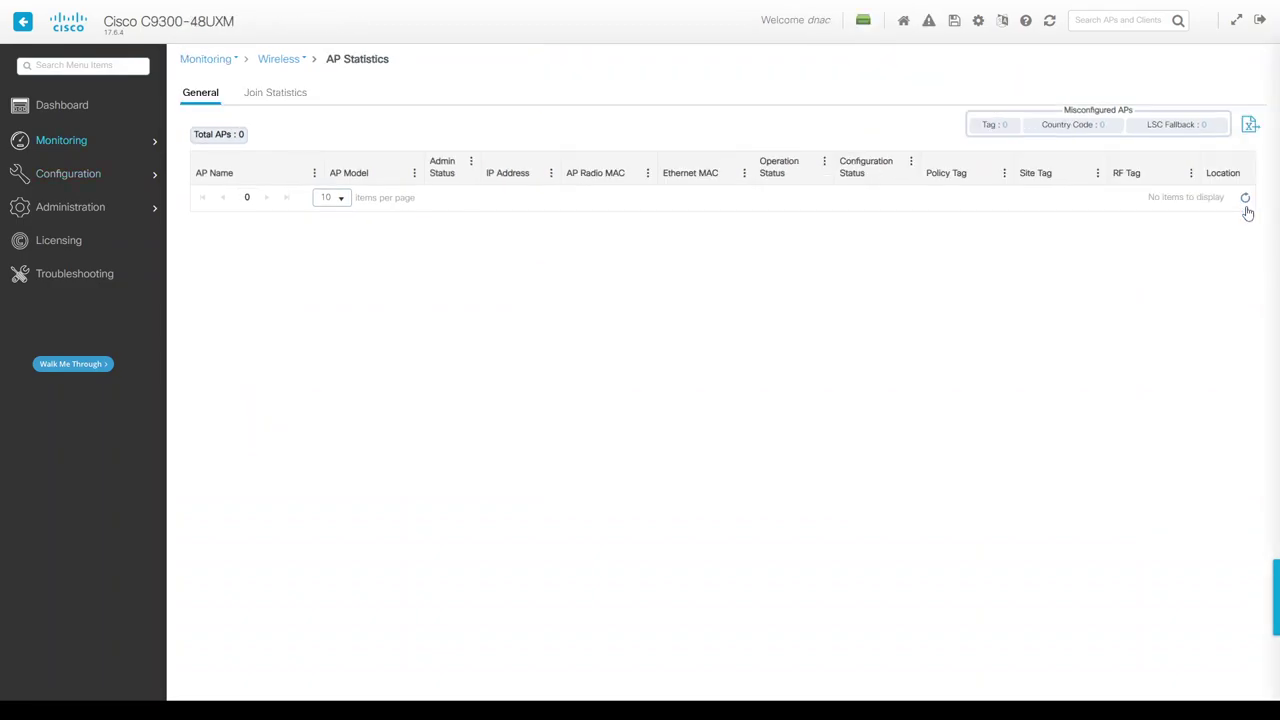
Reload AP statistics and refresh the DNA Center inventory twice, then return to the AP console.
{"action": "left_click", "coordinate": [1049, 24]}
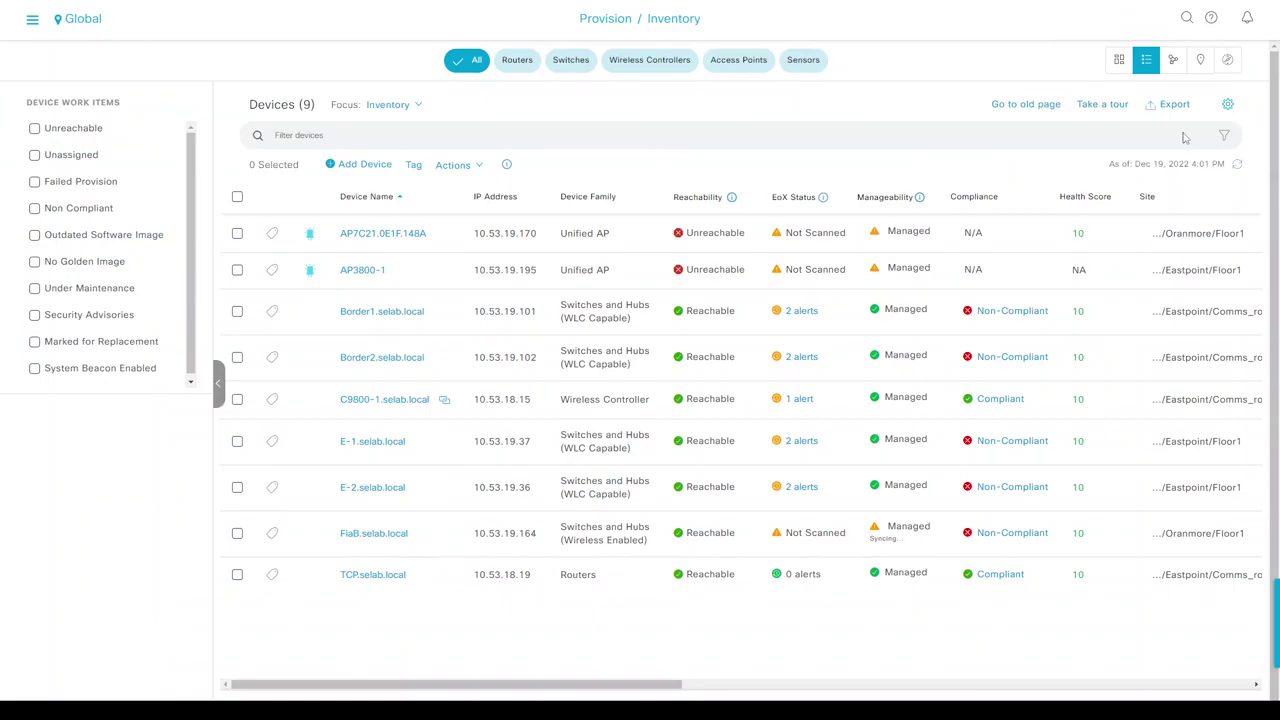
{"action": "left_click", "coordinate": [1236, 166]}
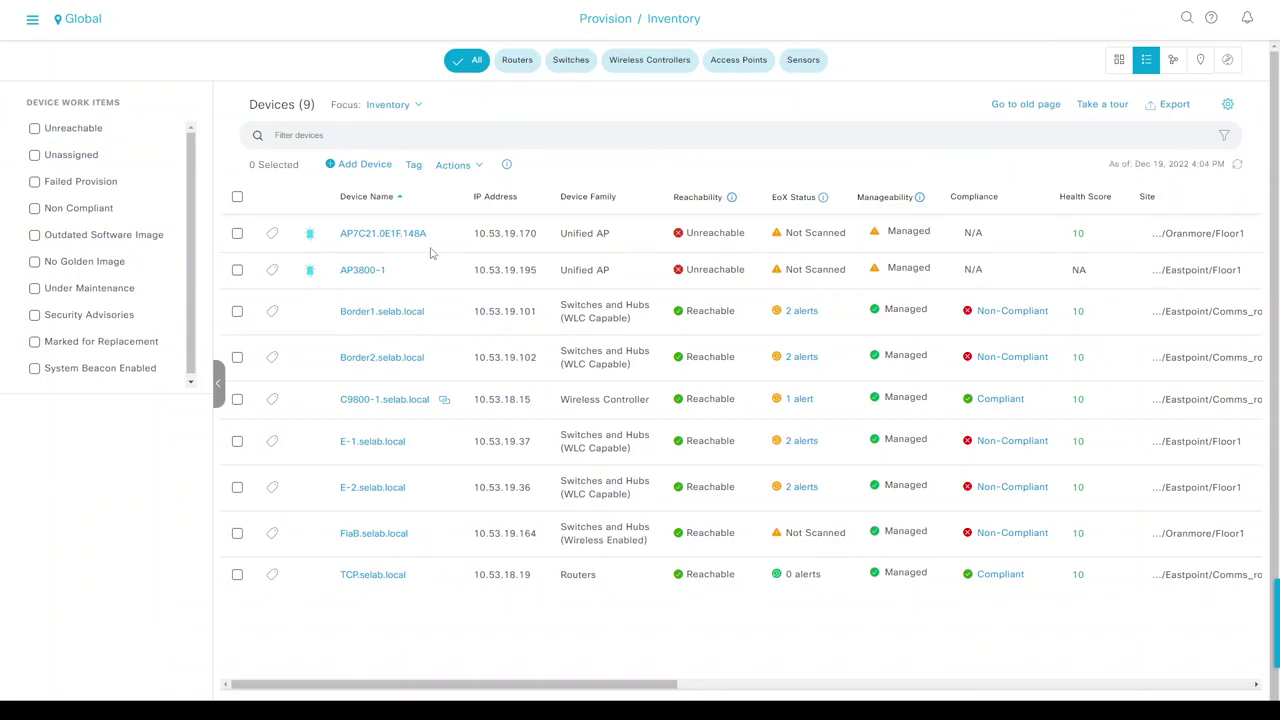
{"action": "left_click", "coordinate": [1238, 166]}
{"action": "key", "text": "alt+Tab"}
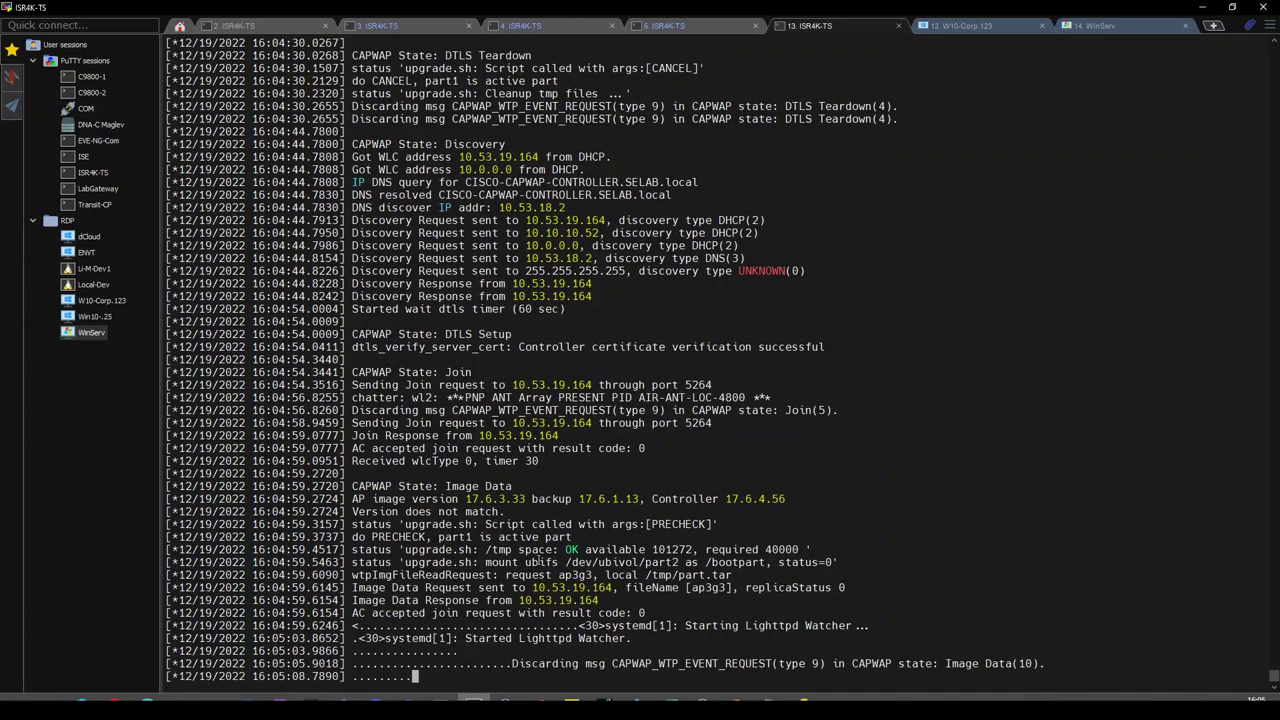
Compare AP image 17.6.3.33 with controller 17.6.4.56, then follow the widened log to the FiaB join.
{"action": "double_click", "coordinate": [487, 499]}
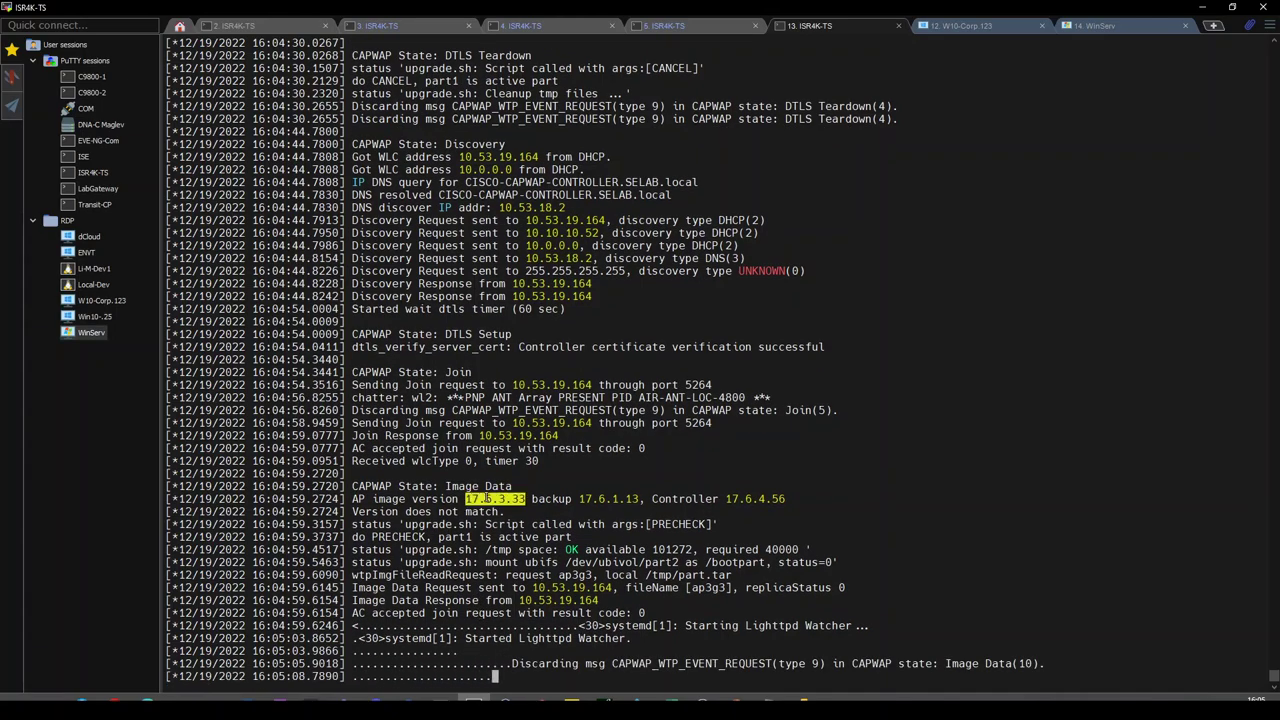
{"action": "double_click", "coordinate": [755, 486]}
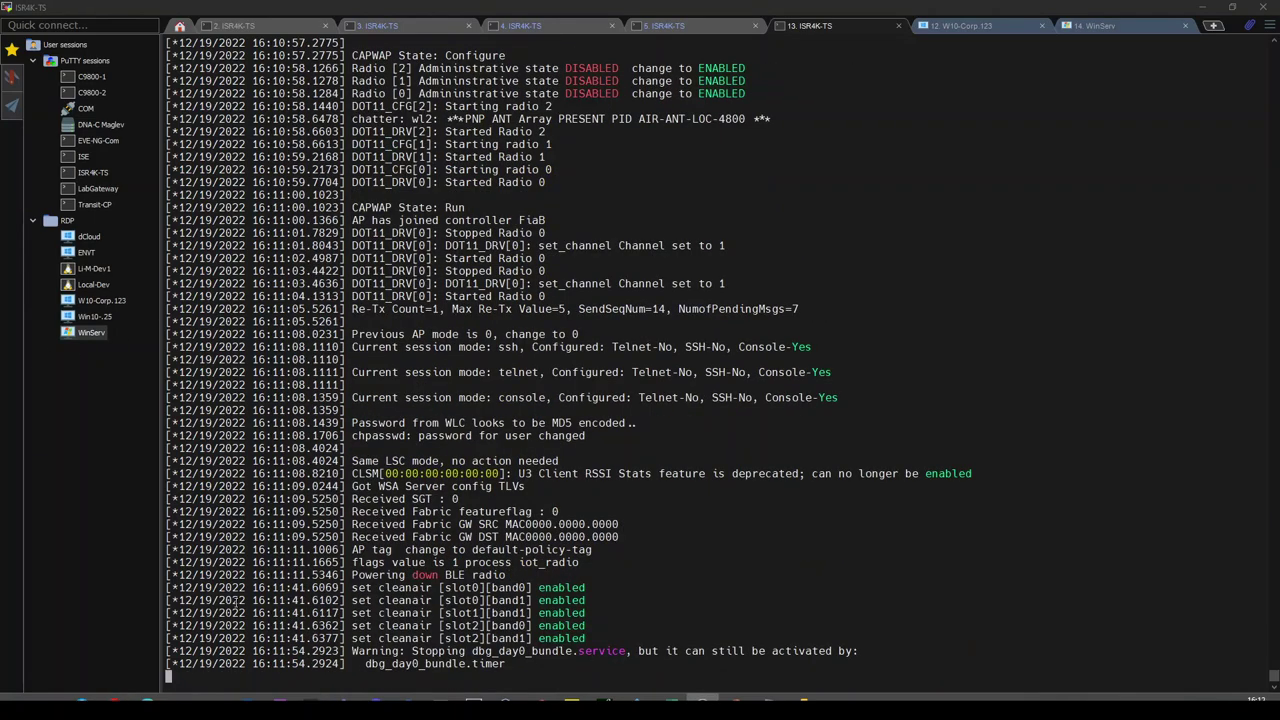
{"action": "left_click", "coordinate": [18, 47]}
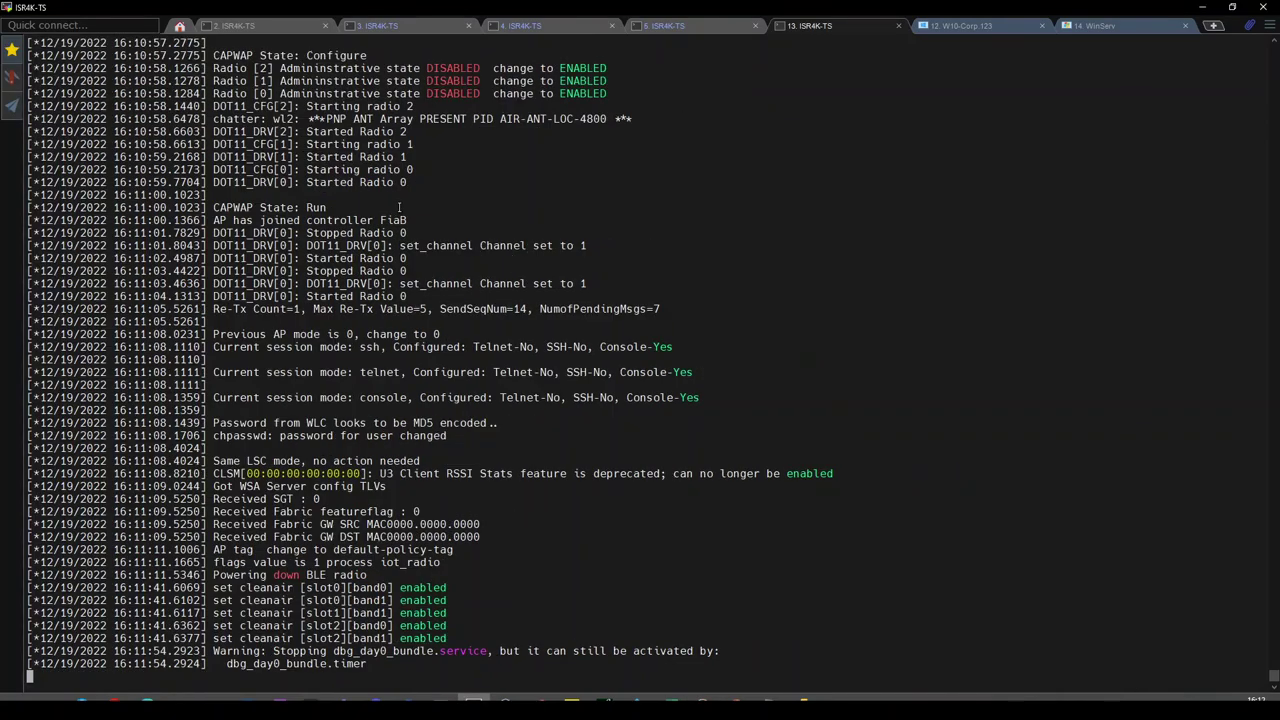
{"action": "scroll", "coordinate": [398, 208], "scroll_direction": "up", "scroll_amount": 12}
{"action": "scroll", "coordinate": [344, 257], "scroll_direction": "down", "scroll_amount": 12}
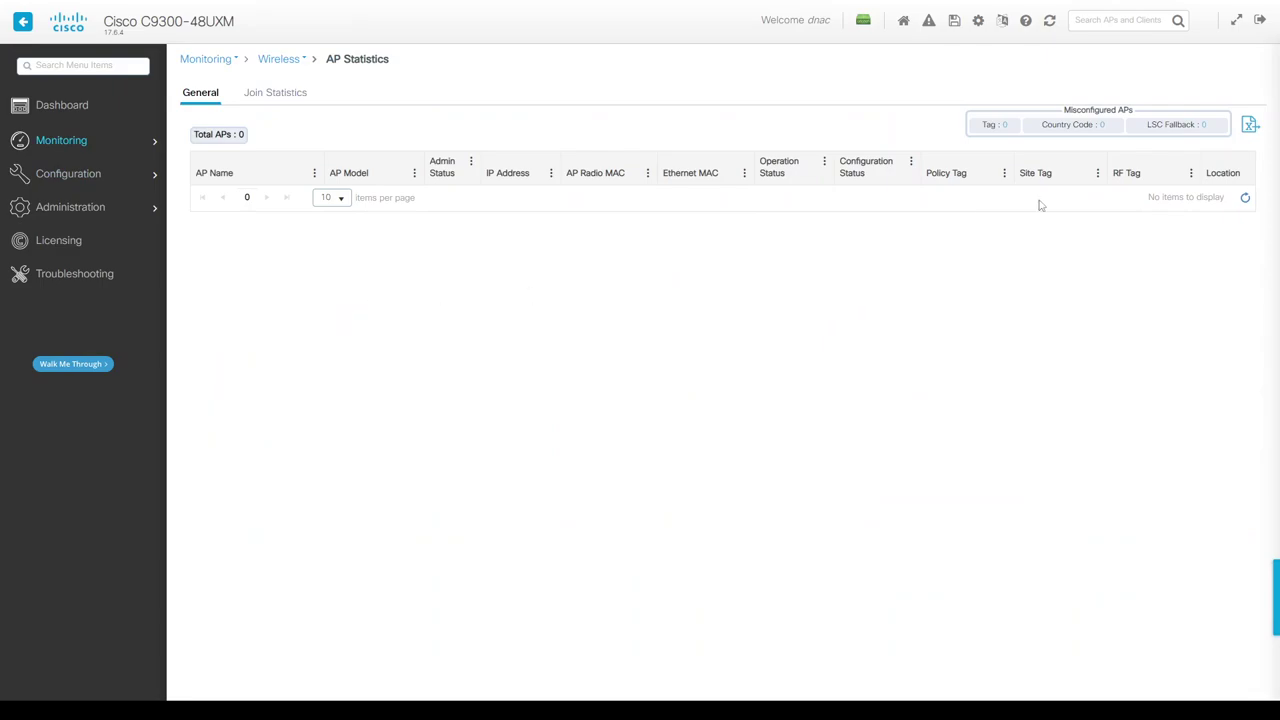
Confirm AP7C21.0E1F.148A appears in Access Points at 10.53.19.170, registered and healthy.
{"action": "left_click", "coordinate": [1050, 22]}
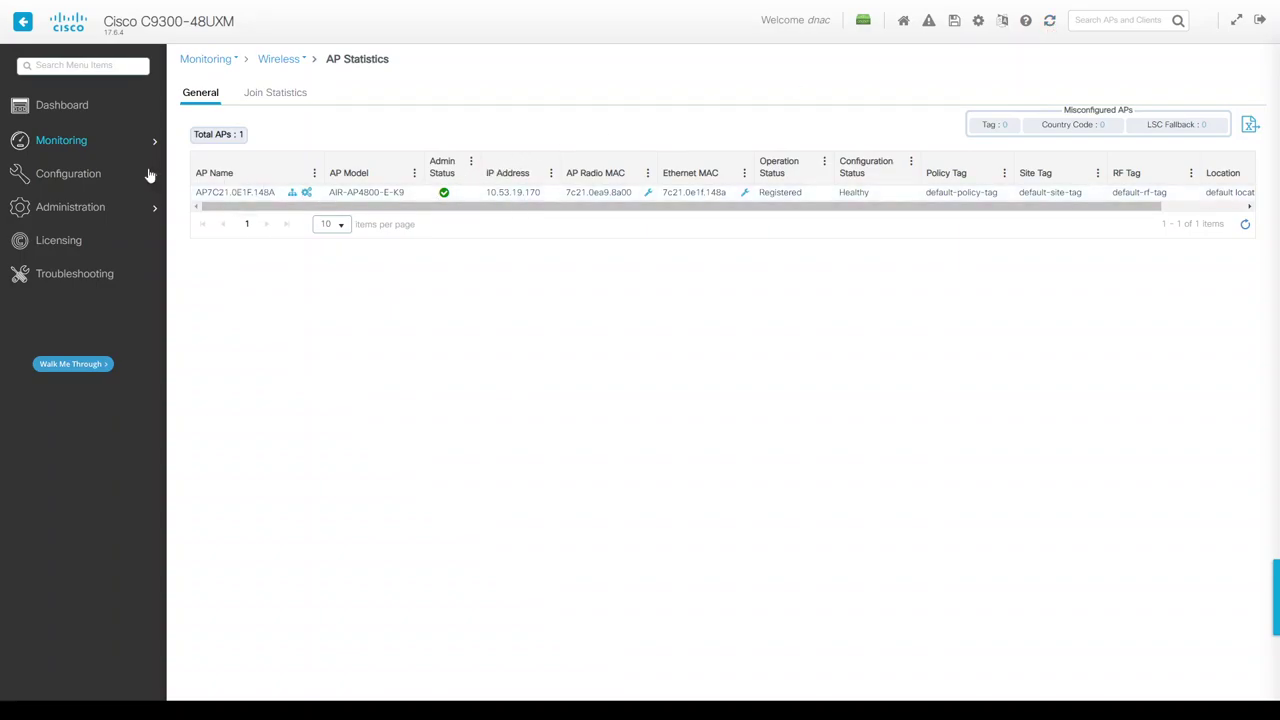
{"action": "mouse_move", "coordinate": [89, 179]}
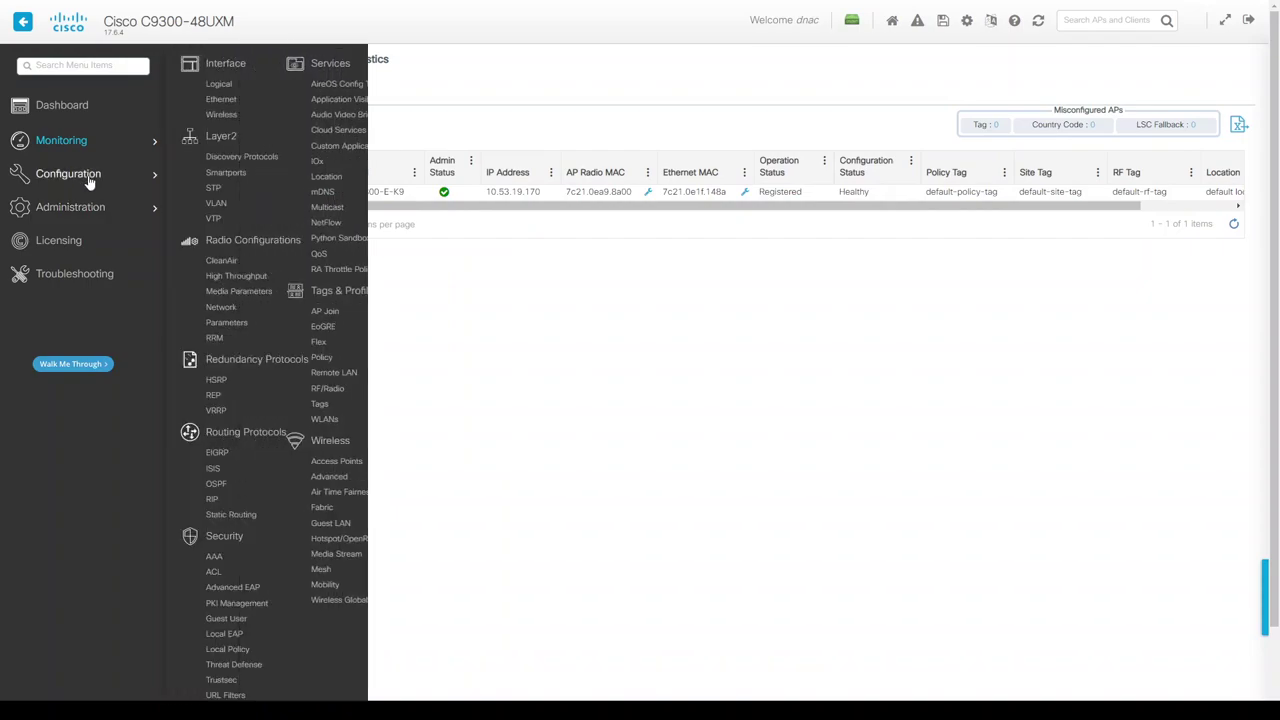
{"action": "left_click", "coordinate": [395, 465]}
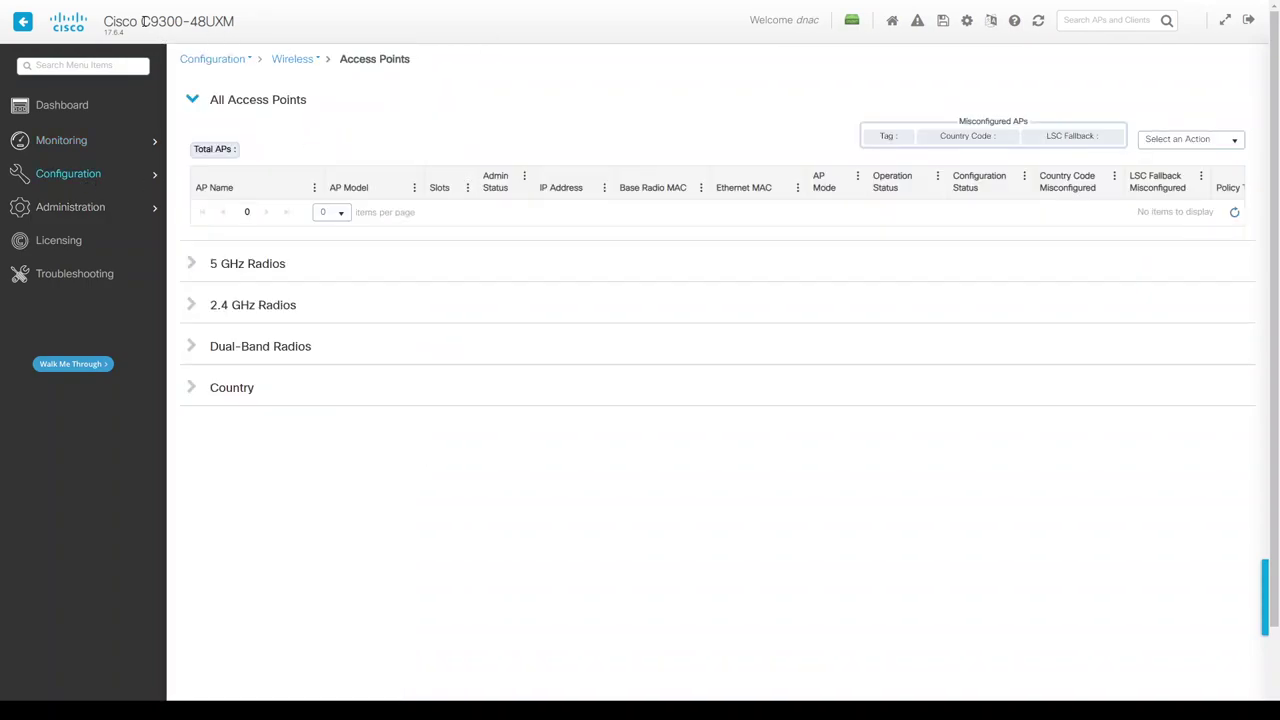
{"action": "left_click_drag", "start_coordinate": [142, 21], "coordinate": [231, 26]}
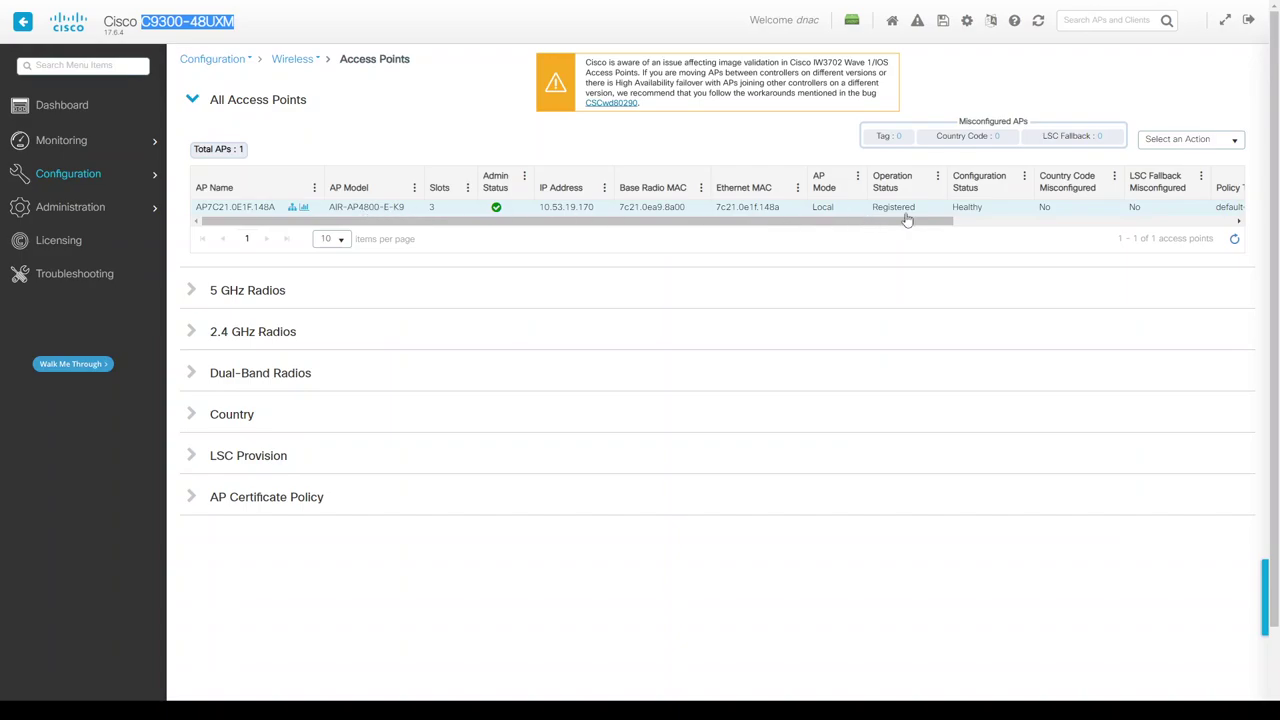
{"action": "mouse_move", "coordinate": [72, 214]}
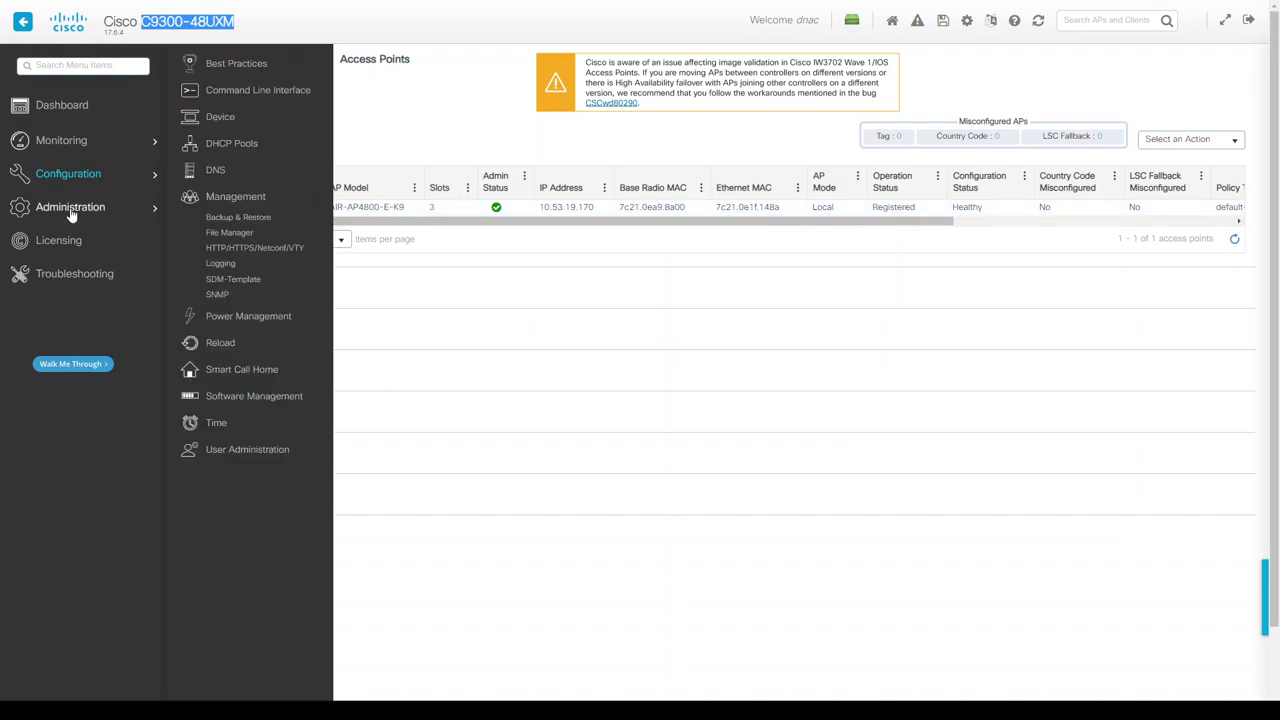
{"action": "left_click", "coordinate": [440, 156]}
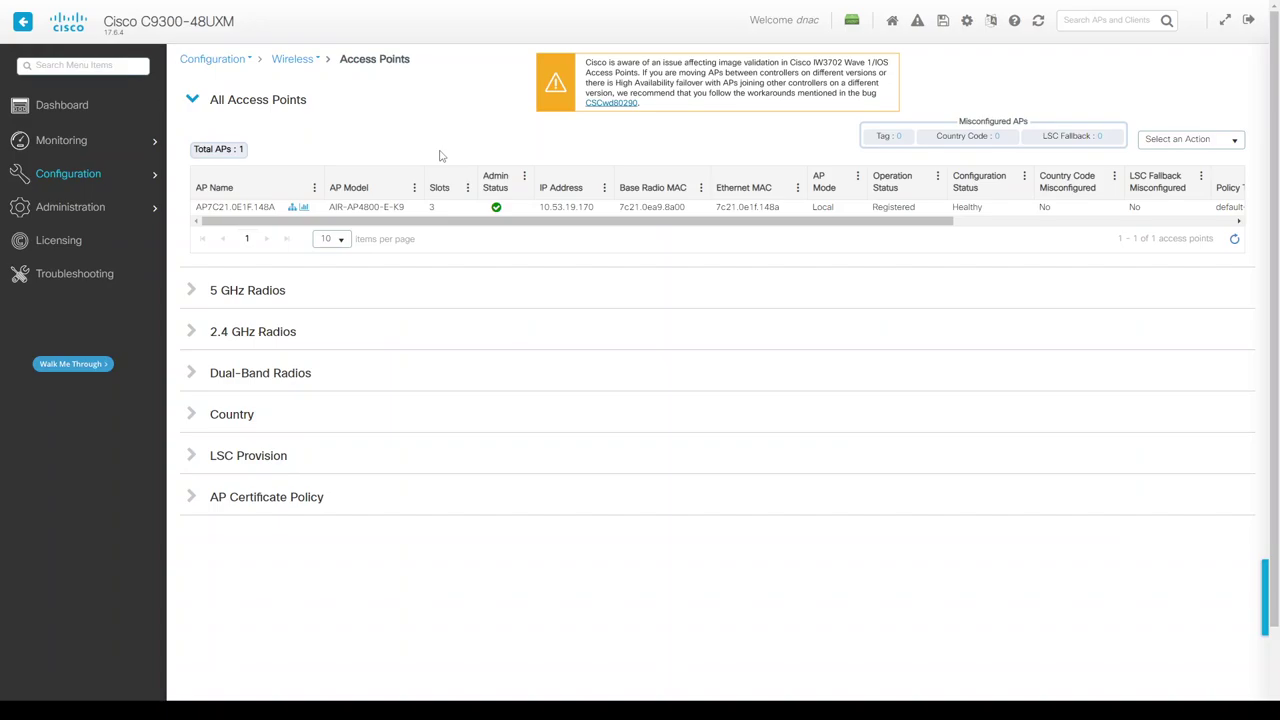
Sign in to the Windows client VM with its password and list the visible wireless networks.
{"action": "key", "text": "alt+Tab"}
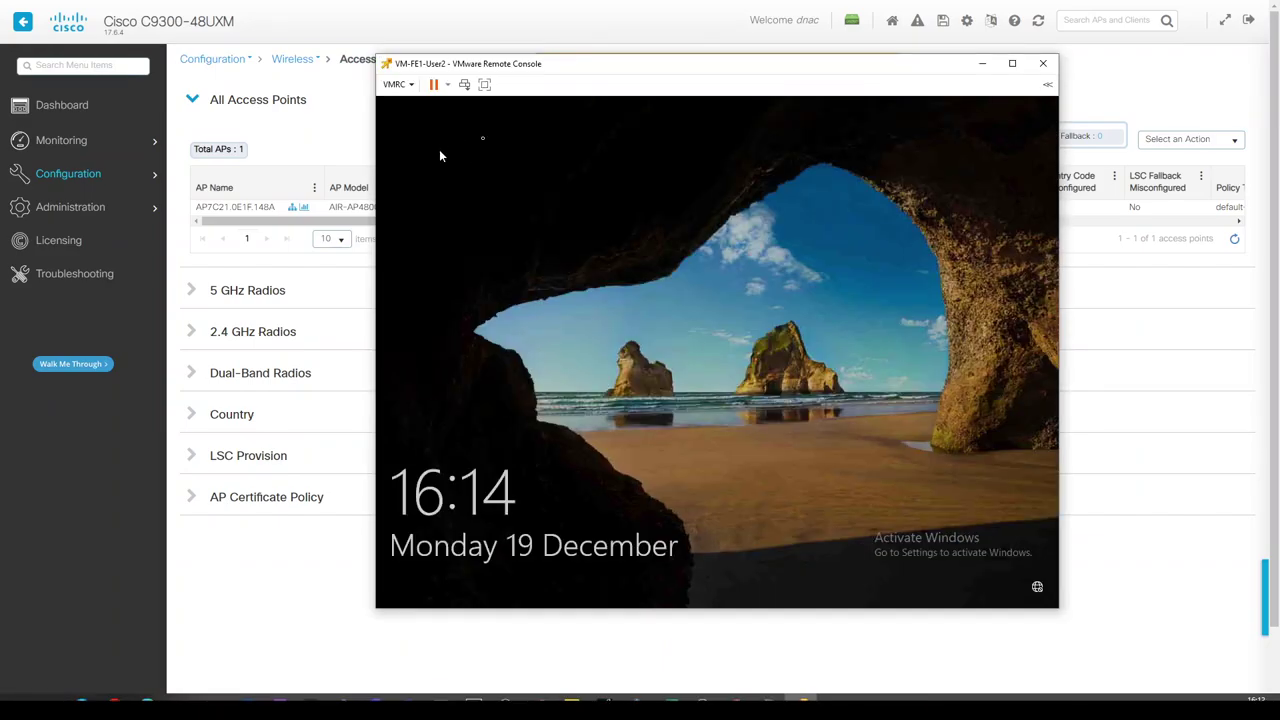
{"action": "left_click", "coordinate": [637, 360]}
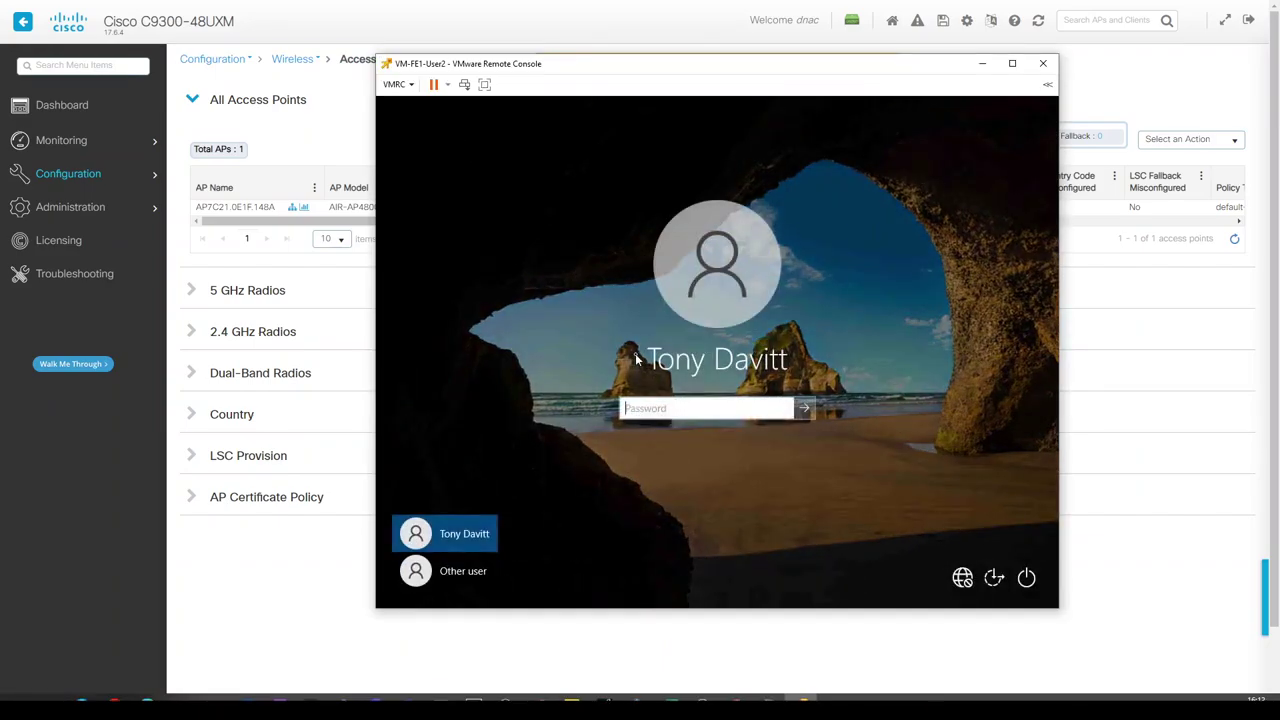
{"action": "type", "text": "********"}
{"action": "key", "text": "Return"}
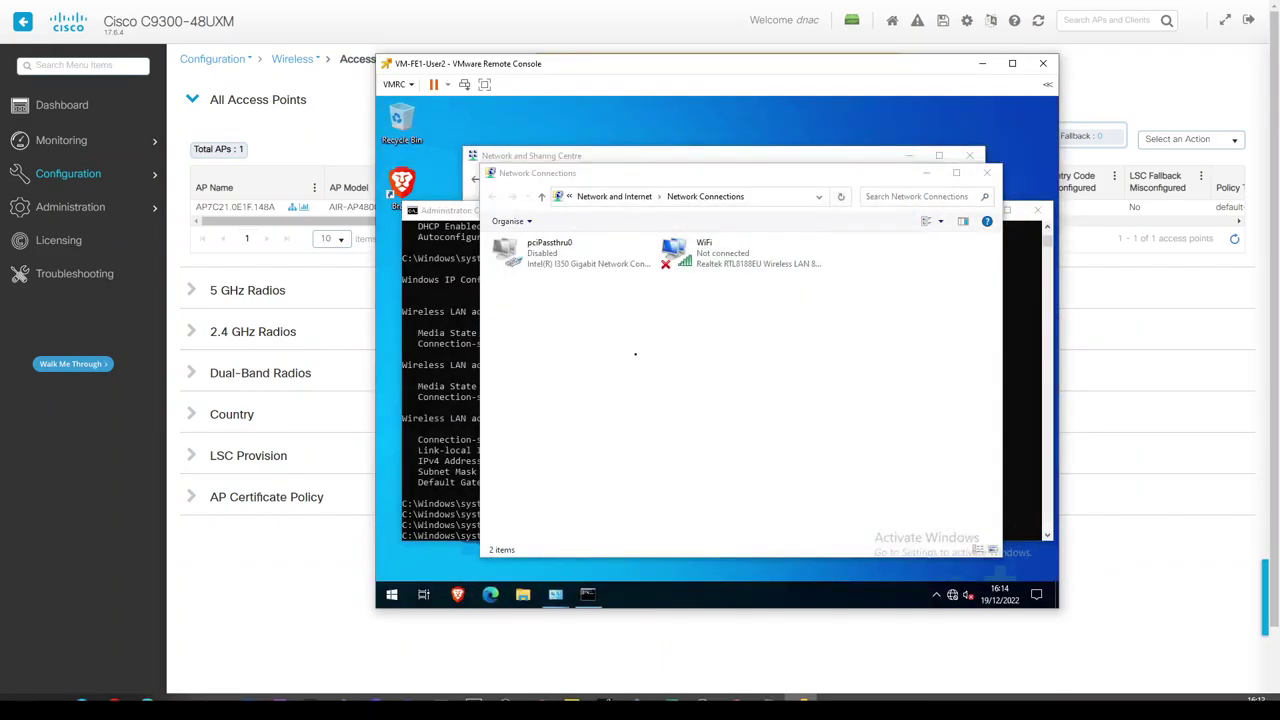
{"action": "left_click", "coordinate": [954, 595]}
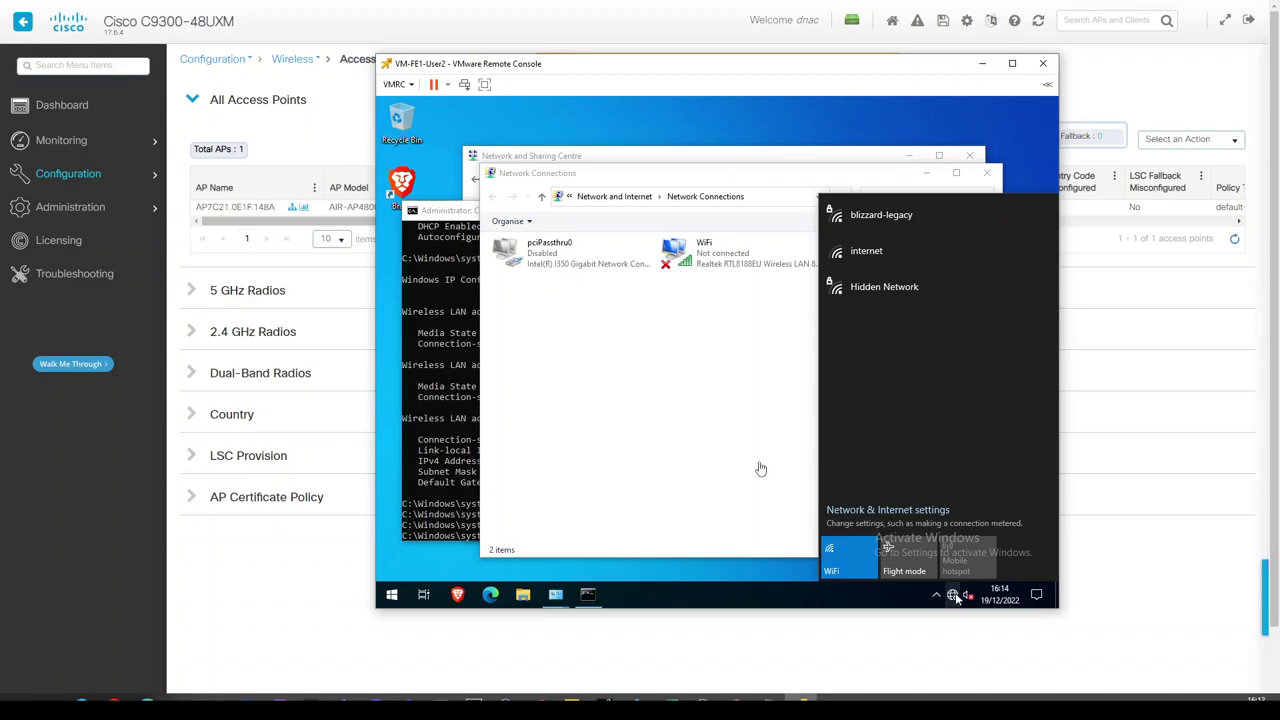
{"action": "mouse_move", "coordinate": [100, 188]}
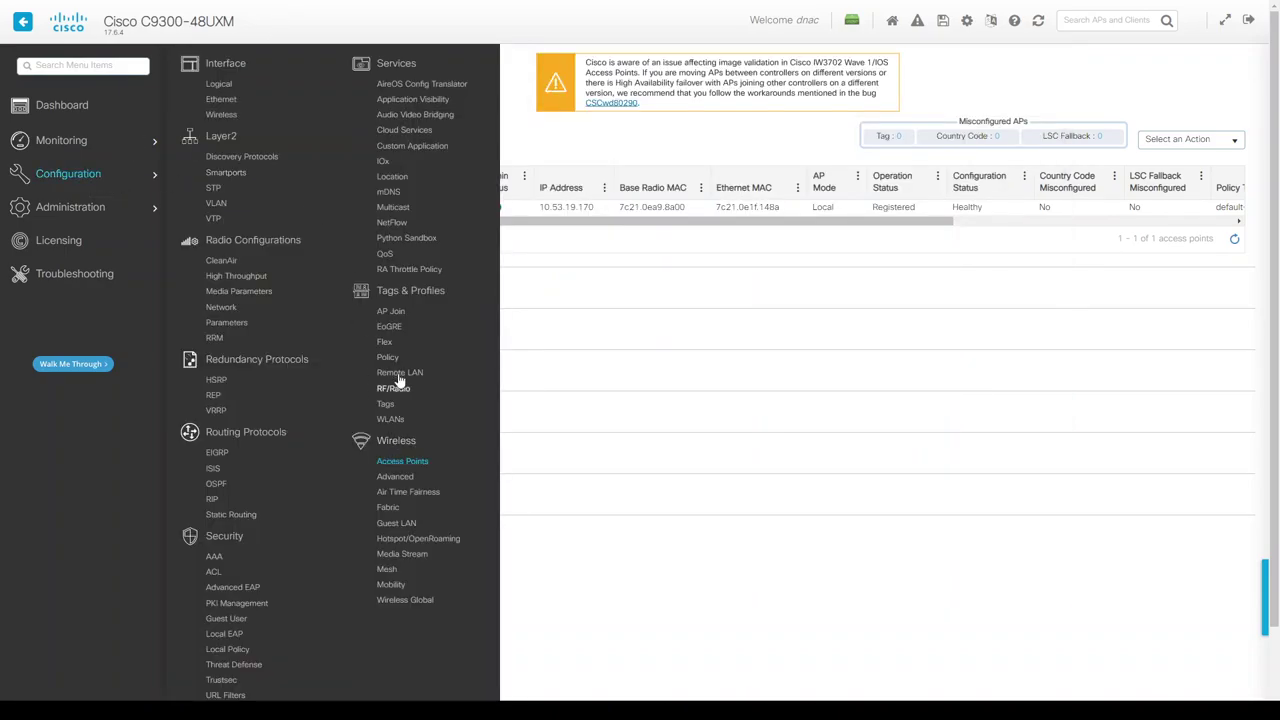
Try Provision Device on AP7C21.0E1F.148A, then refresh the inventory until it shows Reachable and Managed.
{"action": "left_click", "coordinate": [392, 421]}
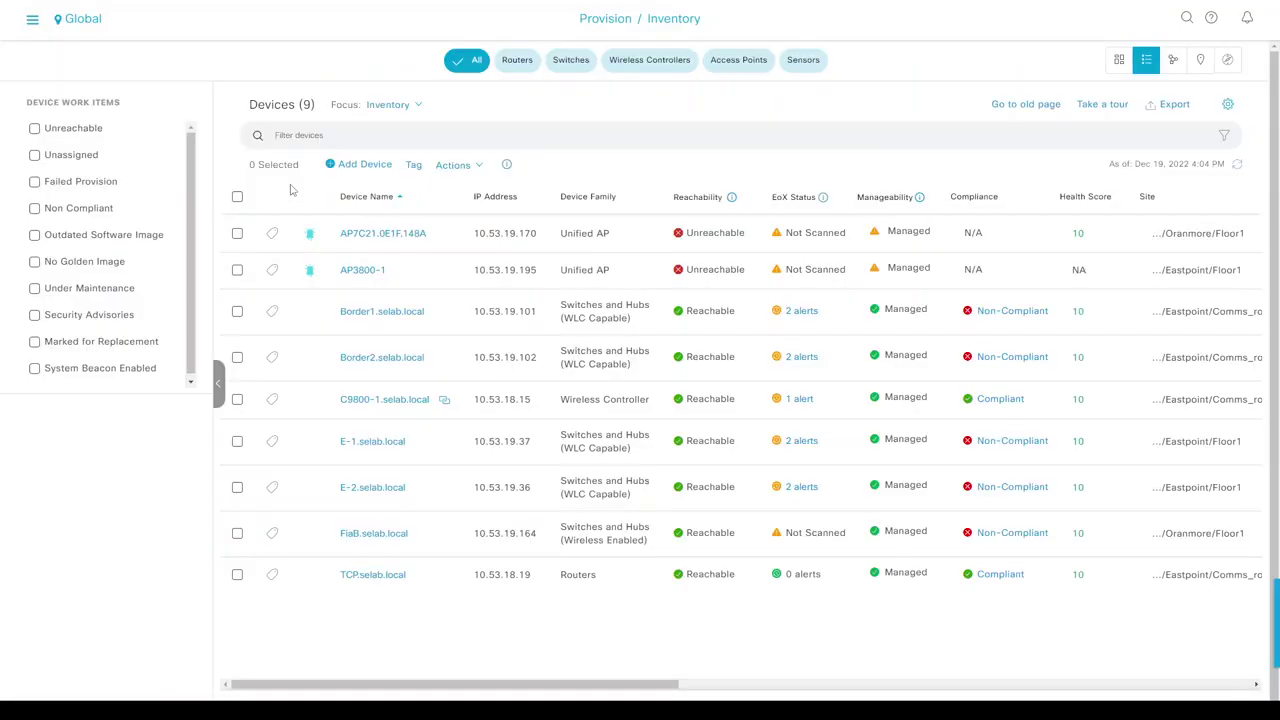
{"action": "left_click", "coordinate": [1237, 168]}
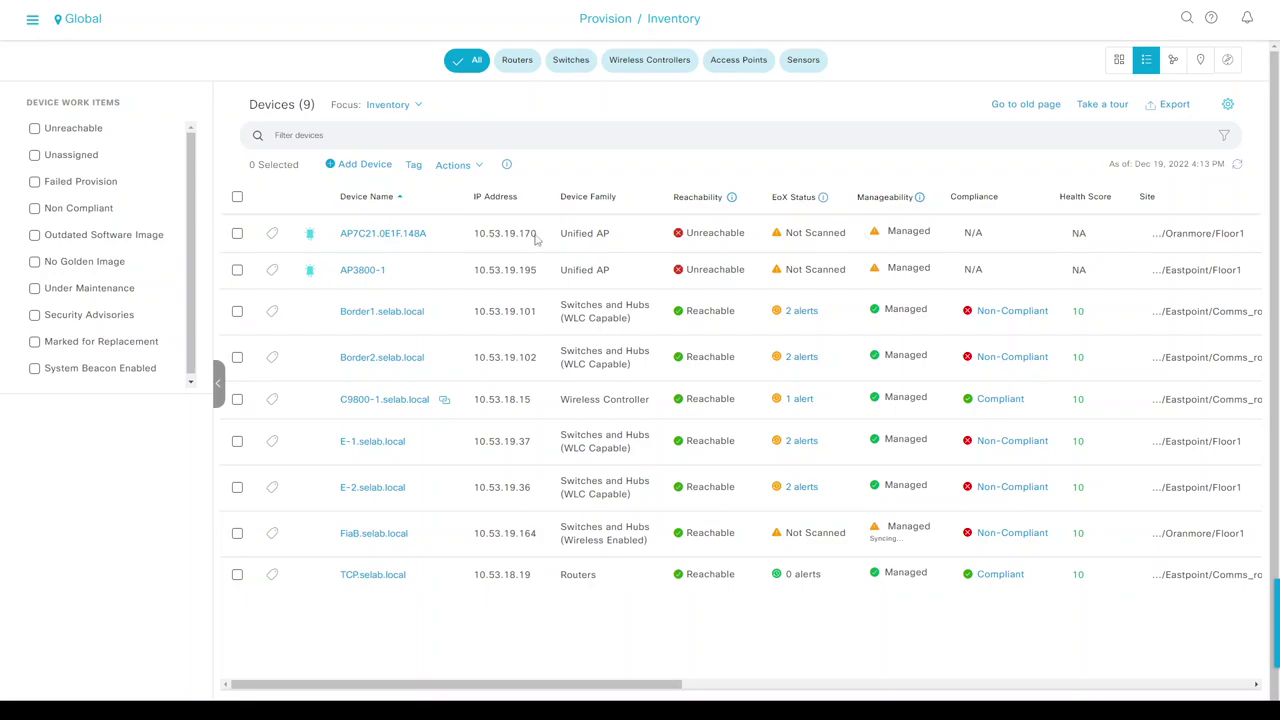
{"action": "left_click", "coordinate": [238, 234]}
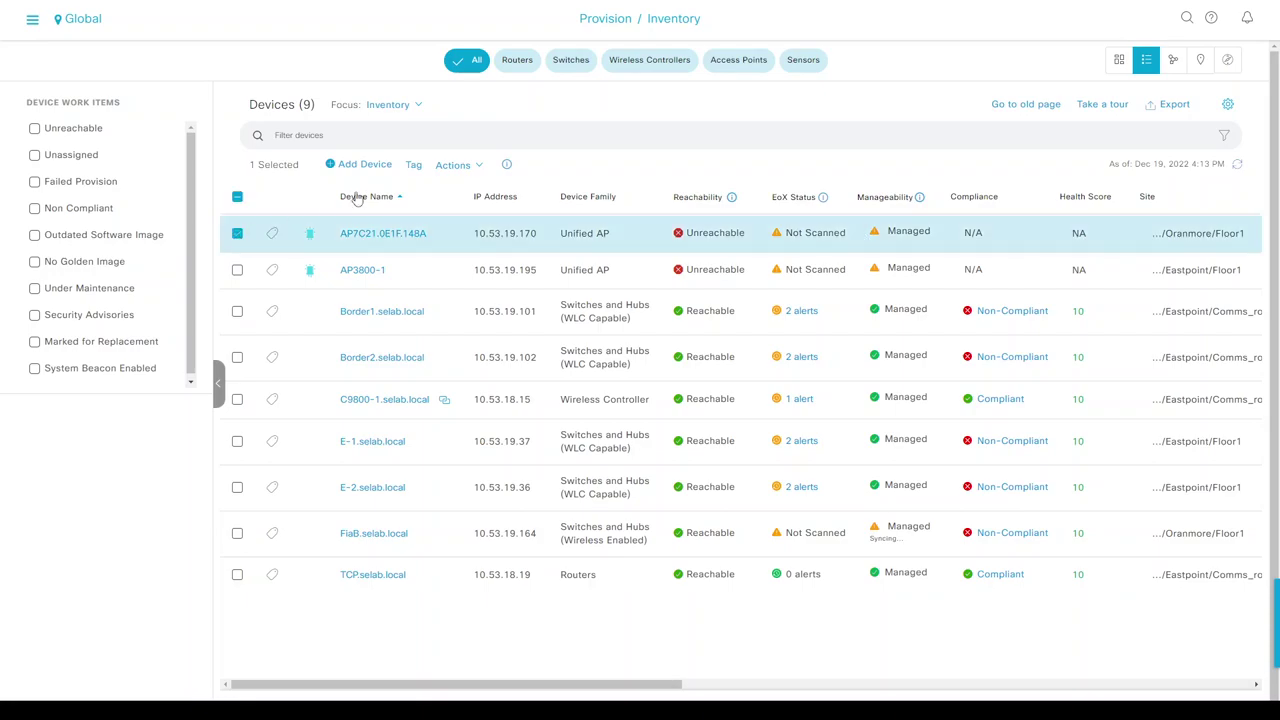
{"action": "left_click", "coordinate": [452, 165]}
{"action": "mouse_move", "coordinate": [482, 255]}
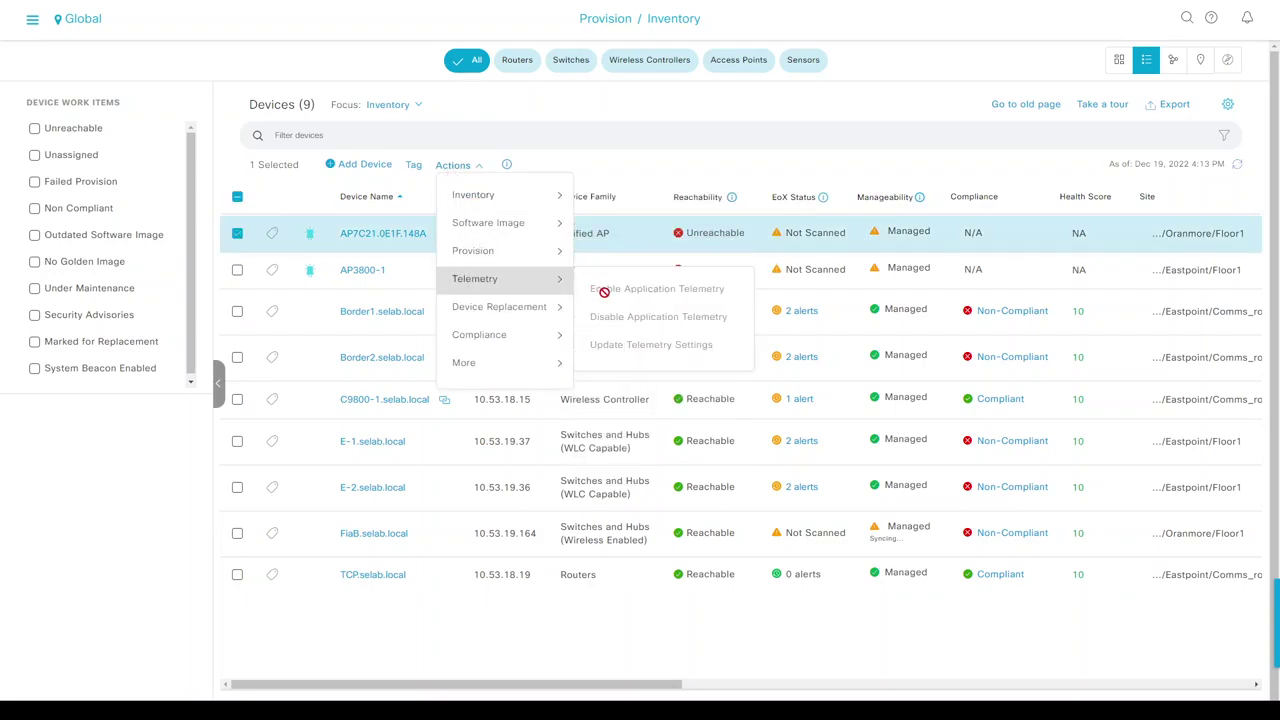
{"action": "left_click", "coordinate": [453, 165]}
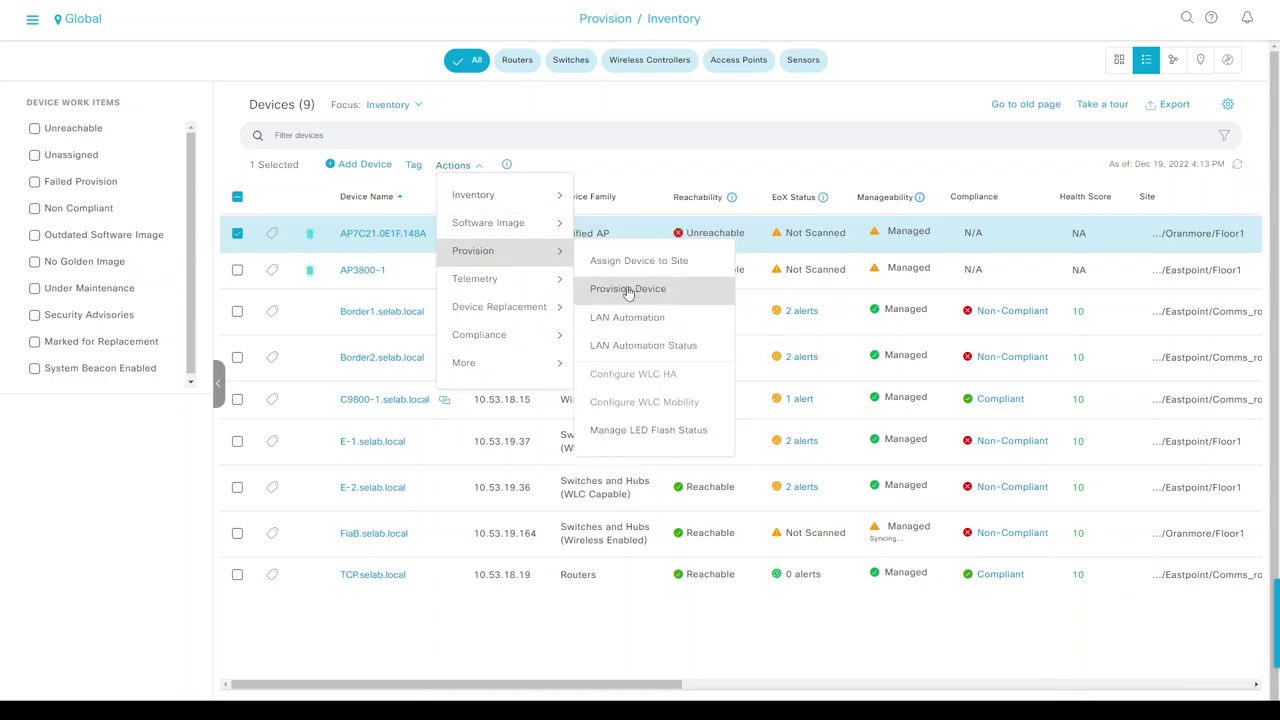
{"action": "left_click", "coordinate": [627, 289]}
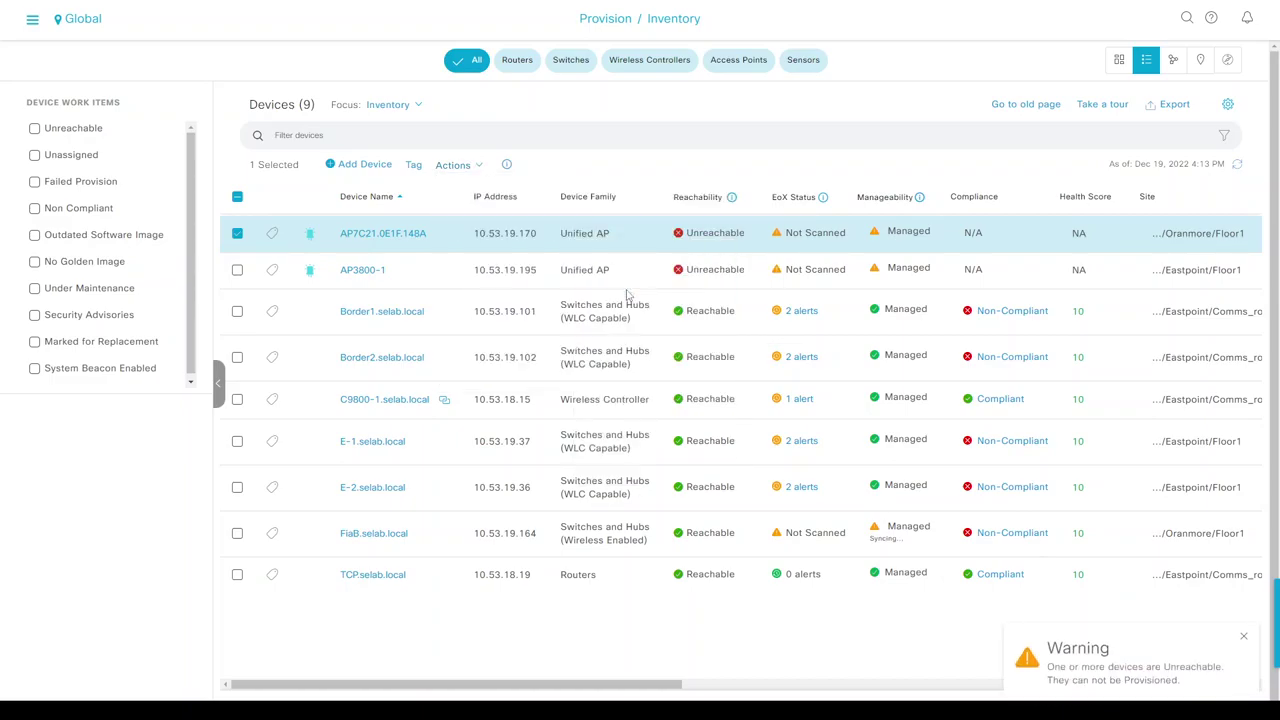
{"action": "left_click", "coordinate": [1237, 166]}
{"action": "left_click", "coordinate": [1238, 168]}
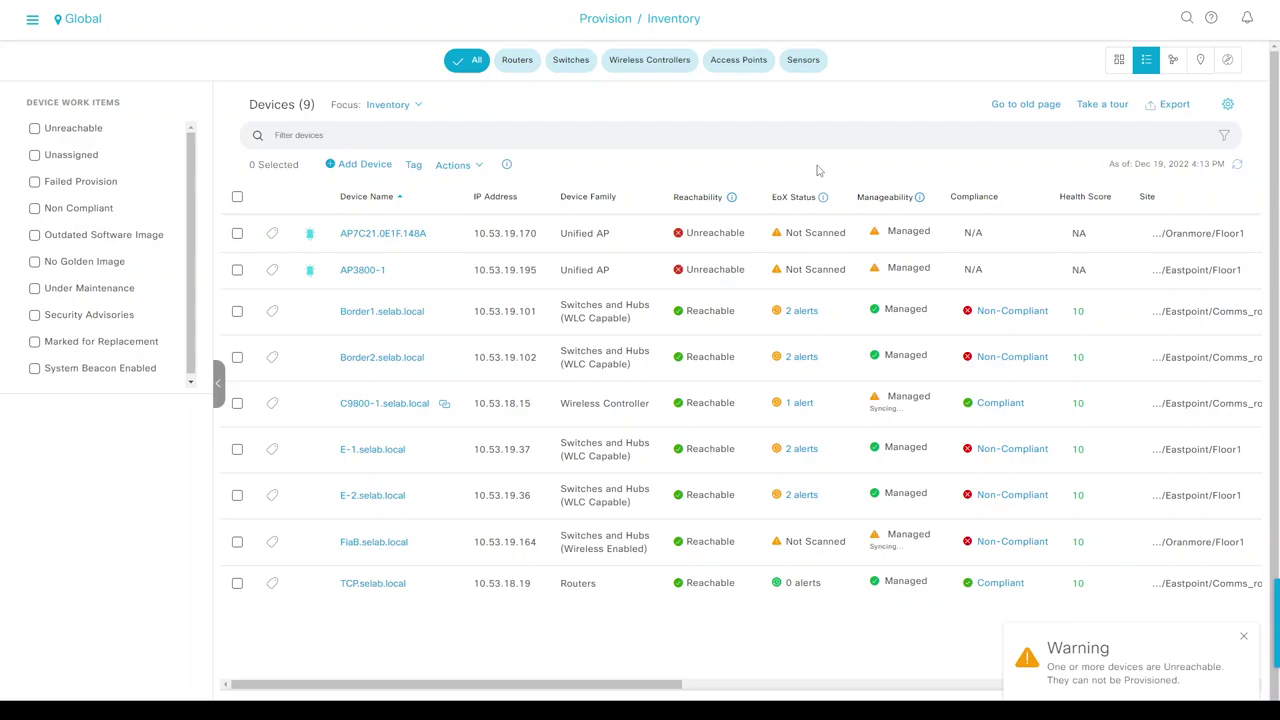
Provision AP7C21.0E1F.148A to Floor1 through Assign Site and Configuration to the Summary, then cancel Deploy.
{"action": "left_click", "coordinate": [237, 233]}
{"action": "left_click", "coordinate": [452, 164]}
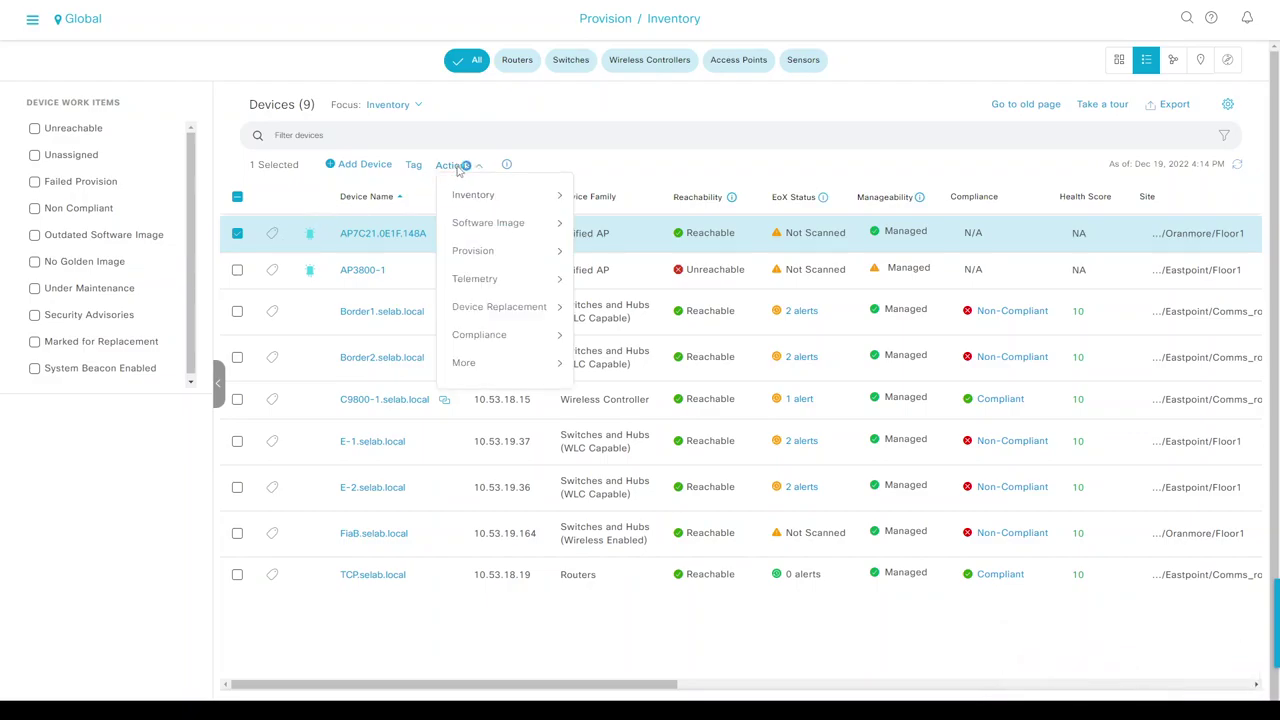
{"action": "mouse_move", "coordinate": [486, 251]}
{"action": "left_click", "coordinate": [626, 289]}
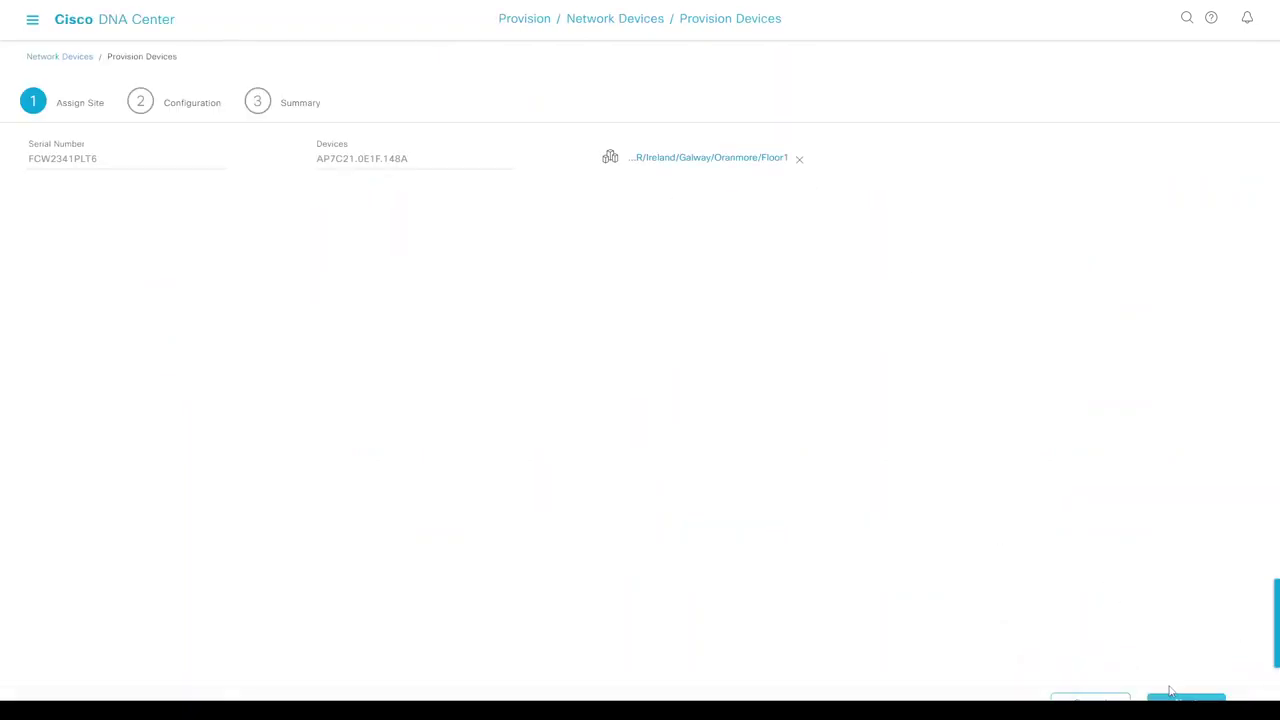
{"action": "left_click", "coordinate": [1182, 698]}
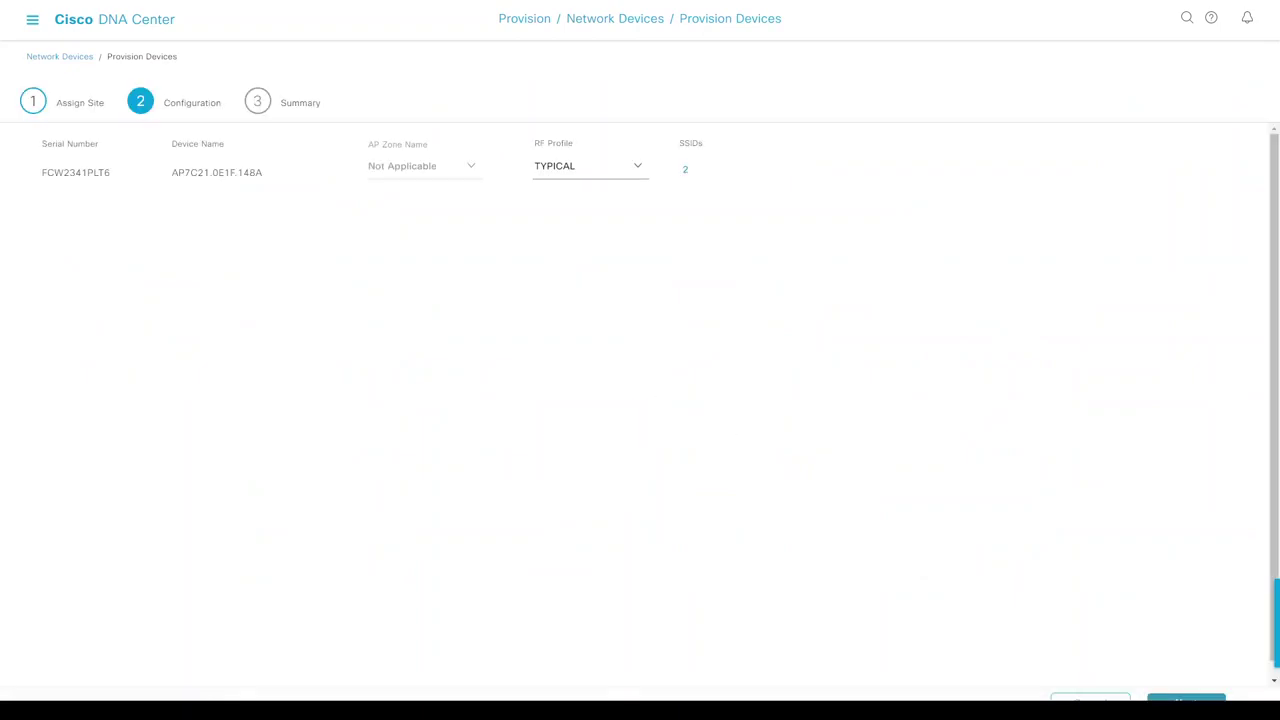
{"action": "left_click", "coordinate": [1184, 698]}
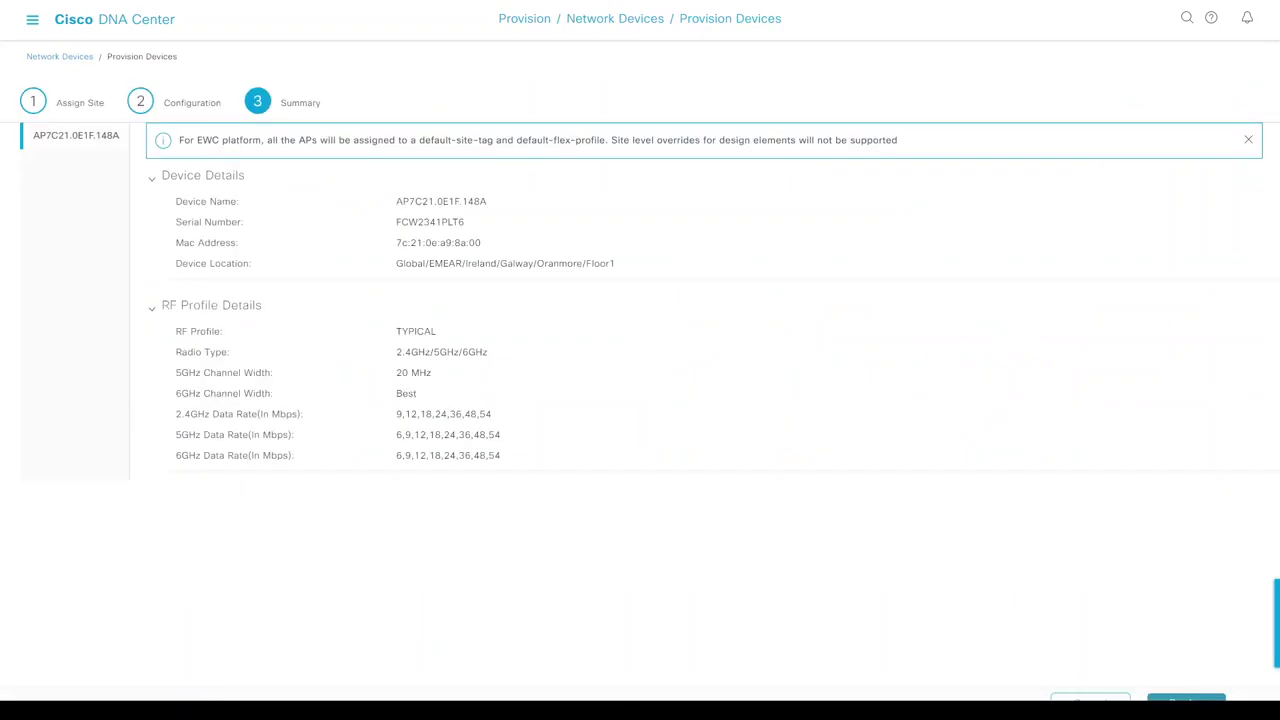
{"action": "left_click", "coordinate": [1186, 698]}
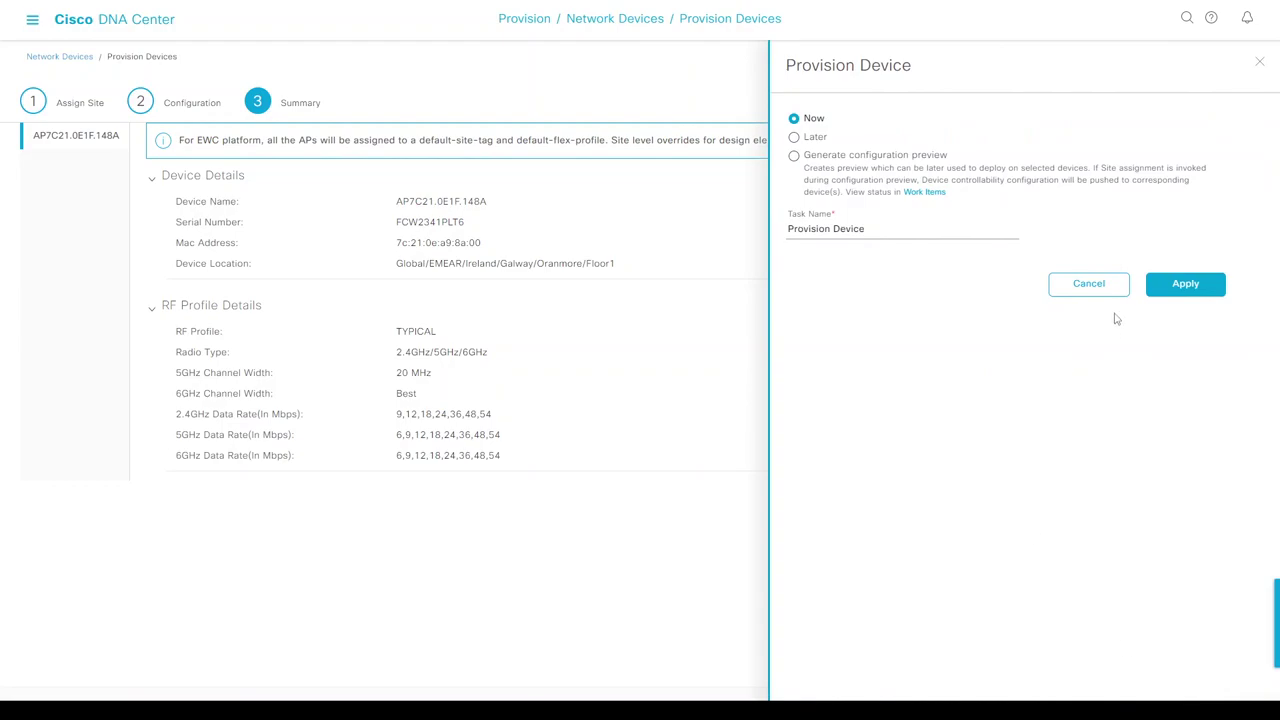
{"action": "left_click", "coordinate": [1087, 285]}
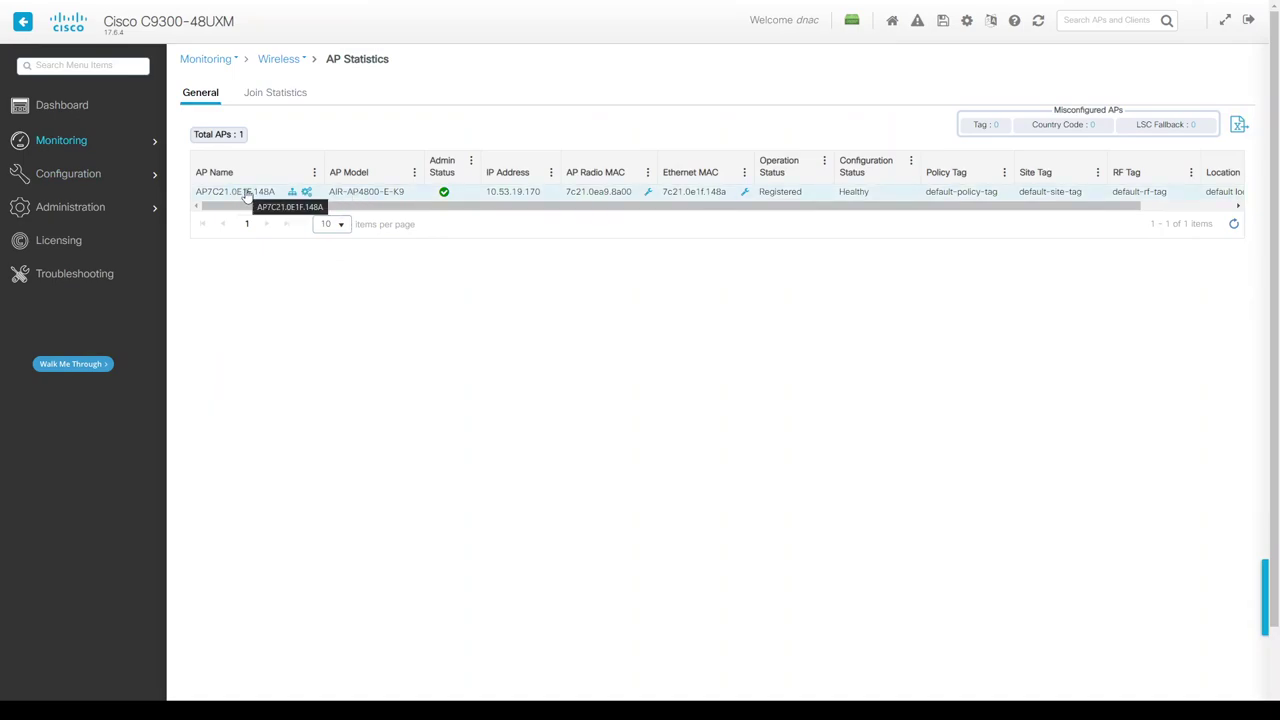
Rename AP7C21.0E1F.148A to AP4800-2 in the 9800 Edit AP dialog and apply it to the device.
{"action": "mouse_move", "coordinate": [88, 178]}
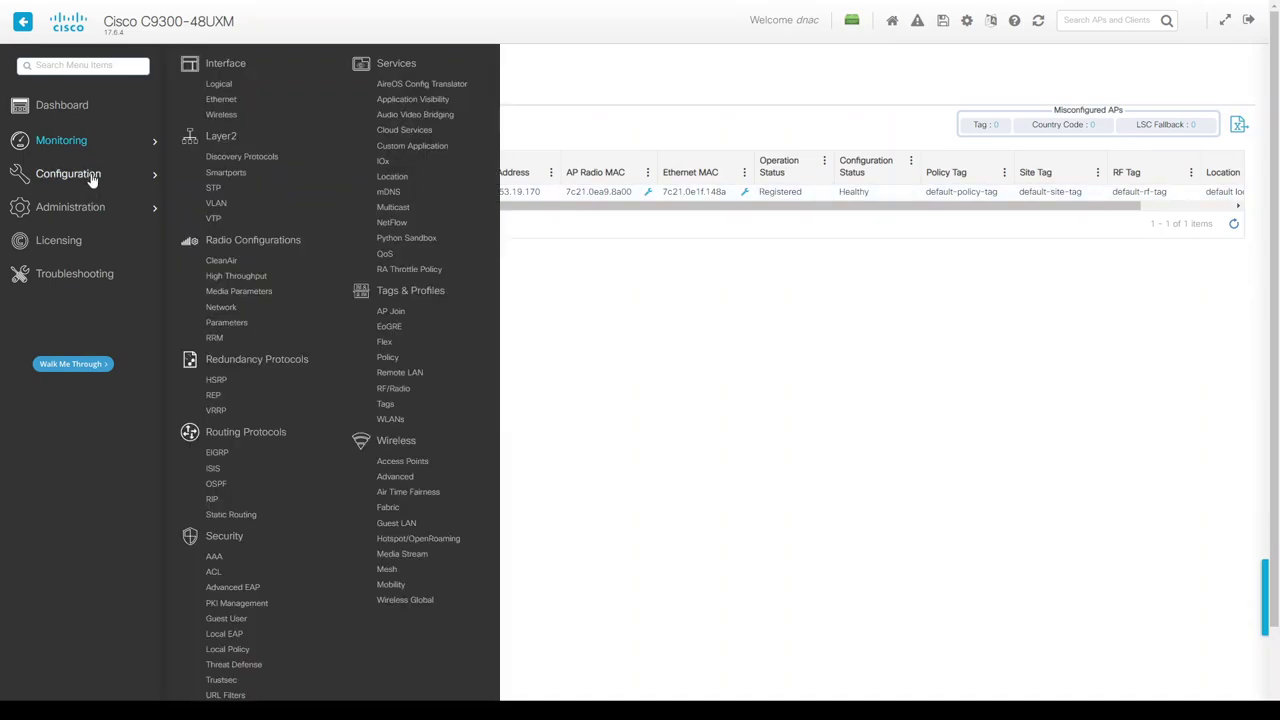
{"action": "left_click", "coordinate": [403, 461]}
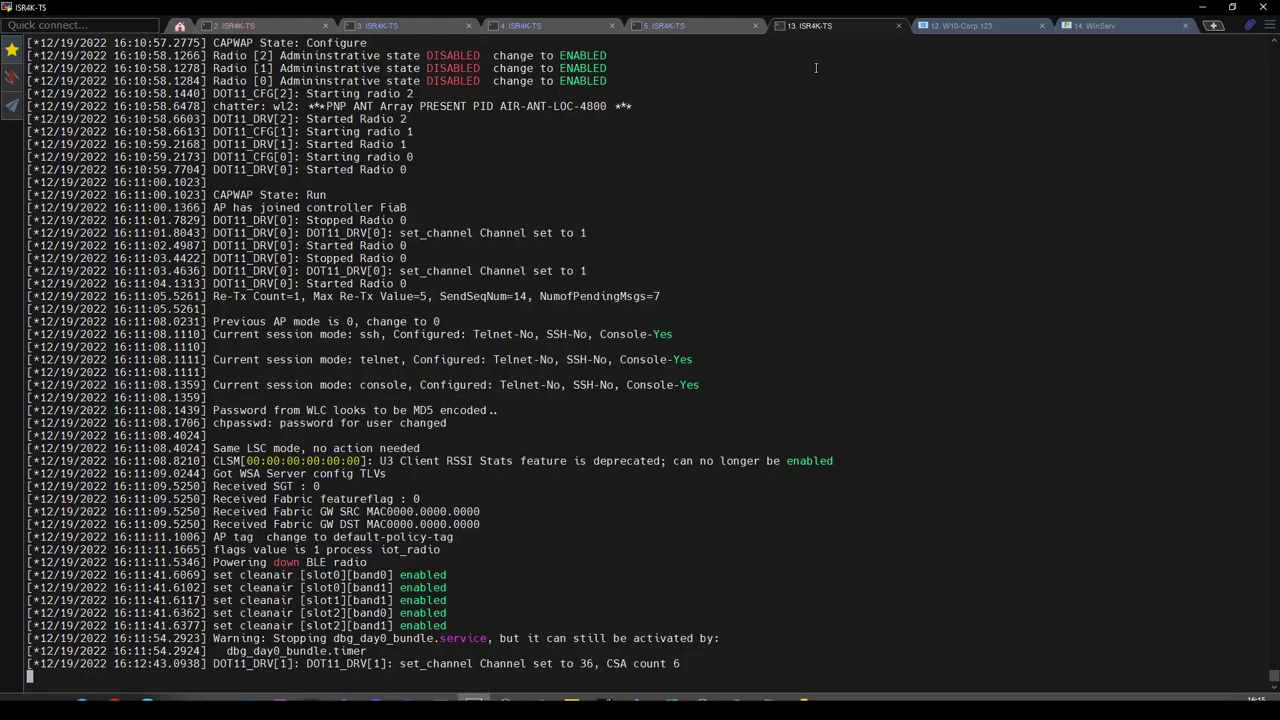
{"action": "mouse_move", "coordinate": [1274, 684]}
{"action": "left_mouse_down"}
{"action": "mouse_move", "coordinate": [1273, 50]}
{"action": "mouse_move", "coordinate": [1272, 688]}
{"action": "left_mouse_up"}
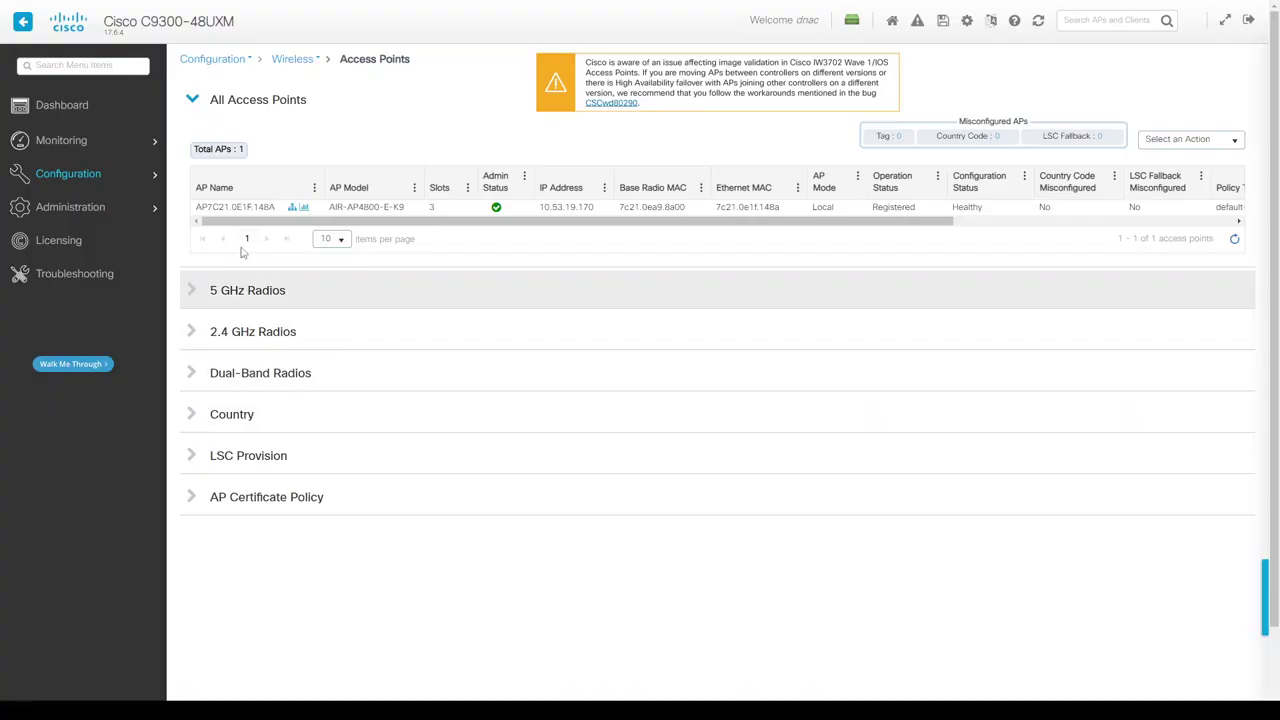
{"action": "left_click", "coordinate": [251, 208]}
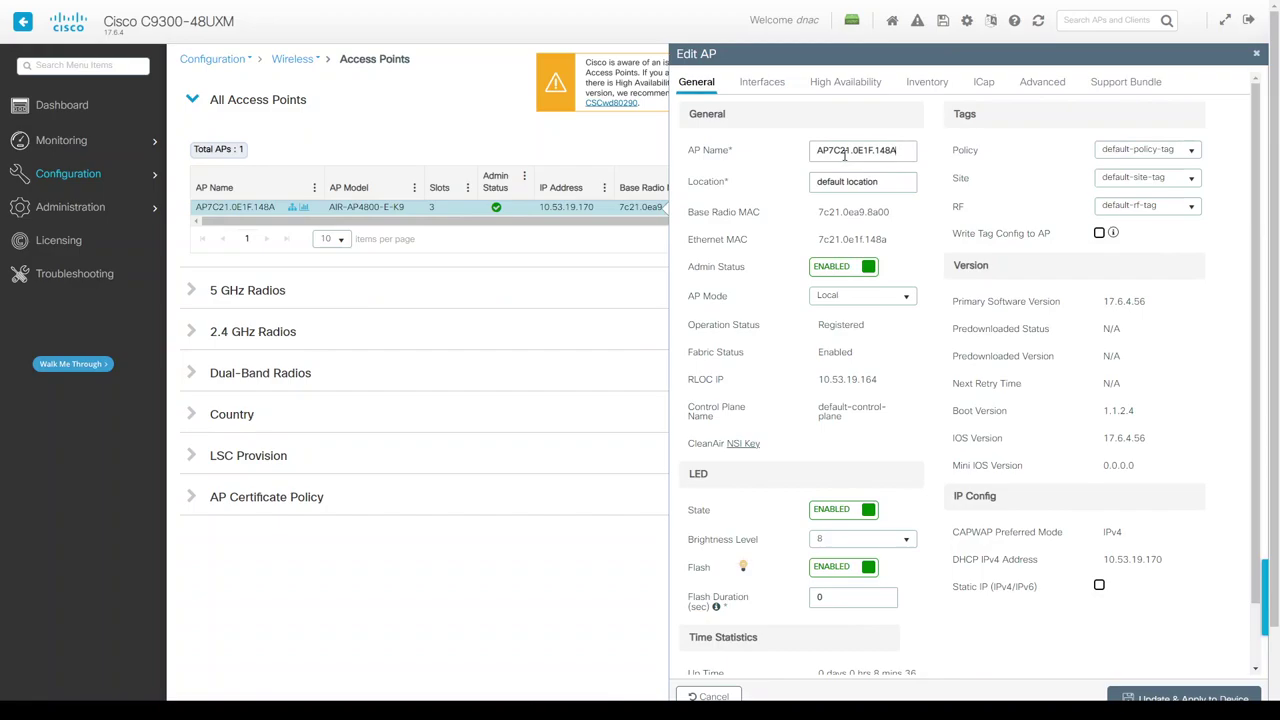
{"action": "triple_click", "coordinate": [844, 154]}
{"action": "type", "text": "AP4800-2"}
{"action": "key", "text": "Return"}
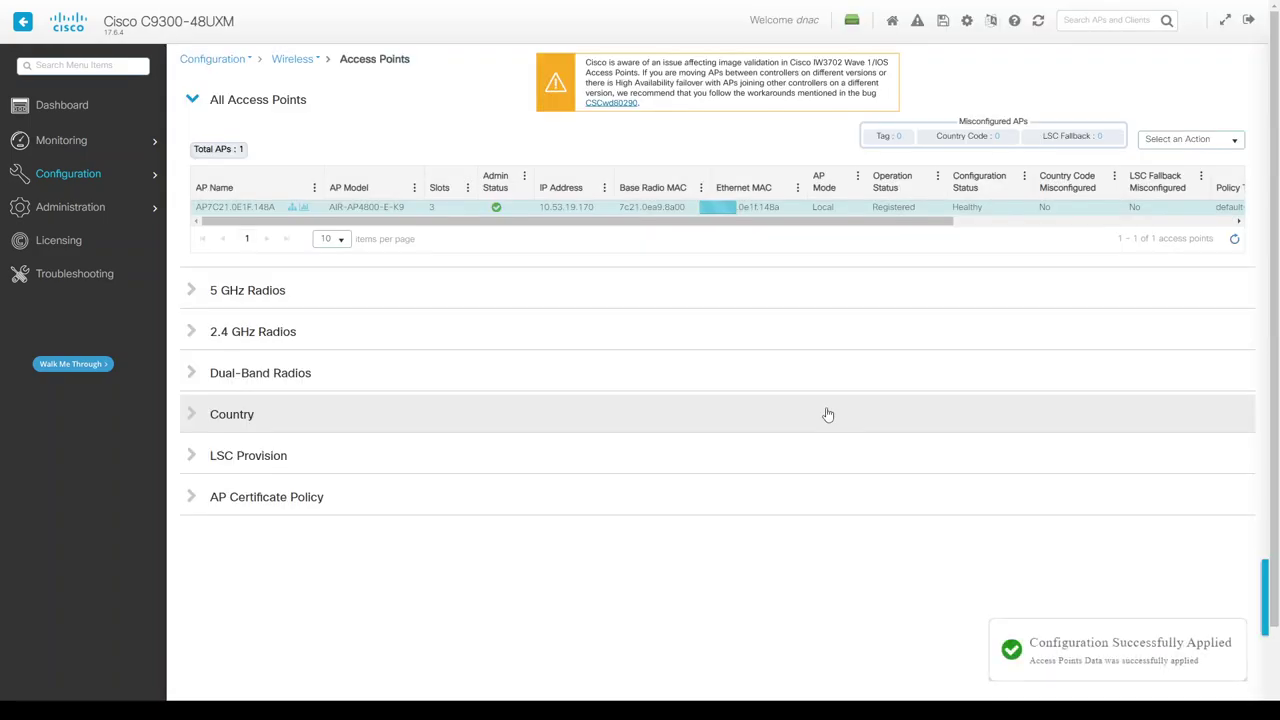
{"action": "key", "text": "ctrl+Tab"}
{"action": "key", "text": "ctrl+Tab"}
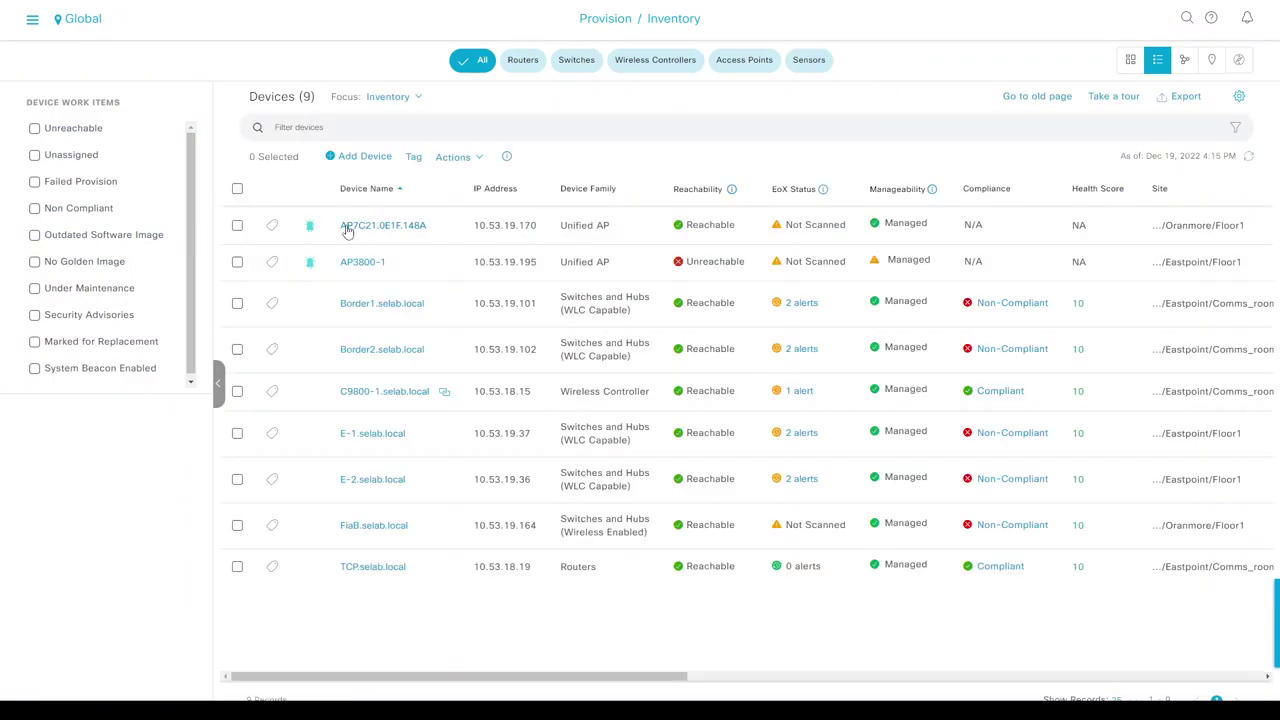
Select AP7C21.0E1F.148A in the inventory, open the Actions menu, then close it unused.
{"action": "left_click", "coordinate": [237, 225]}
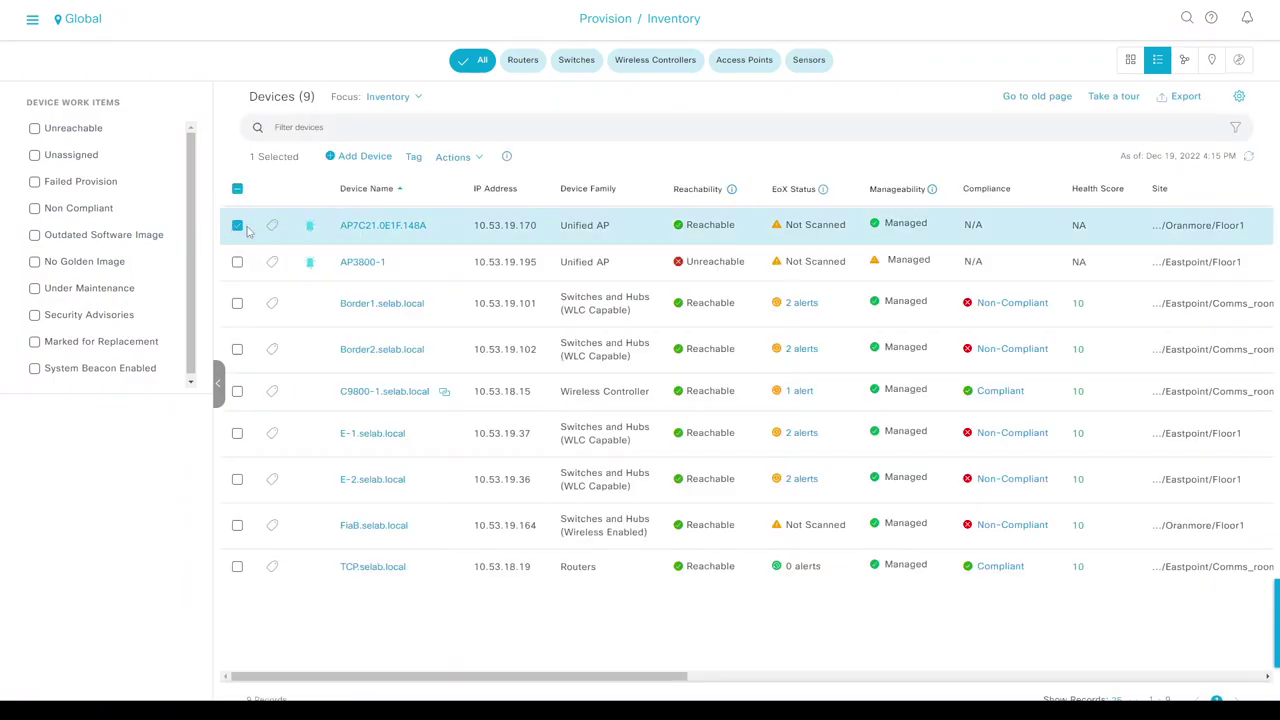
{"action": "left_click", "coordinate": [455, 157]}
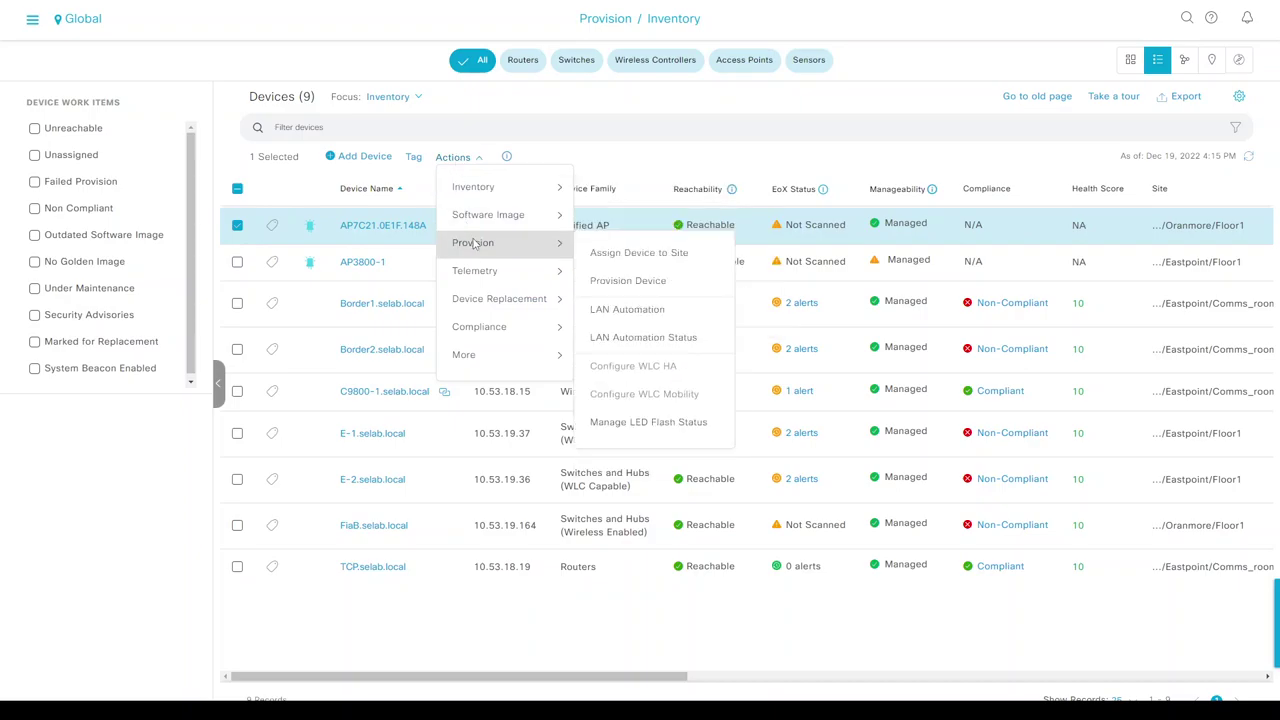
{"action": "left_click", "coordinate": [771, 180]}
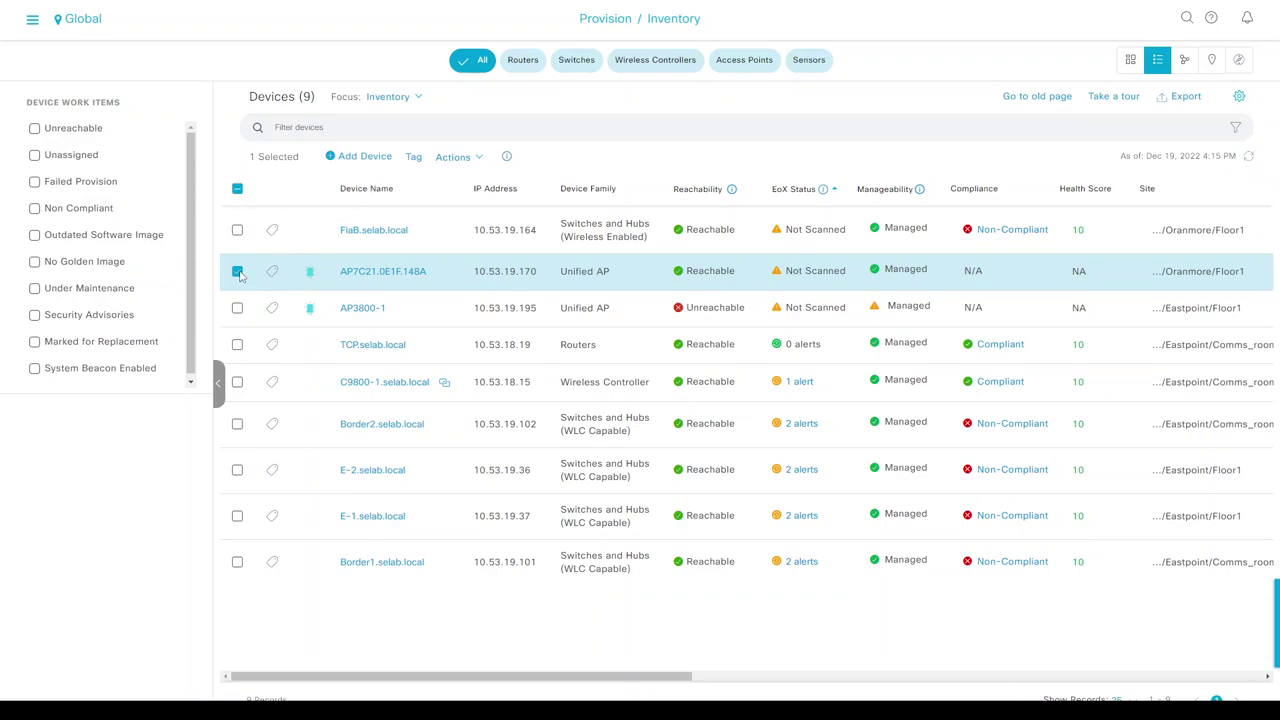
Sort the inventory by Device Name and resync FiaB.selab.local via Actions > Inventory > Resync Device.
{"action": "left_click", "coordinate": [238, 272]}
{"action": "left_click", "coordinate": [357, 190]}
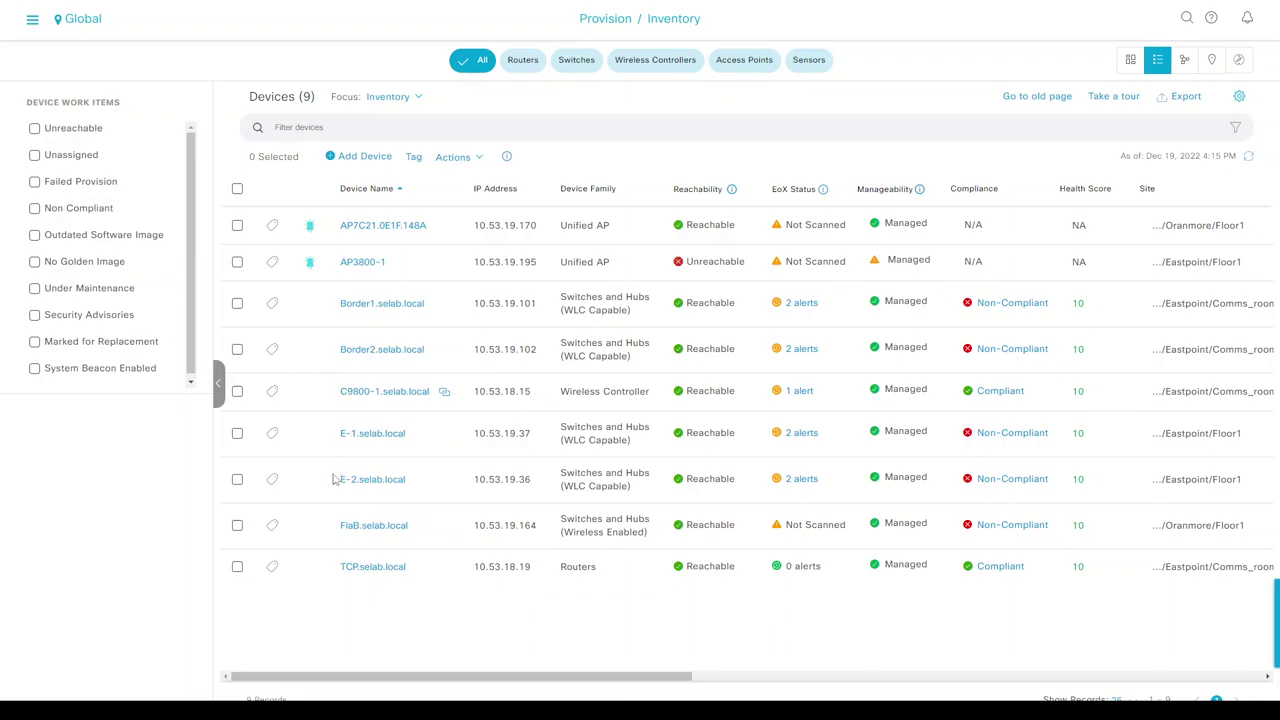
{"action": "left_click", "coordinate": [238, 527]}
{"action": "left_click", "coordinate": [455, 157]}
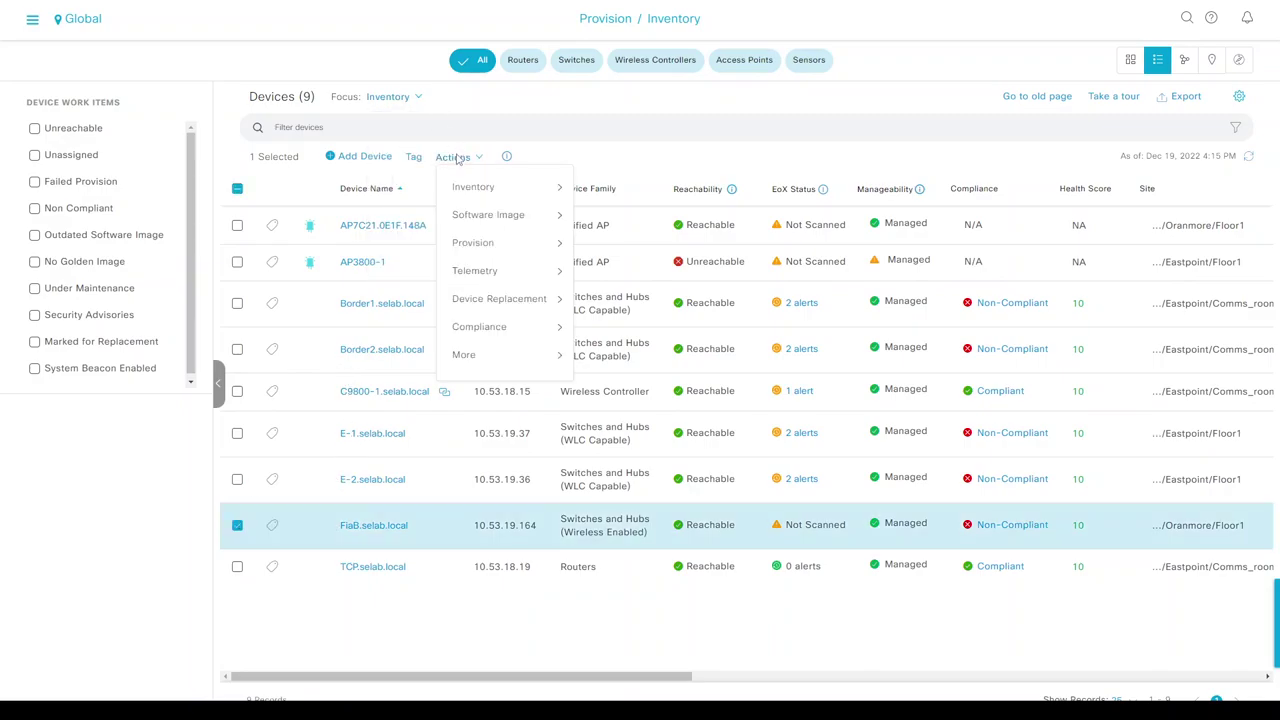
{"action": "mouse_move", "coordinate": [475, 193]}
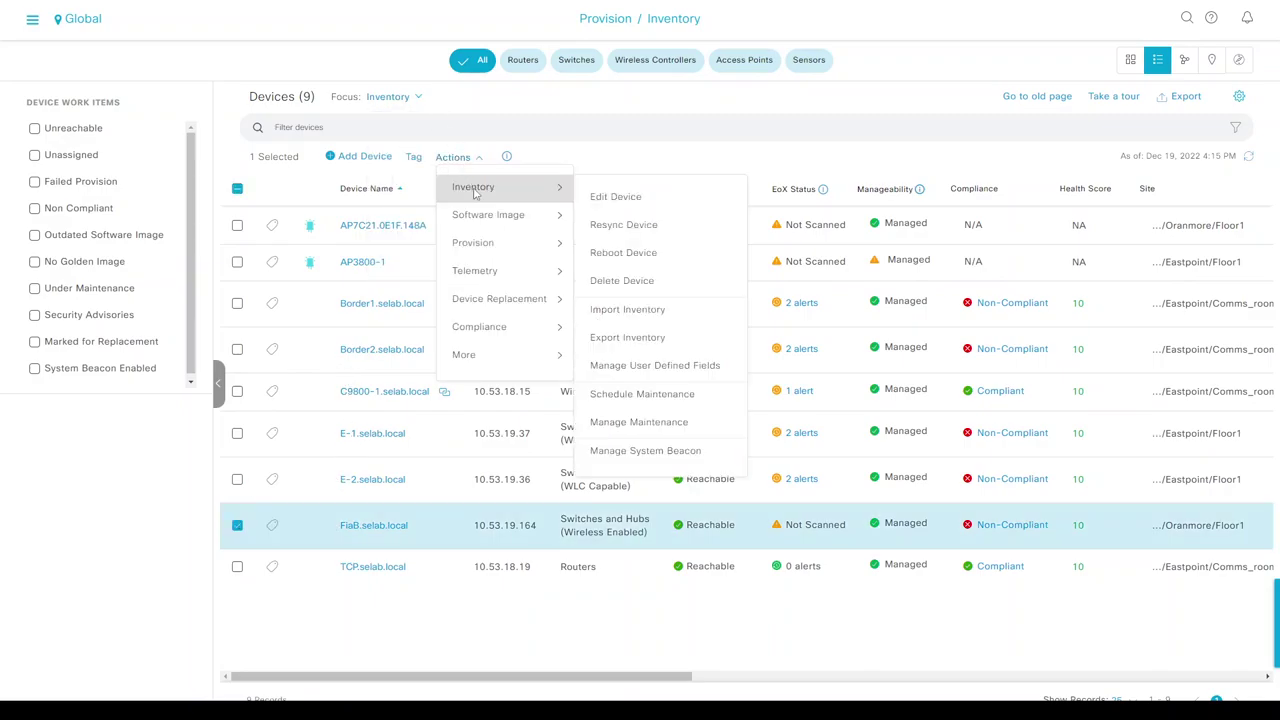
{"action": "left_click", "coordinate": [623, 224]}
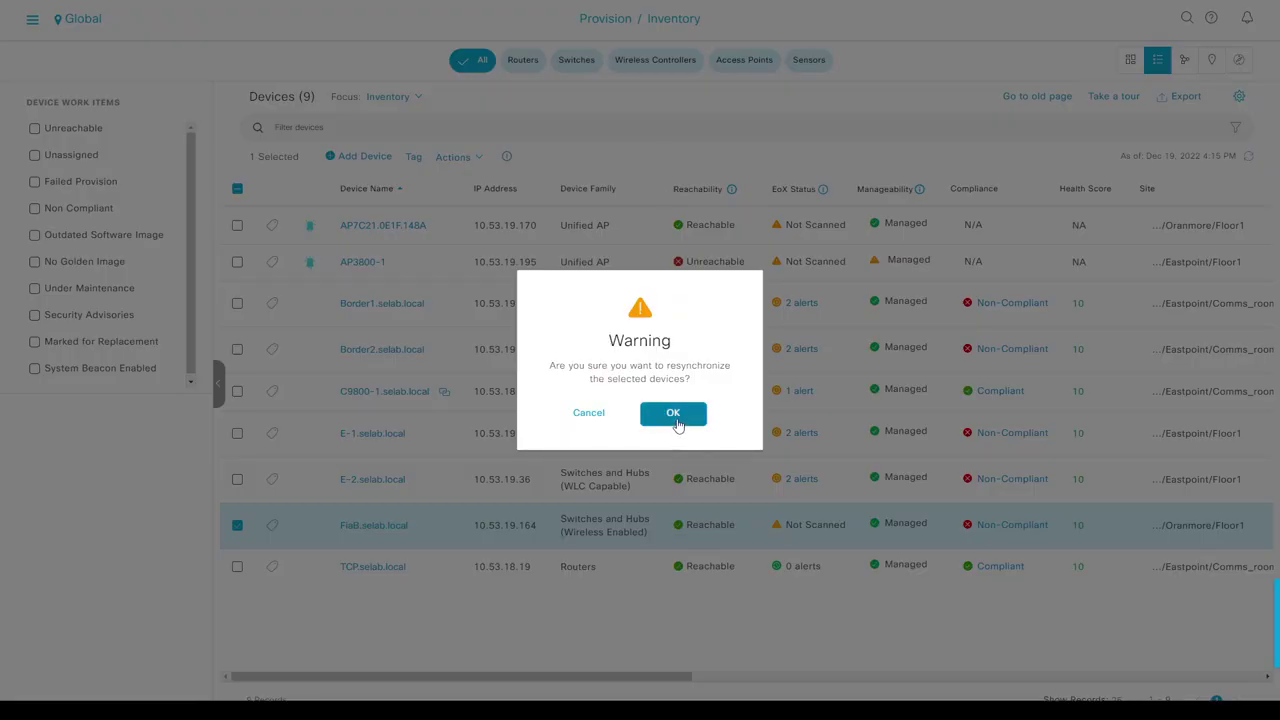
{"action": "left_click", "coordinate": [676, 422]}
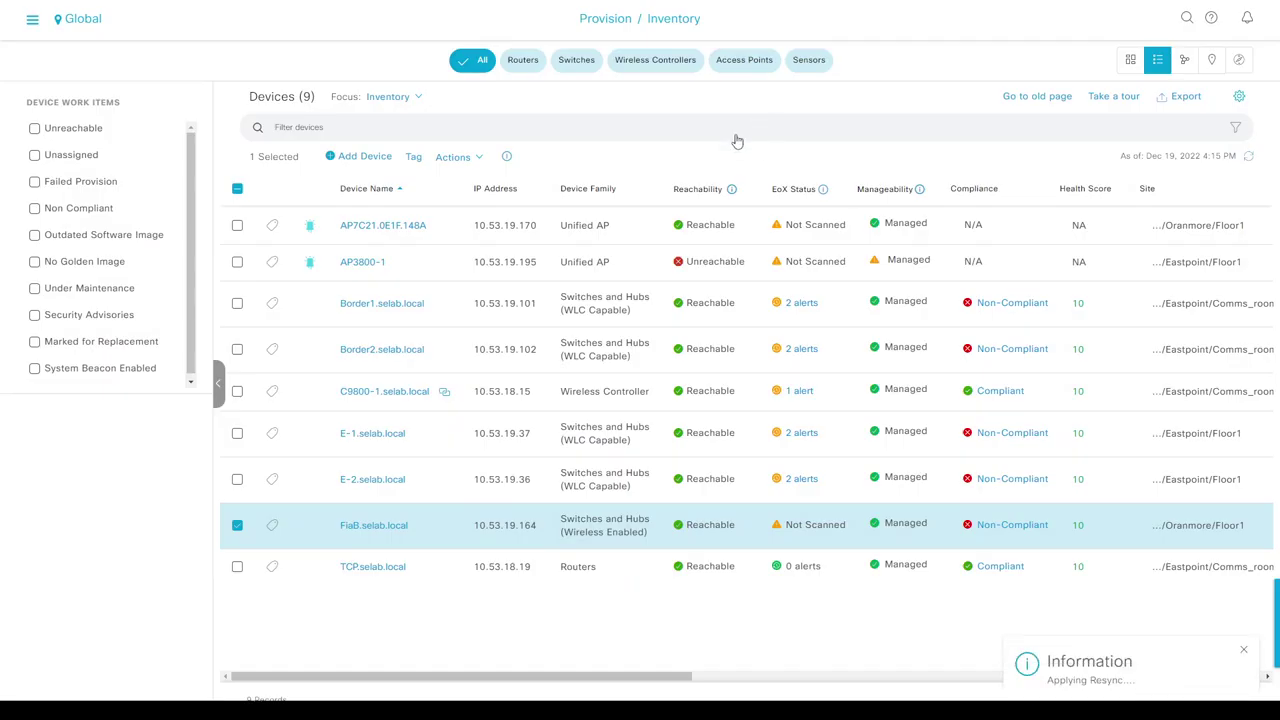
Refresh the inventory until Border1, Border2 and E-2 show as syncing.
{"action": "left_click_drag", "start_coordinate": [440, 228], "coordinate": [336, 228]}
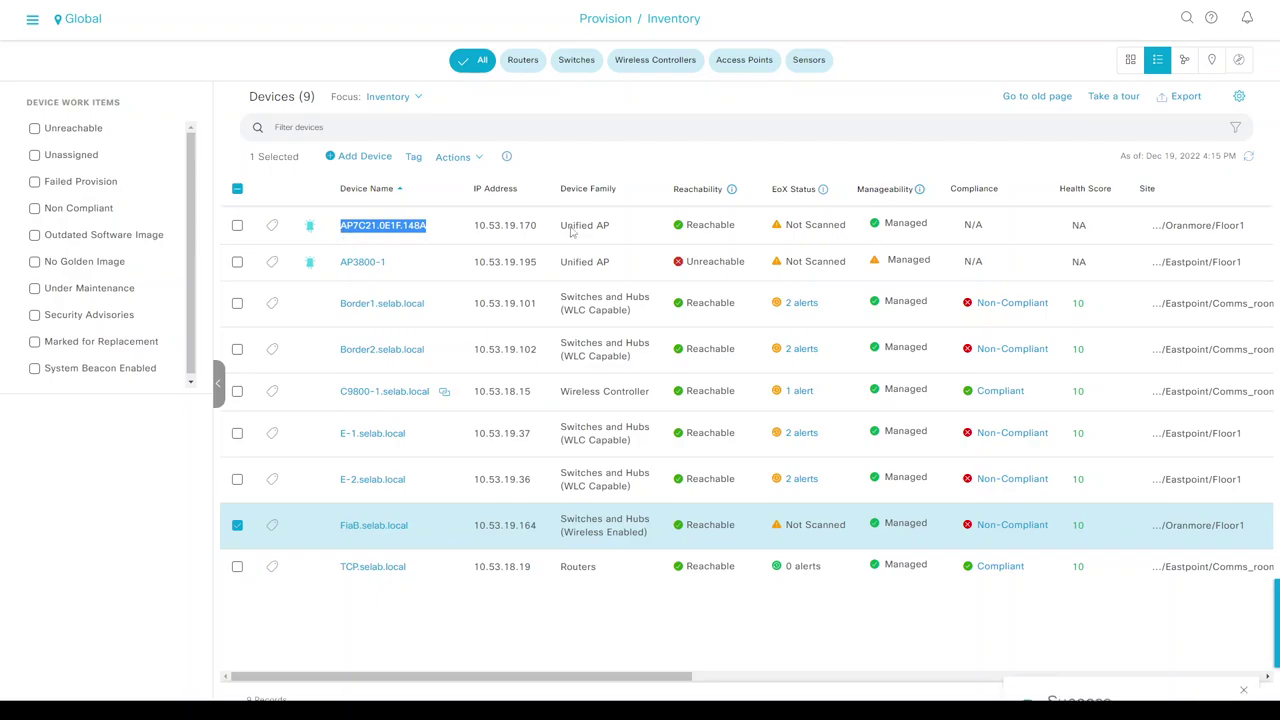
{"action": "left_click", "coordinate": [690, 155]}
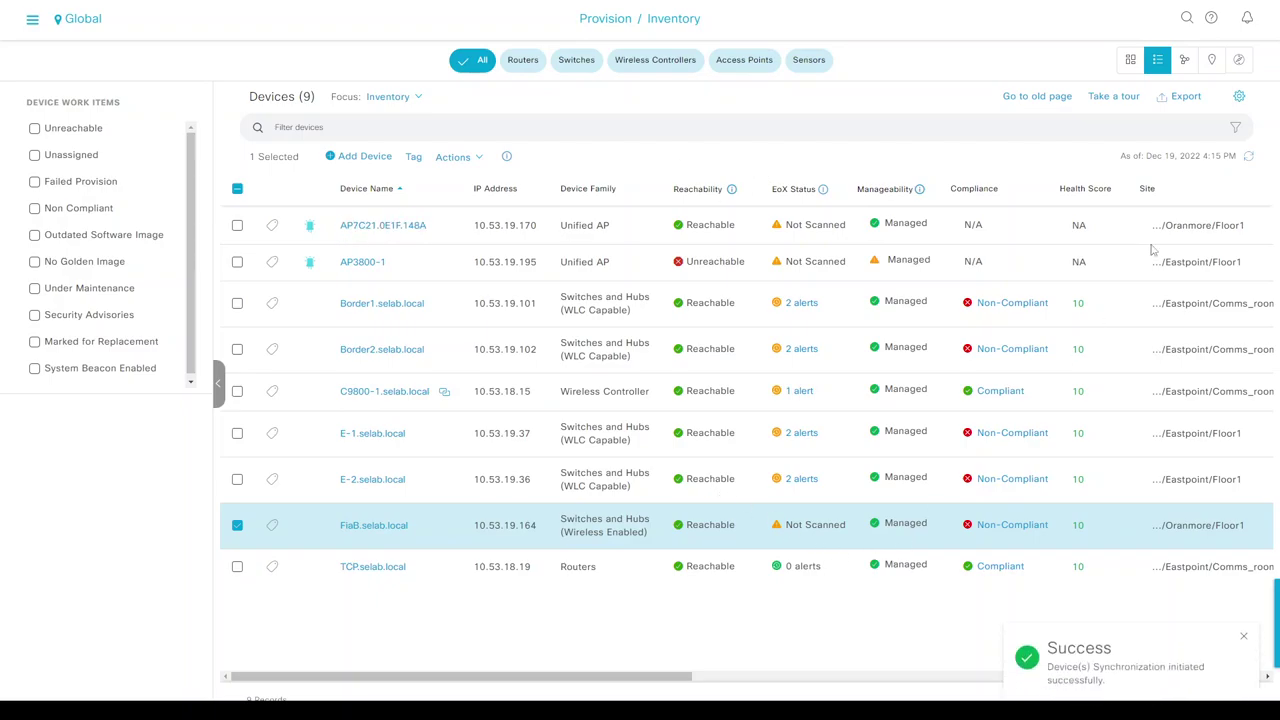
{"action": "left_click", "coordinate": [1249, 158]}
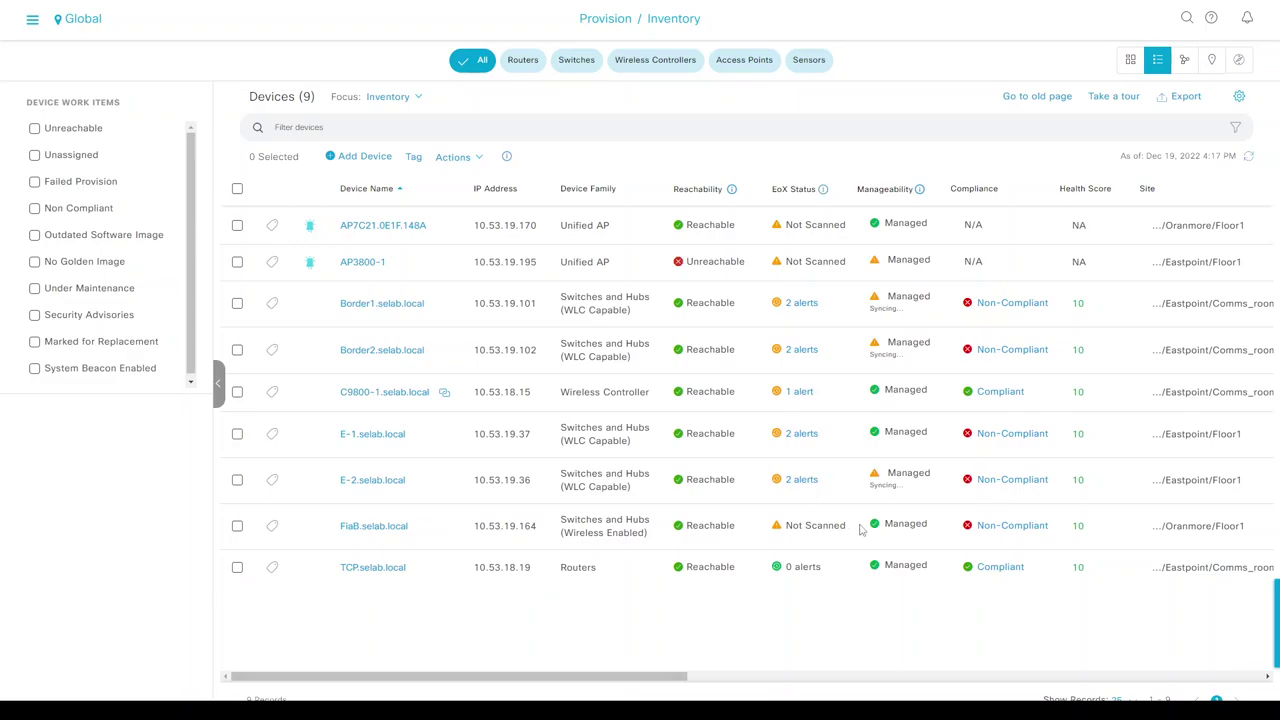
{"action": "double_click", "coordinate": [897, 527]}
{"action": "left_click", "coordinate": [1246, 158]}
{"action": "left_click_drag", "start_coordinate": [430, 228], "coordinate": [343, 230]}
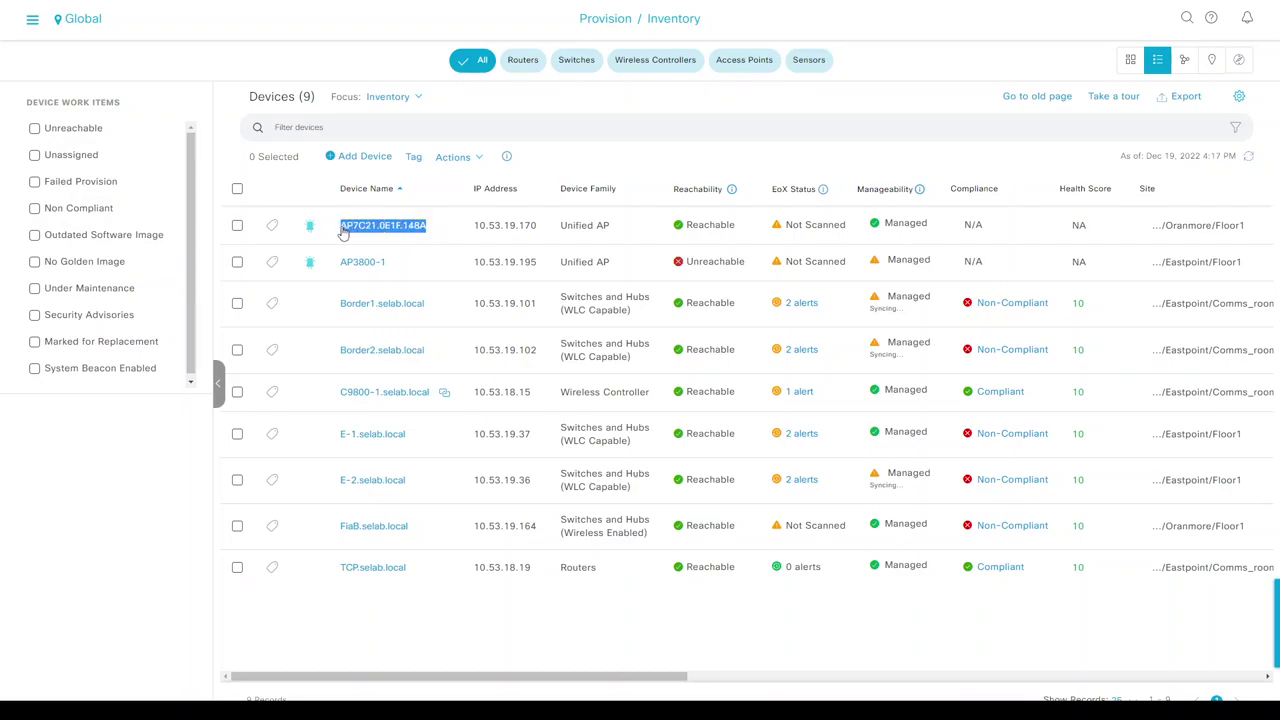
Select AP7C21.0E1F.148A in the inventory and start provisioning it.
{"action": "left_click", "coordinate": [238, 226]}
{"action": "left_click", "coordinate": [474, 158]}
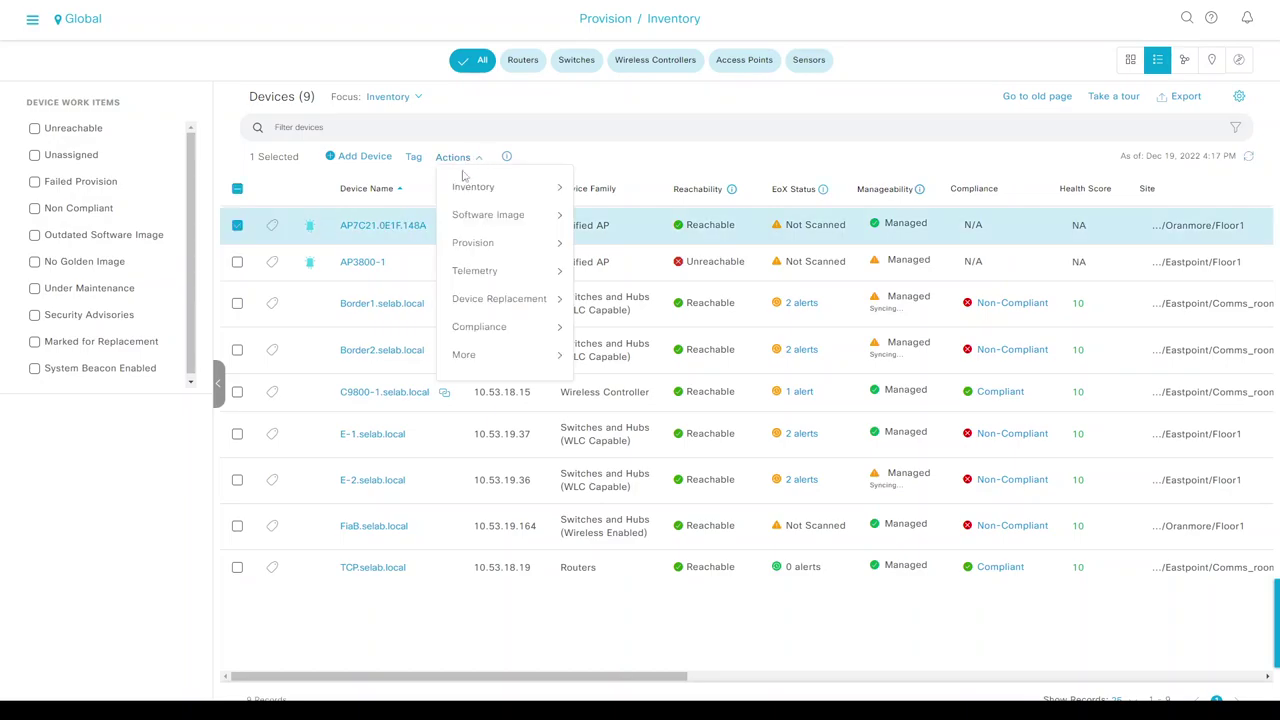
{"action": "mouse_move", "coordinate": [508, 245]}
{"action": "left_click", "coordinate": [609, 284]}
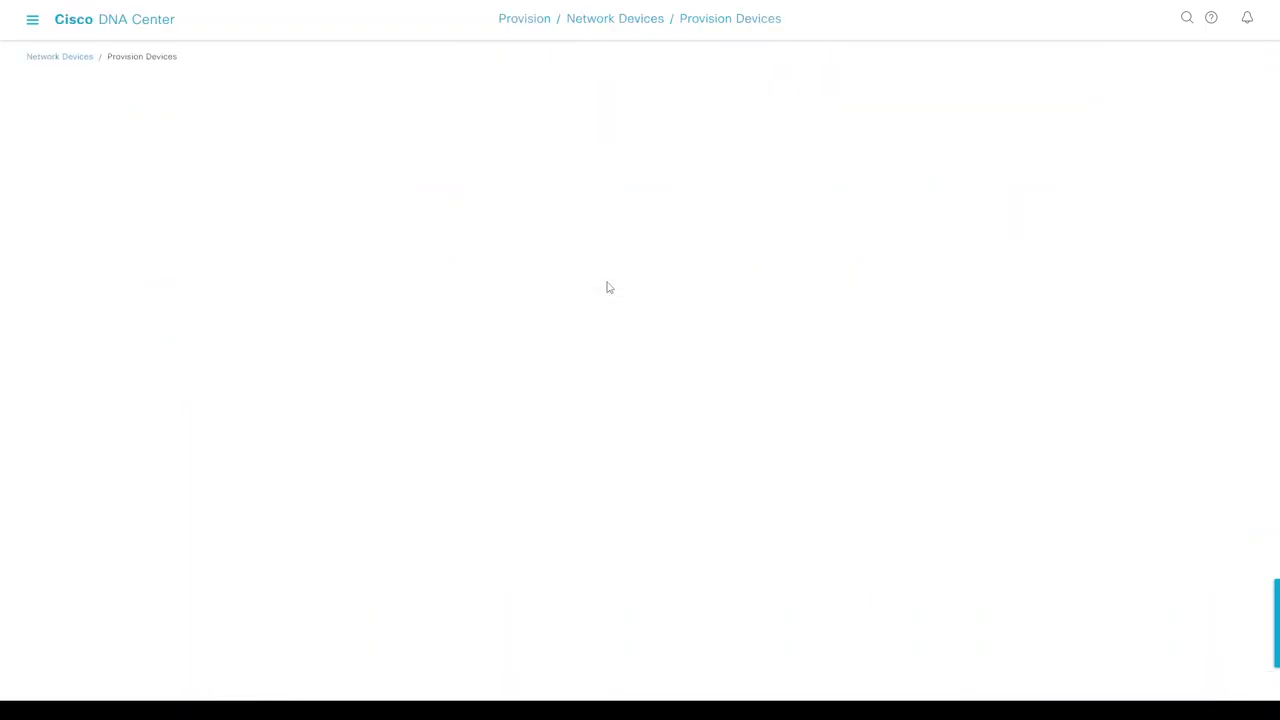
Keep the Floor1 site and deploy the provisioning now, accepting the AP reboot.
{"action": "left_click", "coordinate": [1188, 698]}
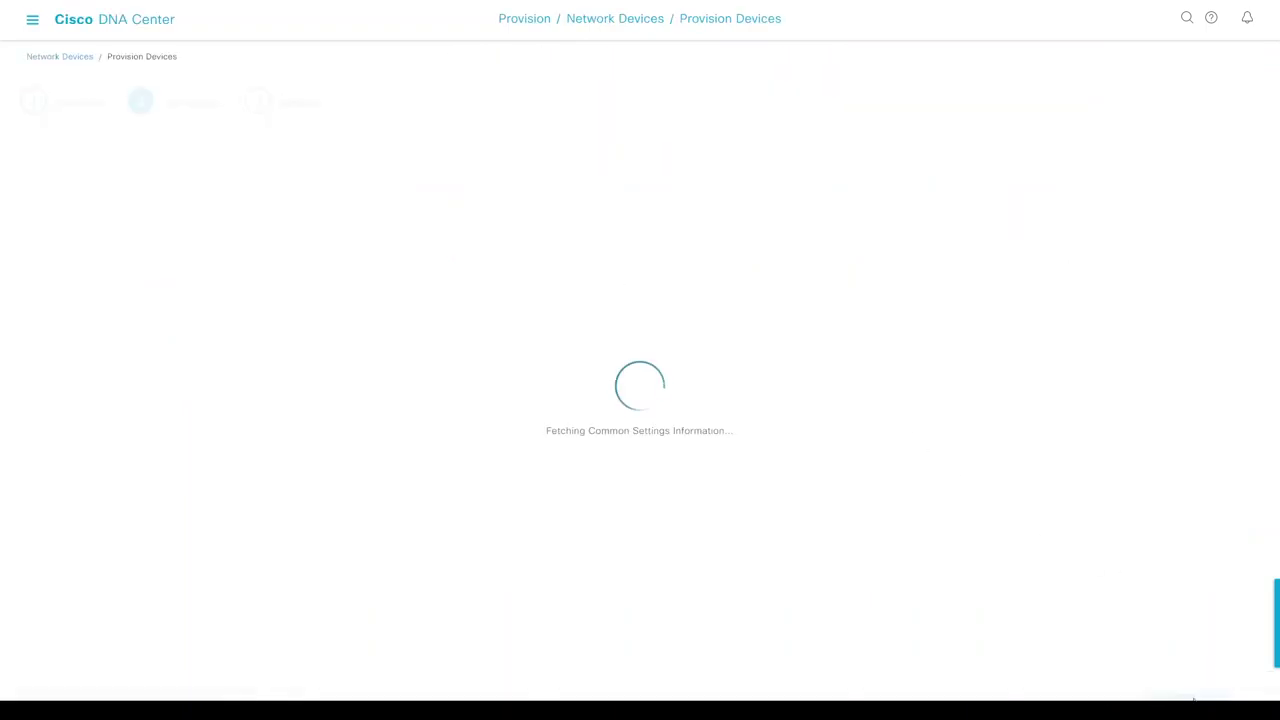
{"action": "left_click", "coordinate": [1186, 700]}
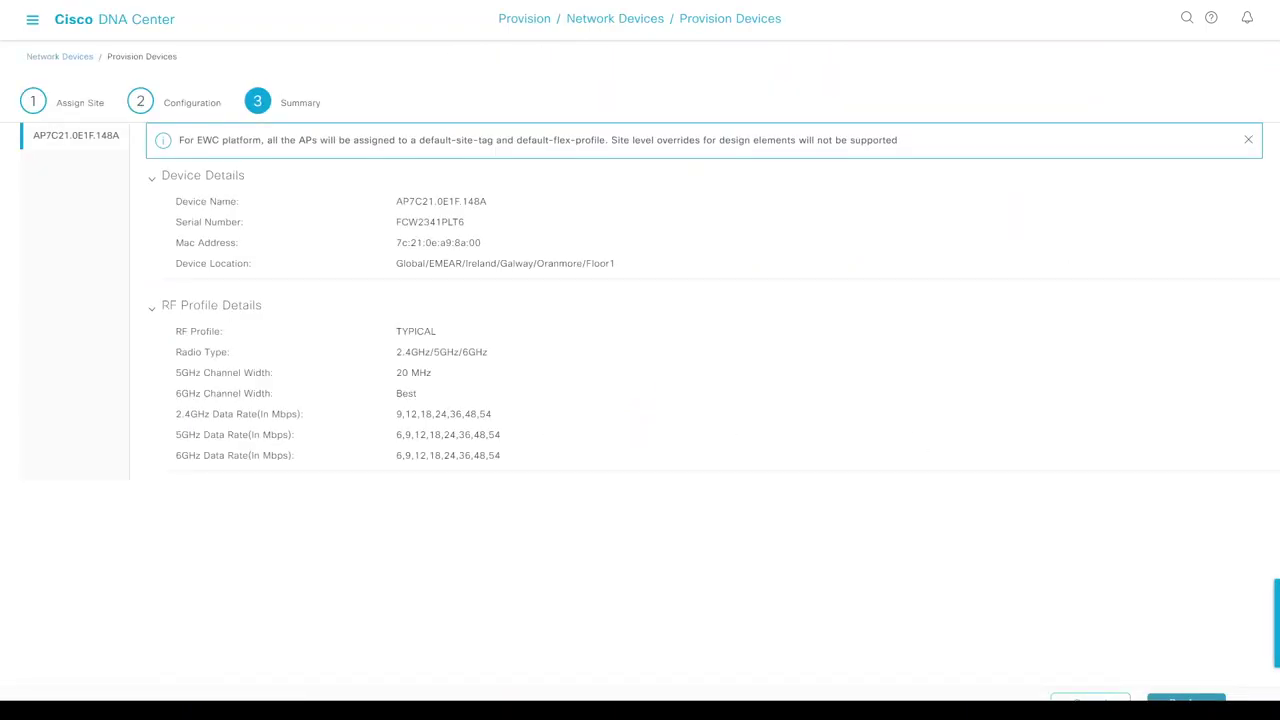
{"action": "left_click", "coordinate": [1186, 700]}
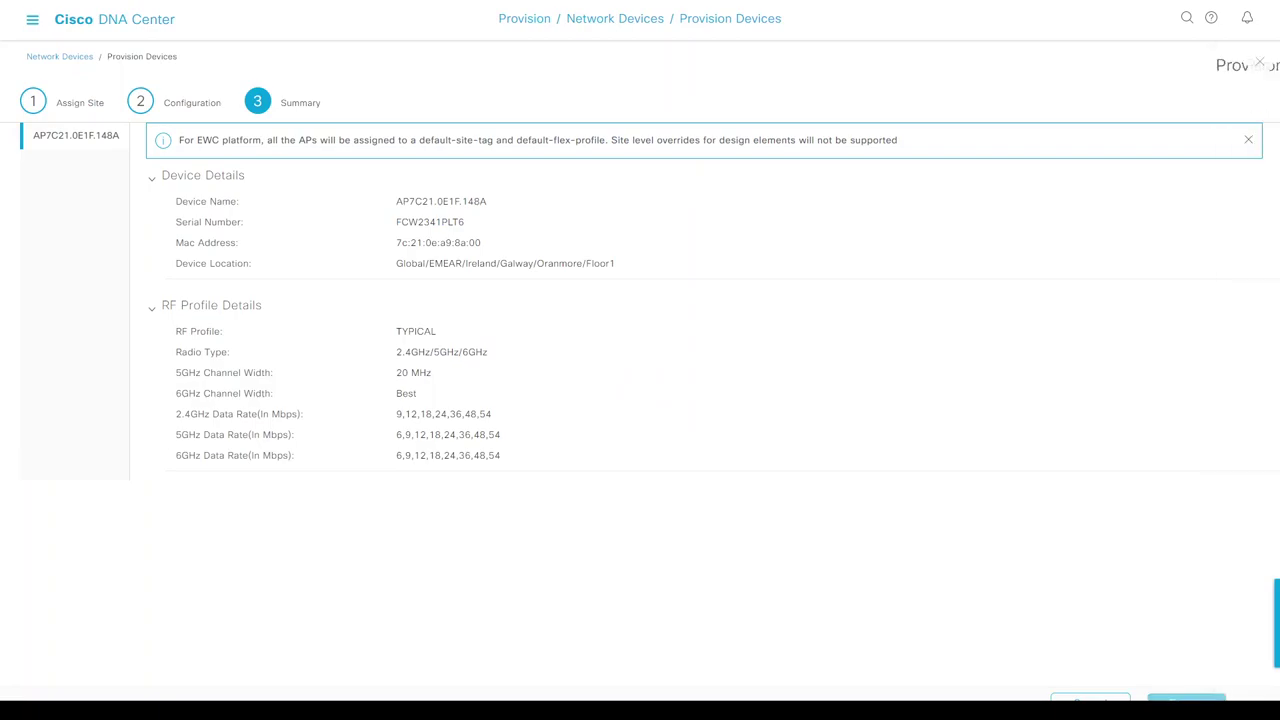
{"action": "left_click", "coordinate": [1197, 285]}
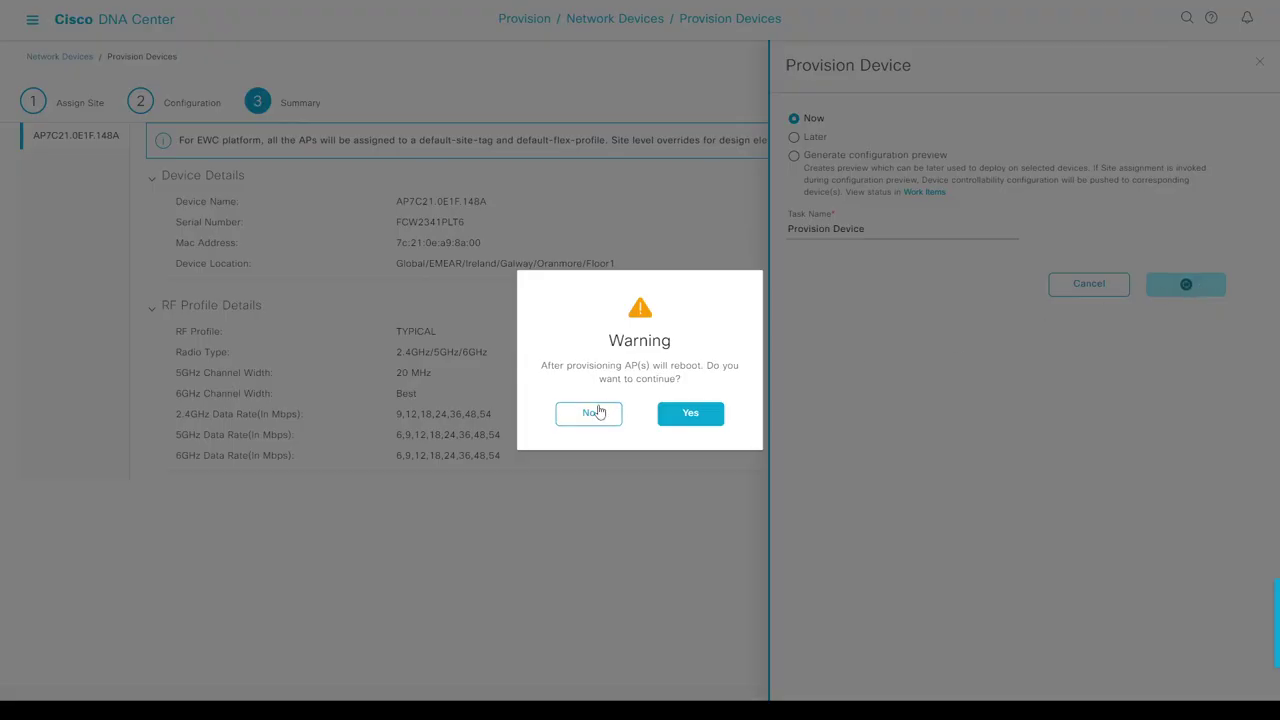
{"action": "left_click", "coordinate": [690, 413]}
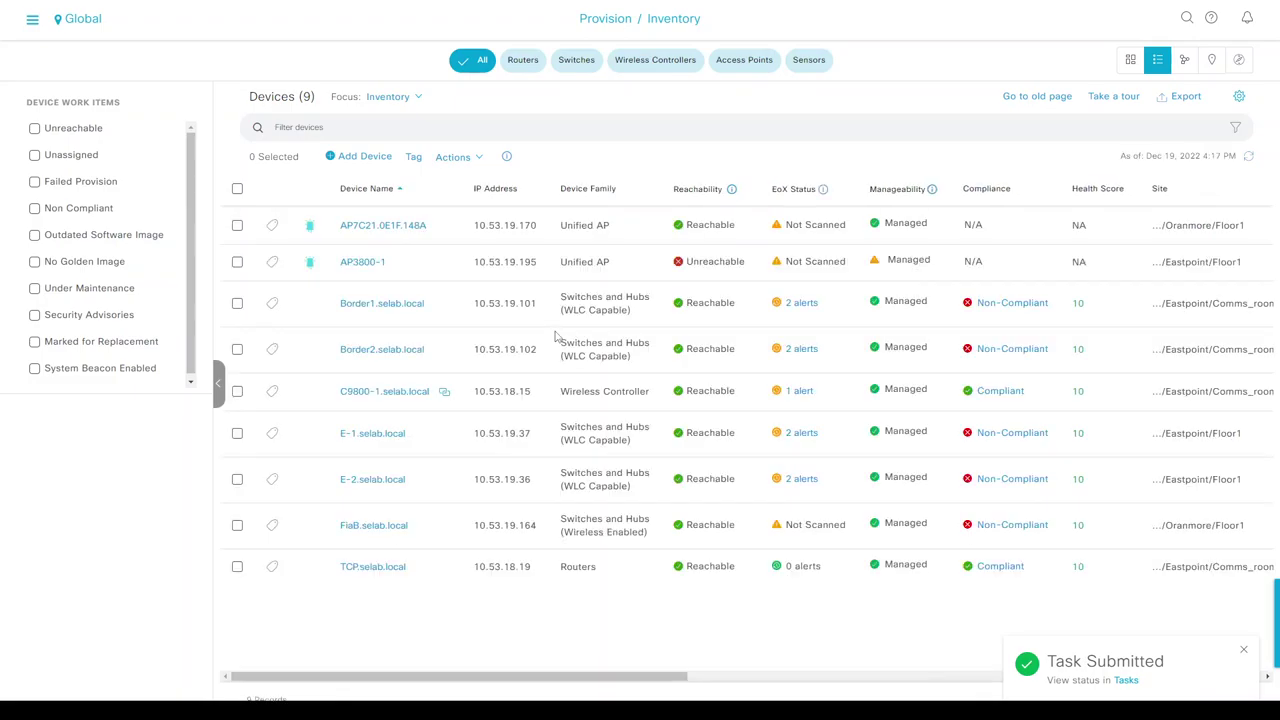
{"action": "left_click", "coordinate": [392, 100]}
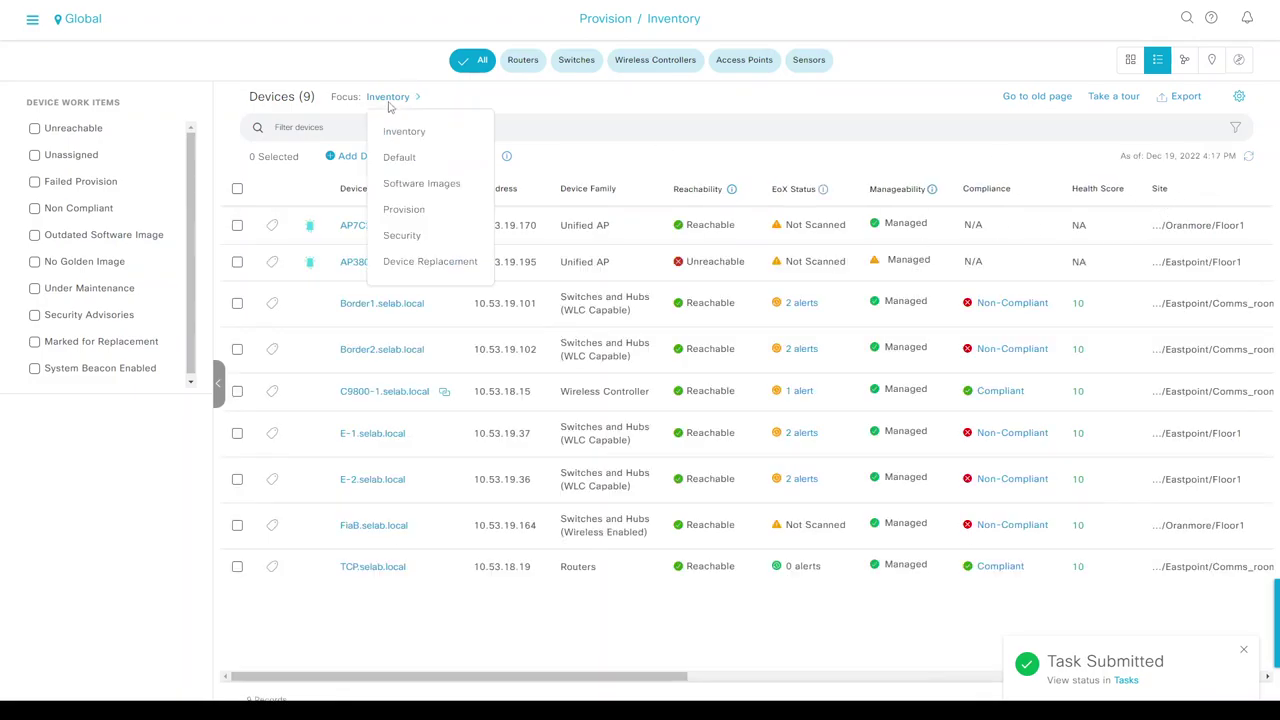
{"action": "left_click", "coordinate": [405, 209]}
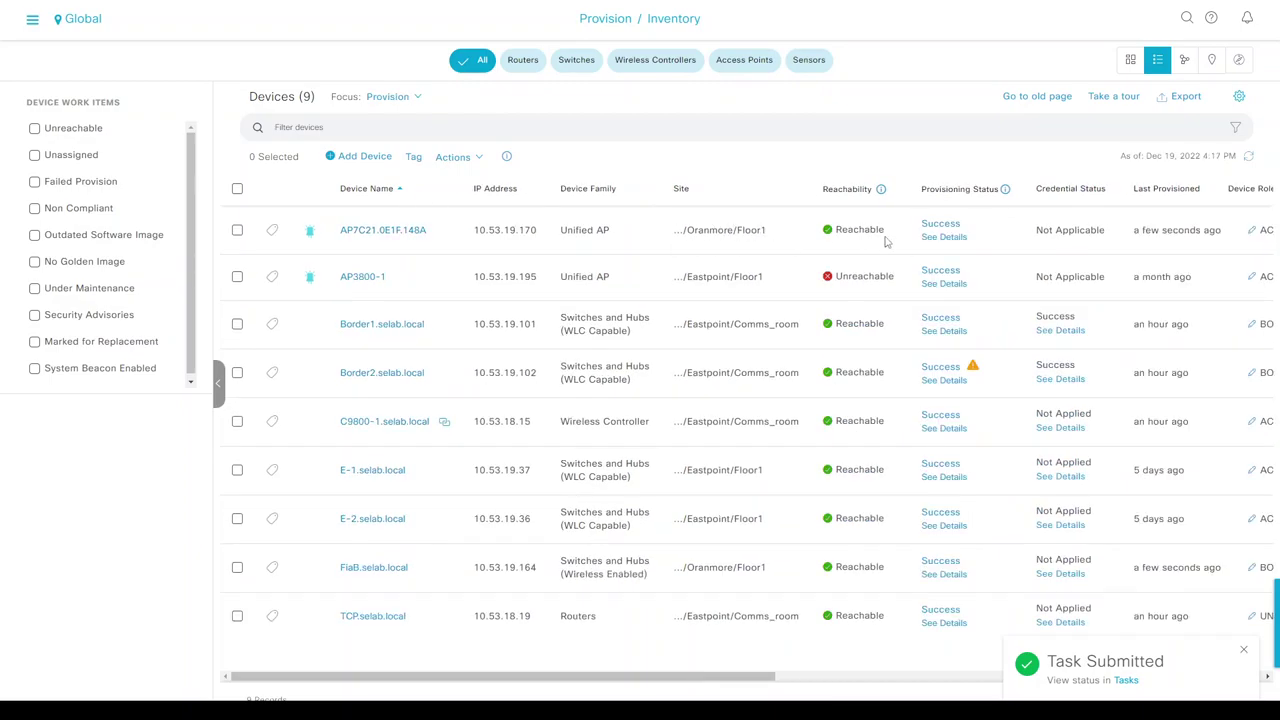
{"action": "mouse_move", "coordinate": [952, 232]}
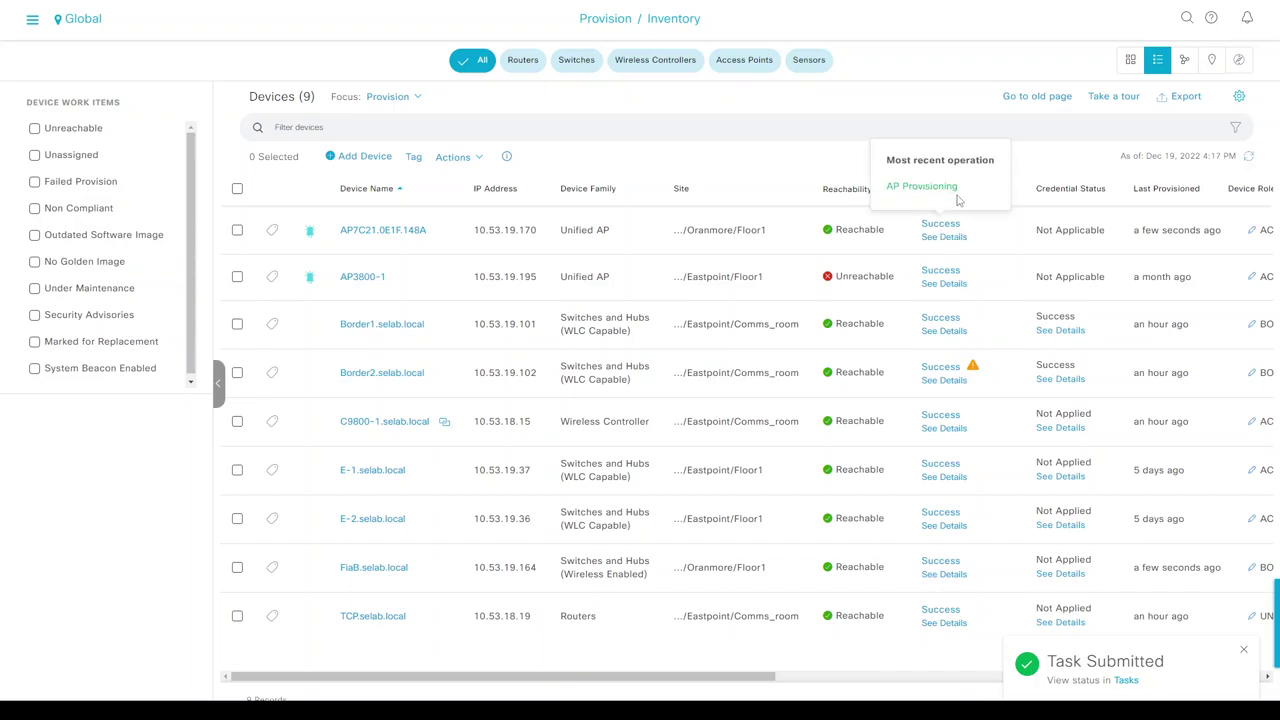
{"action": "left_click", "coordinate": [390, 96]}
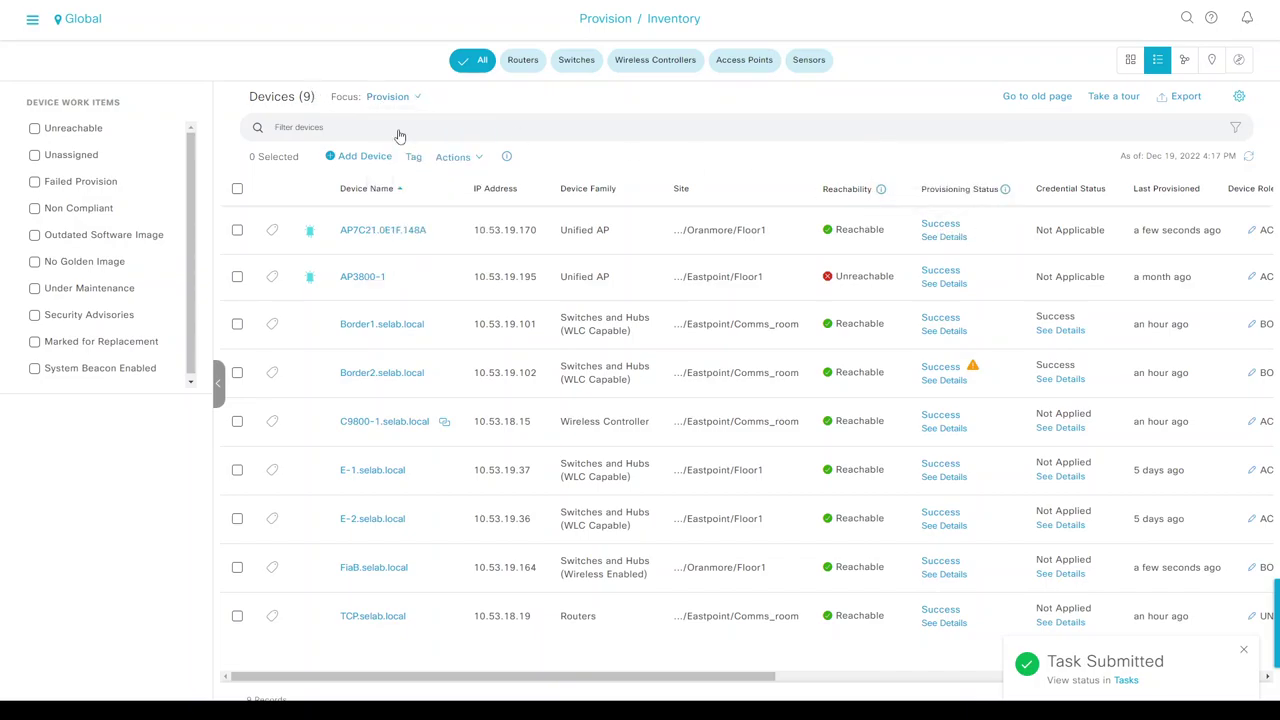
{"action": "left_click", "coordinate": [1248, 158]}
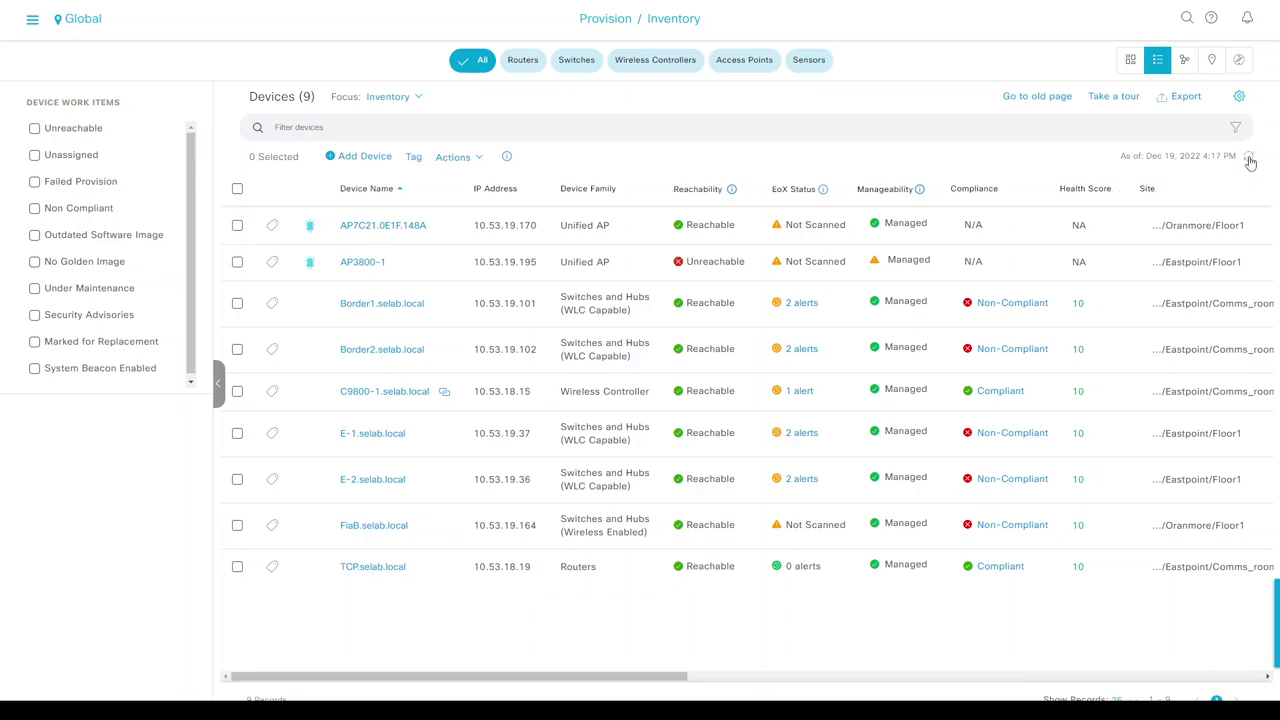
{"action": "left_click", "coordinate": [1249, 160]}
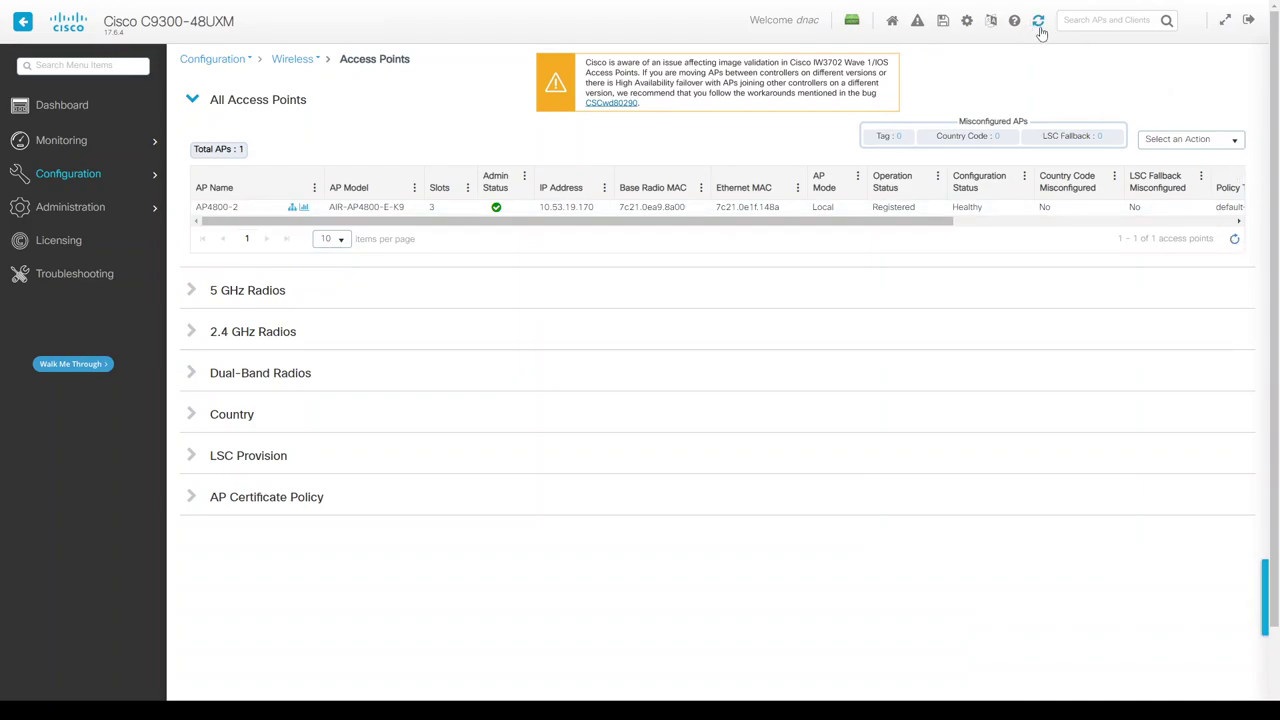
Refresh the controller's Access Points list, which now shows 0 APs.
{"action": "left_click", "coordinate": [1038, 22]}
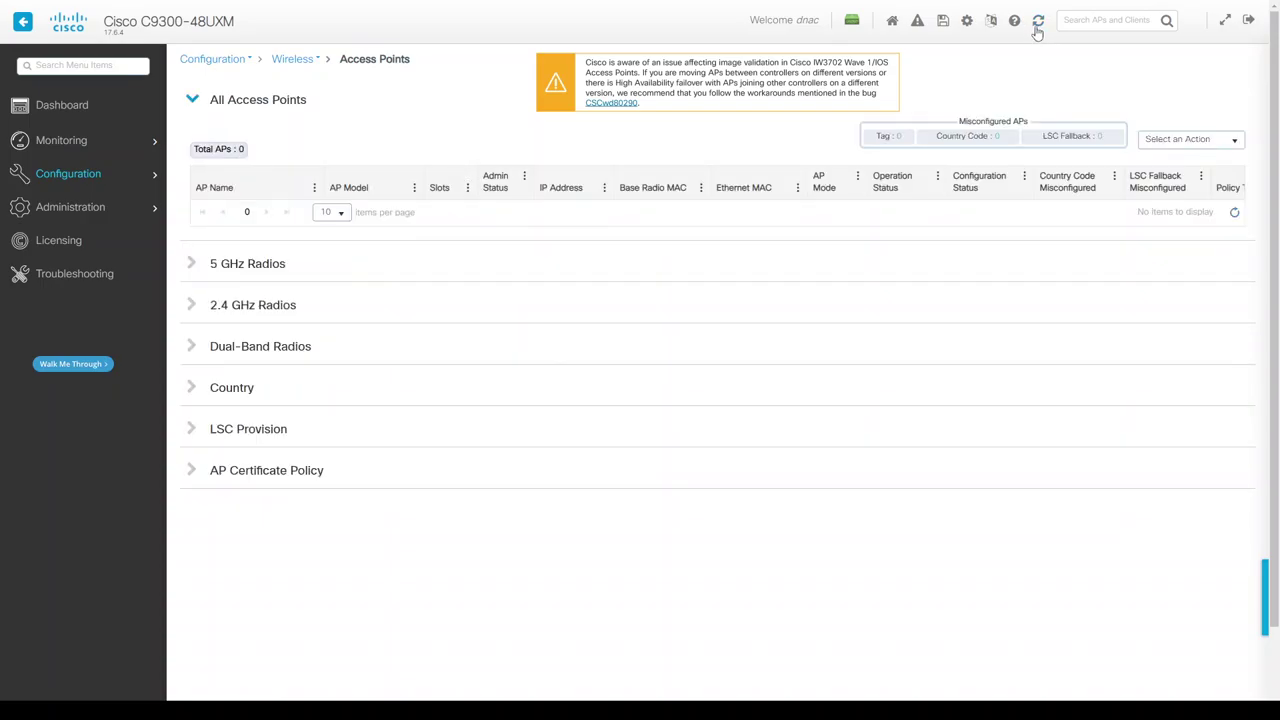
{"action": "key", "text": "alt+Tab"}
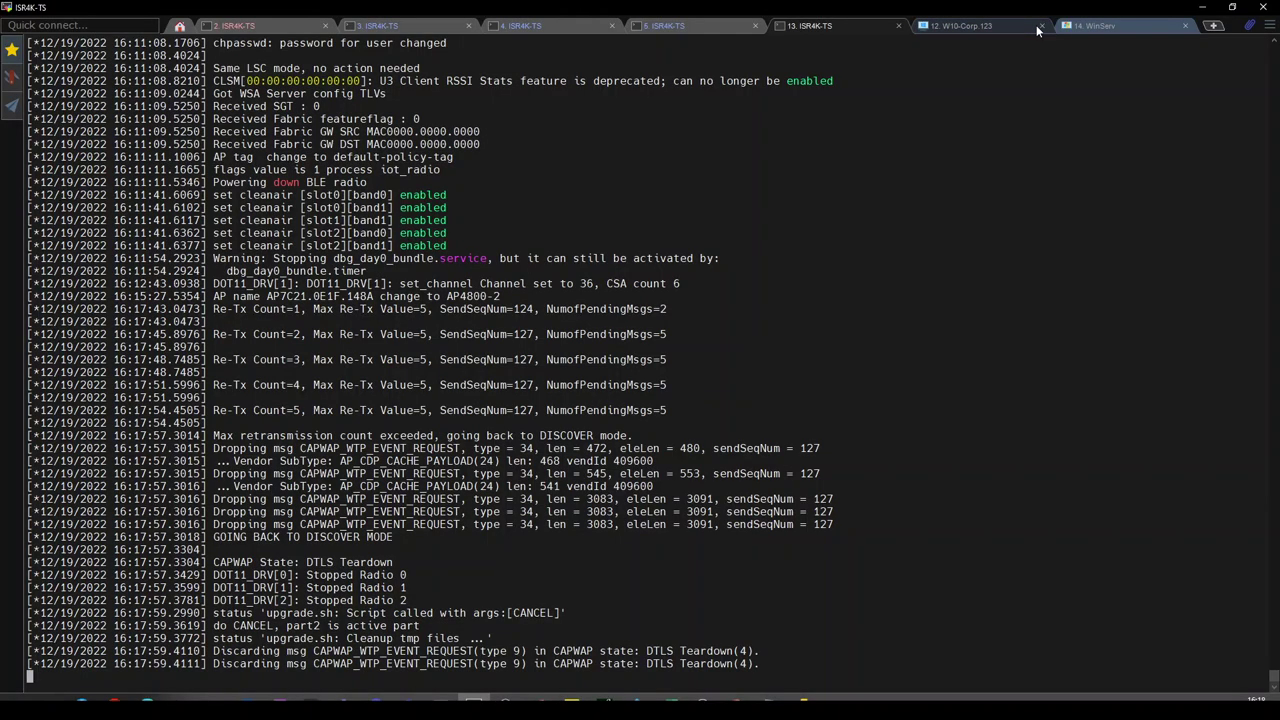
Scroll the AP console log to review its rediscovery of controller 10.53.19.164.
{"action": "scroll", "coordinate": [668, 314], "scroll_direction": "up", "scroll_amount": 14}
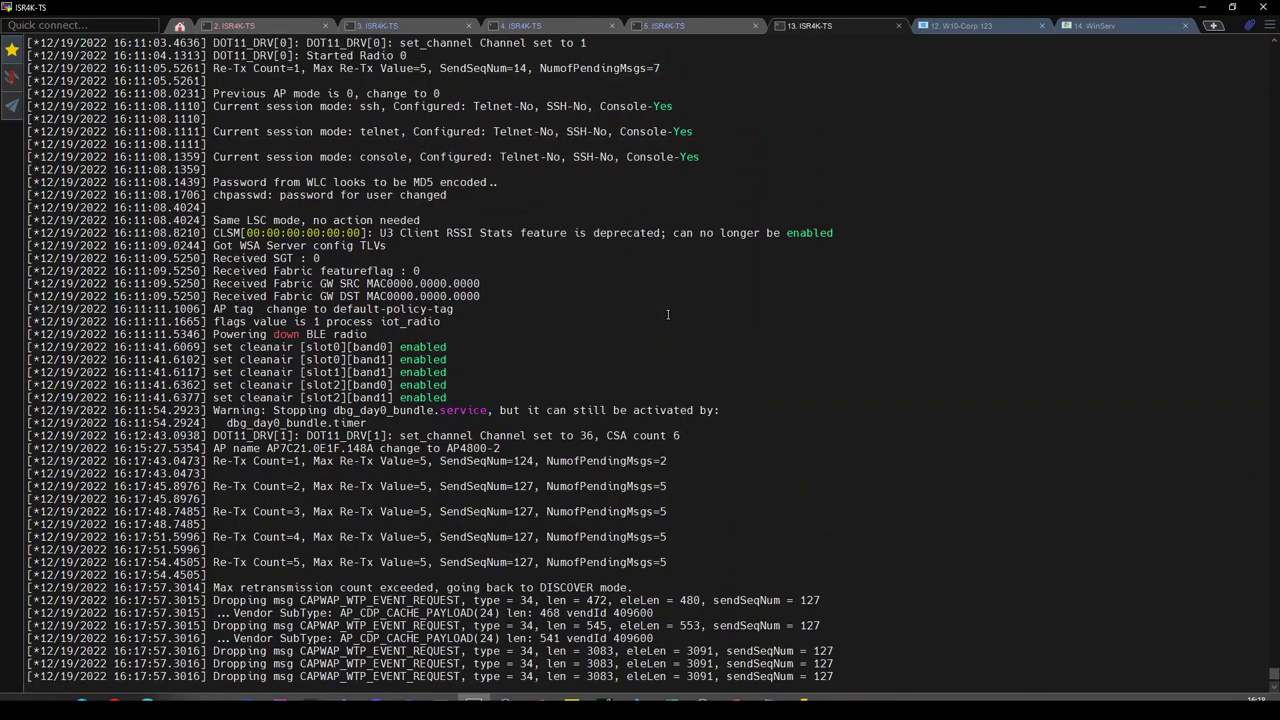
{"action": "scroll", "coordinate": [668, 314], "scroll_direction": "up", "scroll_amount": 9}
{"action": "scroll", "coordinate": [668, 314], "scroll_direction": "down", "scroll_amount": 20}
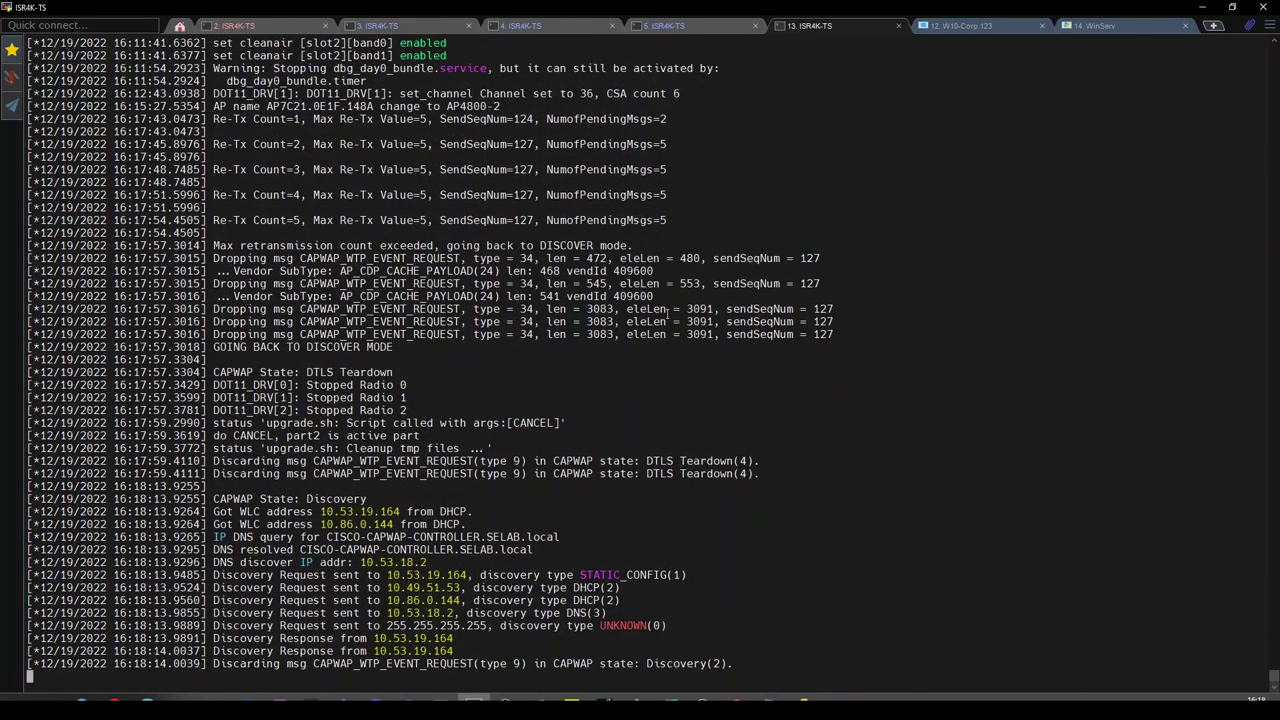
{"action": "key", "text": "alt+Tab"}
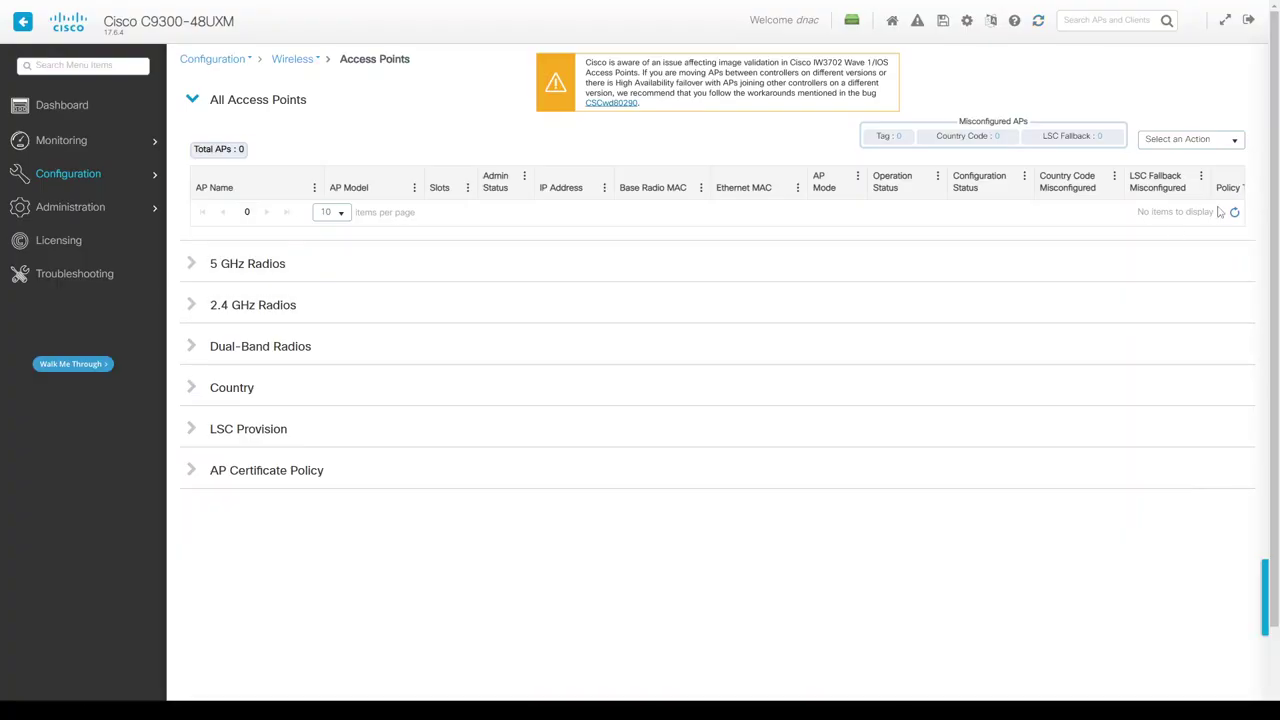
Refresh the Access Points list again; still no APs have joined.
{"action": "left_click", "coordinate": [1038, 24]}
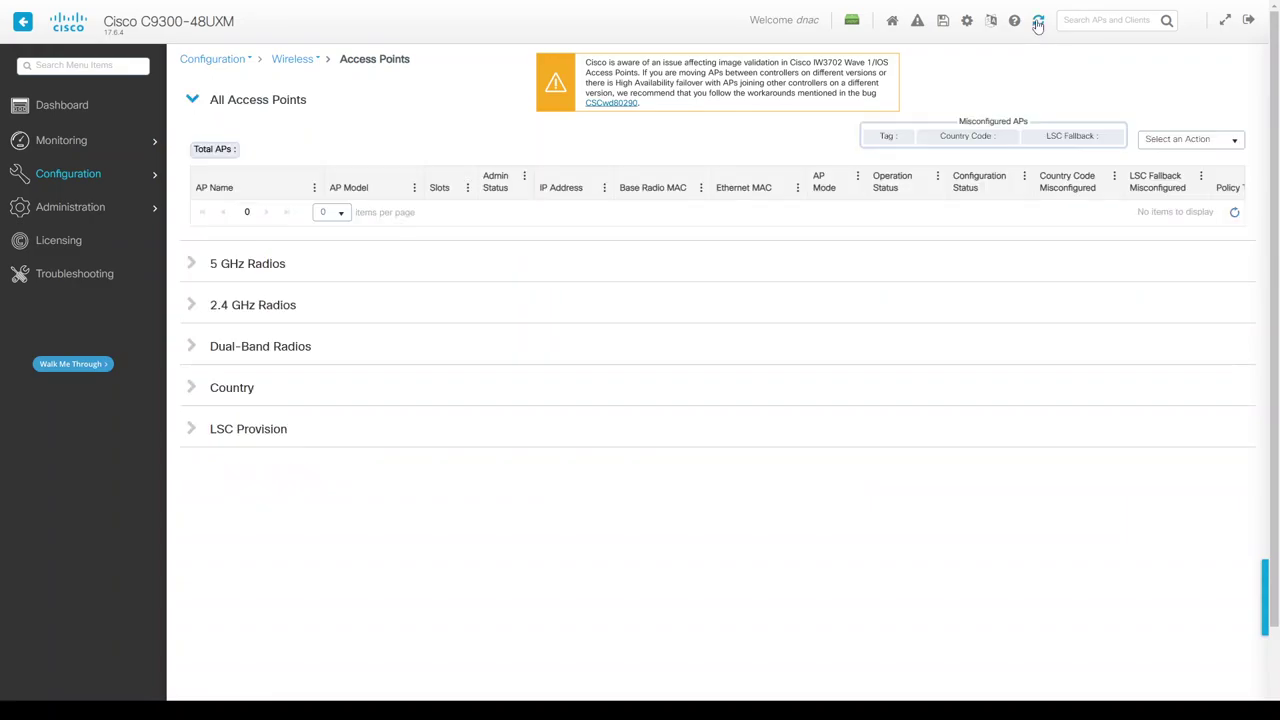
{"action": "key", "text": "alt+Tab"}
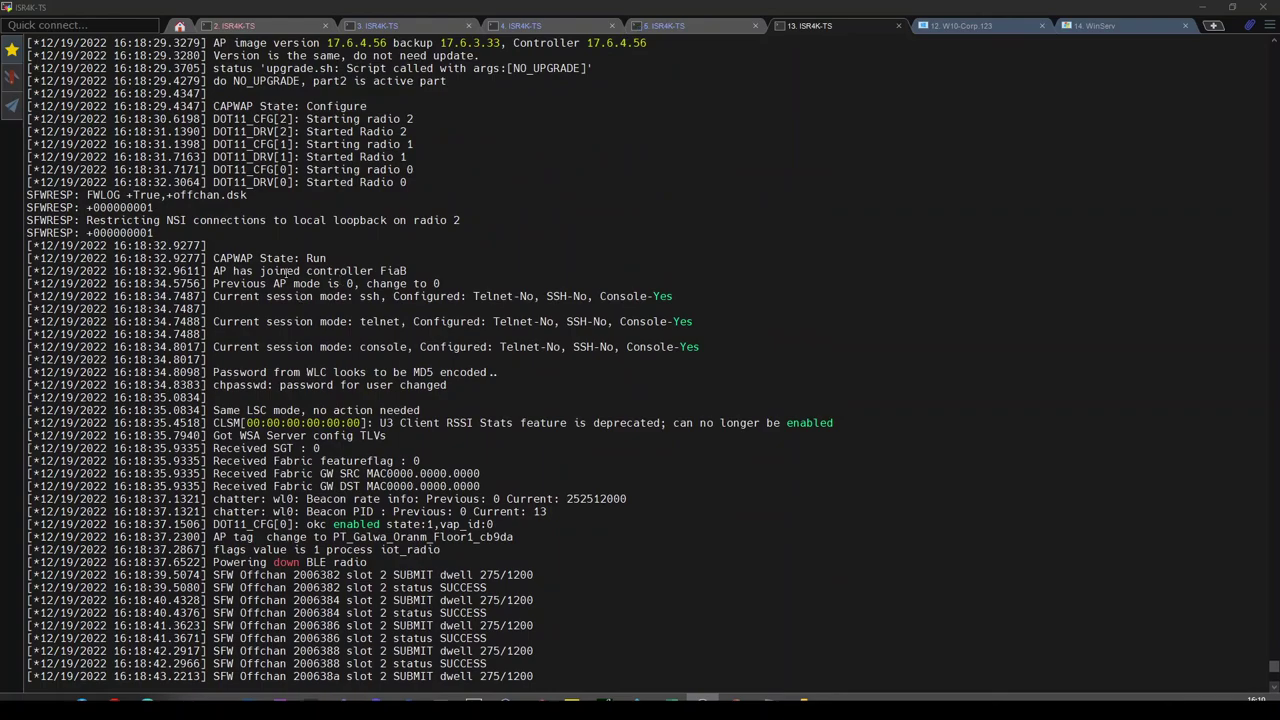
Highlight the 'CAPWAP State: Run' line and scroll the log to confirm the FiaB join.
{"action": "left_click_drag", "start_coordinate": [247, 258], "coordinate": [320, 259]}
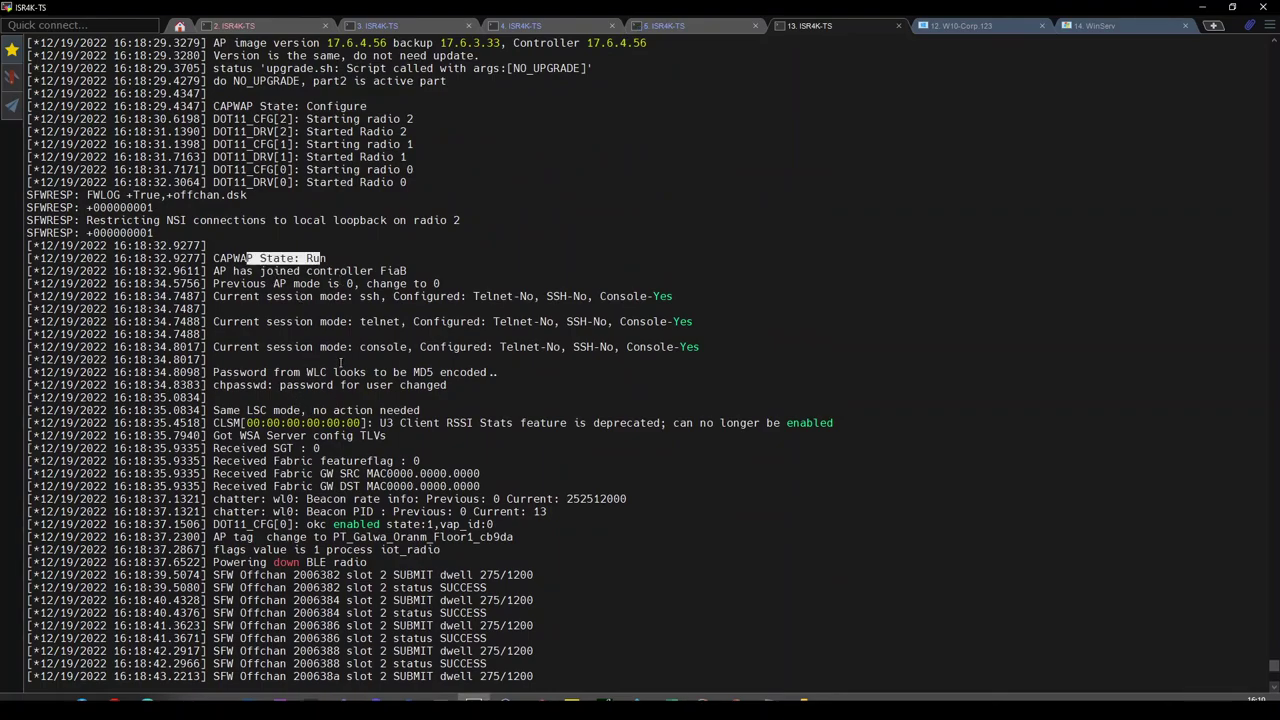
{"action": "left_click", "coordinate": [345, 380]}
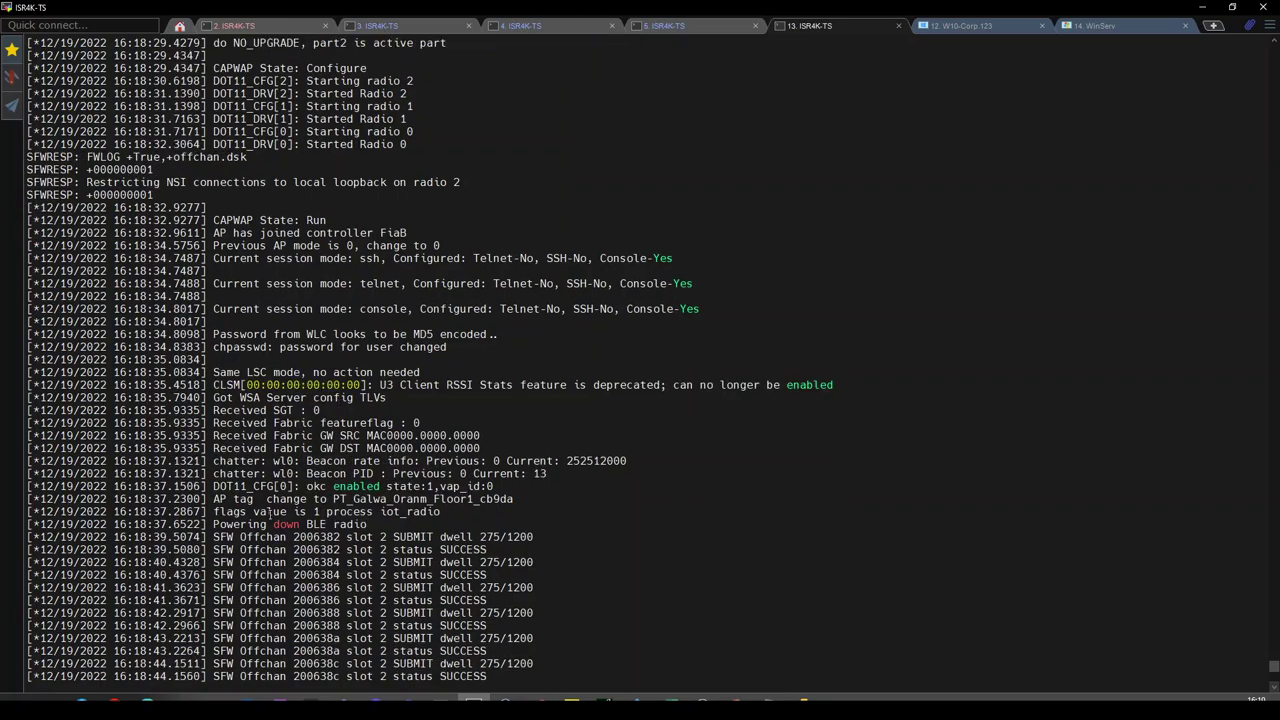
{"action": "scroll", "coordinate": [305, 445], "scroll_direction": "up", "scroll_amount": 8}
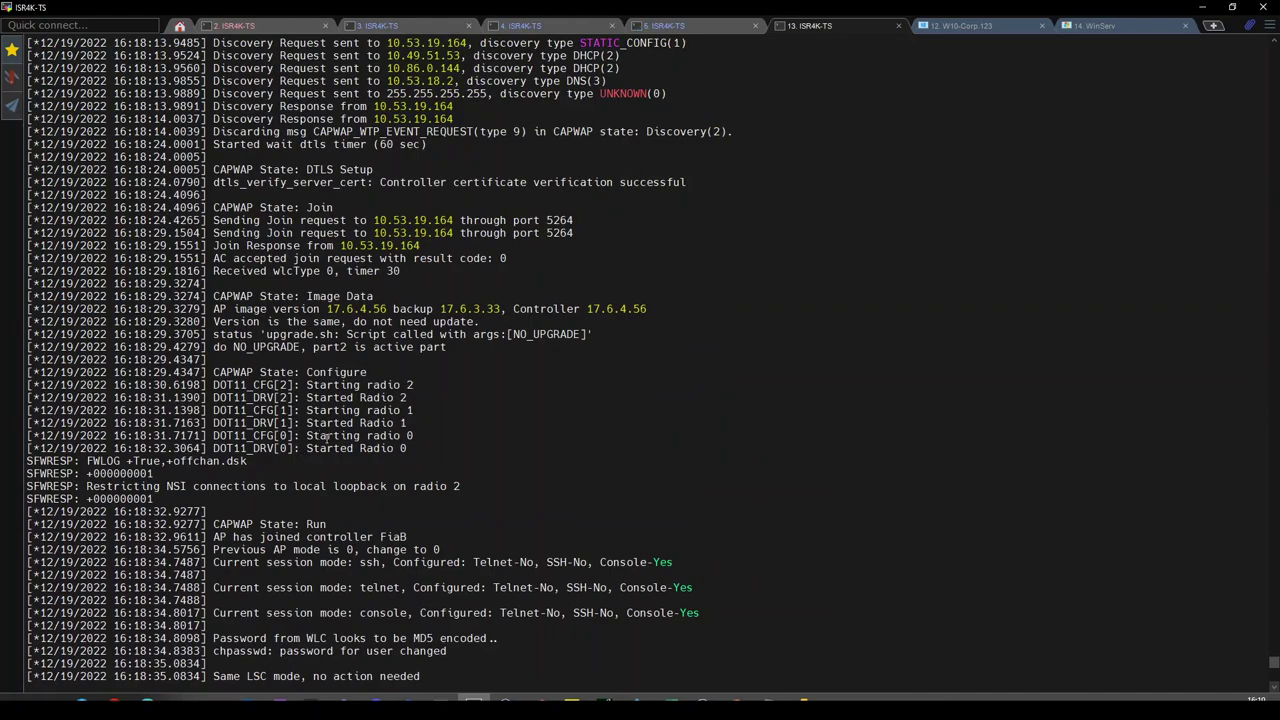
{"action": "scroll", "coordinate": [330, 437], "scroll_direction": "down", "scroll_amount": 3}
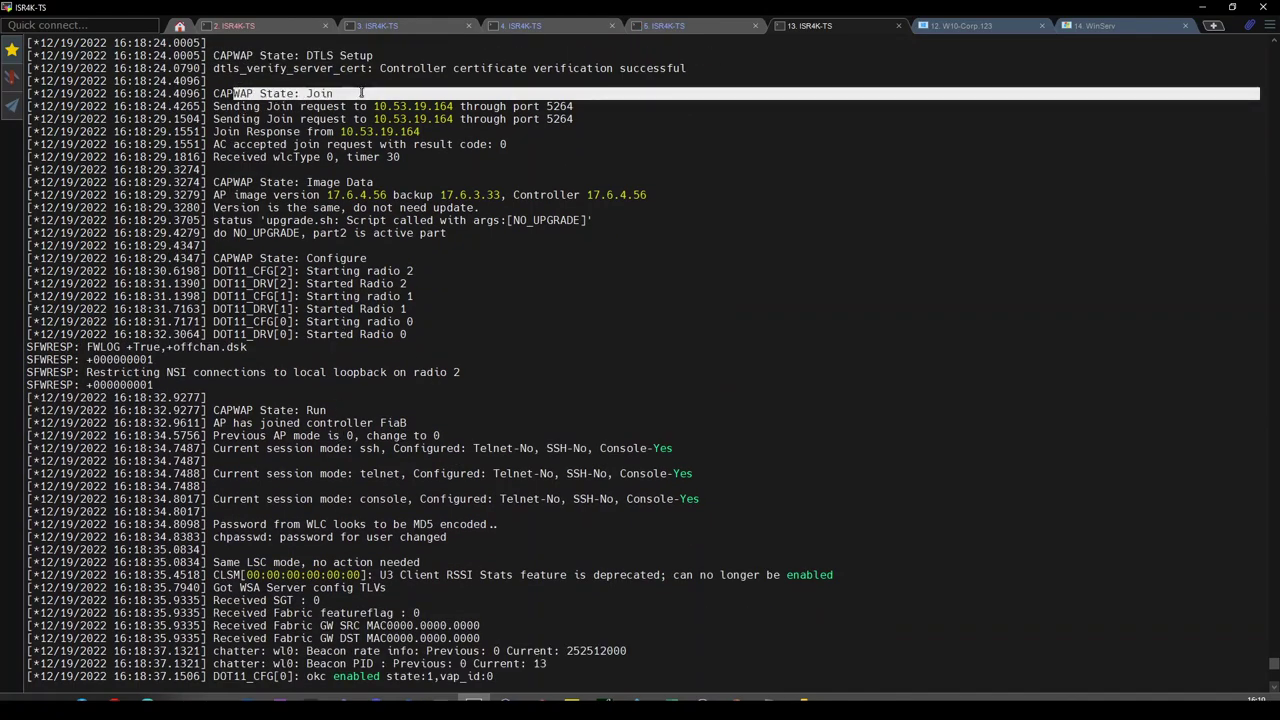
{"action": "scroll", "coordinate": [240, 97], "scroll_direction": "down", "scroll_amount": 20}
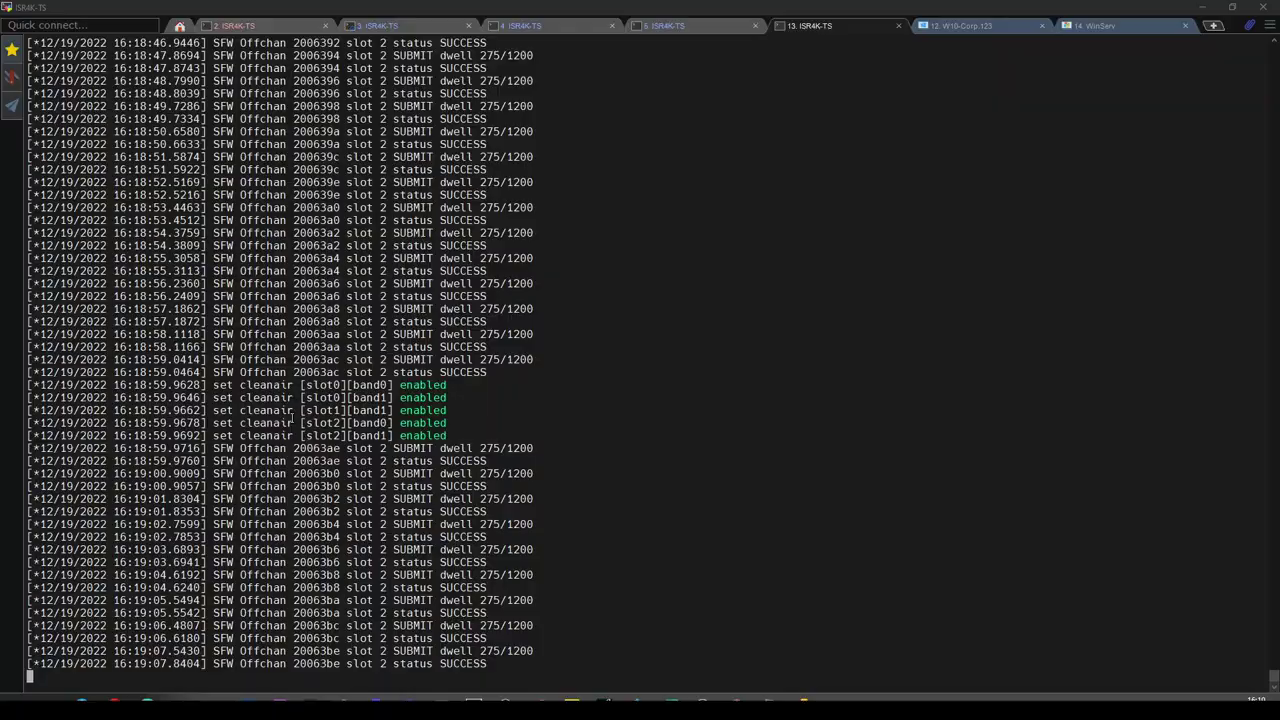
{"action": "key", "text": "alt+Tab"}
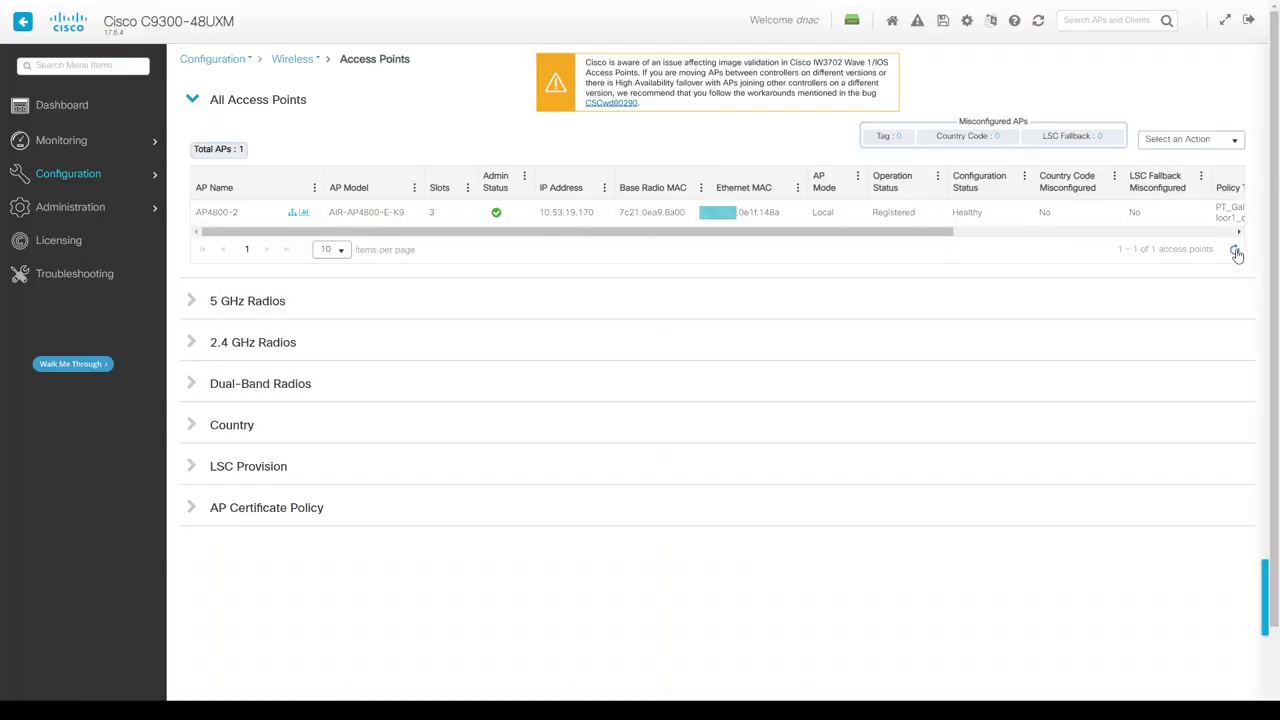
Refresh to see AP4800-2 registered, then show the client's ipconfig with 10.53.19.204.
{"action": "left_click", "coordinate": [1236, 252]}
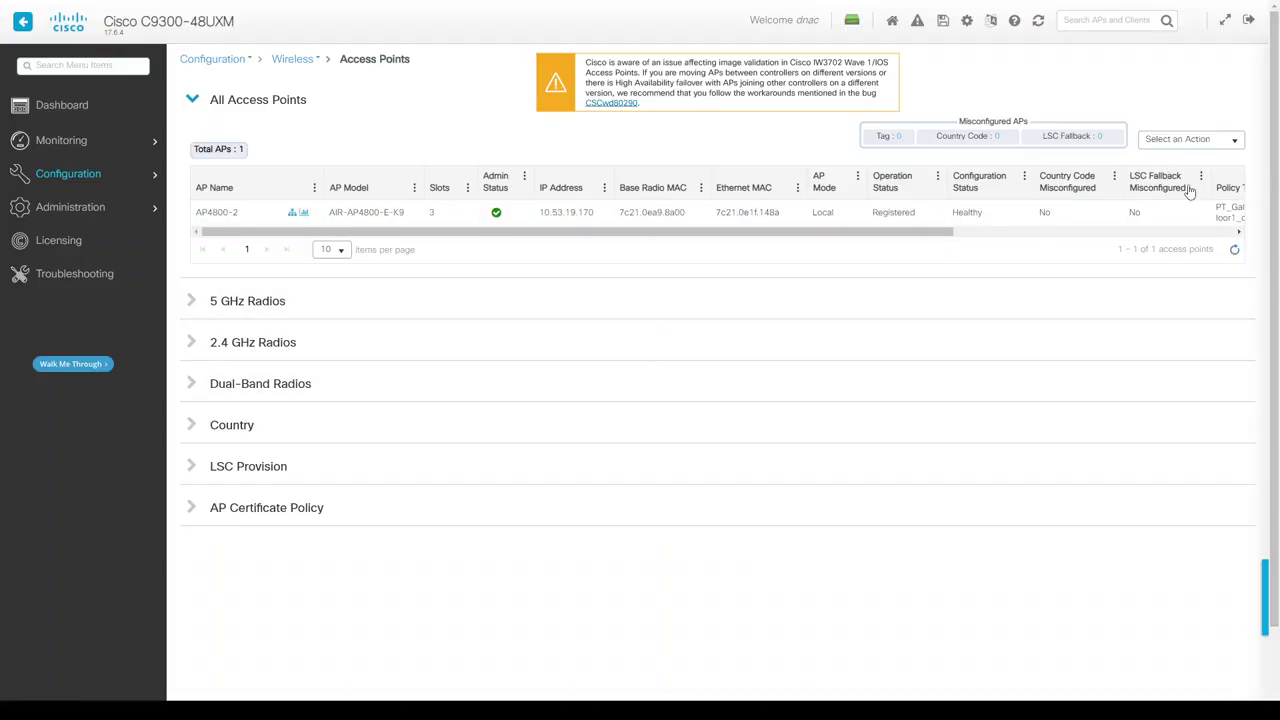
{"action": "left_click", "coordinate": [1039, 22]}
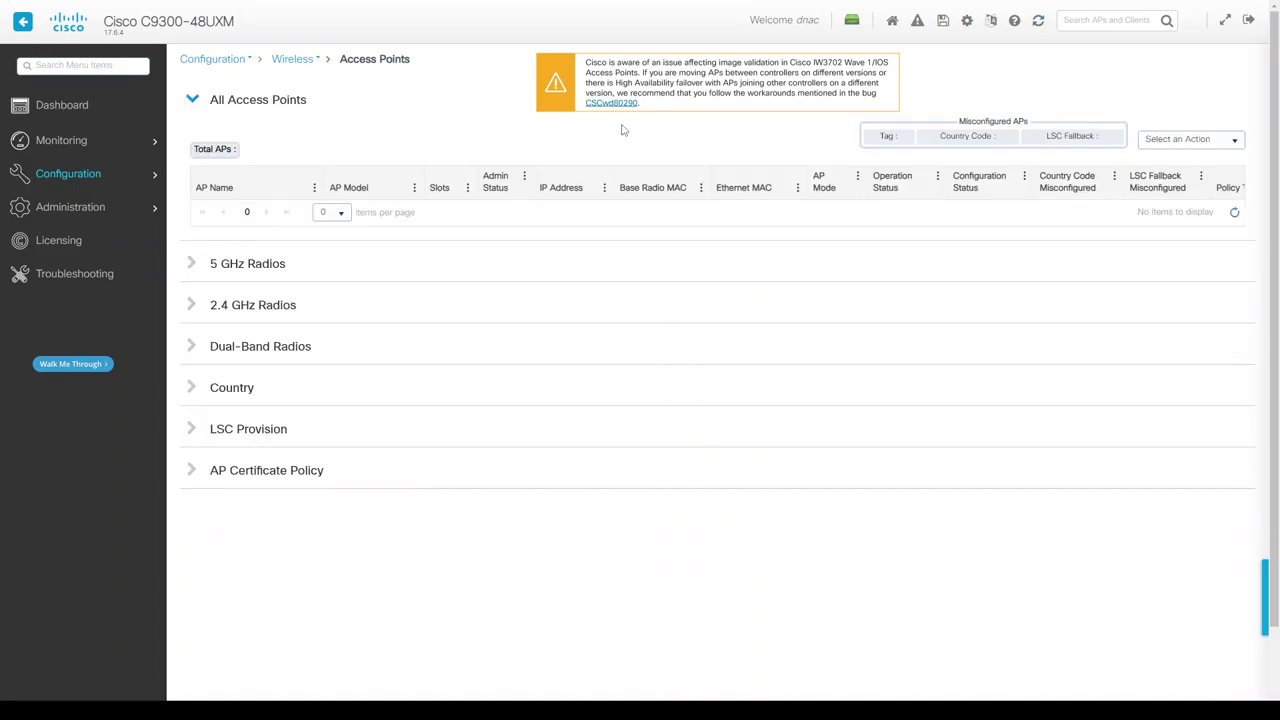
{"action": "key", "text": "alt+Tab"}
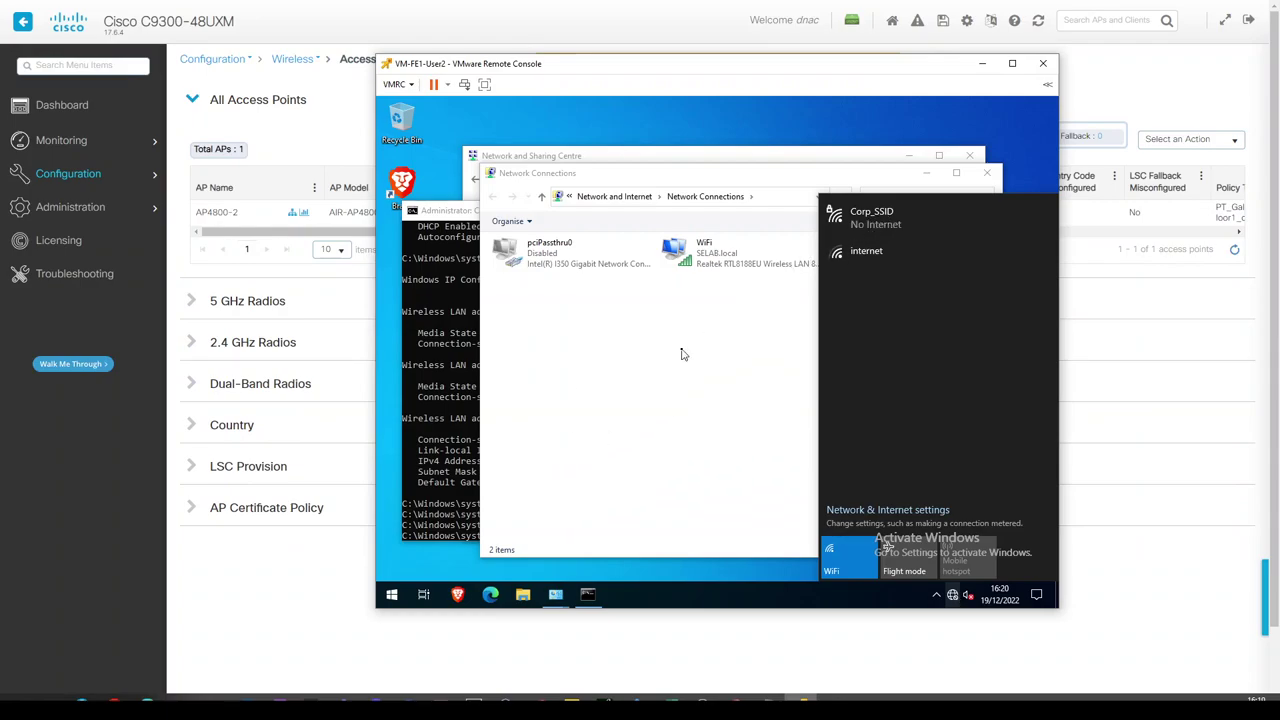
{"action": "left_click", "coordinate": [730, 368]}
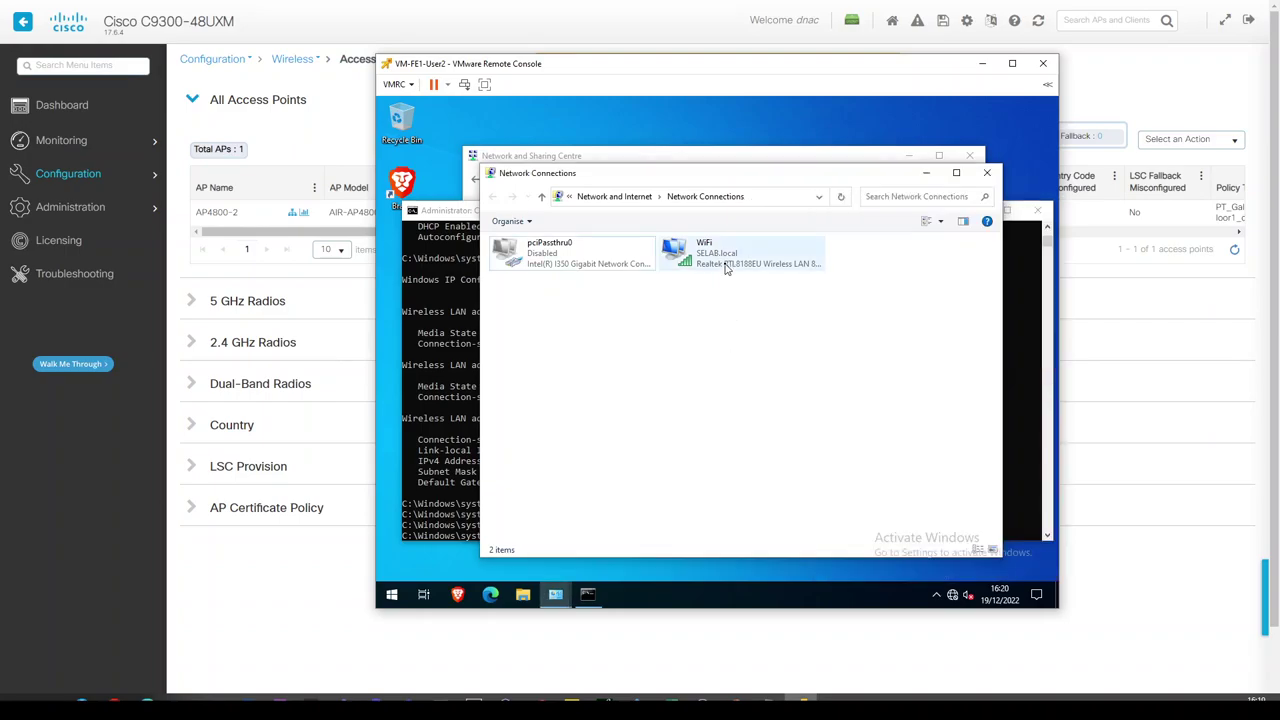
{"action": "left_click", "coordinate": [444, 390]}
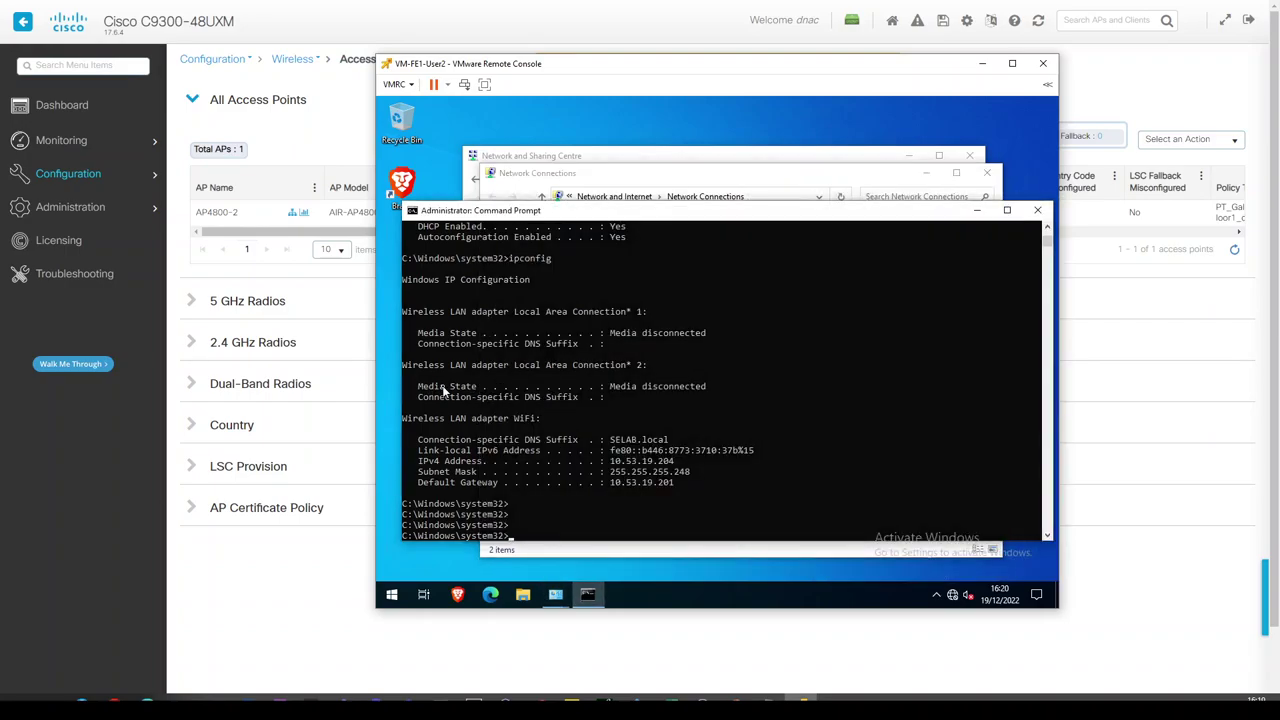